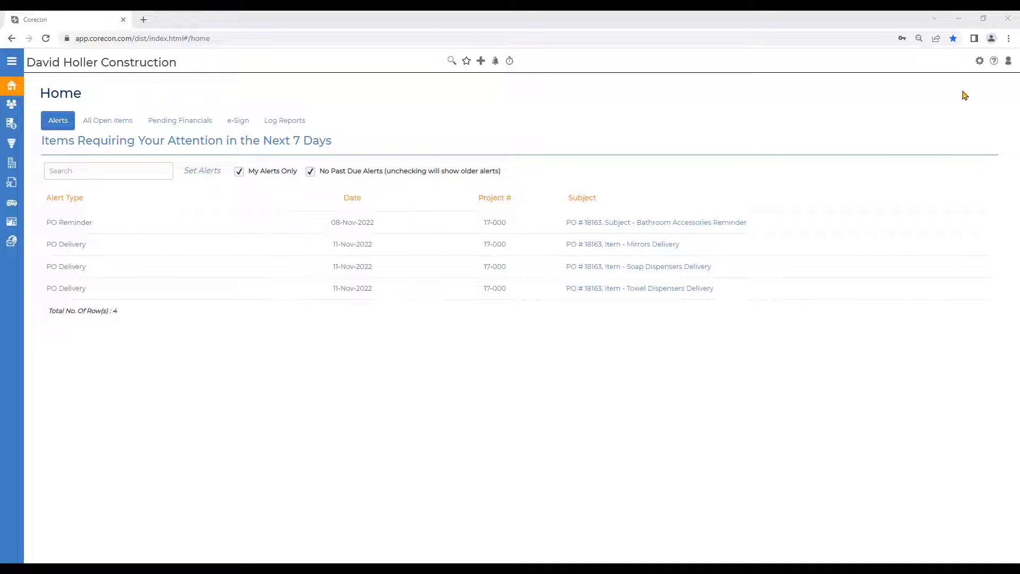
Review the company's E-Sign settings, including the DocuSign choice and the enabled features, and return to the Corecon home page
{"action": "left_click", "coordinate": [980, 63]}
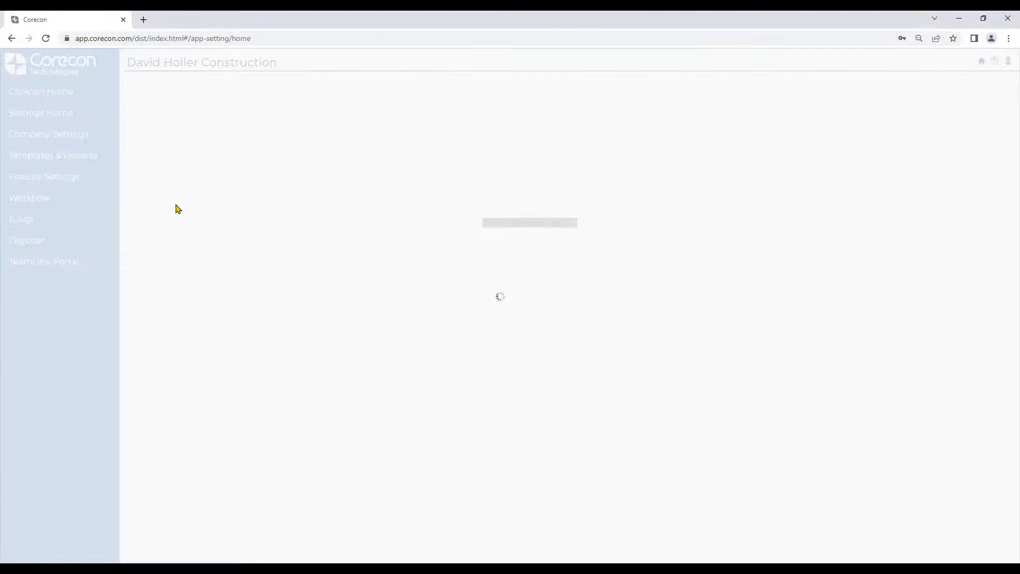
{"action": "left_click", "coordinate": [29, 220]}
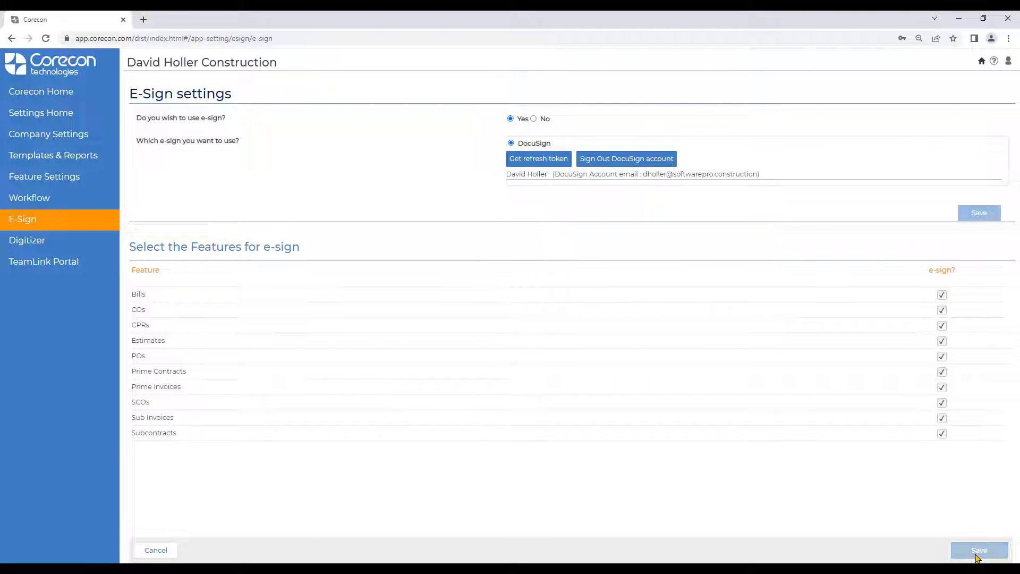
{"action": "left_click", "coordinate": [28, 99]}
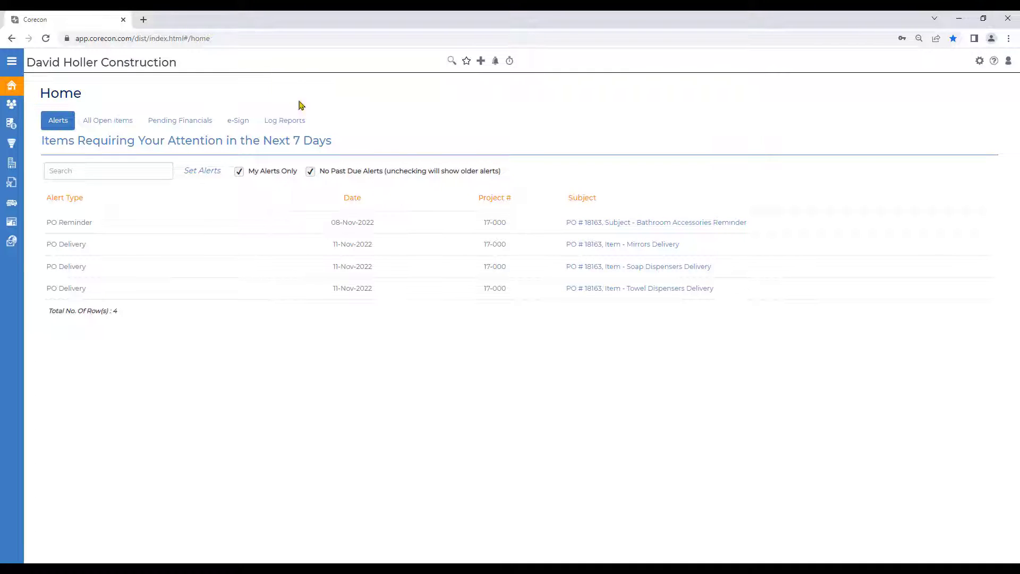
Open the DocuSign article under eSignatures Services in the Corecon help site and review its signature tags and Word template downloads
{"action": "left_click", "coordinate": [994, 61]}
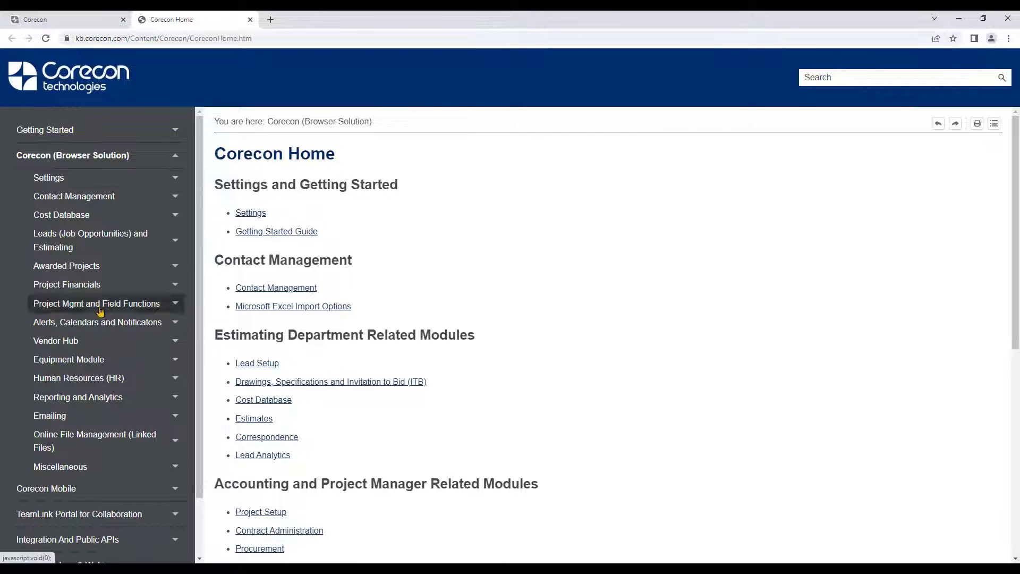
{"action": "scroll", "coordinate": [105, 319], "scroll_direction": "down", "scroll_amount": 1}
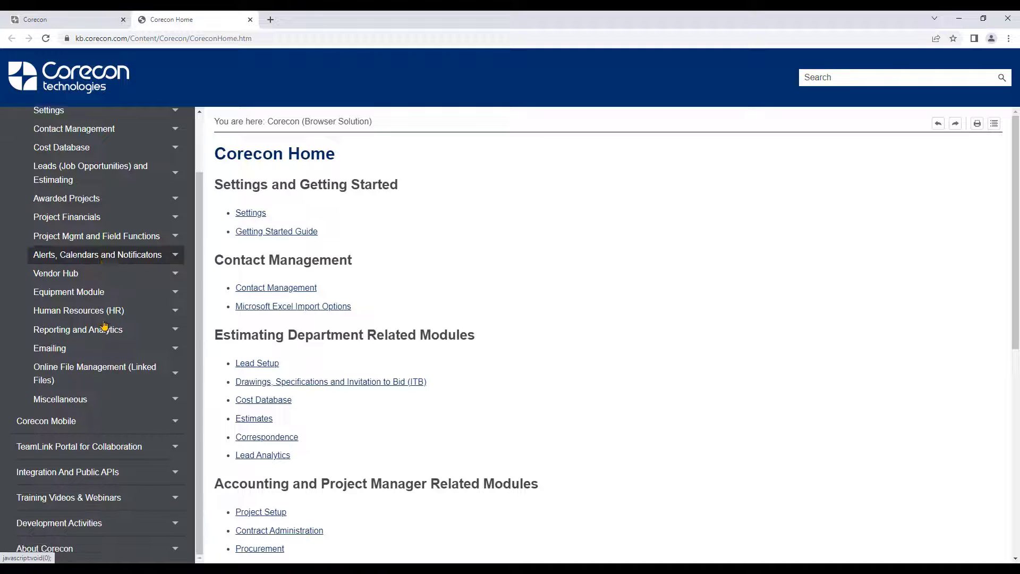
{"action": "left_click", "coordinate": [89, 478]}
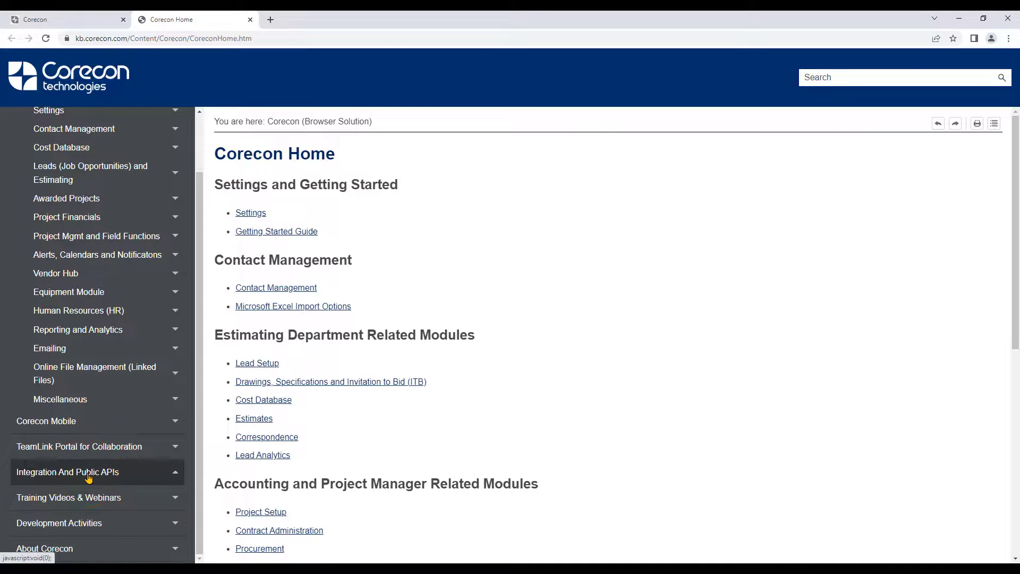
{"action": "left_click", "coordinate": [56, 441]}
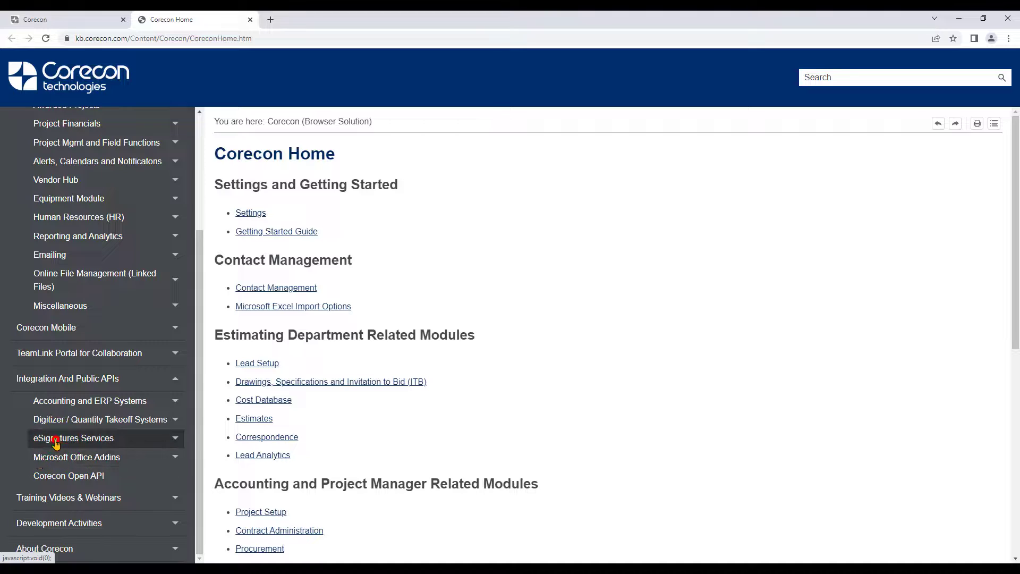
{"action": "left_click", "coordinate": [62, 457]}
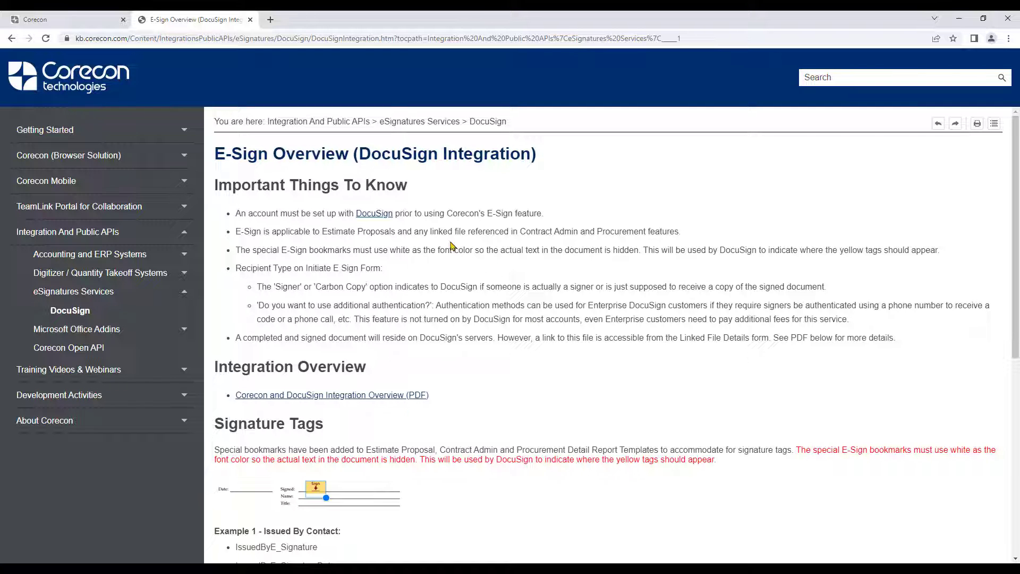
{"action": "scroll", "coordinate": [547, 469], "scroll_direction": "down", "scroll_amount": 5}
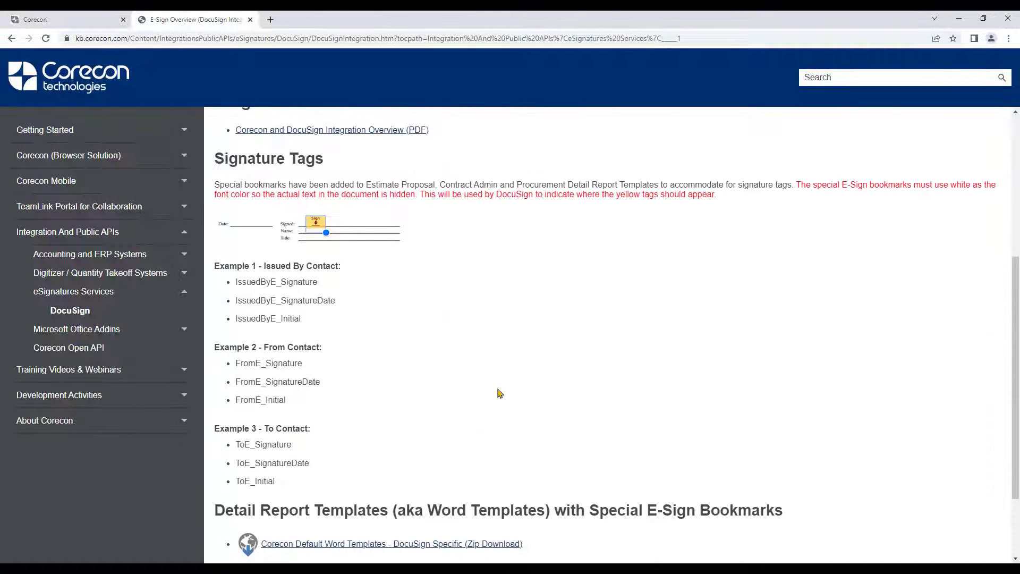
{"action": "scroll", "coordinate": [520, 439], "scroll_direction": "down", "scroll_amount": 2}
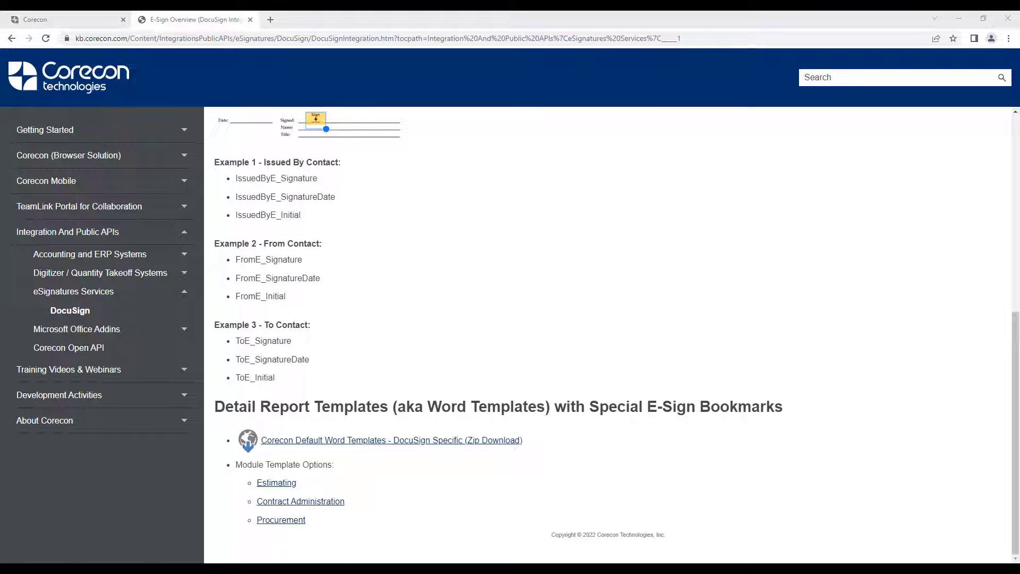
Switch to File Explorer's Corecon DocuSign templates folder and open the PO template in Word
{"action": "left_click_drag", "start_coordinate": [0, 194], "coordinate": [425, 1]}
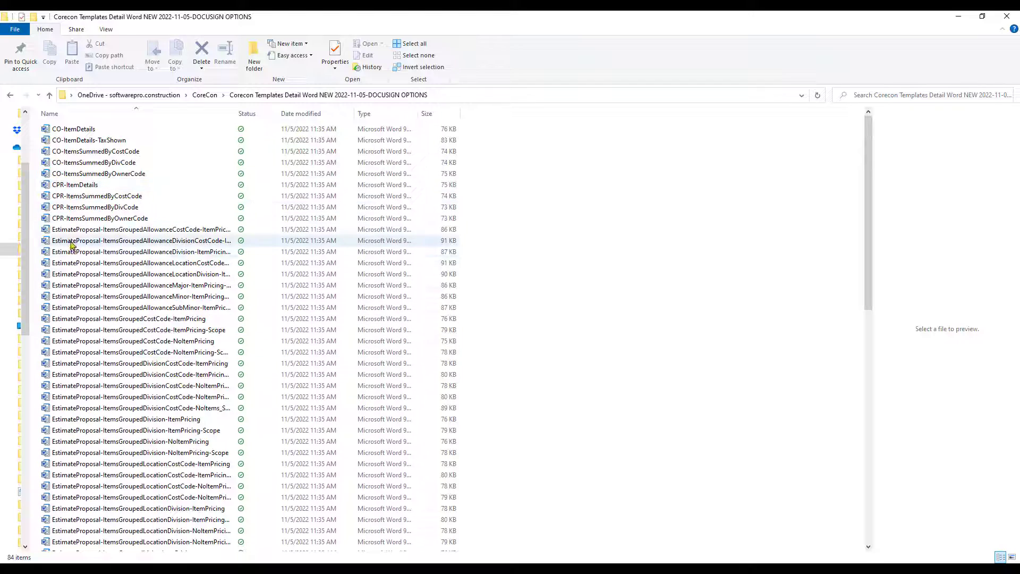
{"action": "scroll", "coordinate": [124, 423], "scroll_direction": "down", "scroll_amount": 7}
{"action": "scroll", "coordinate": [125, 422], "scroll_direction": "down", "scroll_amount": 9}
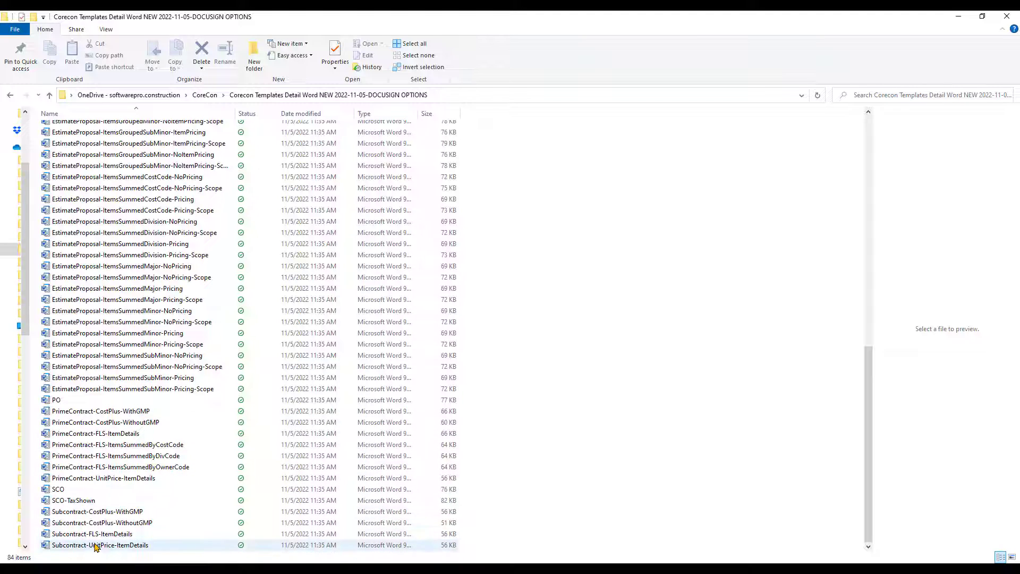
{"action": "double_click", "coordinate": [58, 404]}
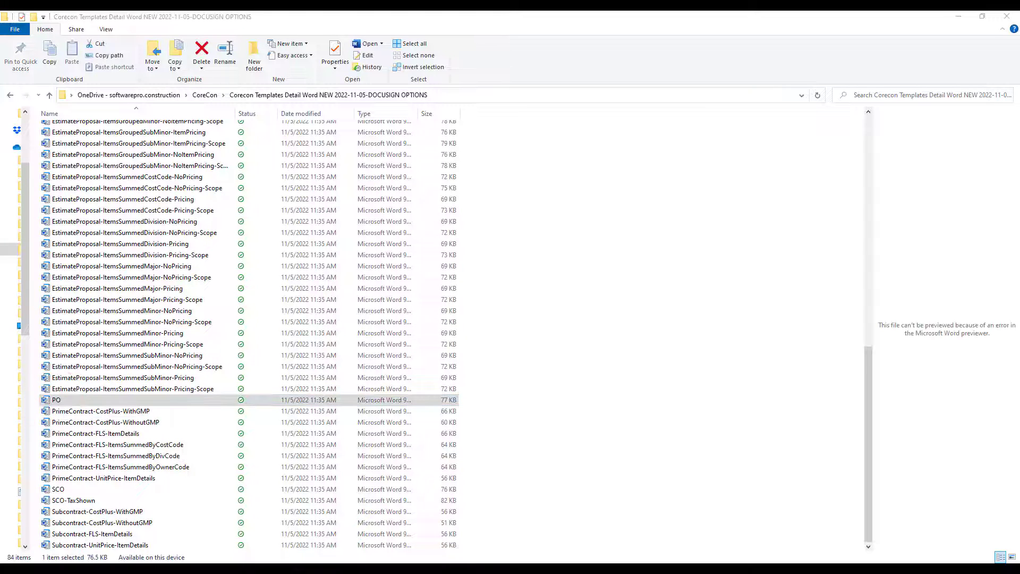
Examine the signature and date bookmarks in the From (Prime Contractor) and To (Supplier) blocks of the PO template
{"action": "scroll", "coordinate": [606, 382], "scroll_direction": "down", "scroll_amount": 3}
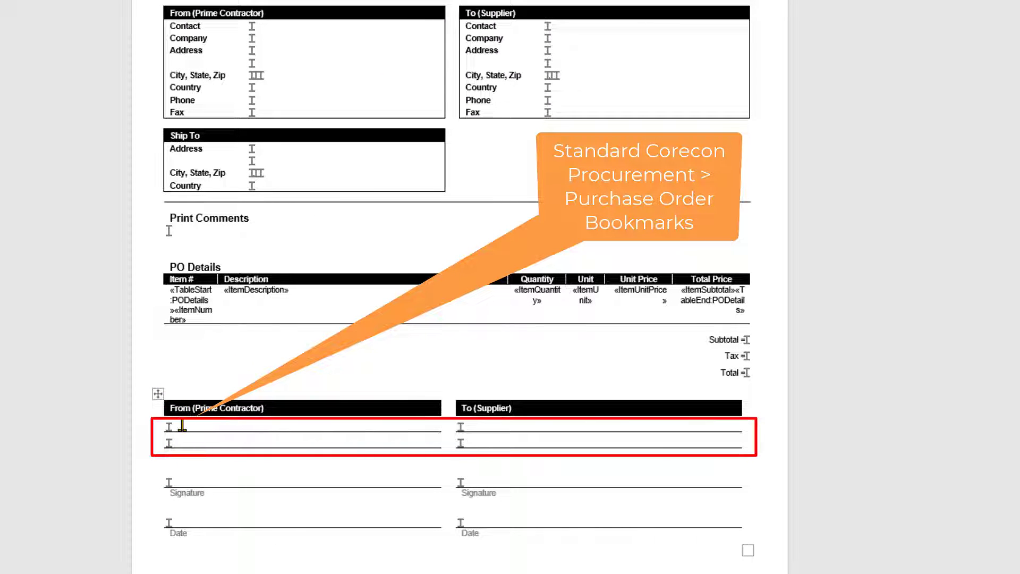
{"action": "left_click", "coordinate": [178, 481]}
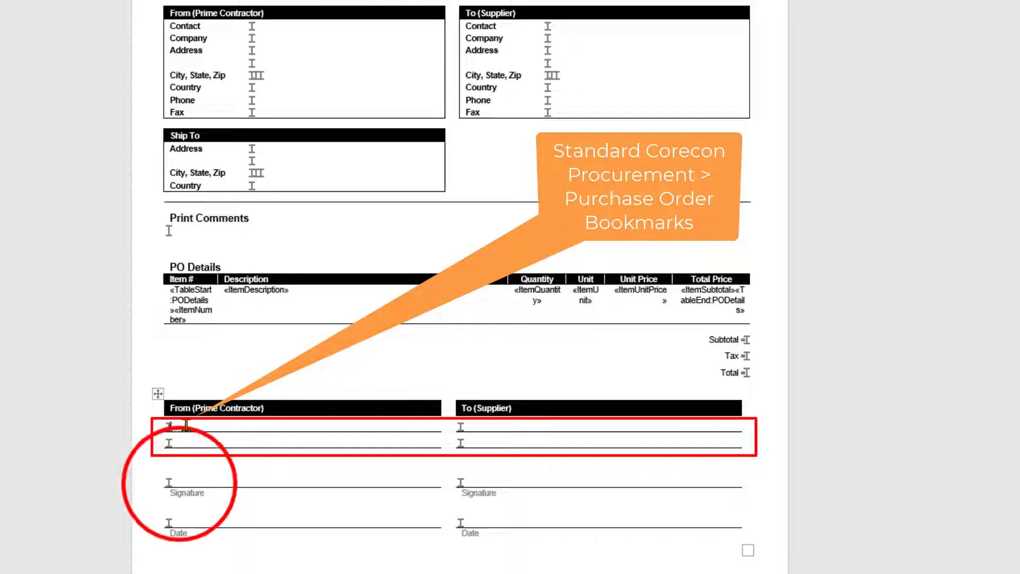
{"action": "left_click", "coordinate": [189, 525]}
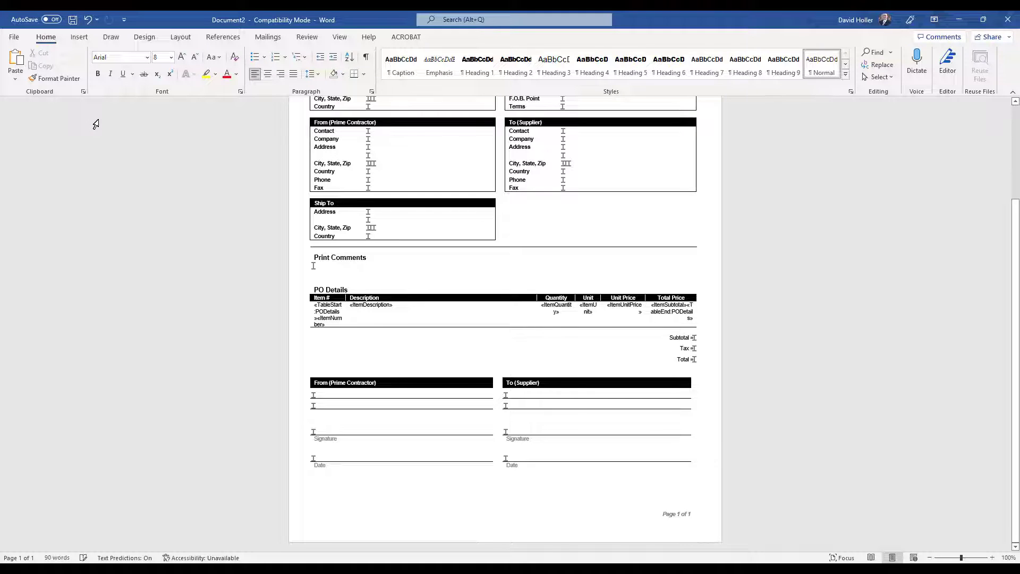
{"action": "left_click", "coordinate": [316, 433]}
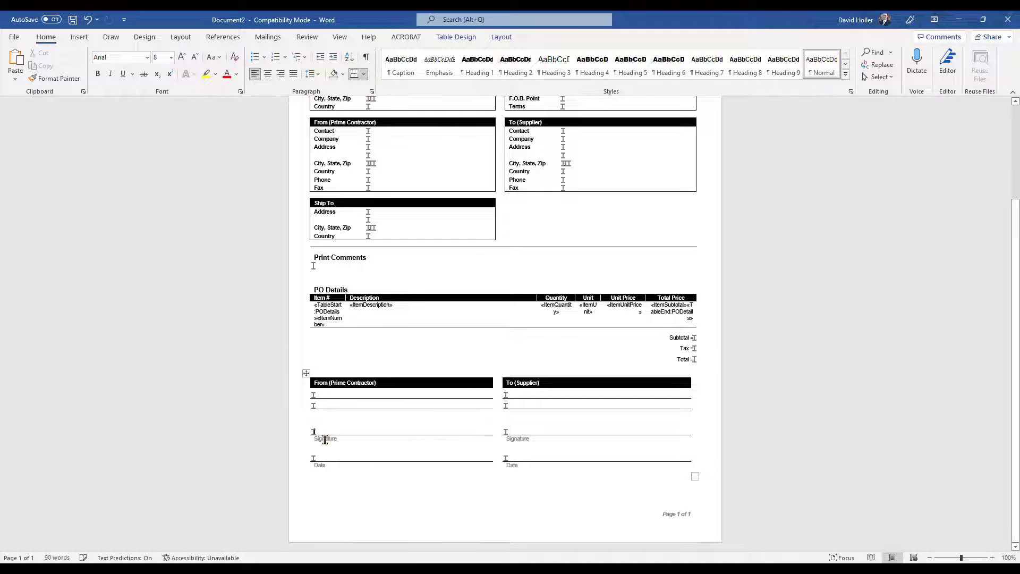
{"action": "left_click", "coordinate": [511, 433]}
{"action": "left_click", "coordinate": [525, 463]}
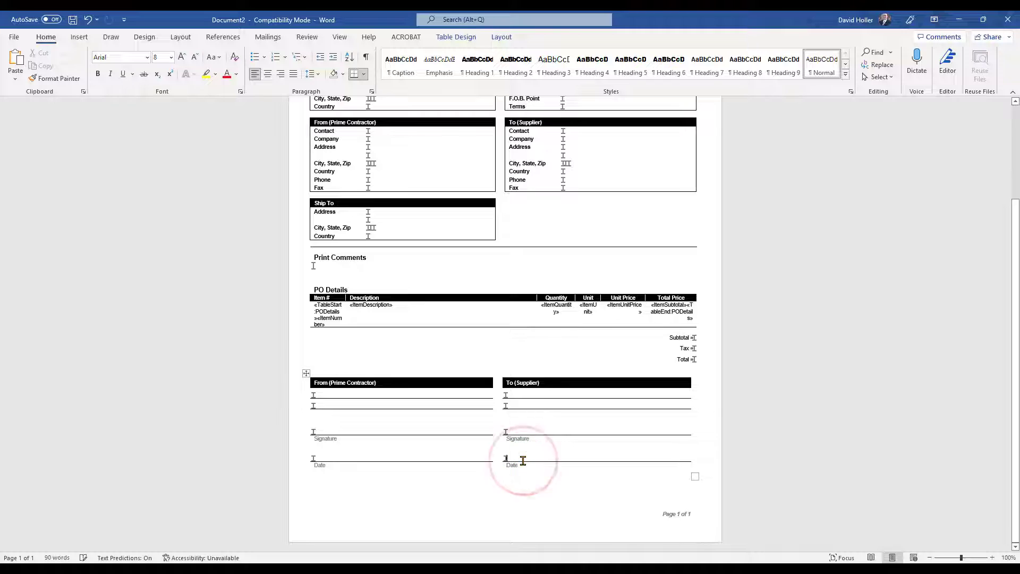
Check the Show bookmarks setting under Show document content in Word's advanced options and accept the options
{"action": "left_click", "coordinate": [14, 37]}
{"action": "left_click", "coordinate": [30, 542]}
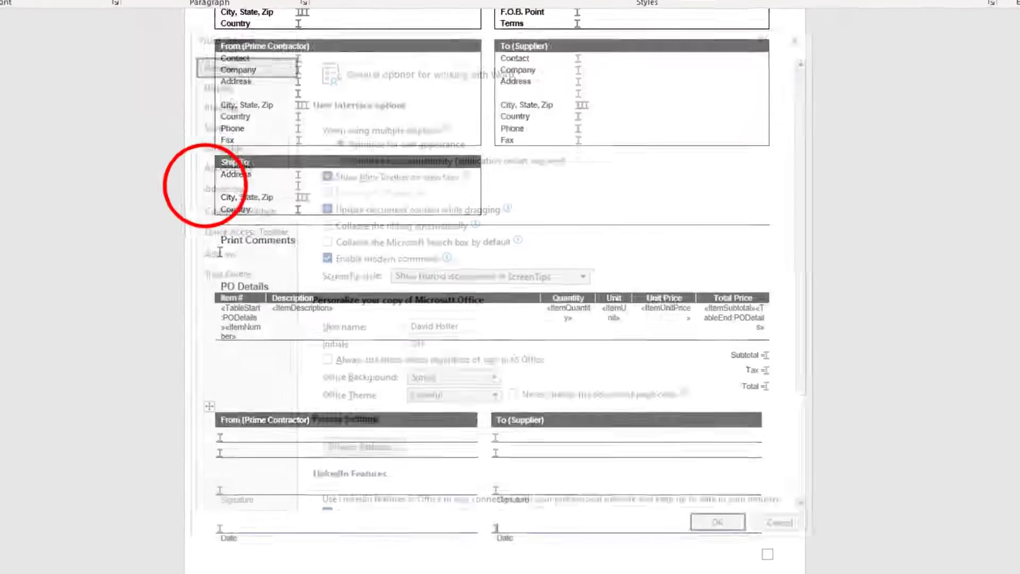
{"action": "left_click", "coordinate": [212, 189]}
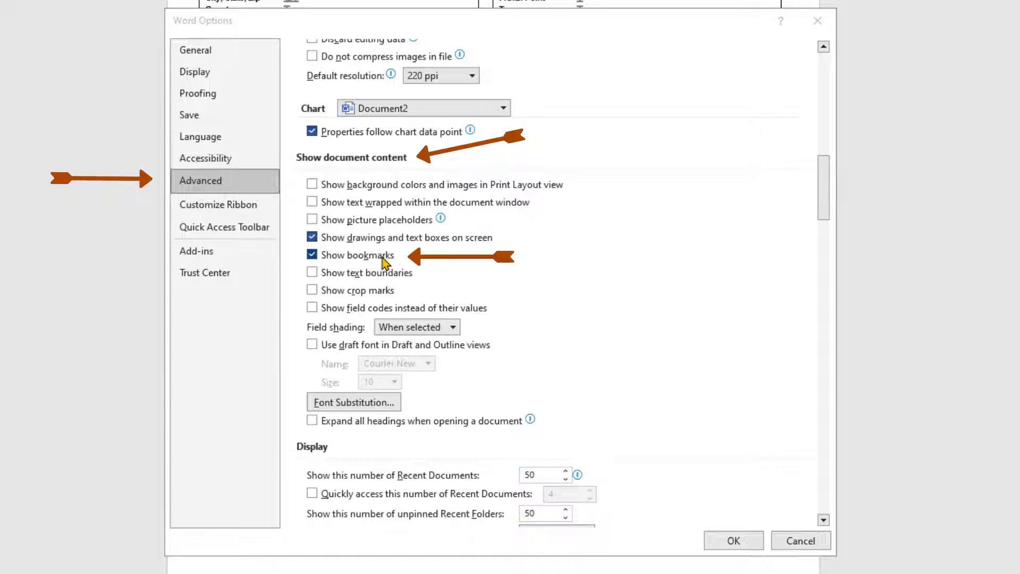
{"action": "left_click", "coordinate": [734, 541]}
Look up the bookmark name used on the From (Prime Contractor) signature line and close the bookmark list
{"action": "scroll", "coordinate": [471, 390], "scroll_direction": "up", "scroll_amount": 3}
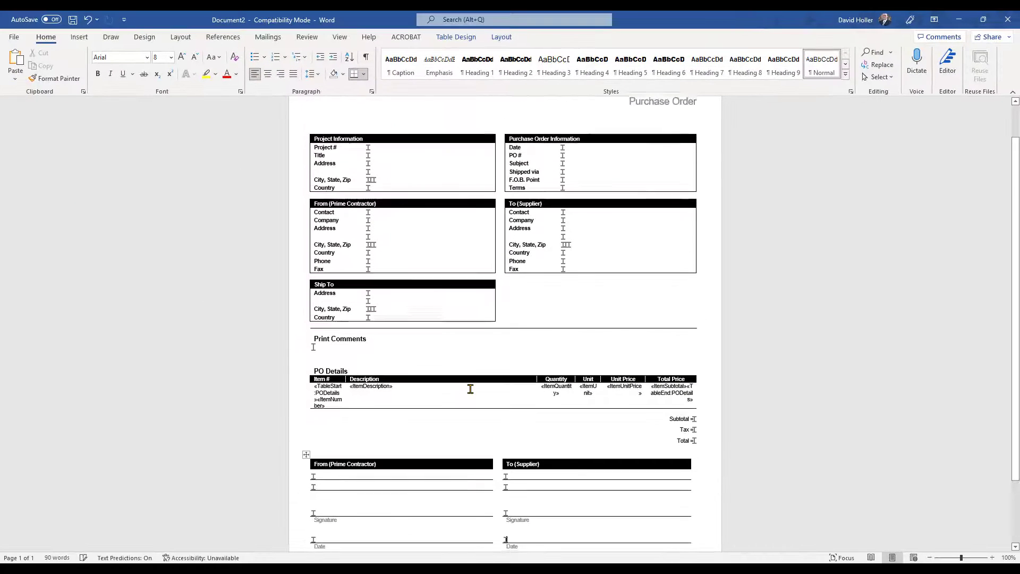
{"action": "scroll", "coordinate": [470, 391], "scroll_direction": "down", "scroll_amount": 2}
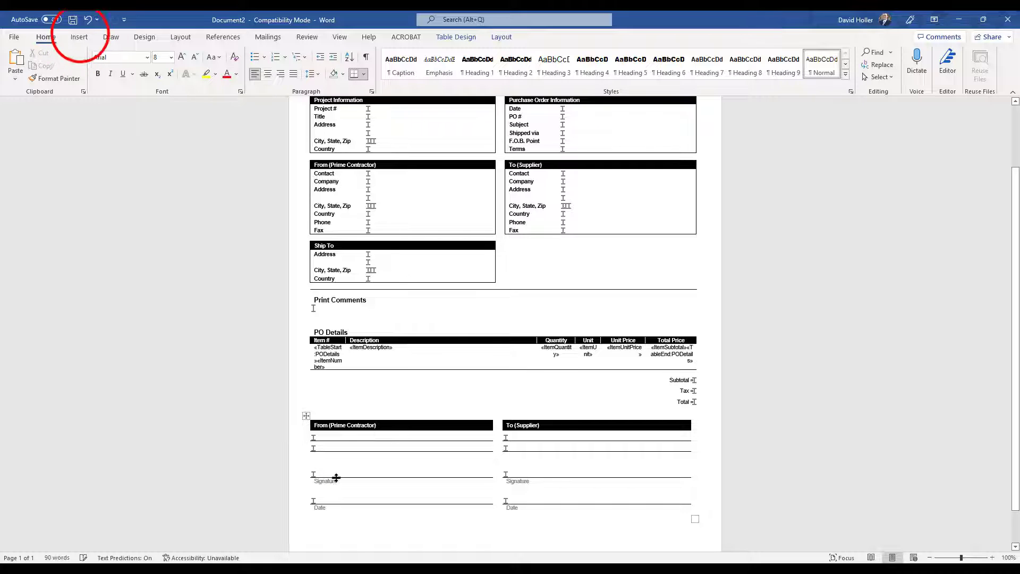
{"action": "left_click", "coordinate": [80, 37]}
{"action": "left_click", "coordinate": [501, 60]}
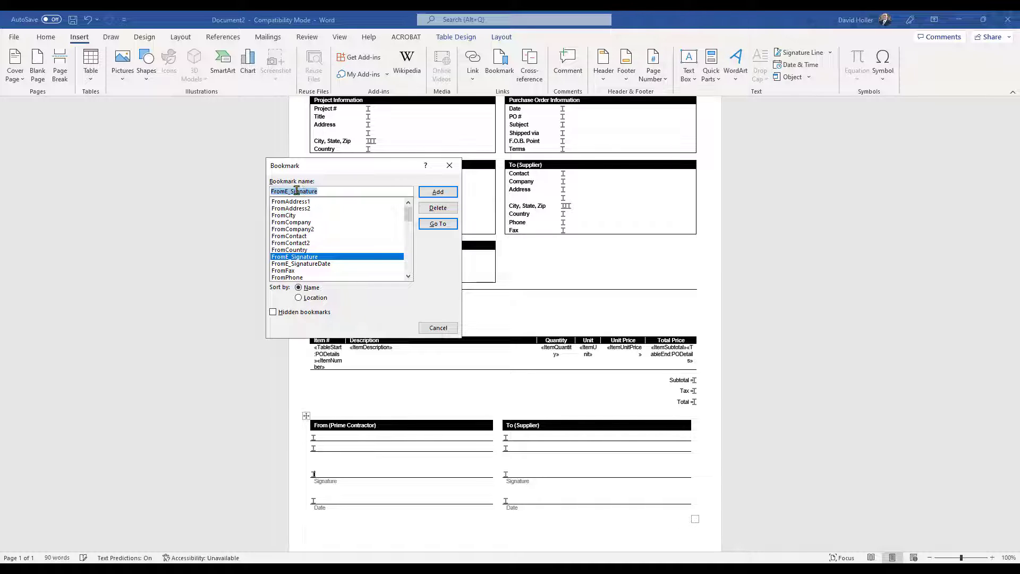
{"action": "left_click", "coordinate": [449, 166]}
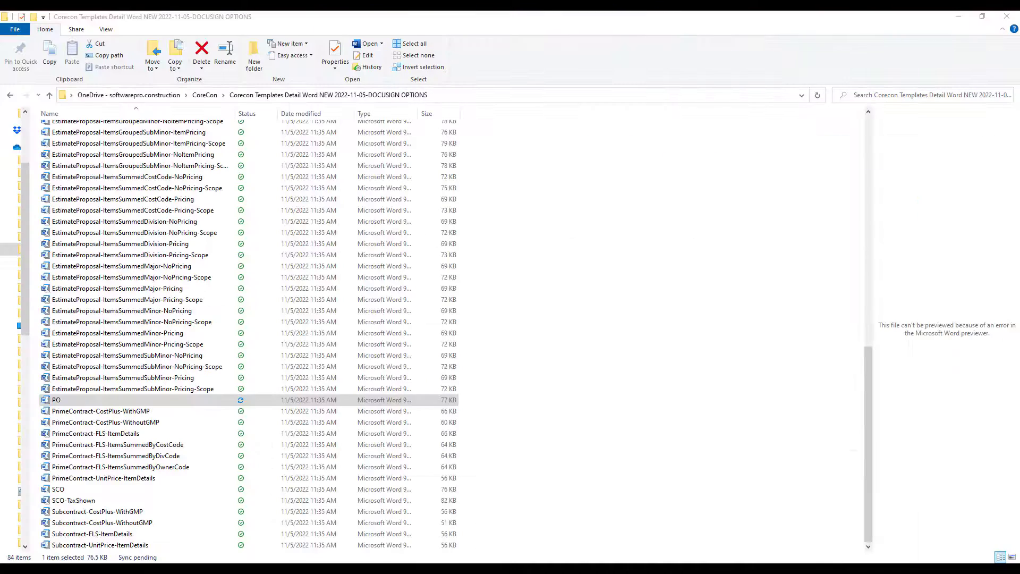
Switch to the Corecon help site in the browser and open the Reporting page of the Corecon training videos
{"action": "left_click", "coordinate": [959, 16]}
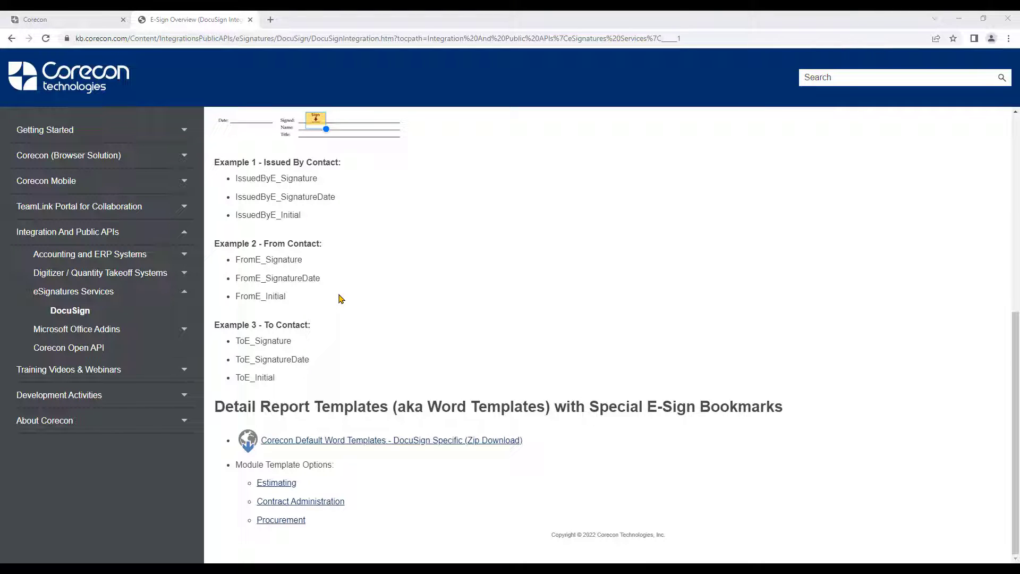
{"action": "left_click", "coordinate": [78, 370]}
{"action": "left_click", "coordinate": [59, 392]}
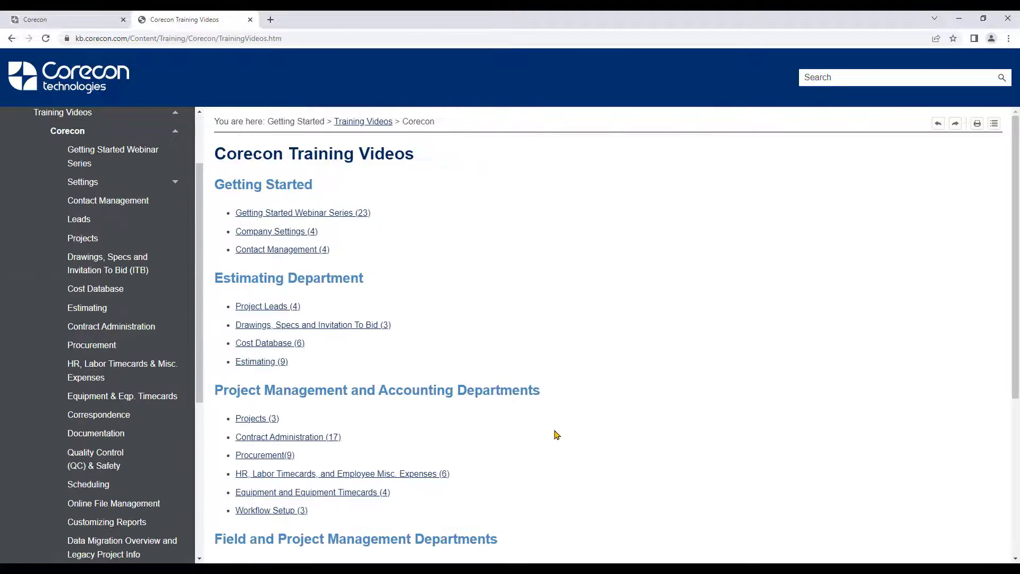
{"action": "scroll", "coordinate": [554, 434], "scroll_direction": "down", "scroll_amount": 5}
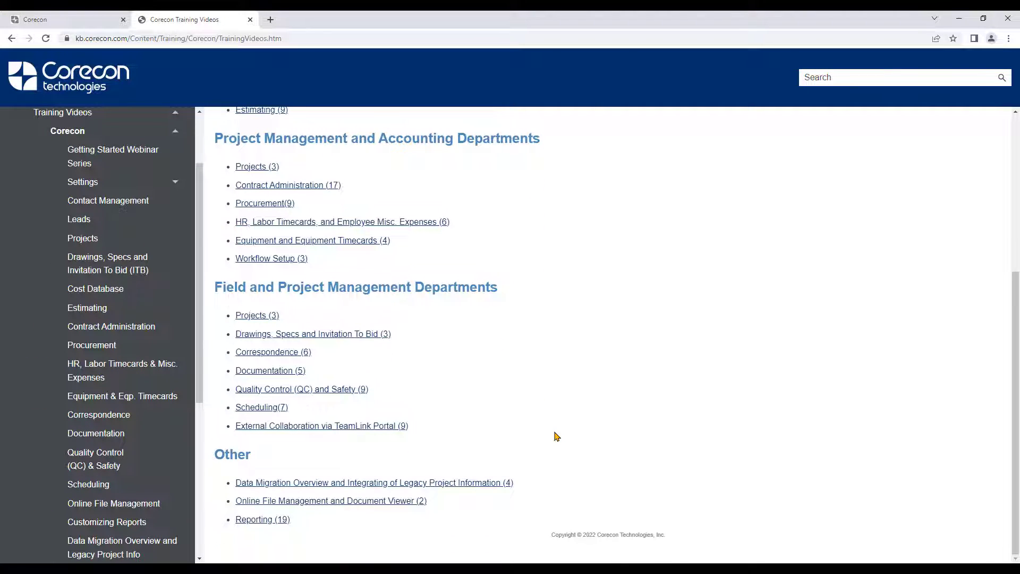
{"action": "left_click", "coordinate": [255, 519]}
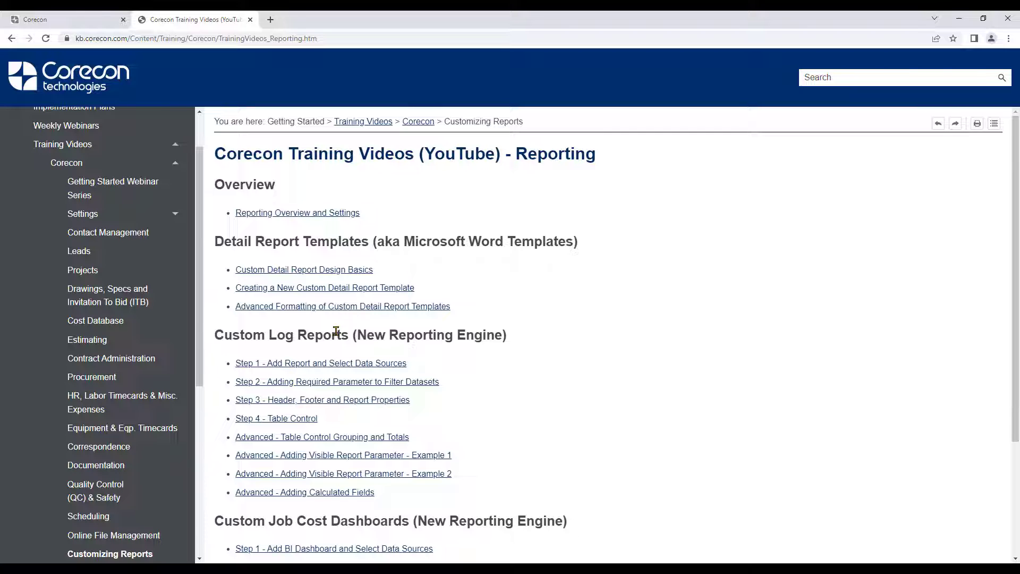
Switch to the PO template in Word, maximize its window and examine the From (Prime Contractor) signature block again
{"action": "left_click", "coordinate": [59, 21]}
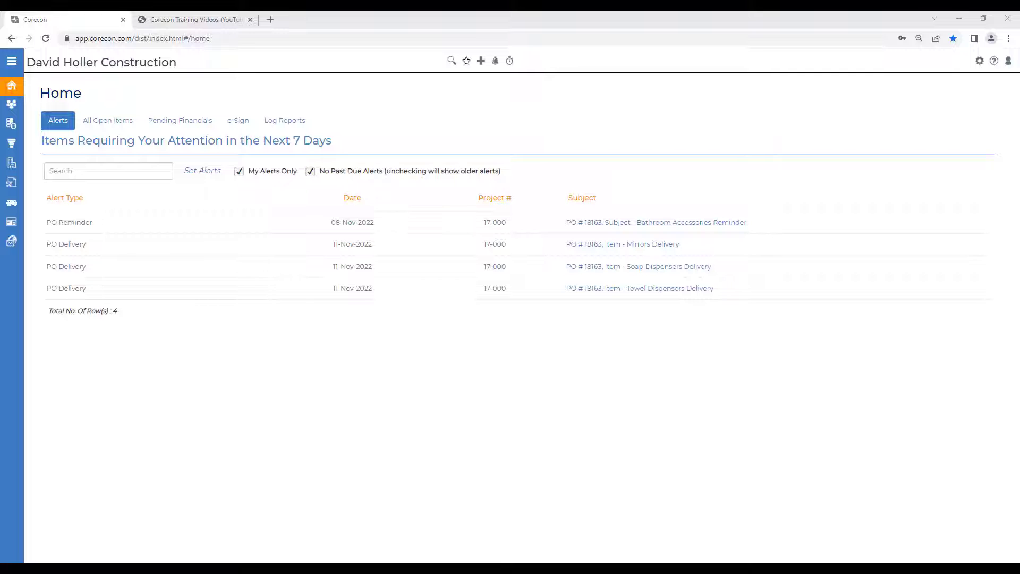
{"action": "left_click_drag", "start_coordinate": [1019, 213], "coordinate": [553, 36]}
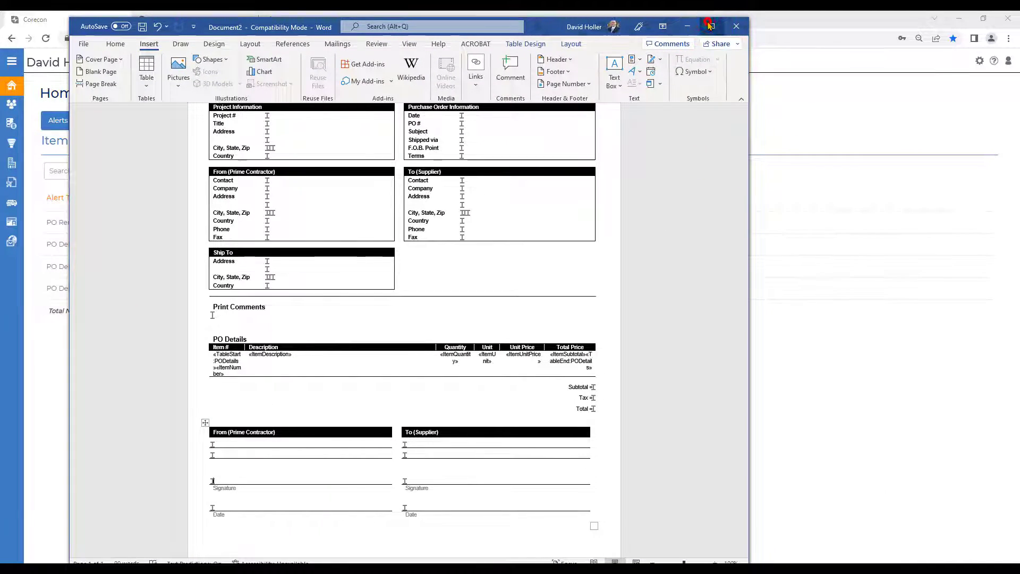
{"action": "left_click", "coordinate": [715, 28]}
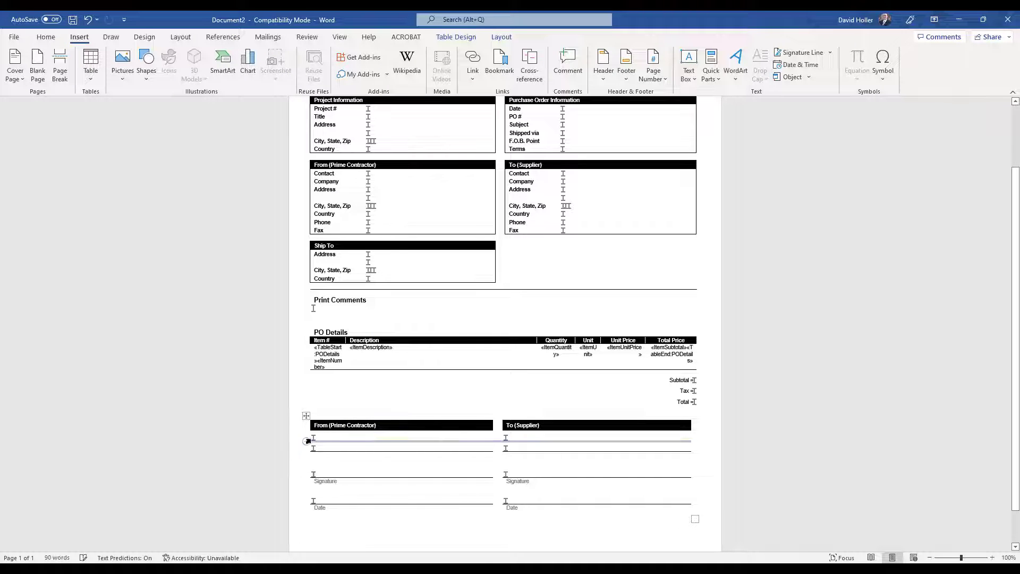
{"action": "left_click", "coordinate": [317, 398]}
{"action": "mouse_move", "coordinate": [350, 432]}
{"action": "left_mouse_down"}
{"action": "mouse_move", "coordinate": [422, 467]}
{"action": "mouse_move", "coordinate": [467, 505]}
{"action": "mouse_move", "coordinate": [467, 523]}
{"action": "left_mouse_up"}
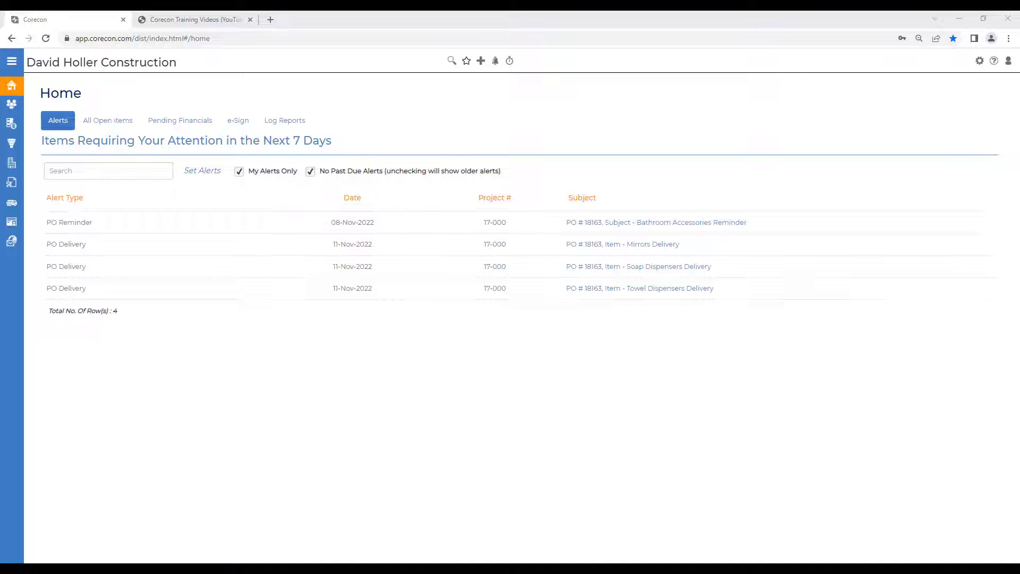
Open the Corecon help site and display its DocuSign topic within the eSignatures Services section of Integration And Public APIs
{"action": "left_click", "coordinate": [993, 63]}
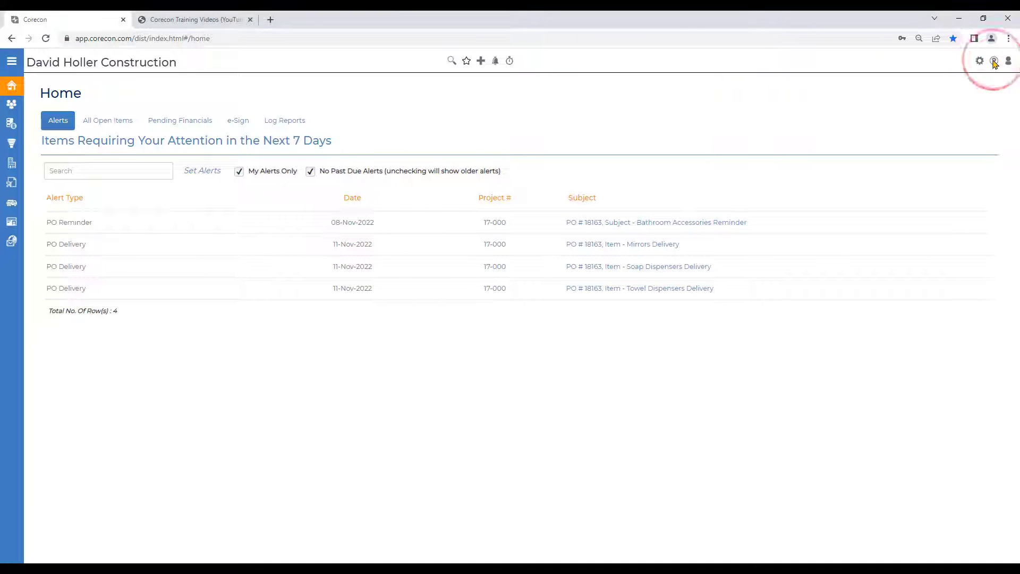
{"action": "scroll", "coordinate": [64, 425], "scroll_direction": "down", "scroll_amount": 1}
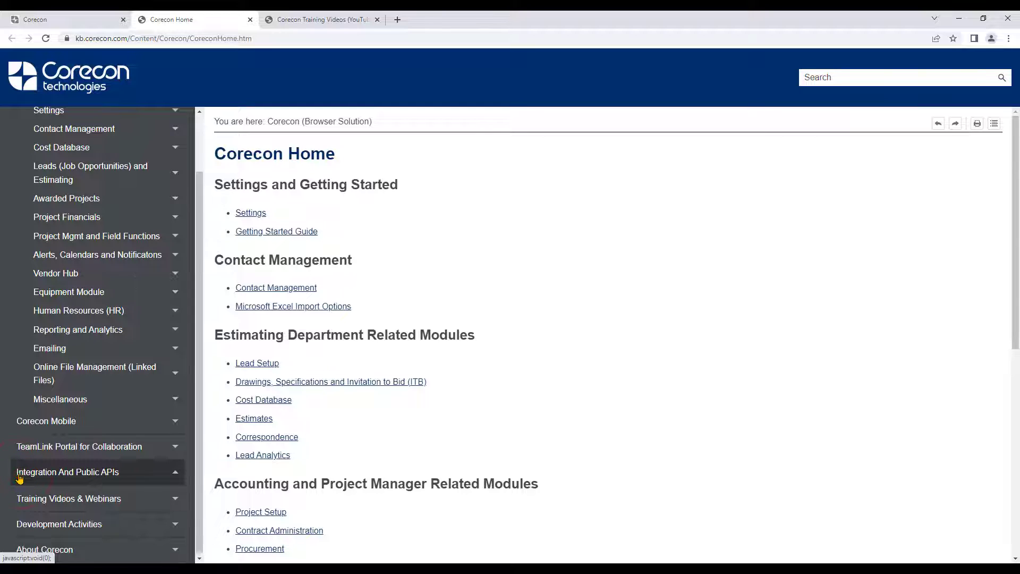
{"action": "left_click", "coordinate": [21, 472]}
{"action": "scroll", "coordinate": [80, 478], "scroll_direction": "down", "scroll_amount": 2}
{"action": "left_click", "coordinate": [45, 441]}
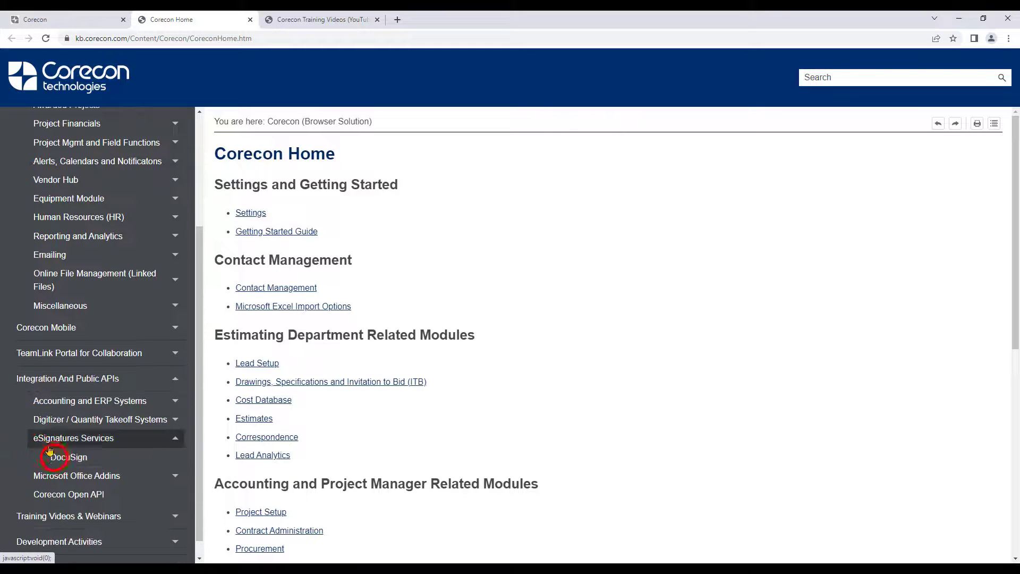
{"action": "left_click", "coordinate": [53, 457]}
Find the Procurement module template options in the DocuSign topic and open the Purchase Order (PO) template page
{"action": "scroll", "coordinate": [439, 399], "scroll_direction": "down", "scroll_amount": 7}
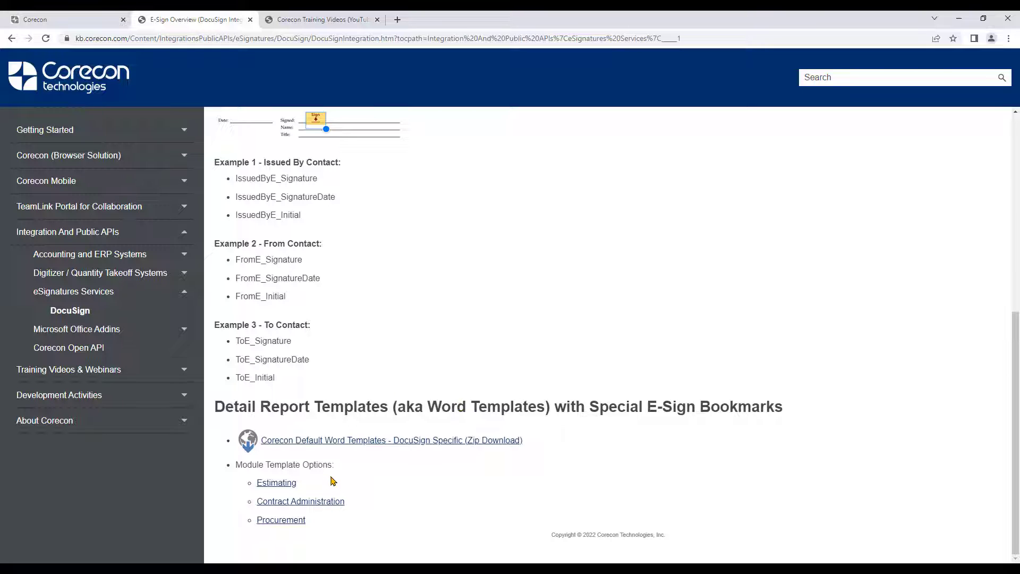
{"action": "left_click", "coordinate": [276, 521]}
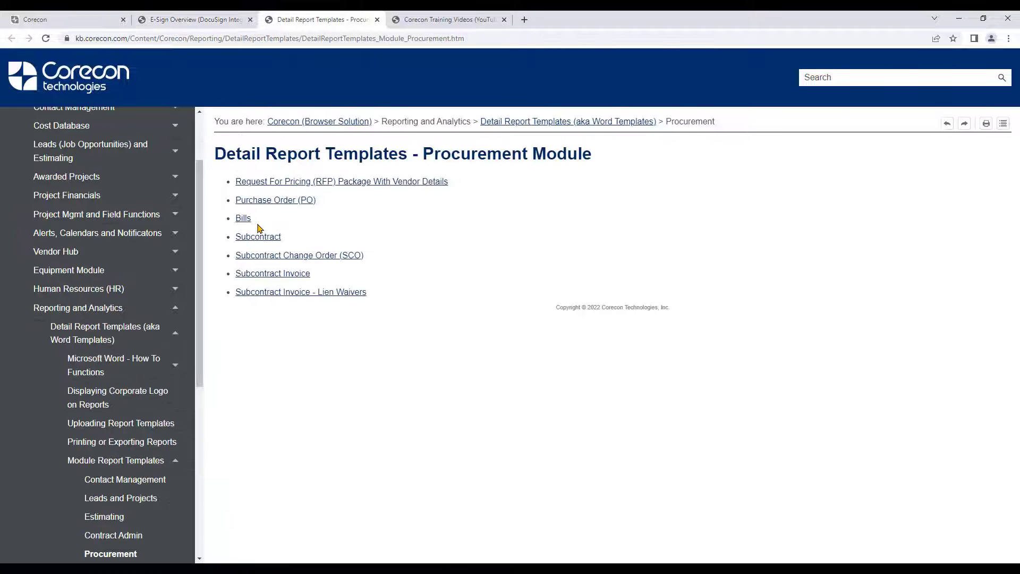
{"action": "left_click", "coordinate": [260, 202]}
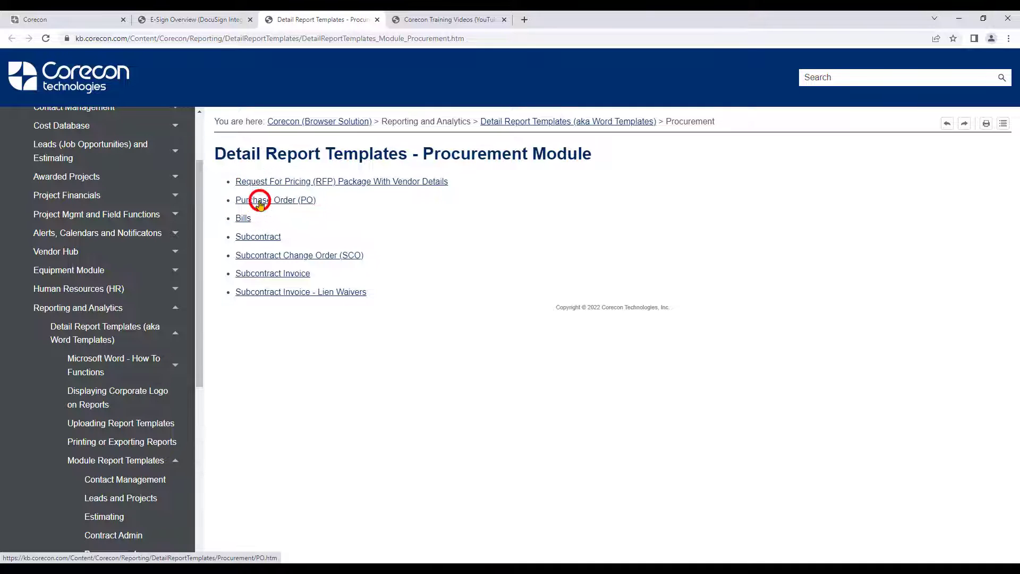
Locate the special e-Sign bookmarks for the From contact on the PO template page and highlight their heading for review
{"action": "scroll", "coordinate": [257, 277], "scroll_direction": "down", "scroll_amount": 2}
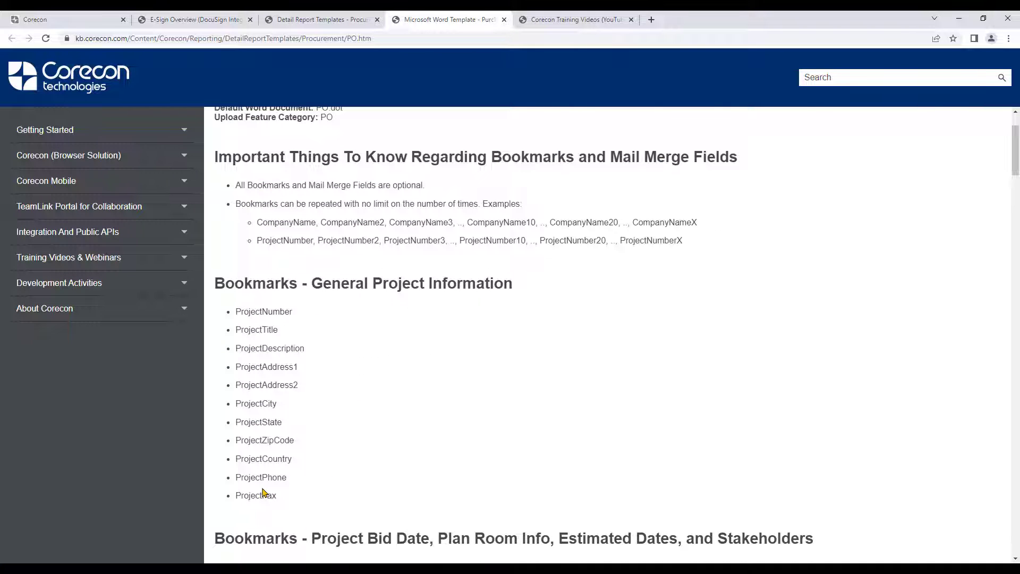
{"action": "scroll", "coordinate": [355, 473], "scroll_direction": "down", "scroll_amount": 3}
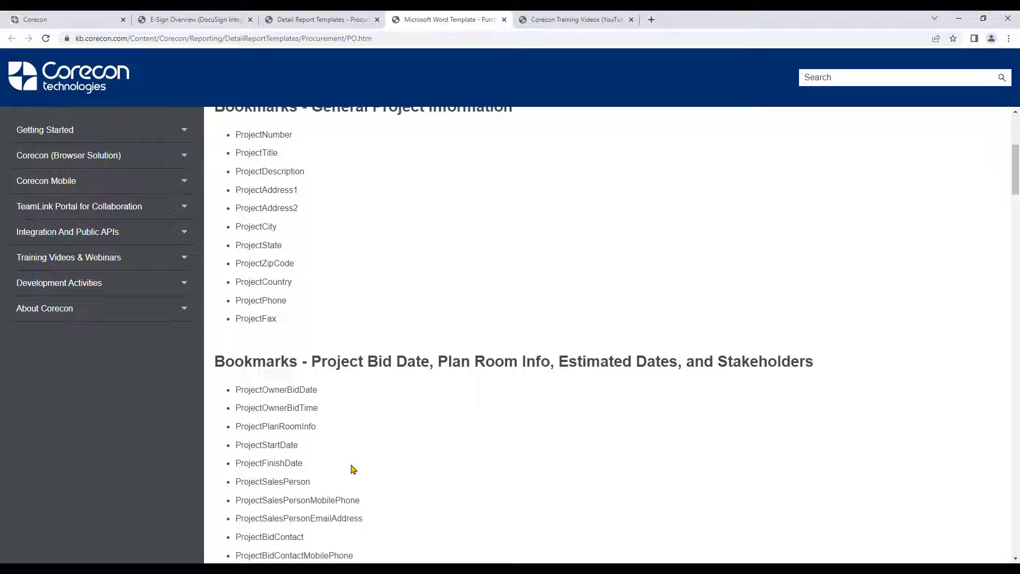
{"action": "scroll", "coordinate": [402, 344], "scroll_direction": "down", "scroll_amount": 20}
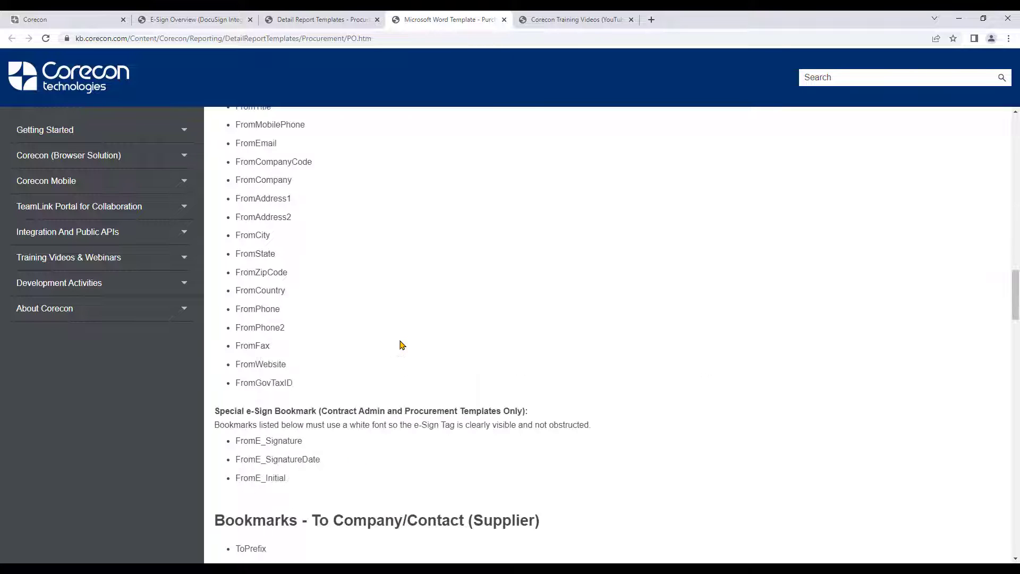
{"action": "scroll", "coordinate": [403, 344], "scroll_direction": "down", "scroll_amount": 5}
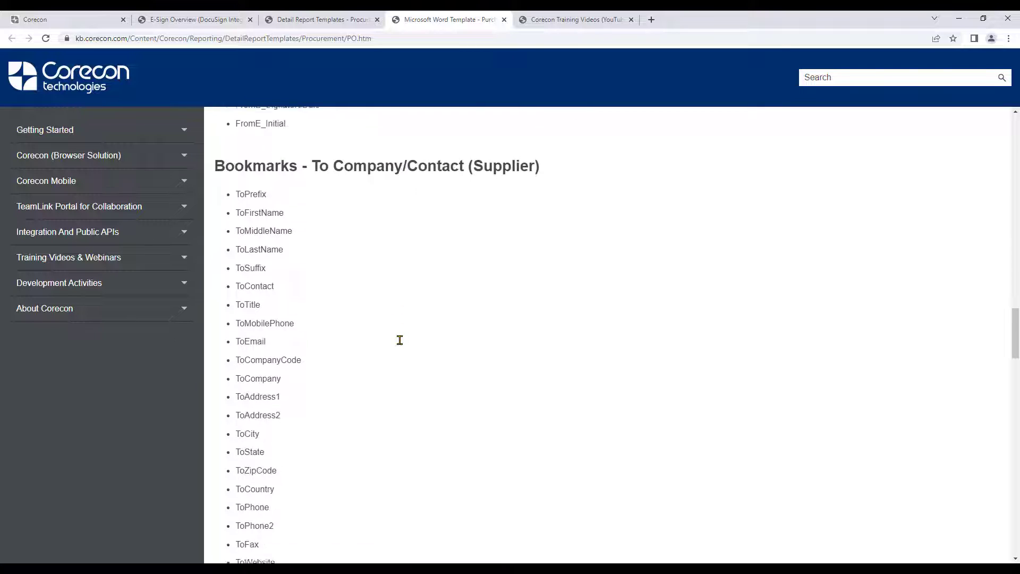
{"action": "scroll", "coordinate": [399, 338], "scroll_direction": "up", "scroll_amount": 5}
{"action": "left_click", "coordinate": [220, 235]}
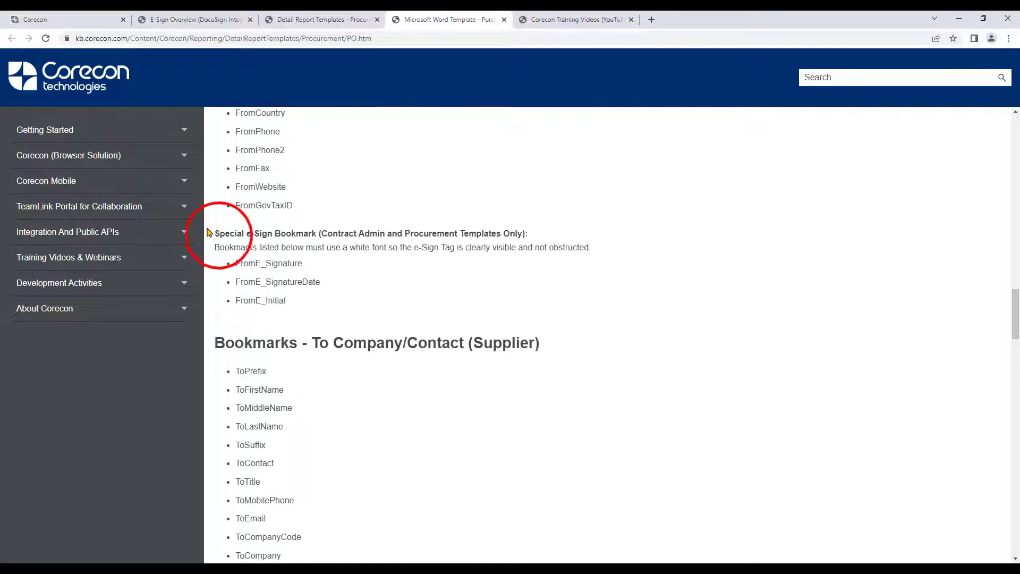
{"action": "left_click", "coordinate": [219, 235]}
{"action": "left_click_drag", "start_coordinate": [220, 235], "coordinate": [519, 232]}
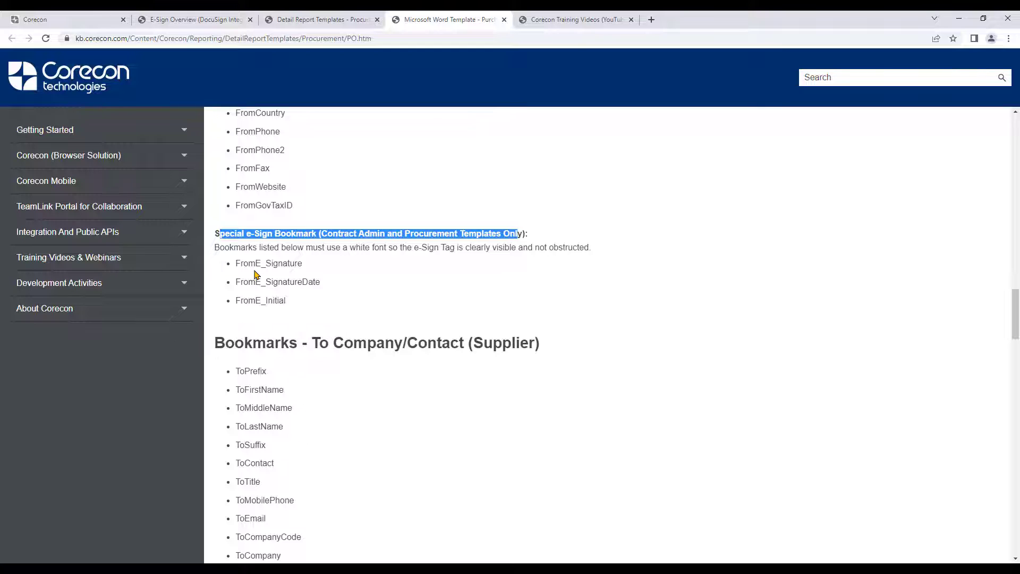
{"action": "left_click", "coordinate": [402, 265]}
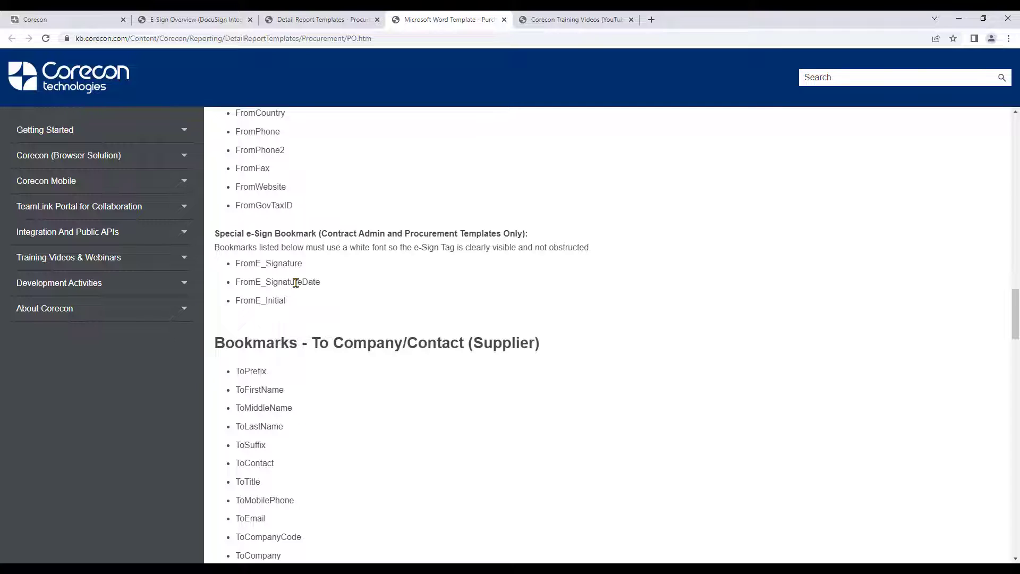
Review the special e-Sign bookmarks for the To Company/Contact (Supplier) and the PO bookmark sections following them
{"action": "scroll", "coordinate": [295, 282], "scroll_direction": "up", "scroll_amount": 2}
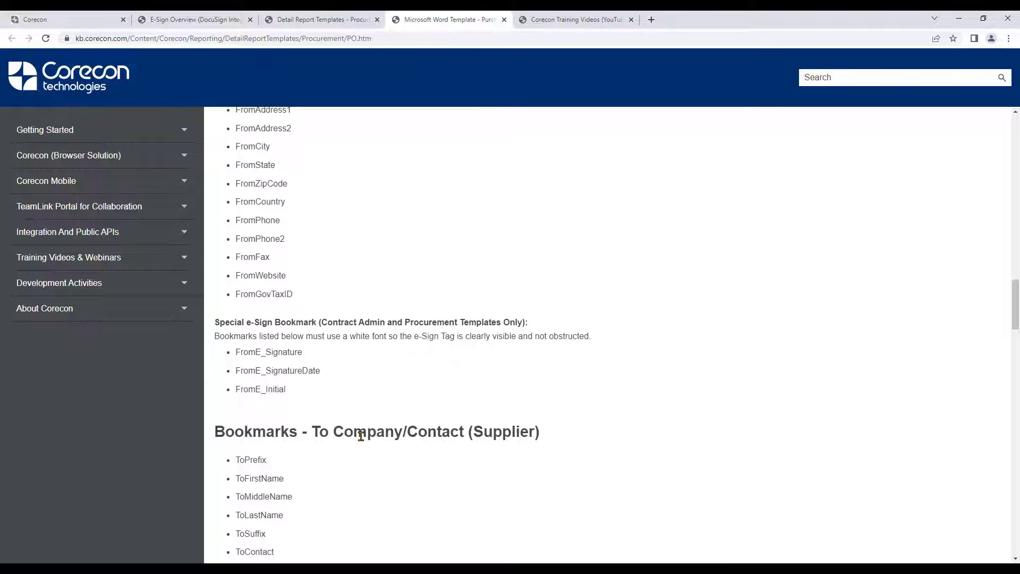
{"action": "scroll", "coordinate": [358, 422], "scroll_direction": "down", "scroll_amount": 4}
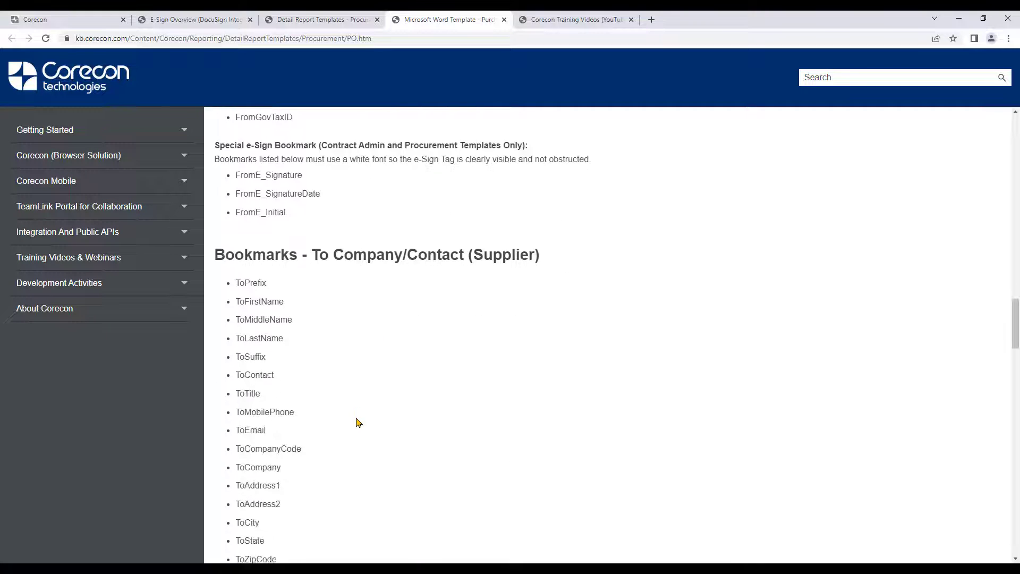
{"action": "scroll", "coordinate": [355, 393], "scroll_direction": "down", "scroll_amount": 8}
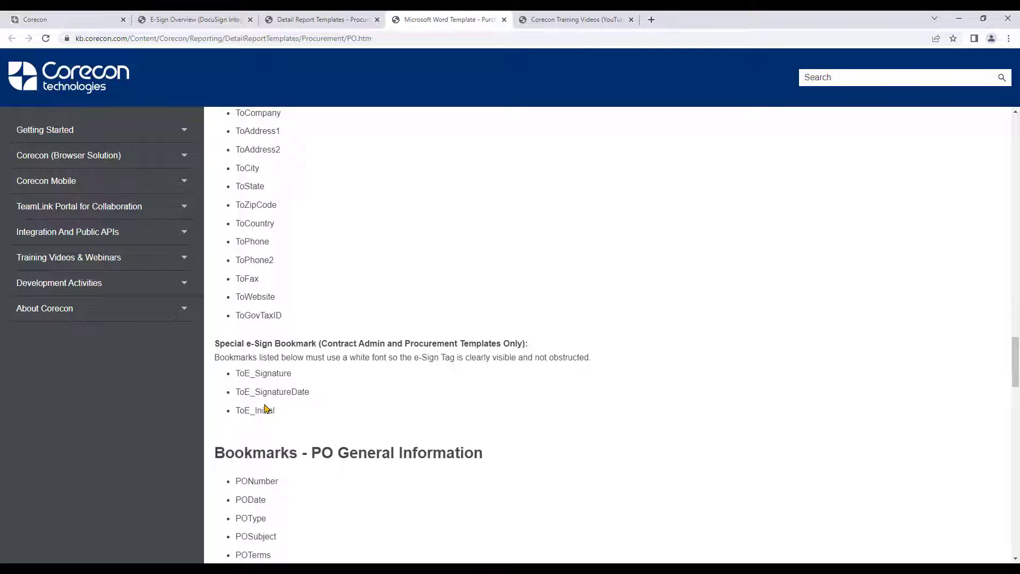
{"action": "scroll", "coordinate": [360, 408], "scroll_direction": "down", "scroll_amount": 5}
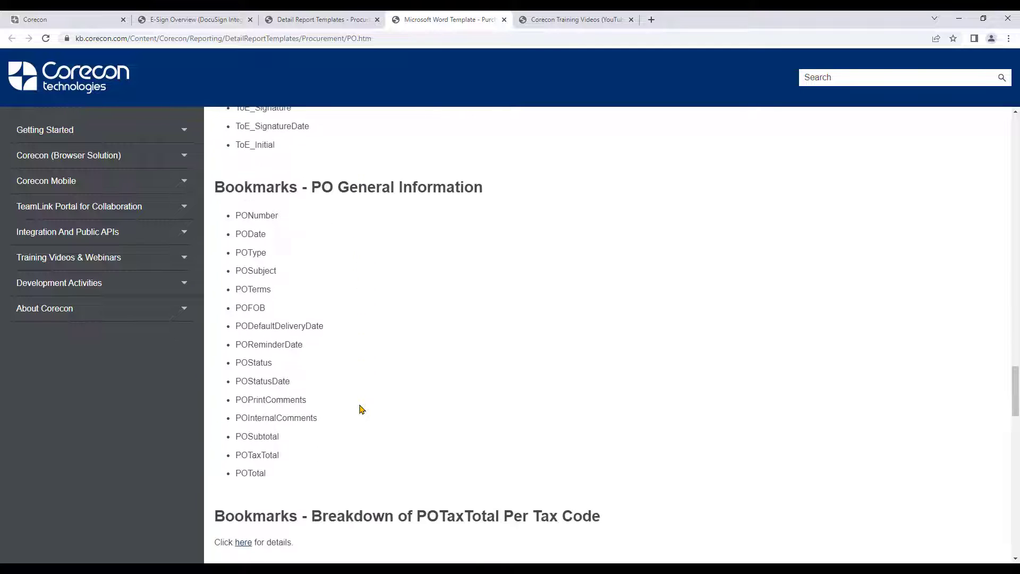
{"action": "scroll", "coordinate": [359, 409], "scroll_direction": "down", "scroll_amount": 10}
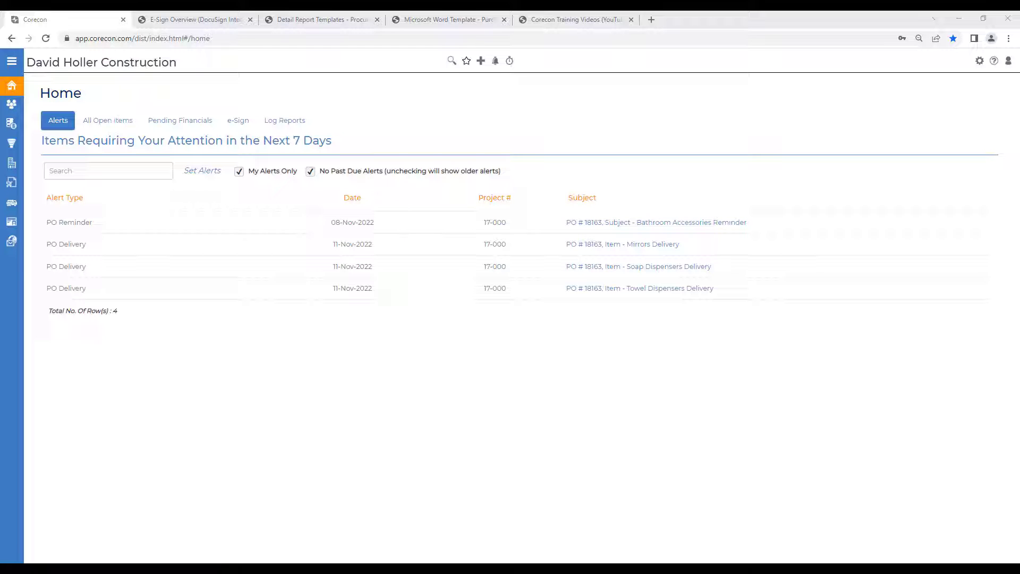
Switch to the Corecon app and open the Furnish Doors, Frames and Hardware PO from the Yellow Sulfur Springs project's Procurement module
{"action": "mouse_move", "coordinate": [23, 229]}
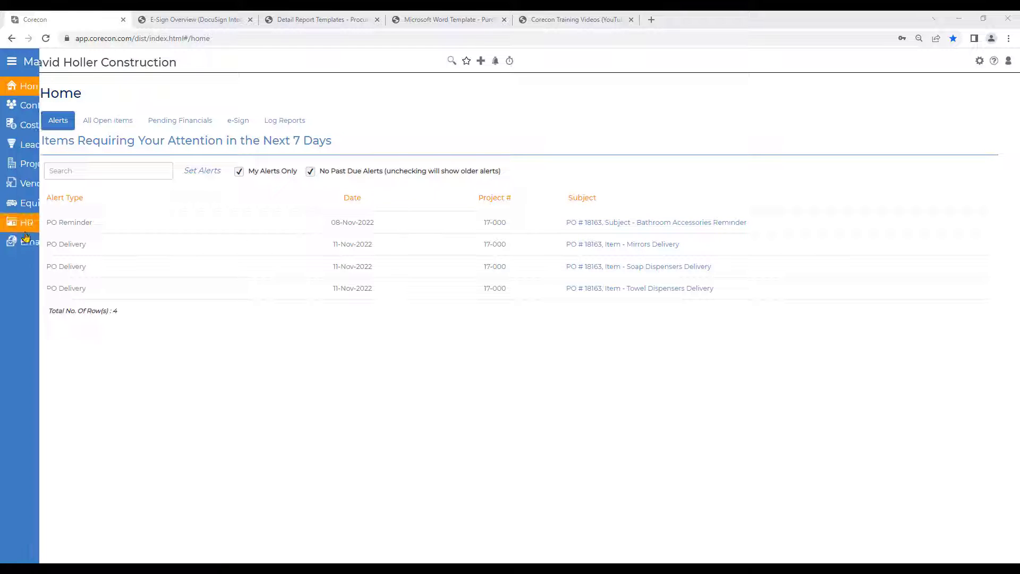
{"action": "left_click", "coordinate": [29, 167]}
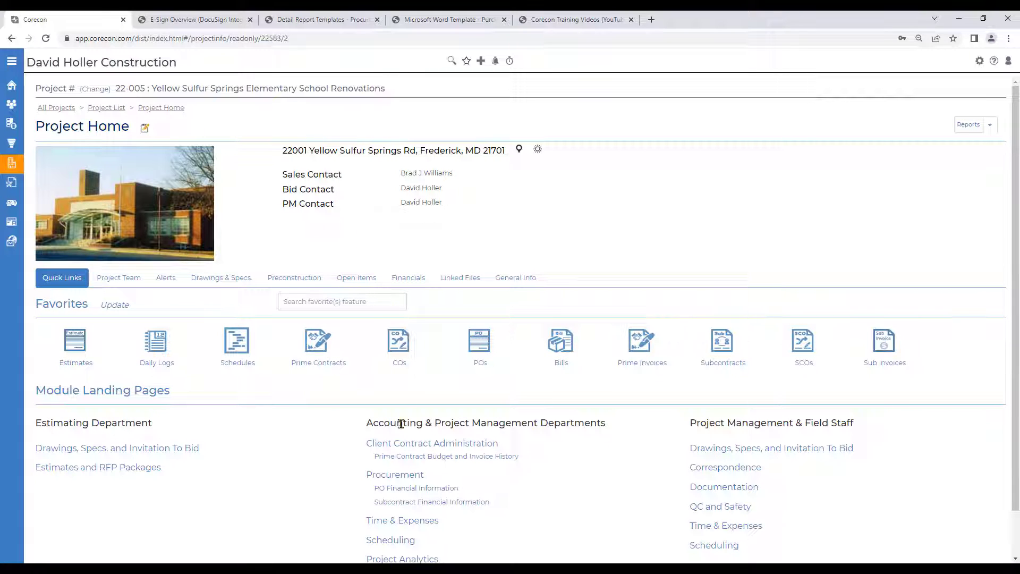
{"action": "left_click", "coordinate": [384, 476]}
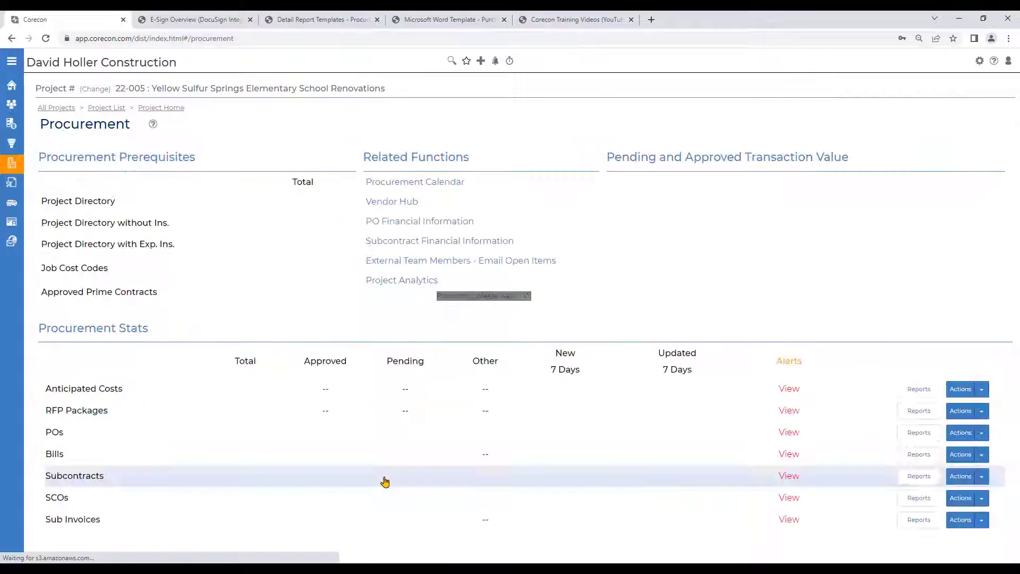
{"action": "left_click", "coordinate": [246, 443]}
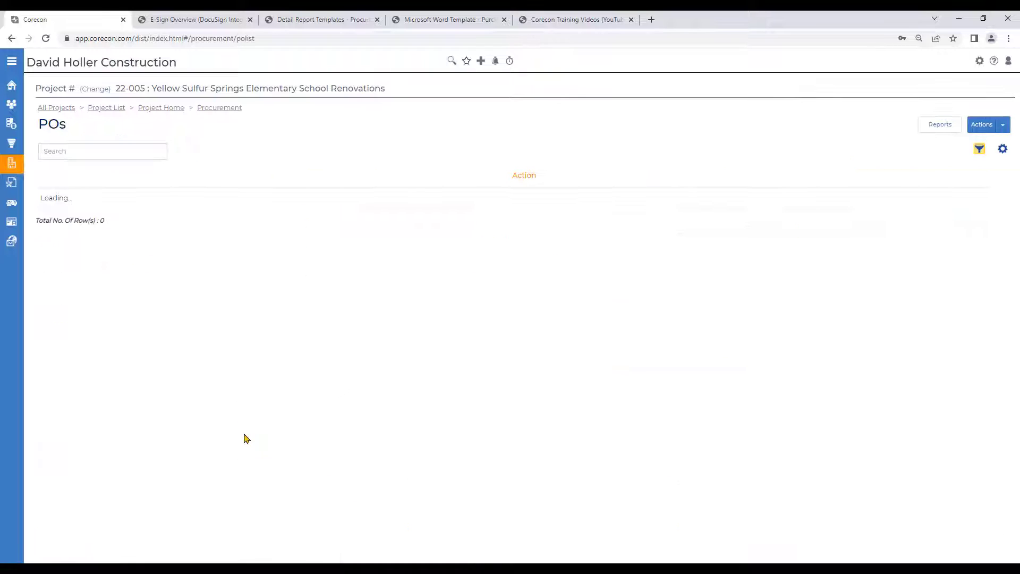
{"action": "left_click", "coordinate": [285, 199]}
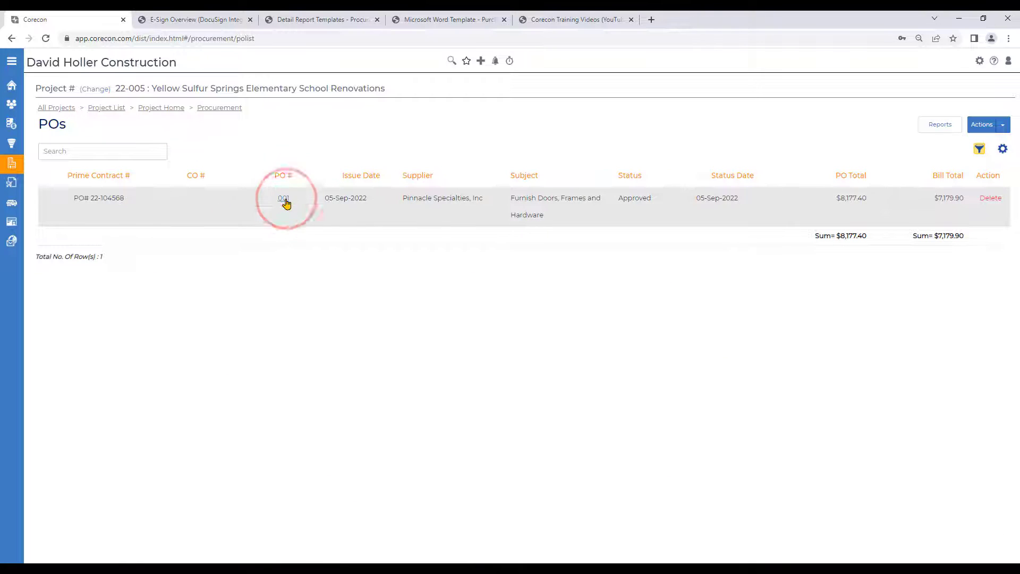
Generate the PO report with the 2022.2.2_CustomPO withTerms template, exported as PDF (Adobe Acrobat)
{"action": "left_click", "coordinate": [944, 102]}
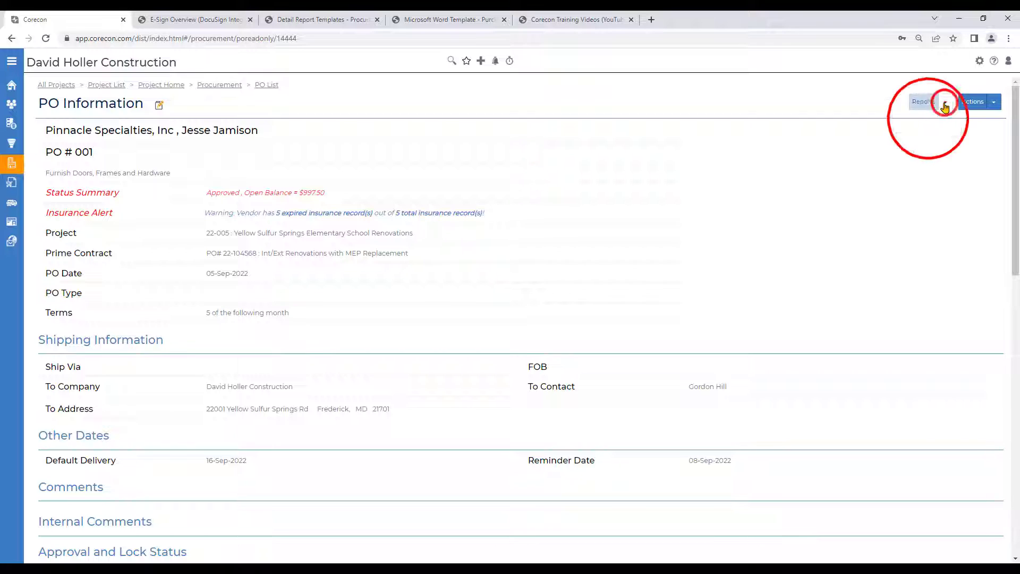
{"action": "left_click", "coordinate": [927, 118]}
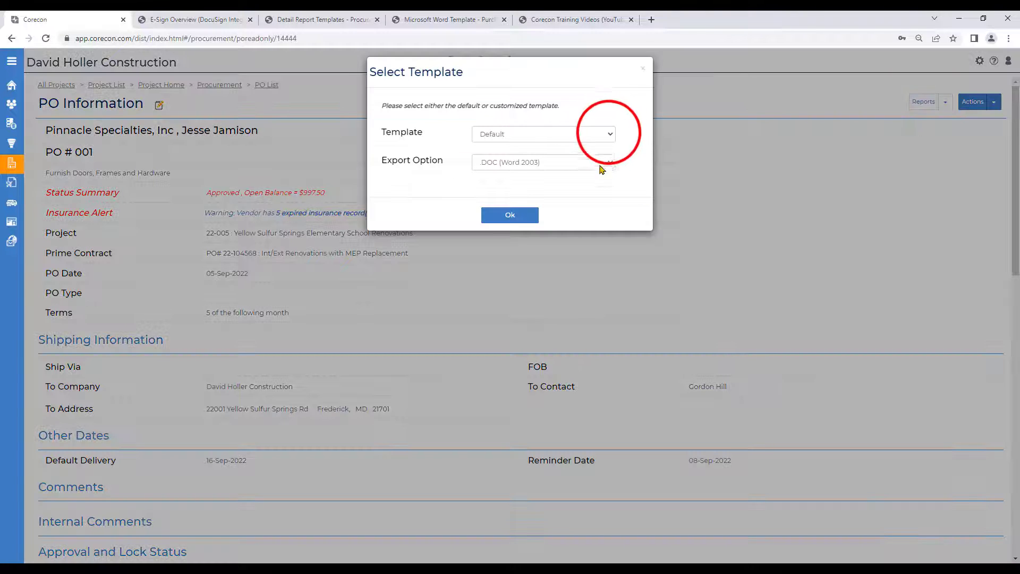
{"action": "left_click", "coordinate": [609, 134]}
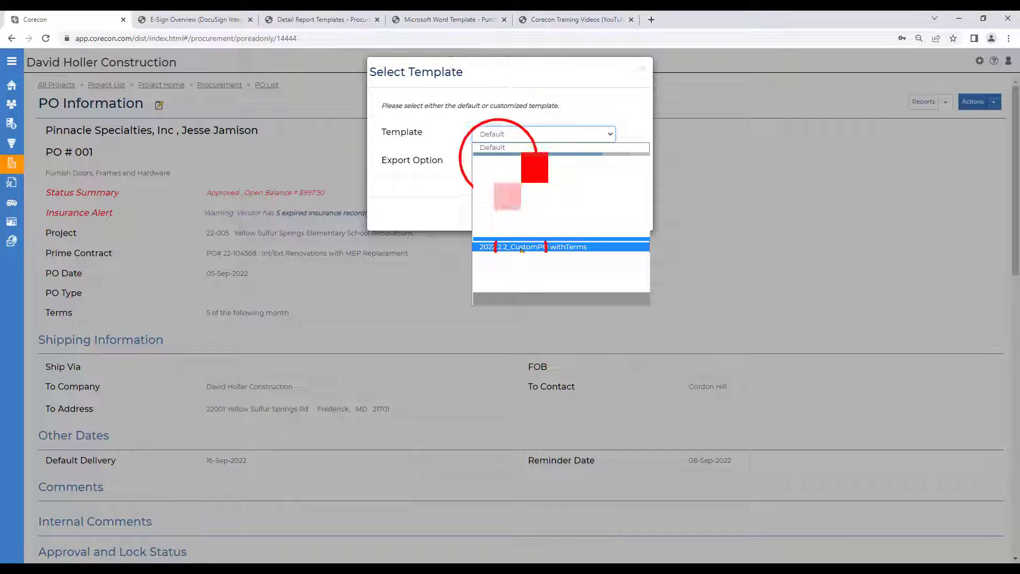
{"action": "left_click", "coordinate": [522, 247]}
{"action": "left_click", "coordinate": [507, 162]}
{"action": "left_click", "coordinate": [507, 193]}
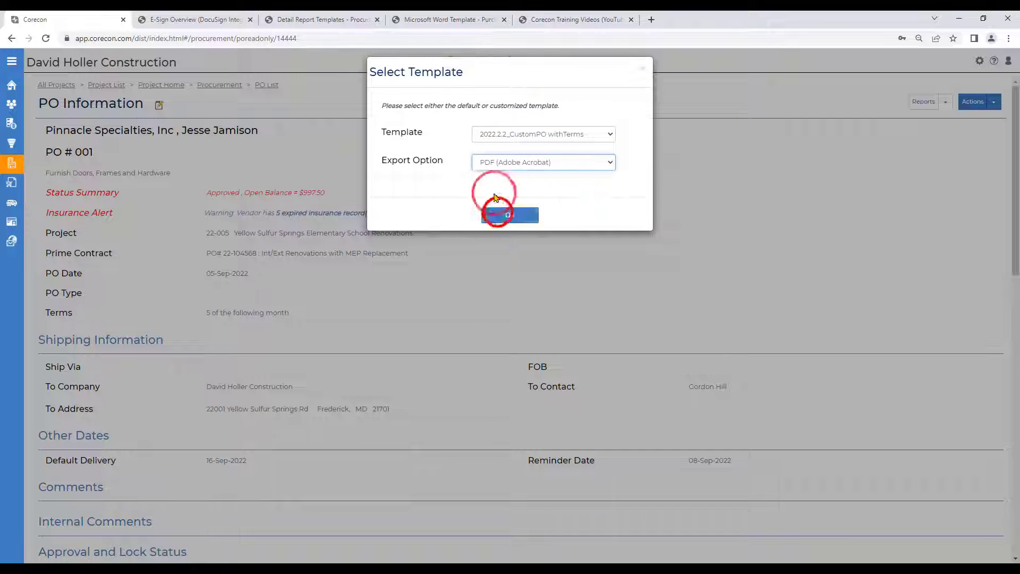
{"action": "left_click", "coordinate": [495, 211]}
Examine the PO details, signature line and terms and conditions in the generated PDF, and close it
{"action": "scroll", "coordinate": [542, 416], "scroll_direction": "down", "scroll_amount": 3}
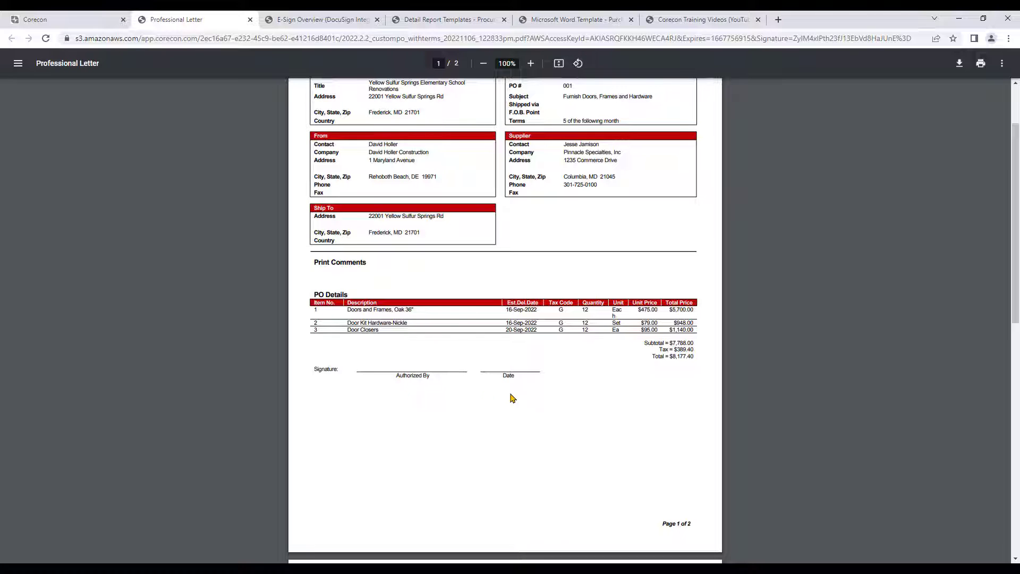
{"action": "scroll", "coordinate": [574, 398], "scroll_direction": "up", "scroll_amount": 3}
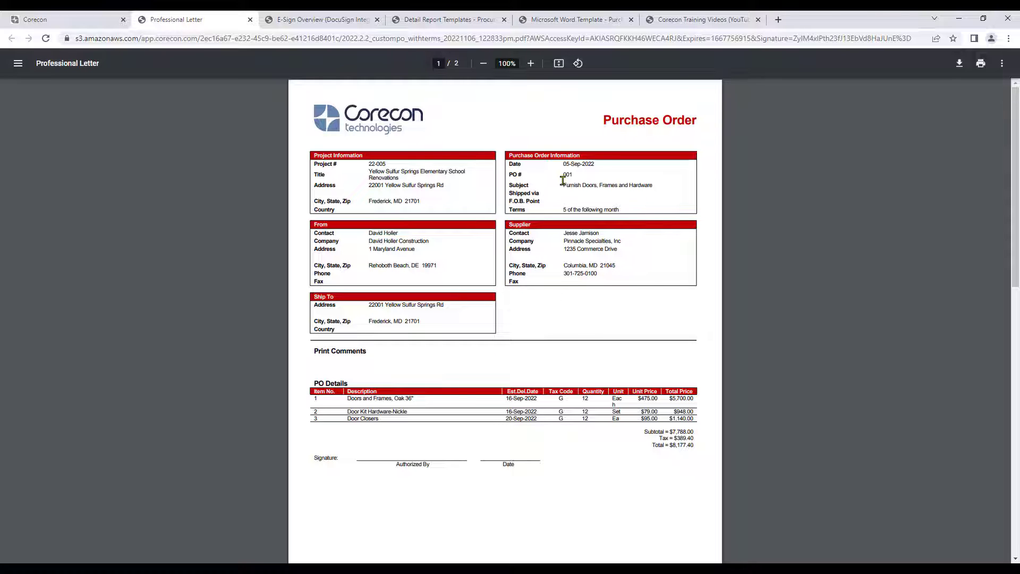
{"action": "scroll", "coordinate": [493, 364], "scroll_direction": "down", "scroll_amount": 10}
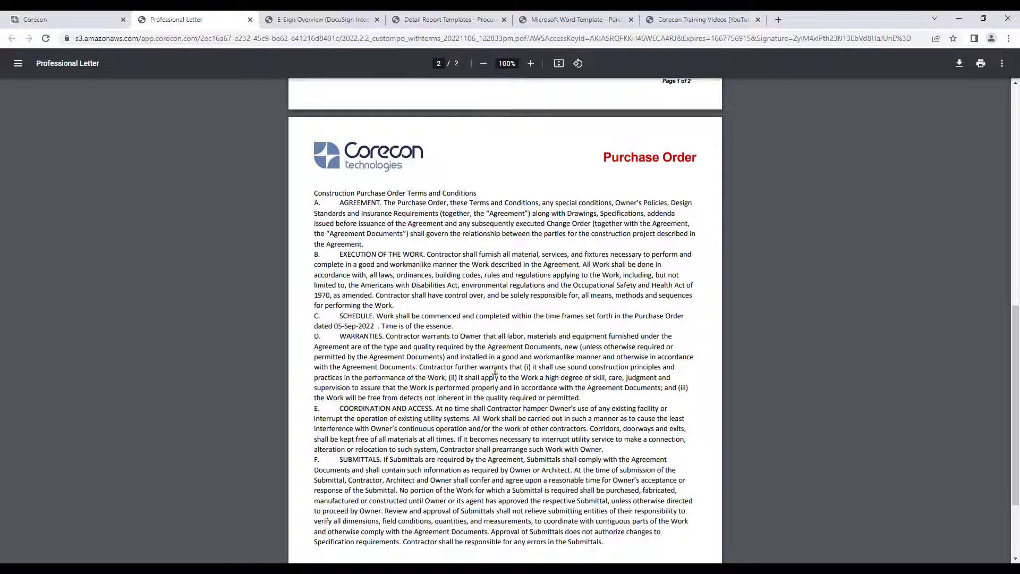
{"action": "scroll", "coordinate": [495, 363], "scroll_direction": "up", "scroll_amount": 12}
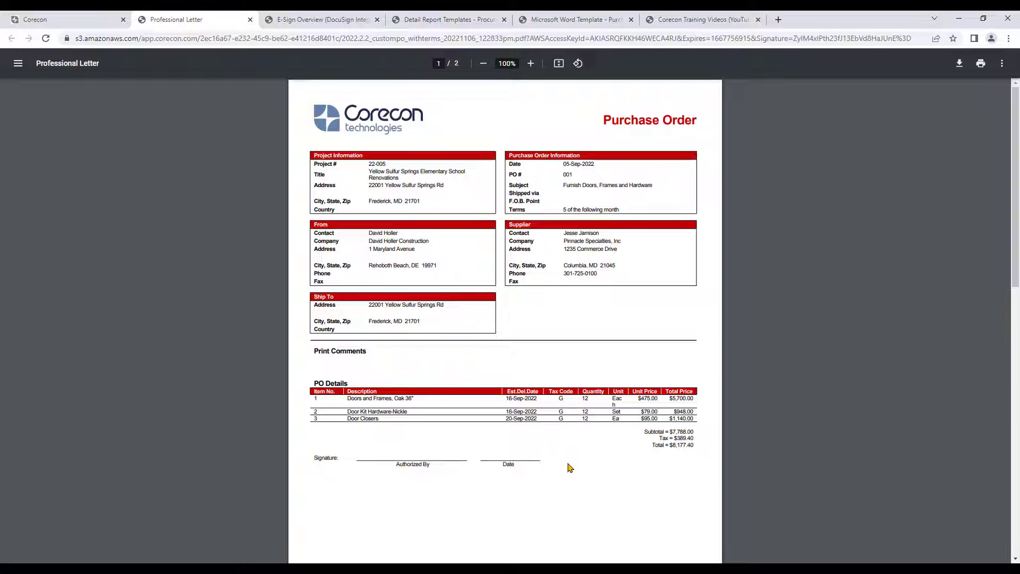
{"action": "left_click", "coordinate": [251, 19]}
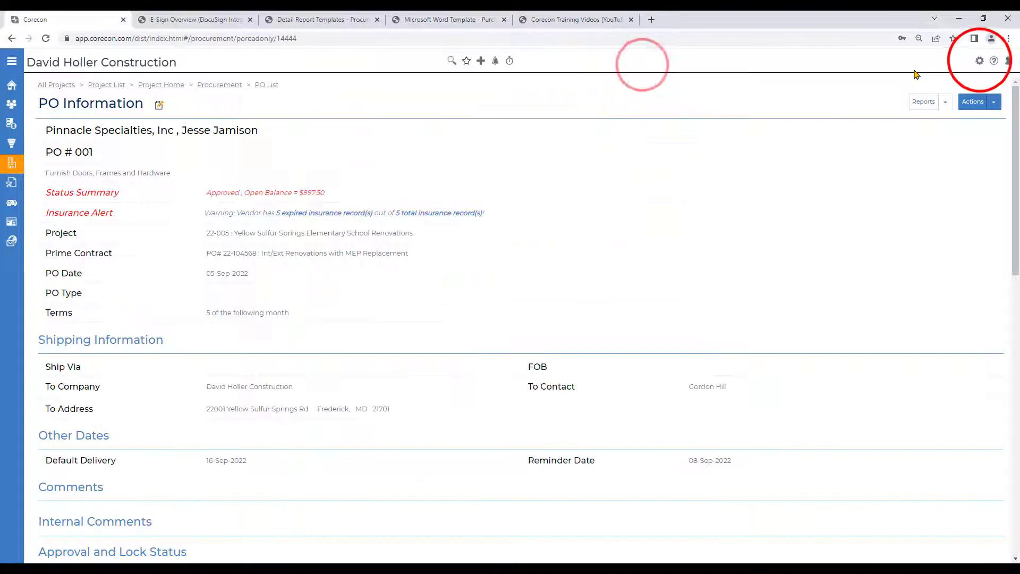
Open the Detail Report Templates list in the Corecon settings and find the 2022.2.2_CustomPO withTerms template
{"action": "left_click", "coordinate": [979, 60]}
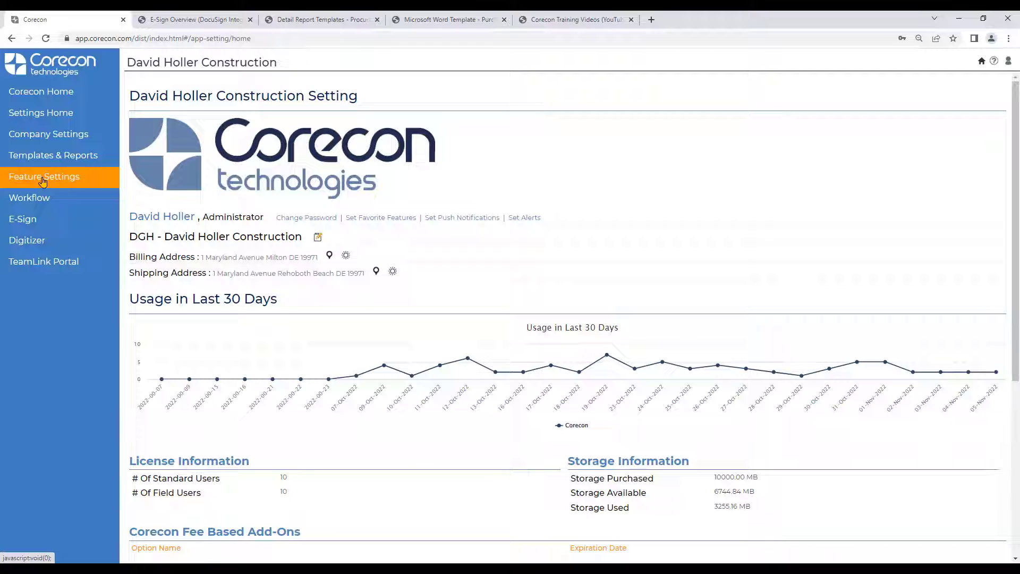
{"action": "left_click", "coordinate": [41, 155]}
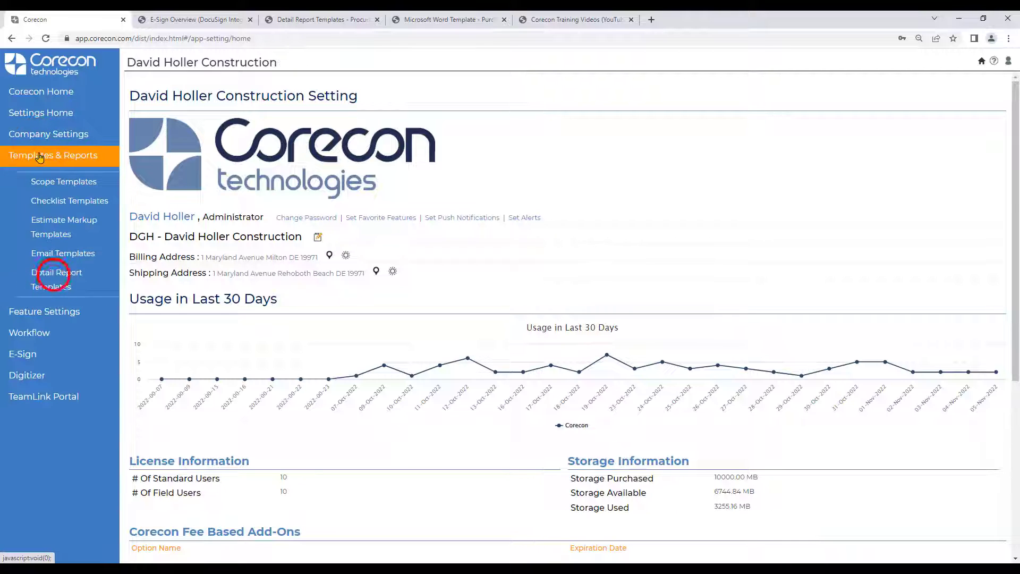
{"action": "left_click", "coordinate": [54, 278]}
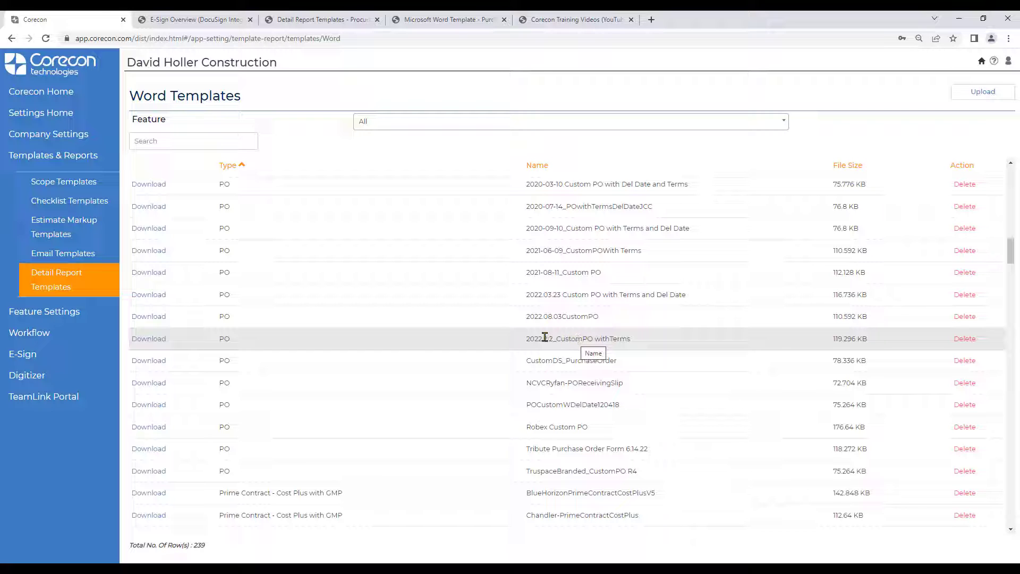
Download the 2022.2.2_CustomPO withTerms template and copy the From/To signature table from the sample PO in Document2
{"action": "left_click", "coordinate": [146, 338]}
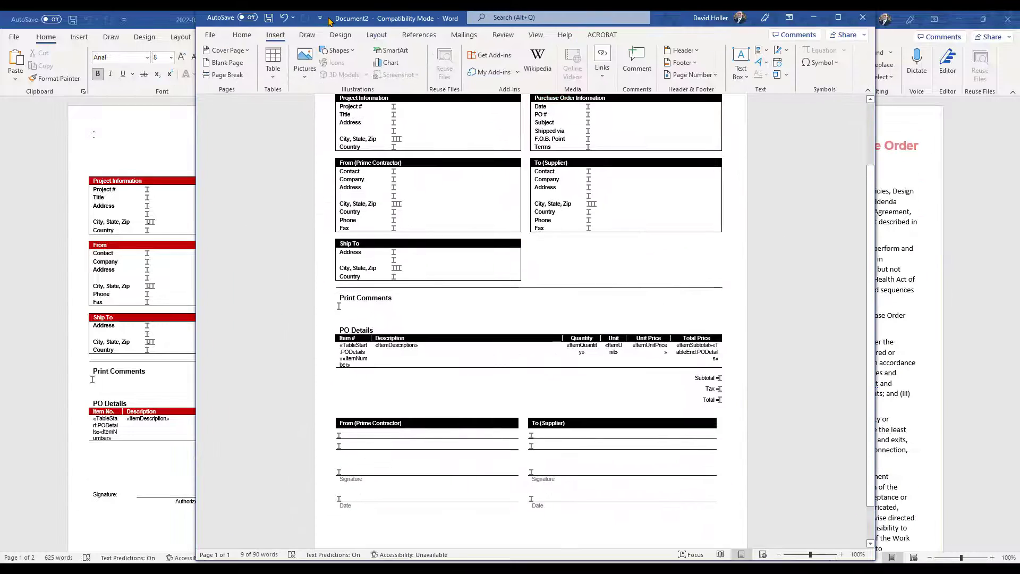
{"action": "left_click", "coordinate": [371, 419]}
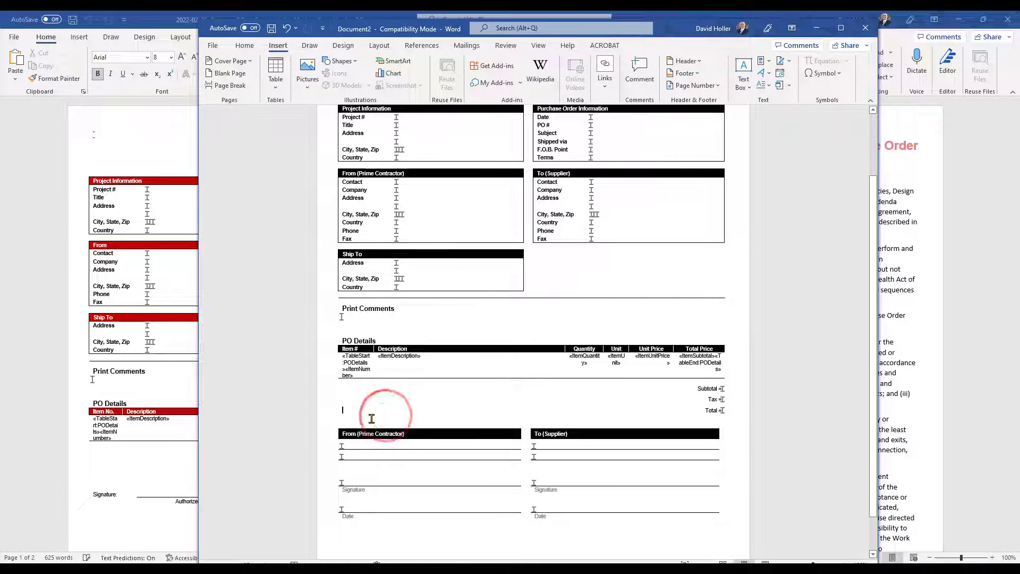
{"action": "mouse_move", "coordinate": [340, 410]}
{"action": "left_mouse_down"}
{"action": "mouse_move", "coordinate": [489, 448]}
{"action": "mouse_move", "coordinate": [644, 525]}
{"action": "left_mouse_up"}
{"action": "right_click", "coordinate": [473, 411]}
{"action": "left_click", "coordinate": [494, 245]}
Replace the Signature / Authorized By line in the 2022-02-02_Corecon_PO document with the copied signature table, keeping its source formatting
{"action": "left_click", "coordinate": [331, 19]}
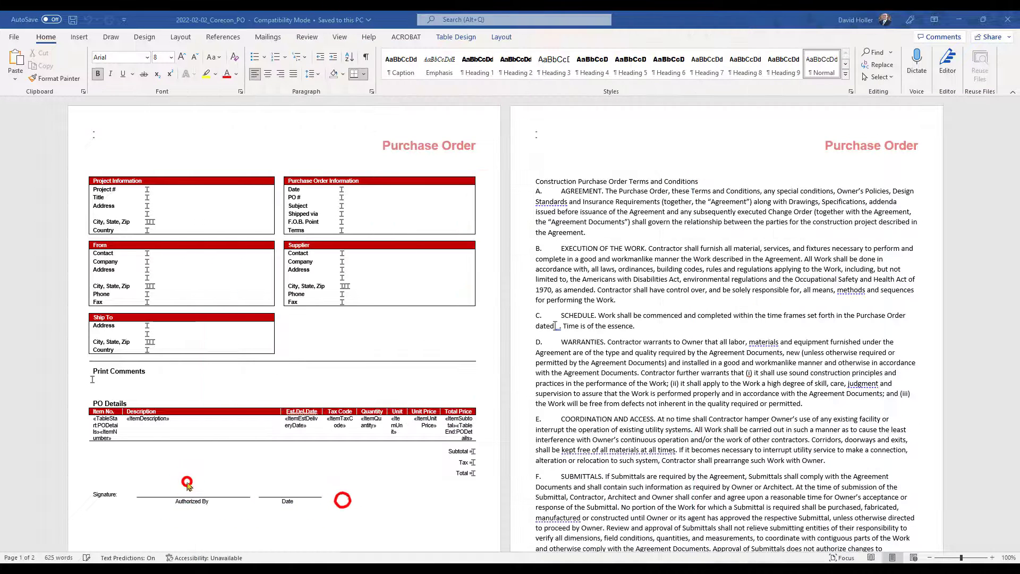
{"action": "left_click_drag", "start_coordinate": [299, 502], "coordinate": [105, 489]}
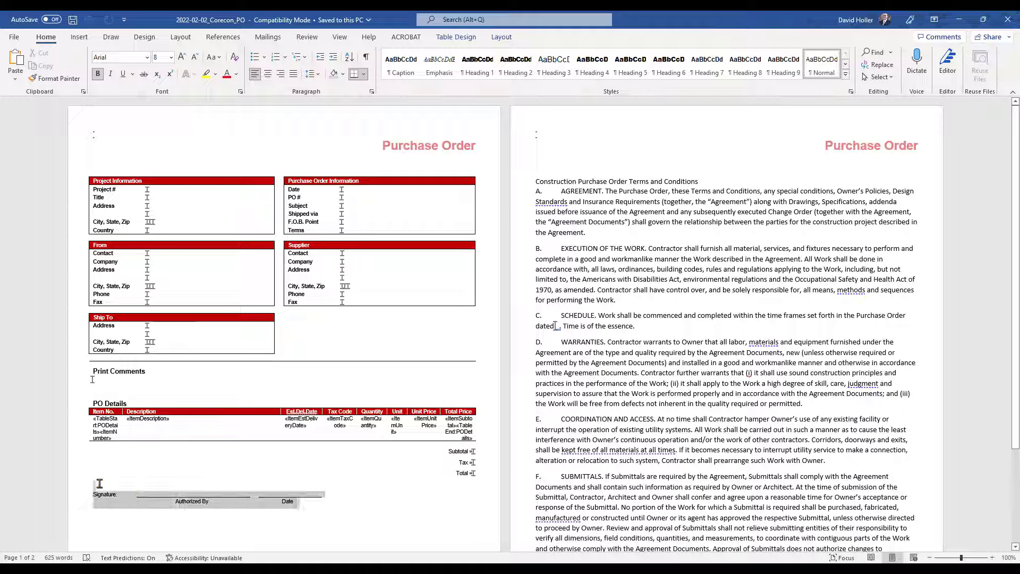
{"action": "right_click", "coordinate": [100, 484]}
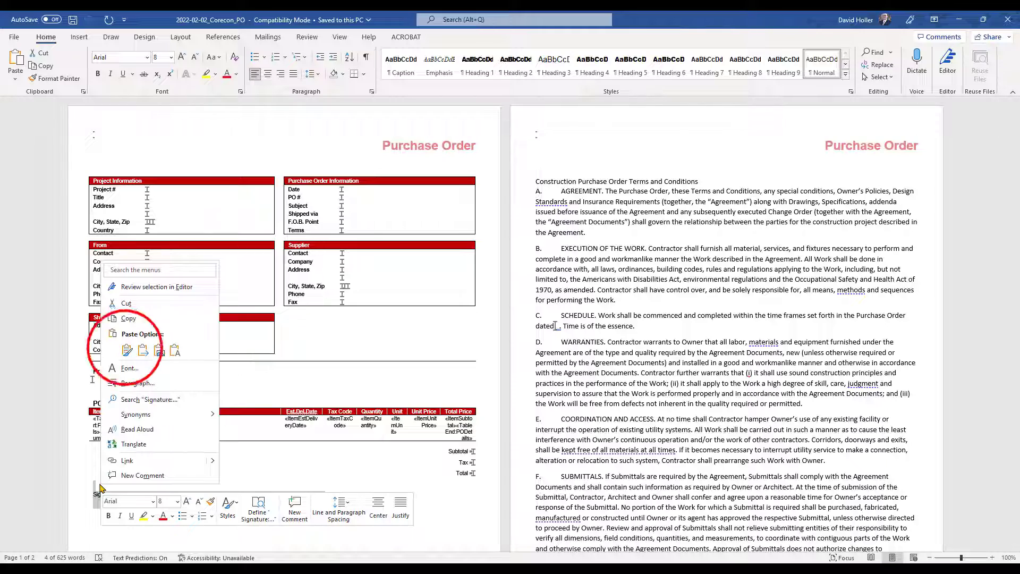
{"action": "left_click", "coordinate": [126, 350]}
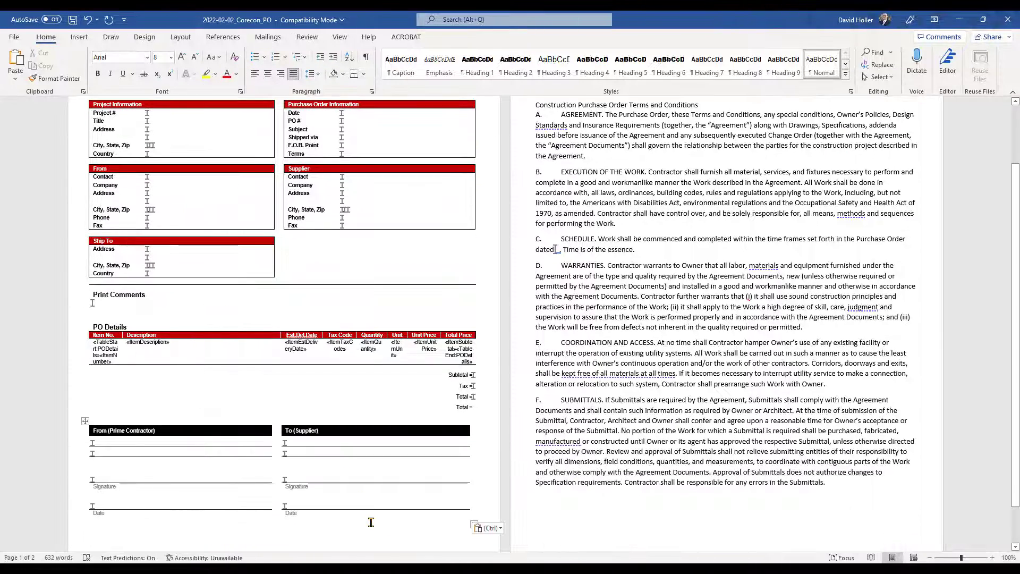
Check which bookmark is attached to the Signature line under From (Prime Contractor) in the pasted table
{"action": "left_click", "coordinate": [103, 445]}
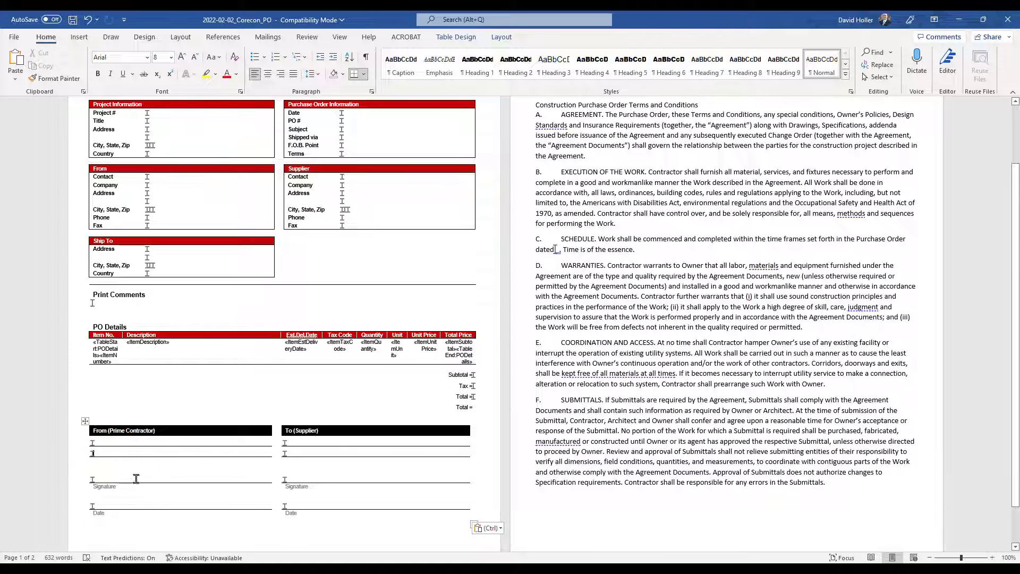
{"action": "left_click", "coordinate": [100, 480]}
{"action": "left_click", "coordinate": [101, 479]}
{"action": "left_click", "coordinate": [79, 37]}
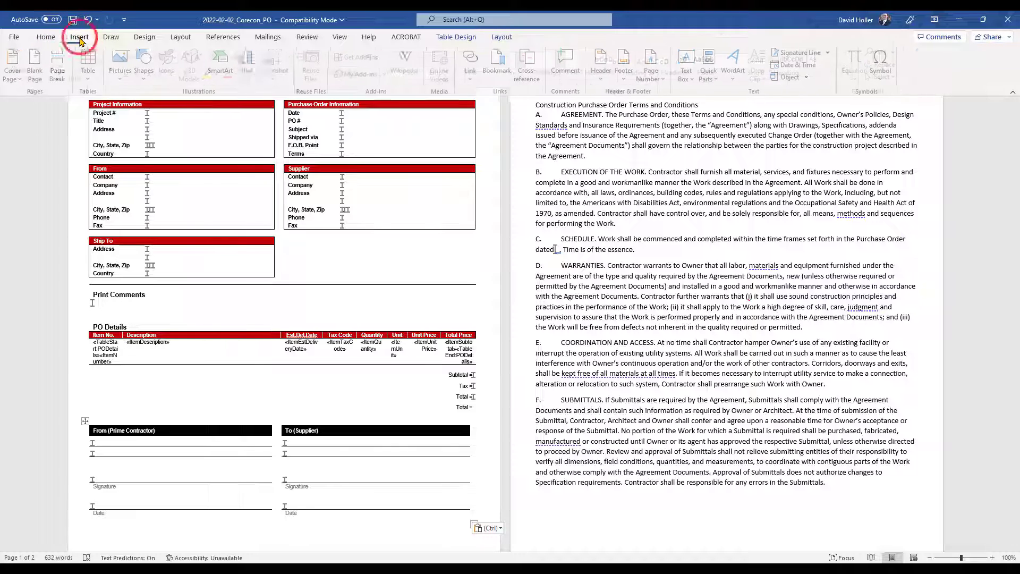
{"action": "left_click", "coordinate": [500, 61]}
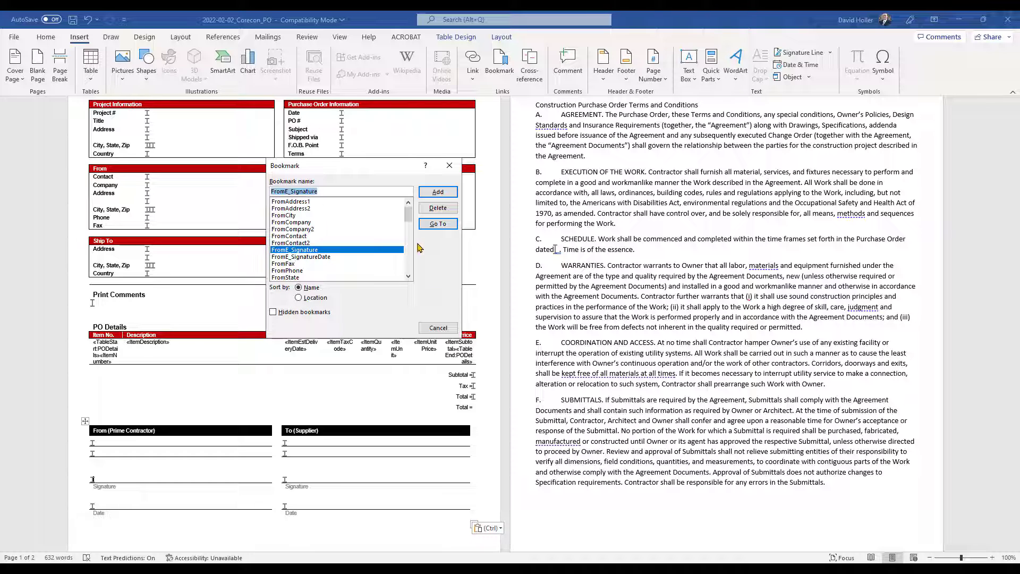
{"action": "left_click", "coordinate": [439, 328]}
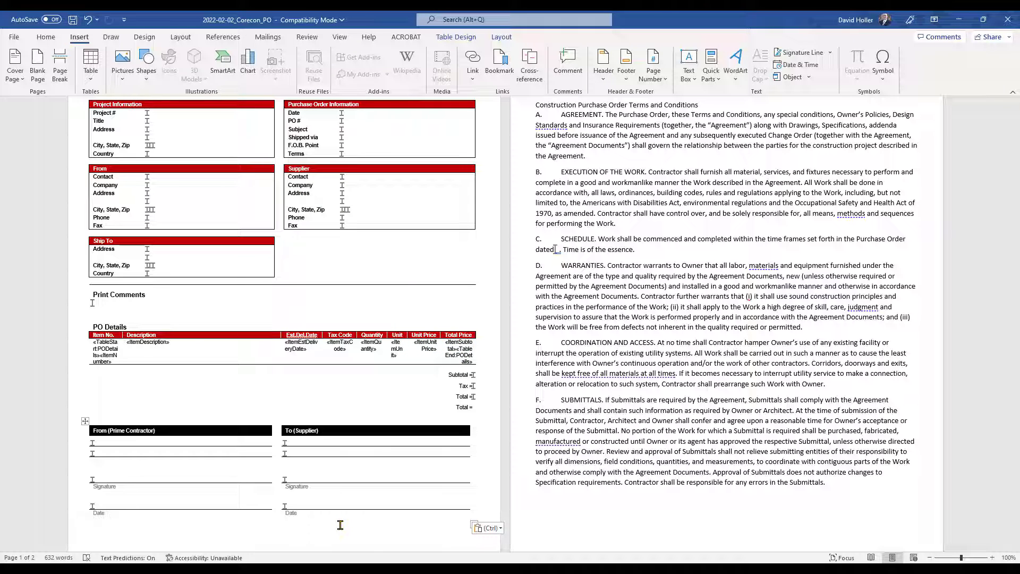
Undo the pasting of the signature table to bring back the original signature line
{"action": "key", "text": "ctrl"}
{"action": "left_click", "coordinate": [290, 414]}
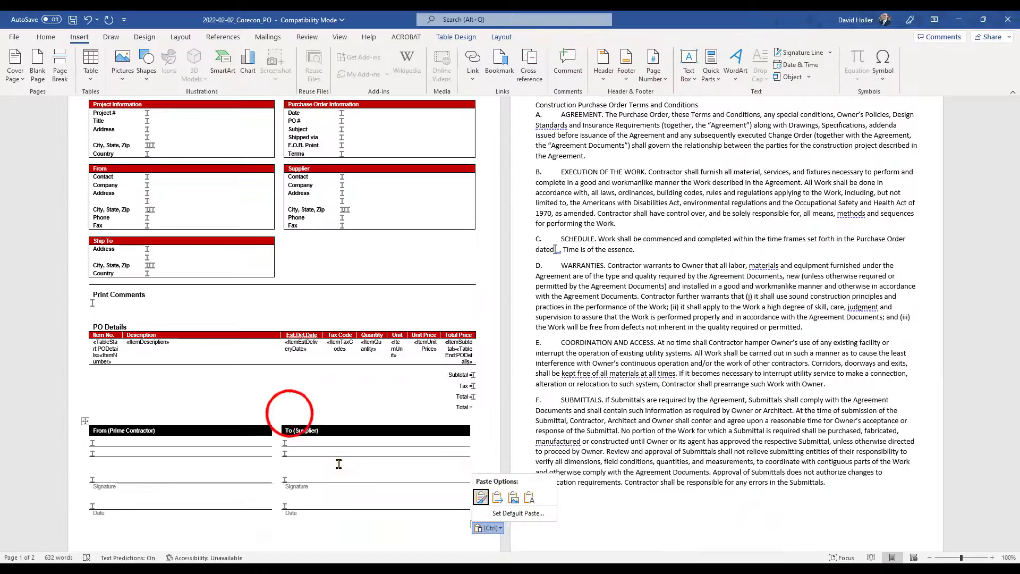
{"action": "key", "text": "ctrl+z"}
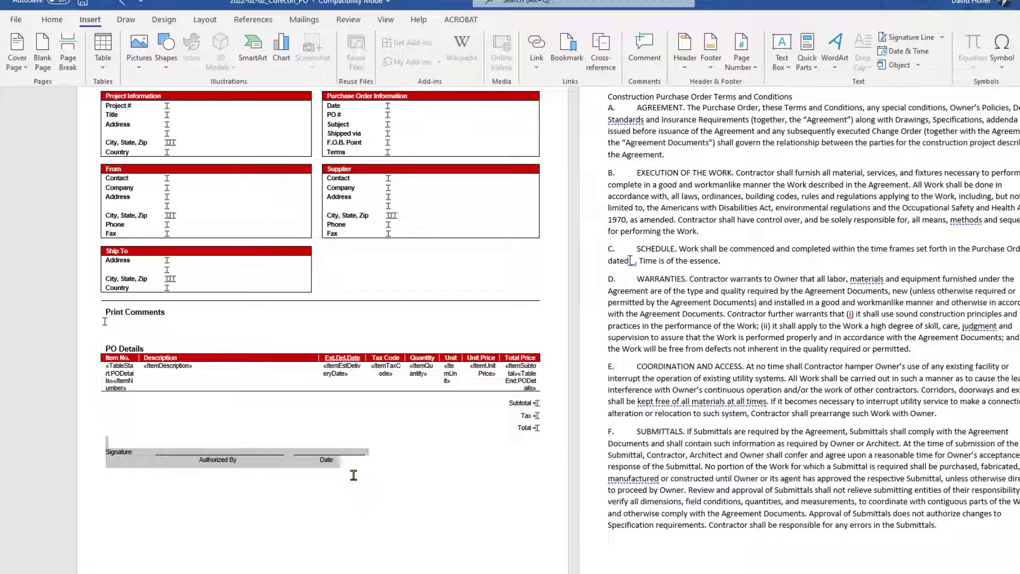
Delete the original signature line and insert a table with five columns and five rows in its place
{"action": "key", "text": "Delete"}
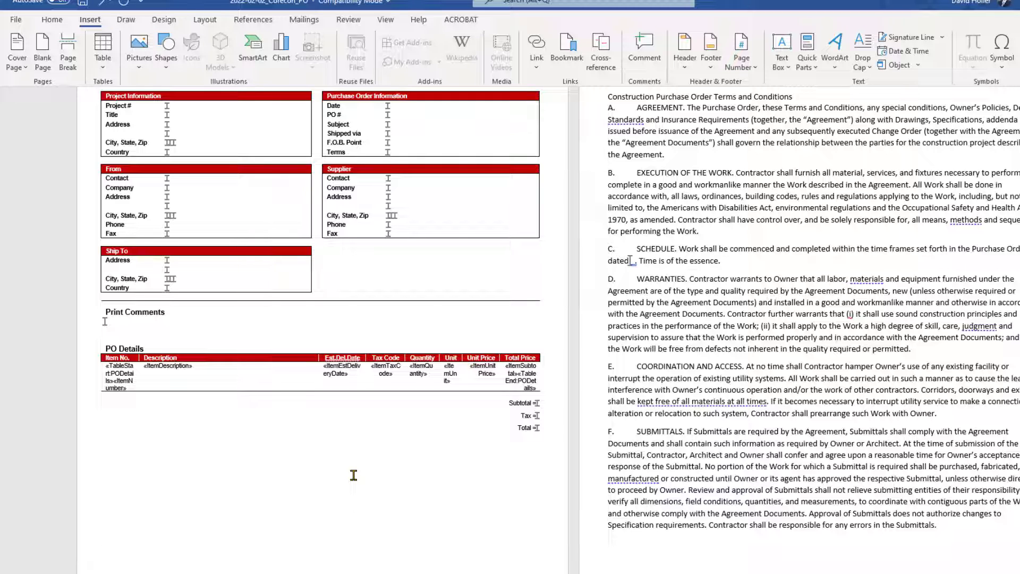
{"action": "left_click", "coordinate": [102, 47]}
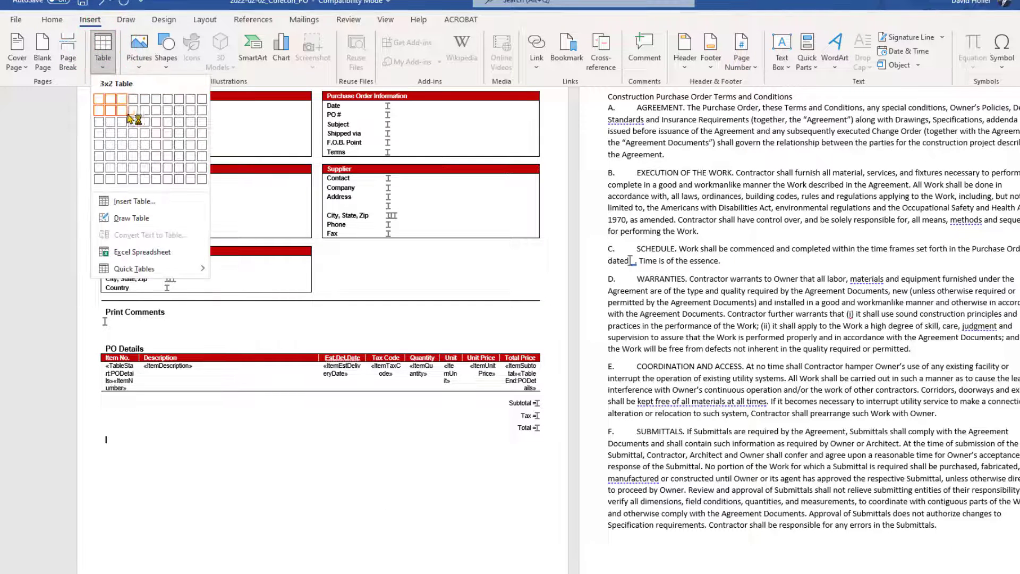
{"action": "left_click", "coordinate": [146, 146]}
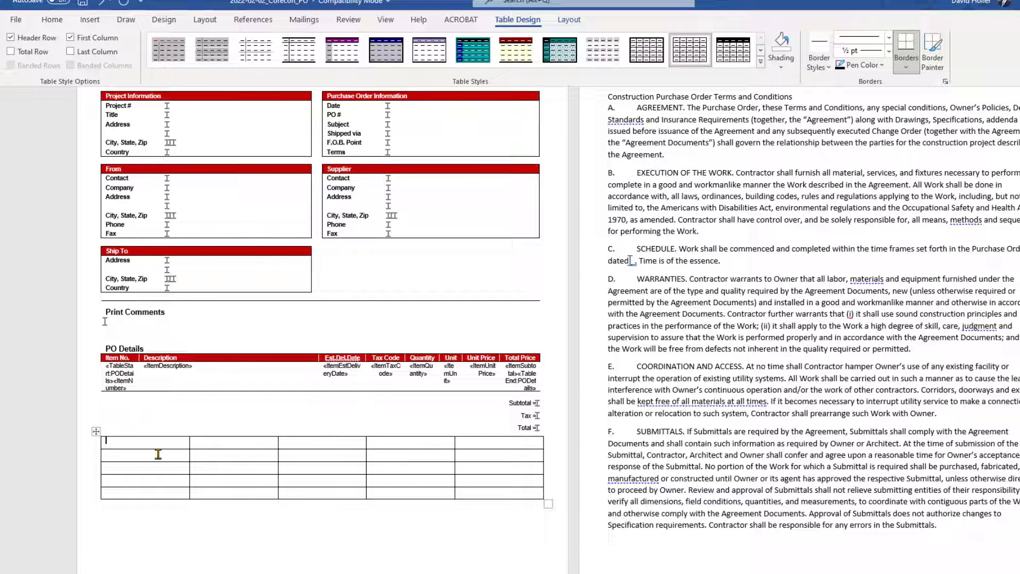
Merge the first two cells and the last two cells of the new table's top row
{"action": "left_click", "coordinate": [117, 443]}
{"action": "left_click_drag", "start_coordinate": [182, 440], "coordinate": [241, 446]}
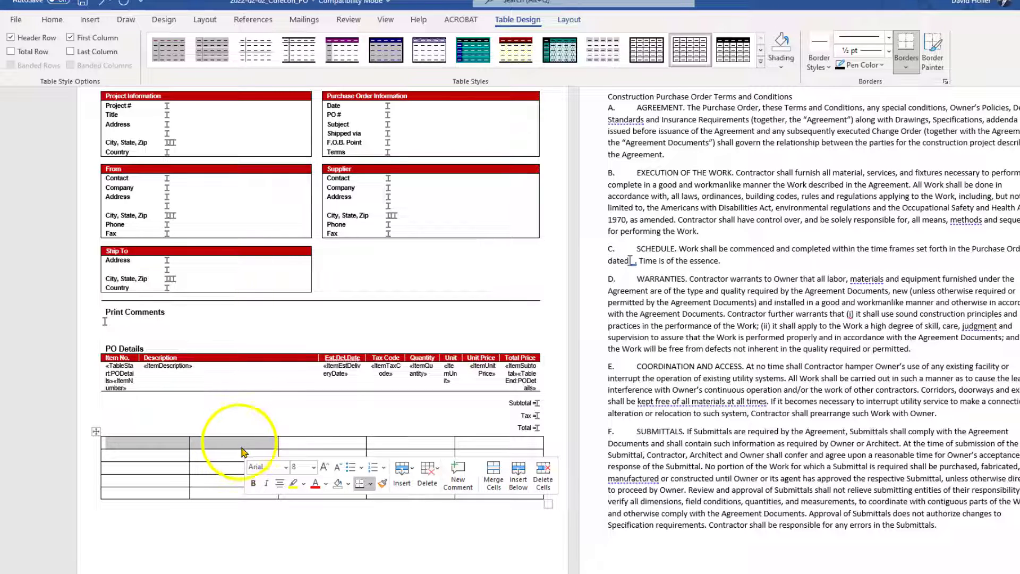
{"action": "right_click", "coordinate": [241, 447]}
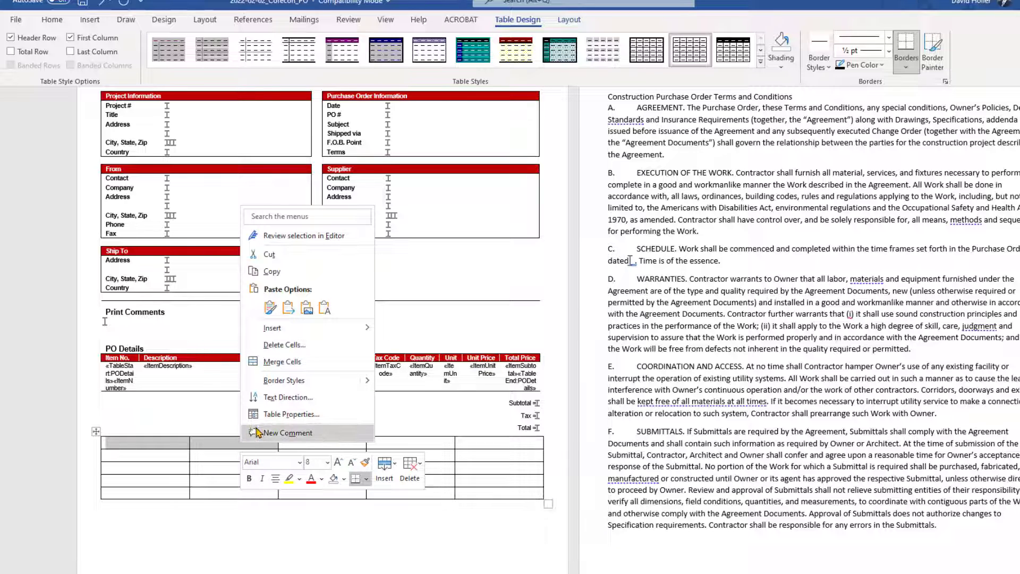
{"action": "left_click", "coordinate": [274, 364]}
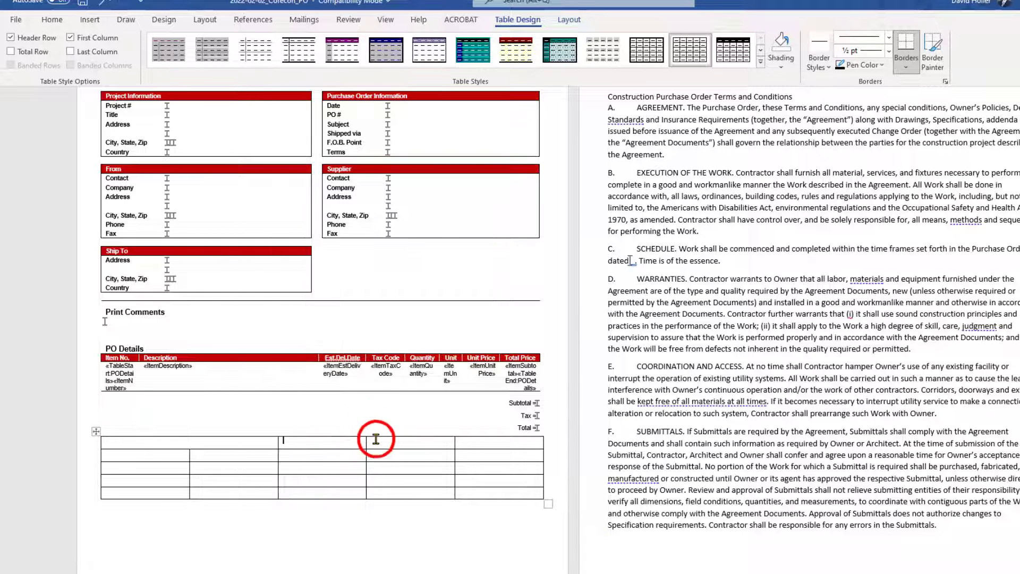
{"action": "left_click_drag", "start_coordinate": [372, 440], "coordinate": [493, 445]}
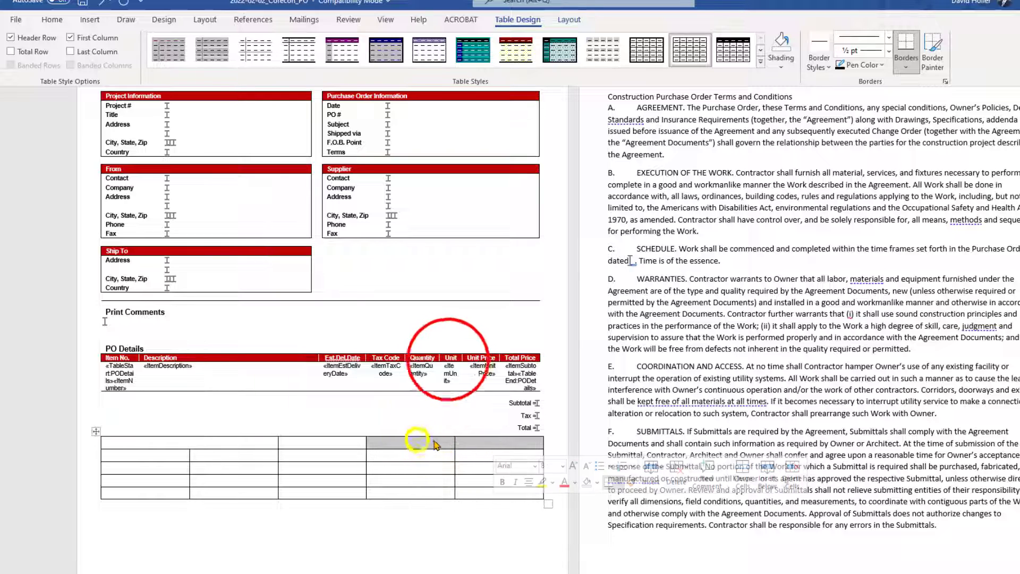
{"action": "right_click", "coordinate": [417, 442]}
{"action": "left_click", "coordinate": [448, 361]}
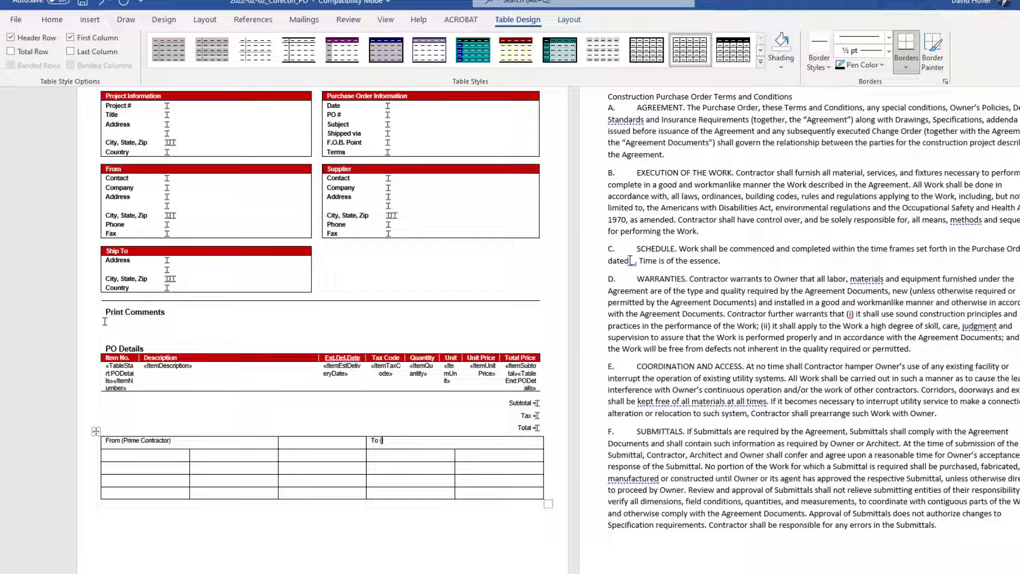
Label the merged header cells From (Prime Contractor) and To (Supplier), and narrow the middle column into a thin spacer
{"action": "type", "text": "lier)"}
{"action": "left_click_drag", "start_coordinate": [278, 447], "coordinate": [322, 466]}
{"action": "left_click", "coordinate": [364, 442]}
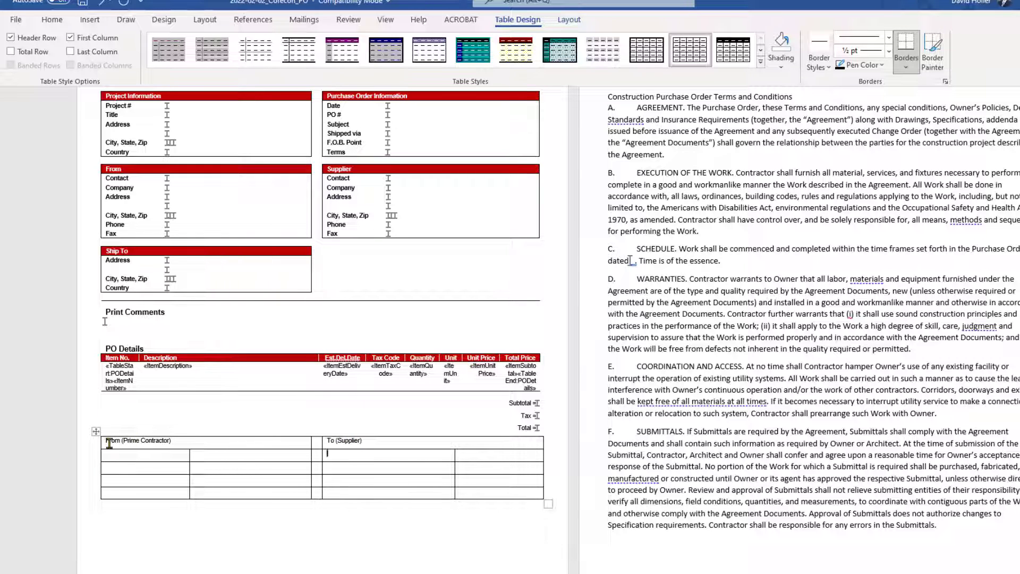
Fill the From (Prime Contractor) header cell with dark red shading and repeat the shading on the To (Supplier) header cell
{"action": "left_click_drag", "start_coordinate": [103, 441], "coordinate": [171, 448]}
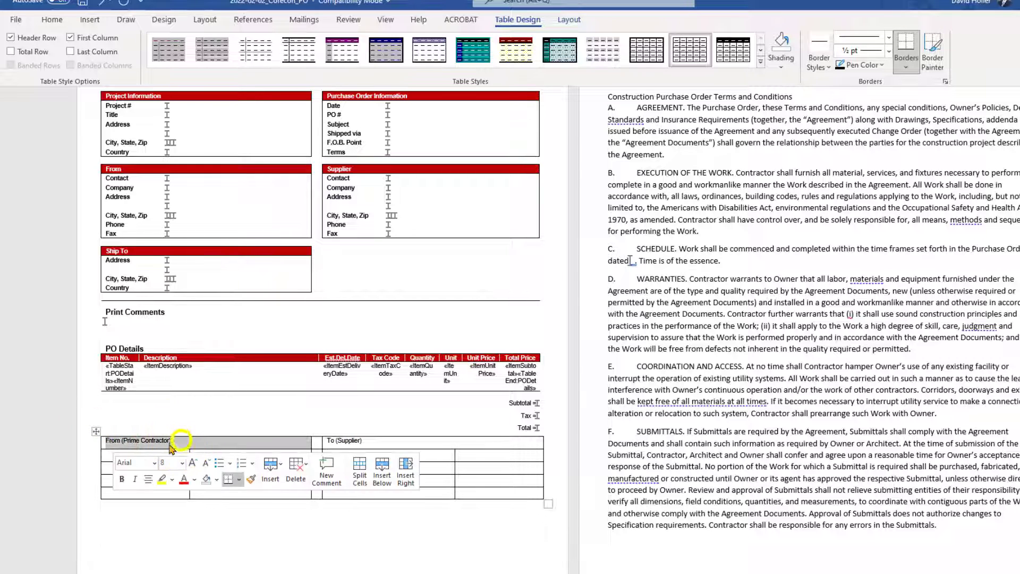
{"action": "right_click", "coordinate": [181, 447]}
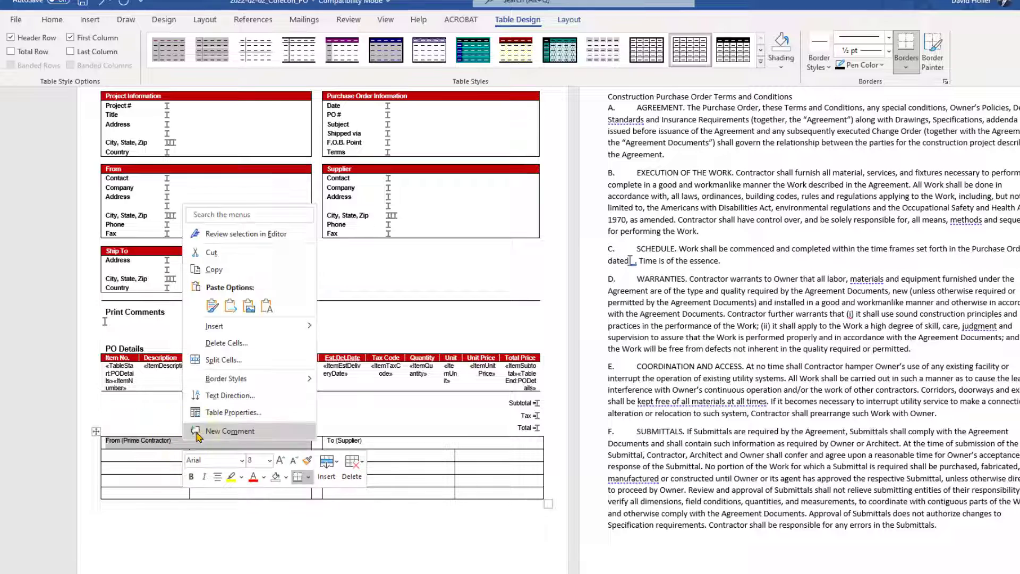
{"action": "left_click", "coordinate": [233, 413]}
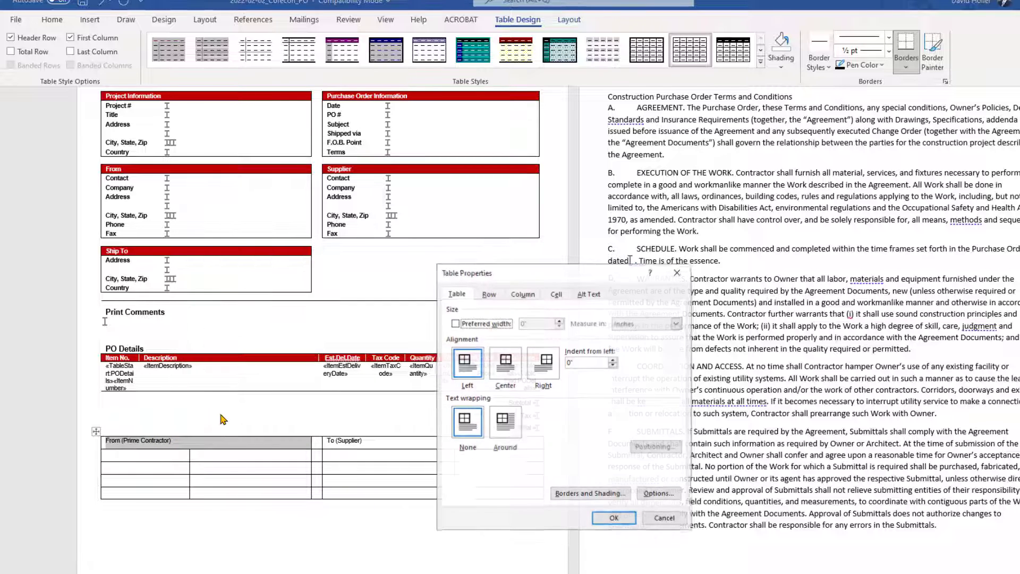
{"action": "left_click", "coordinate": [589, 493]}
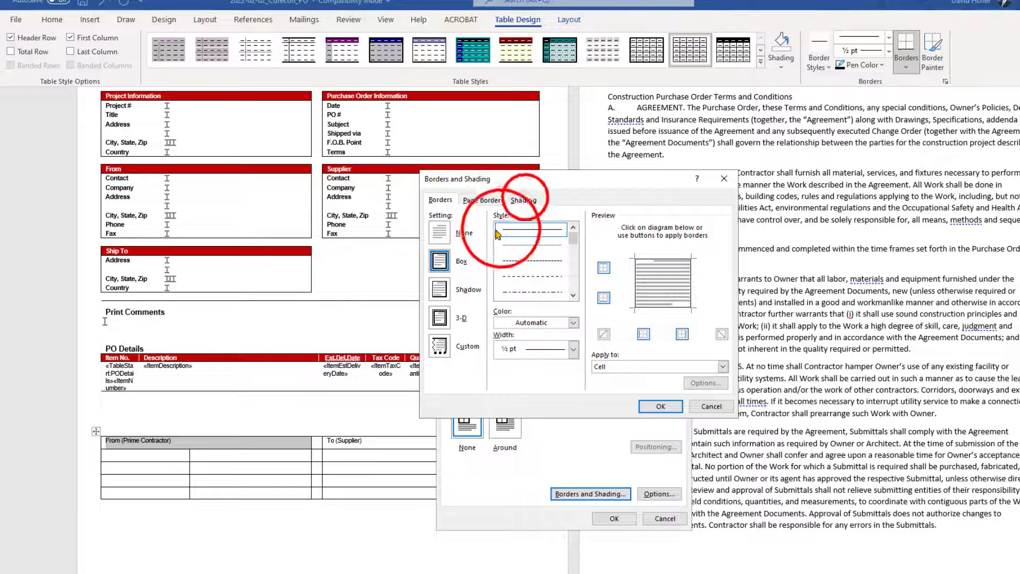
{"action": "left_click", "coordinate": [523, 200]}
{"action": "left_click", "coordinate": [501, 229]}
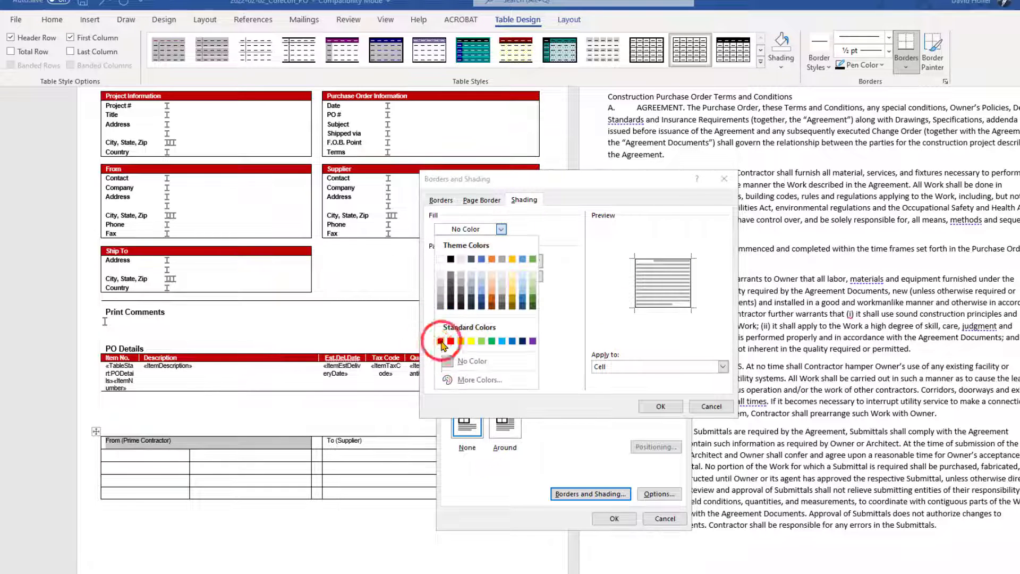
{"action": "left_click", "coordinate": [440, 341]}
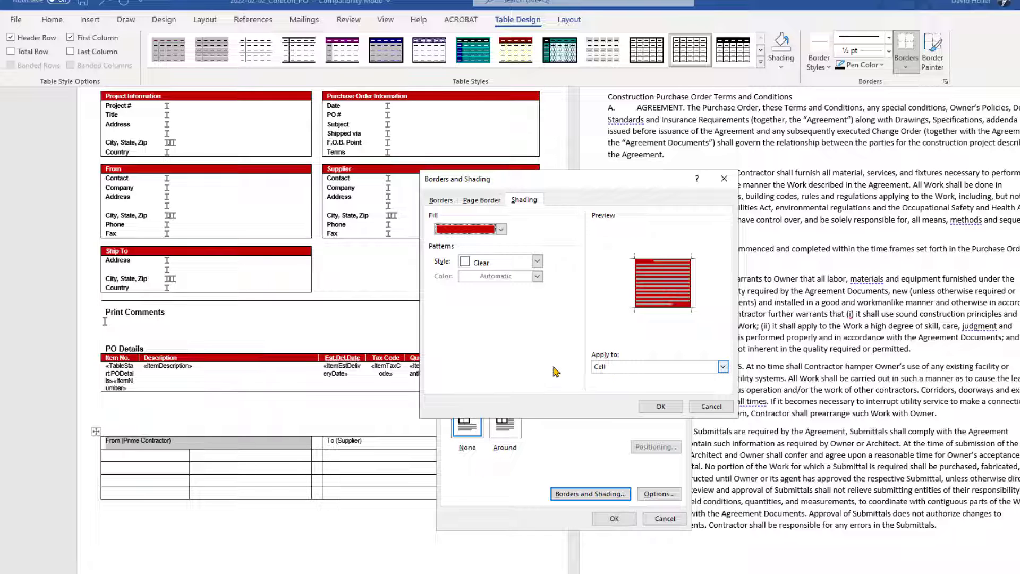
{"action": "left_click", "coordinate": [660, 406]}
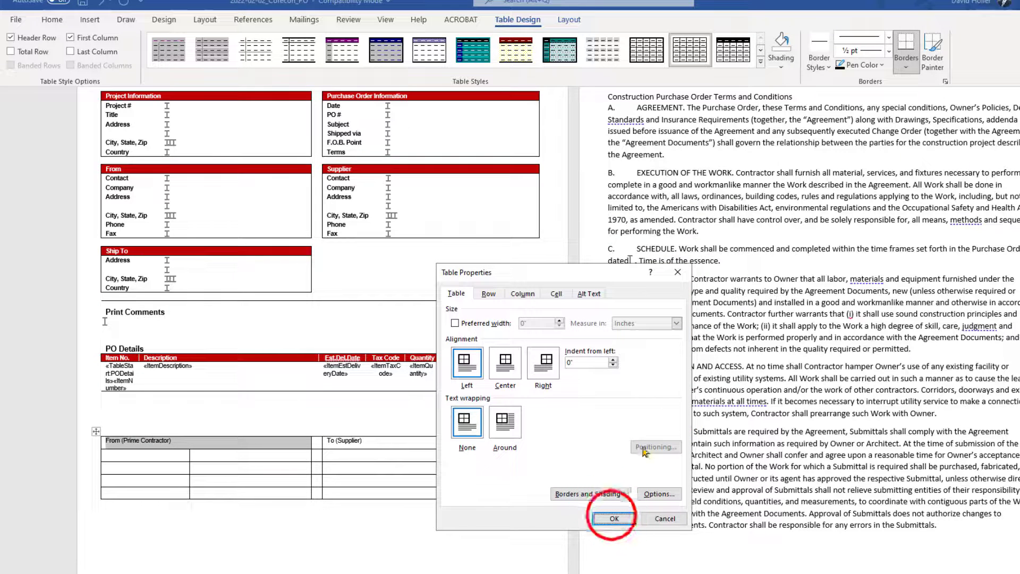
{"action": "left_click", "coordinate": [613, 517]}
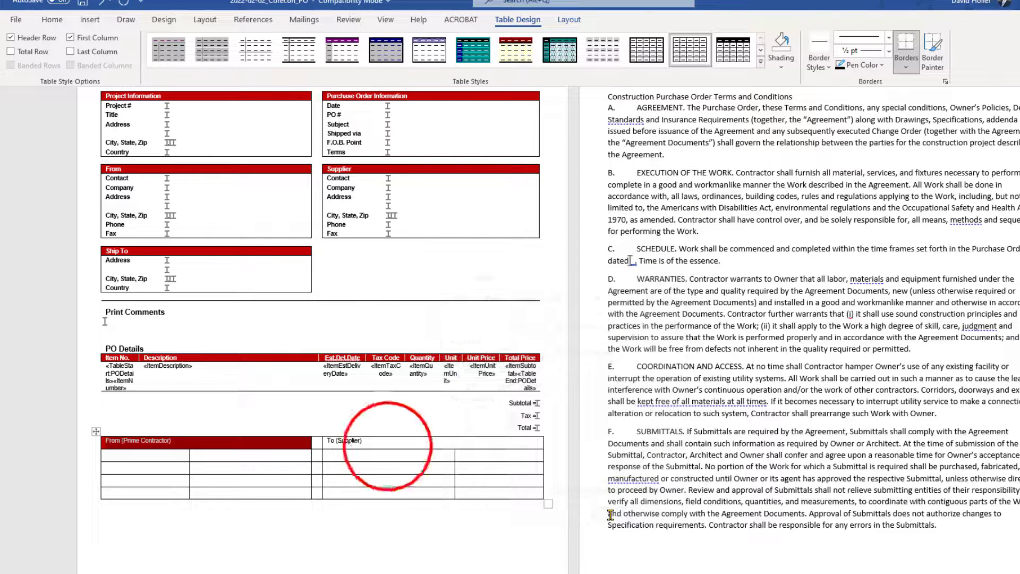
{"action": "left_click", "coordinate": [387, 446]}
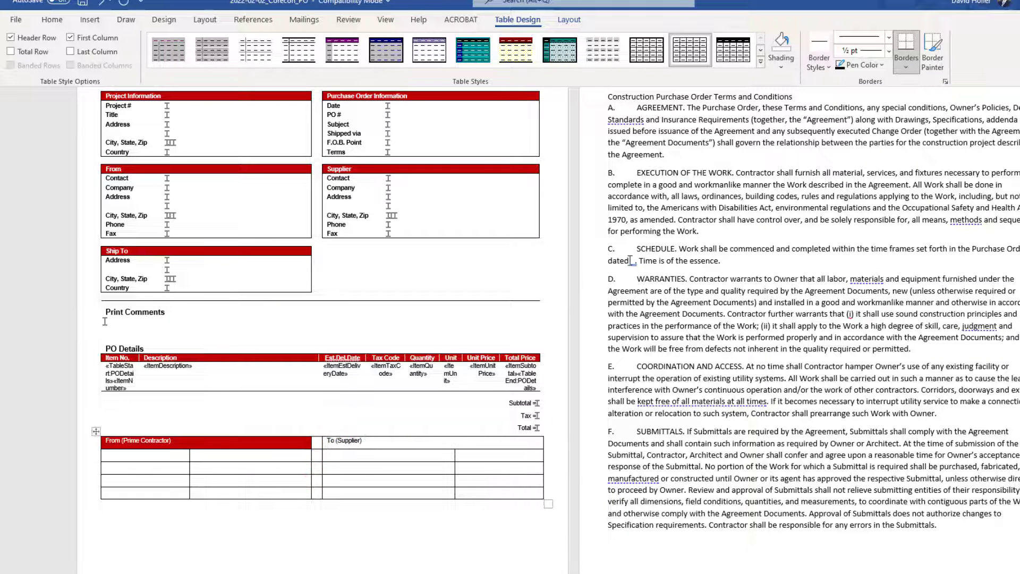
{"action": "key", "text": "F4"}
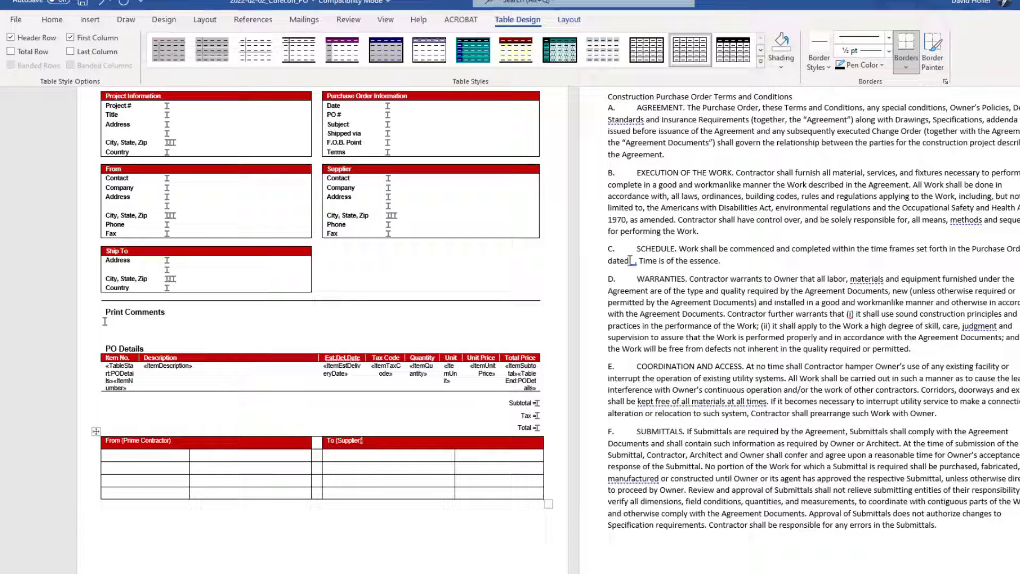
Insert one additional row in the signature table beneath the header row
{"action": "right_click", "coordinate": [129, 481]}
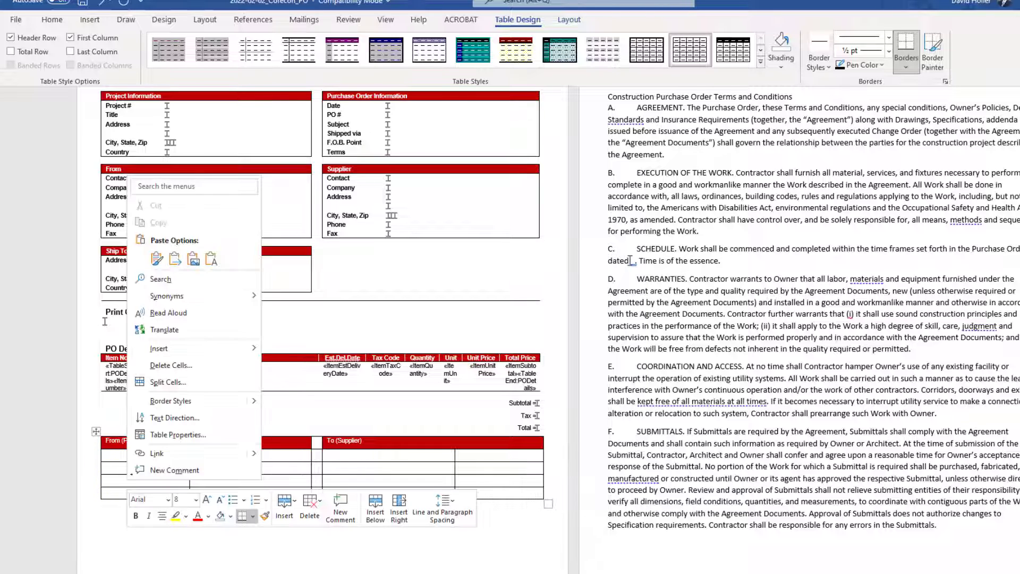
{"action": "mouse_move", "coordinate": [178, 354]}
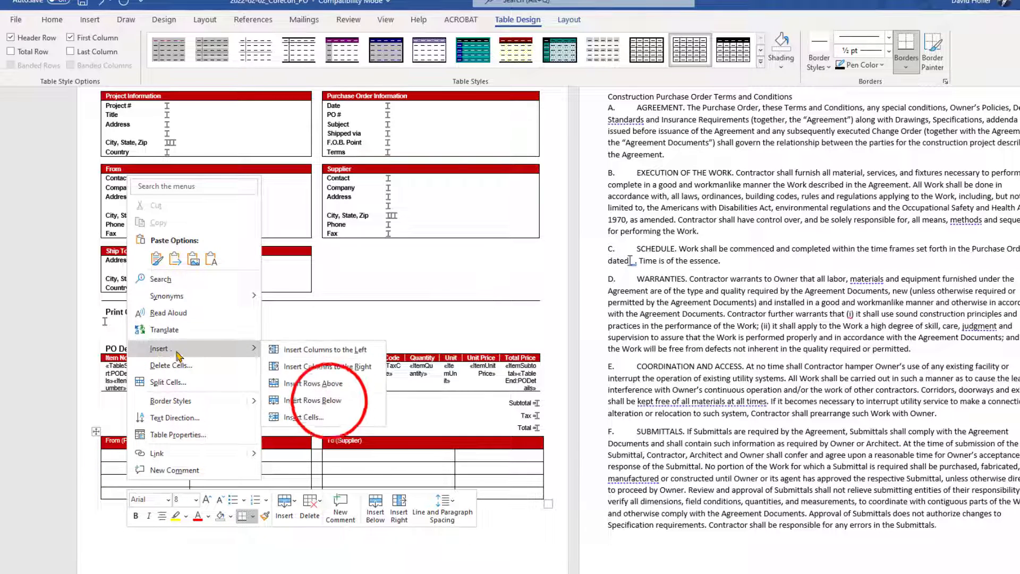
{"action": "left_click", "coordinate": [125, 456]}
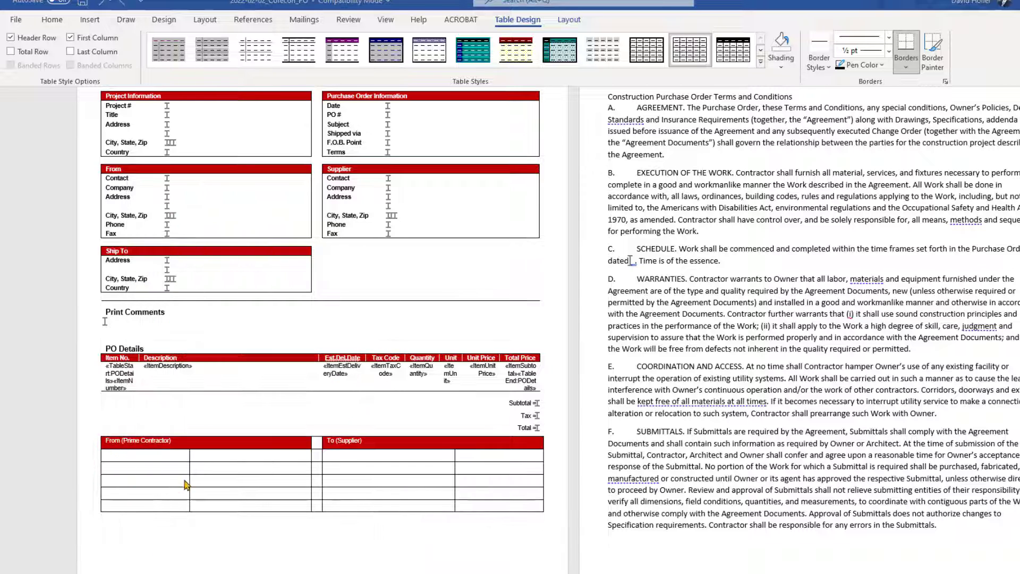
{"action": "left_click", "coordinate": [188, 457]}
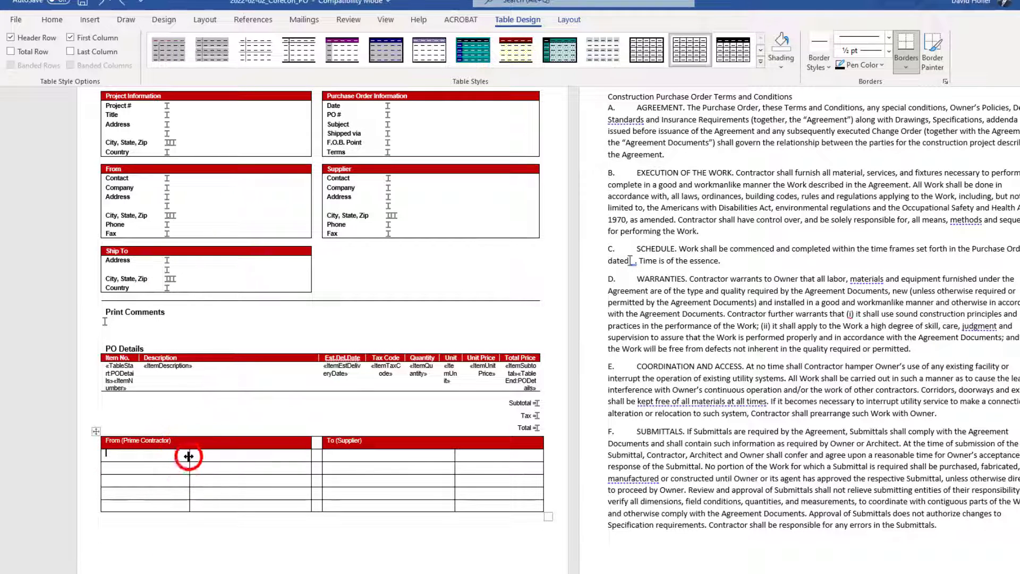
Narrow the label column beneath the From (Prime Contractor) header, leaving more width for the contractor value cells
{"action": "left_click_drag", "start_coordinate": [189, 456], "coordinate": [153, 453]}
{"action": "left_click", "coordinate": [126, 456]}
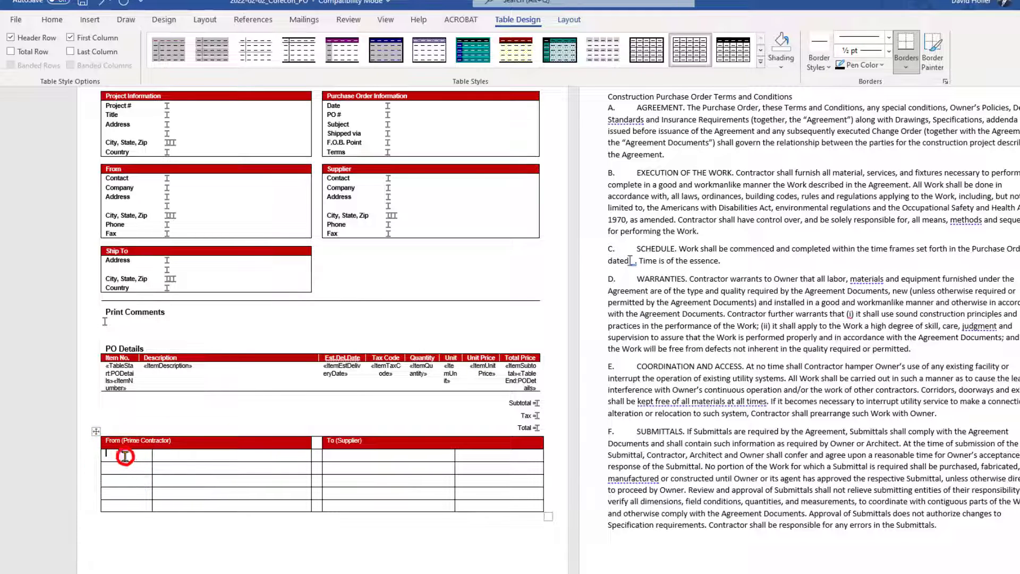
{"action": "left_click_drag", "start_coordinate": [152, 453], "coordinate": [166, 452]}
Label the contractor rows Contractor Company, Contractor Contact, Signature and Sign Date, leaving one blank row above Signature
{"action": "left_click", "coordinate": [115, 453]}
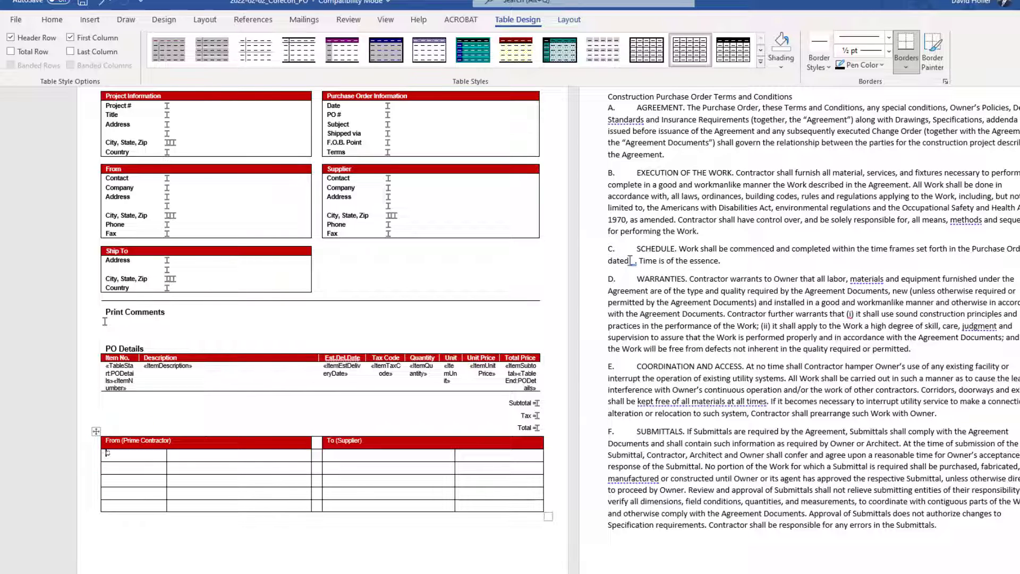
{"action": "type", "text": "Contractor Co"}
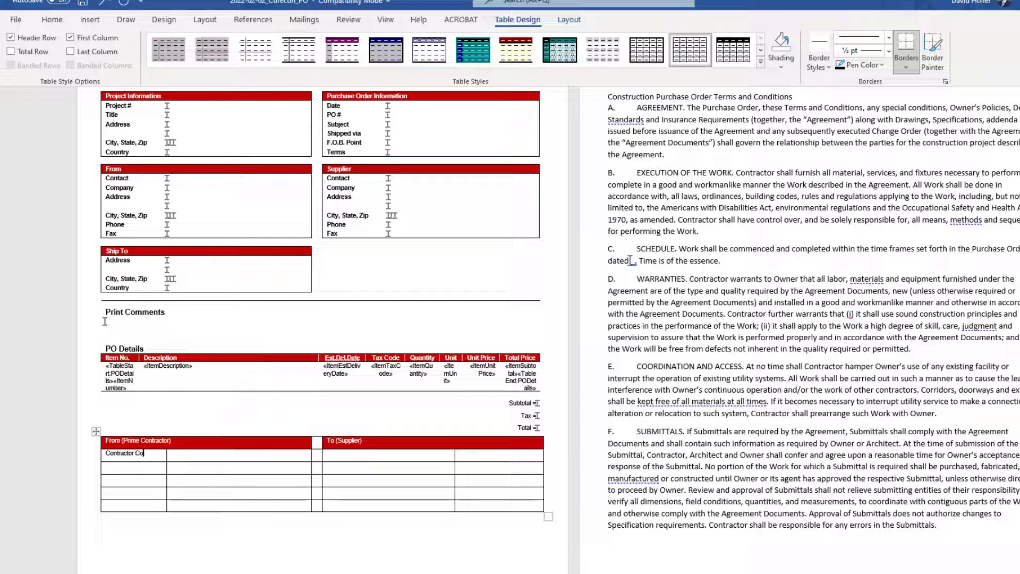
{"action": "type", "text": "mpany"}
{"action": "left_click", "coordinate": [123, 474]}
{"action": "type", "text": "Con"}
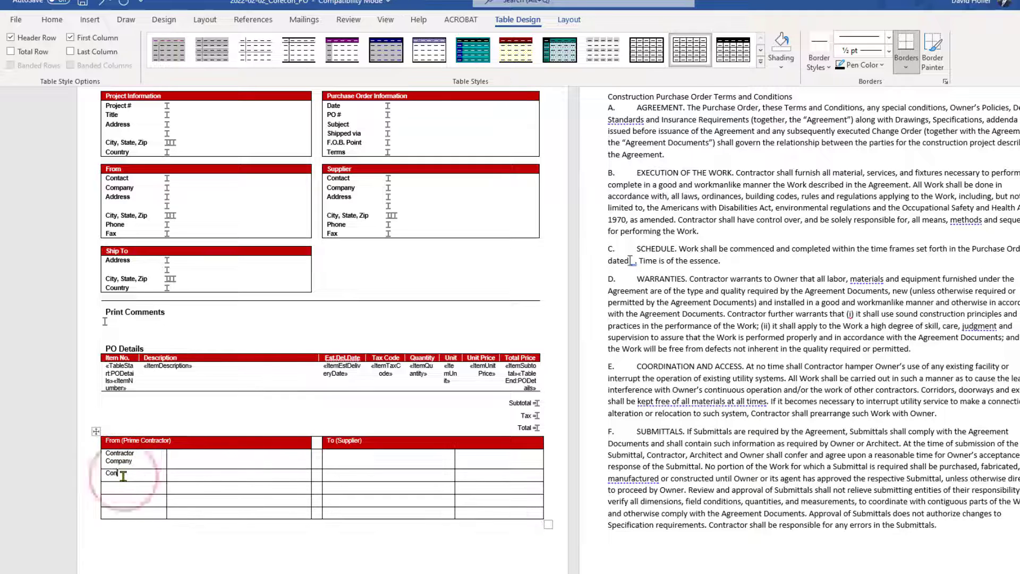
{"action": "type", "text": "tractor"}
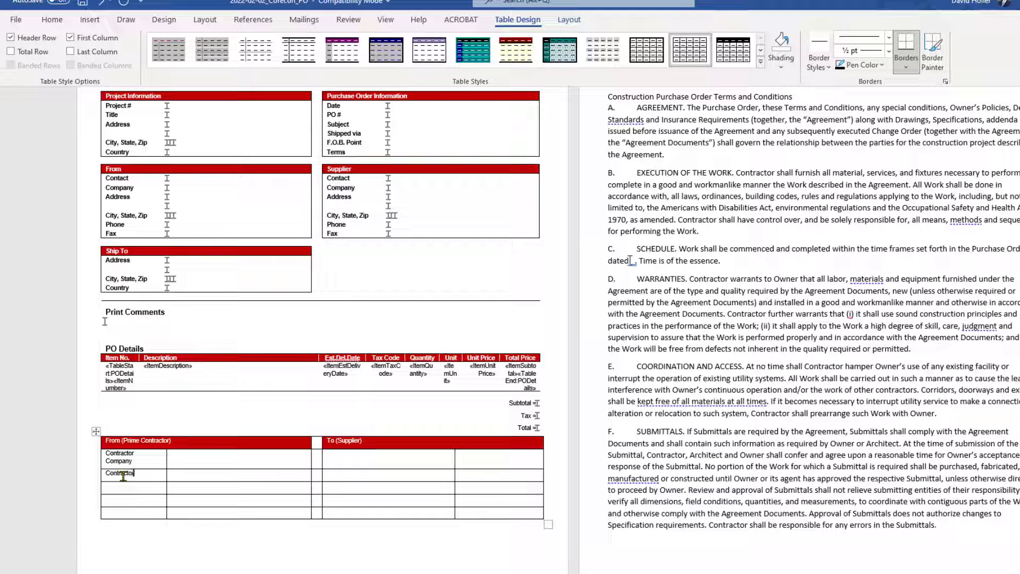
{"action": "type", "text": " Contact"}
{"action": "left_click", "coordinate": [114, 496]}
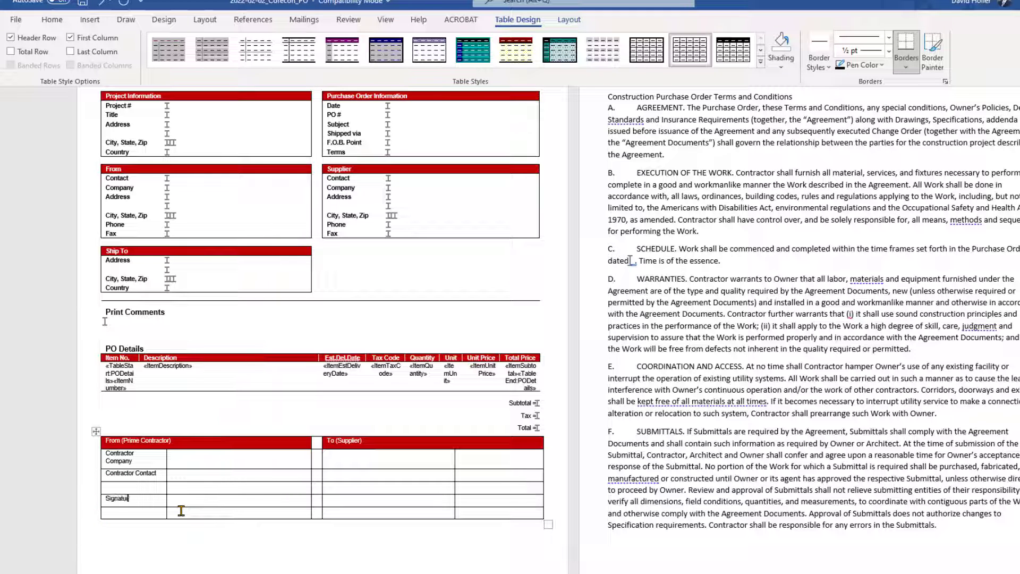
{"action": "left_click", "coordinate": [141, 512]}
{"action": "type", "text": "Sign Date"}
Label the supplier rows Supplier Company, Supplier Contact, Signature and Signature Date, leaving one blank row above Signature
{"action": "left_click", "coordinate": [346, 457]}
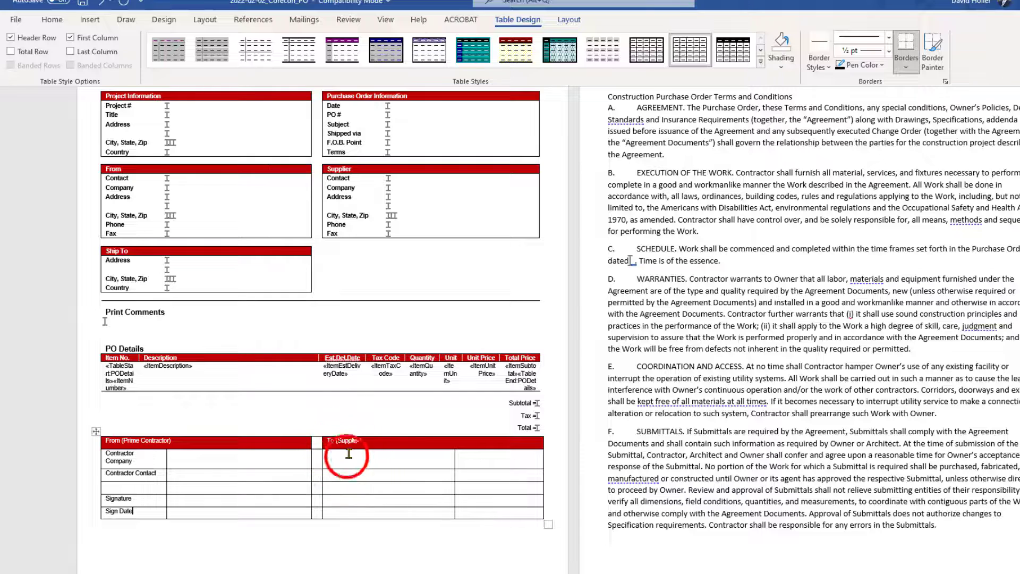
{"action": "type", "text": "Suppl"}
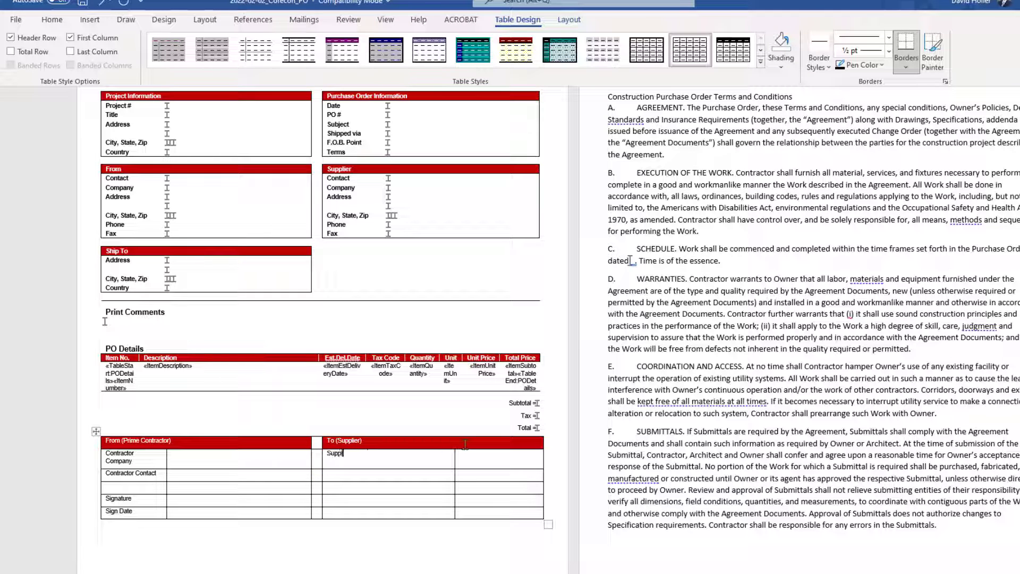
{"action": "type", "text": "ier Company"}
{"action": "left_click", "coordinate": [341, 475]}
{"action": "type", "text": "Supplier Conta"}
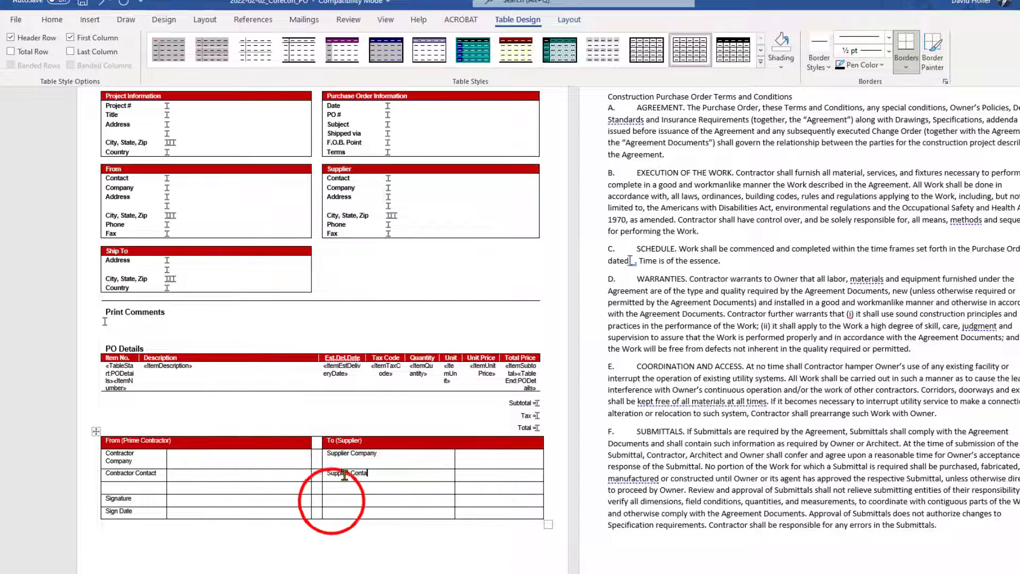
{"action": "type", "text": "ct"}
{"action": "left_click", "coordinate": [336, 500]}
{"action": "type", "text": "Signatur"}
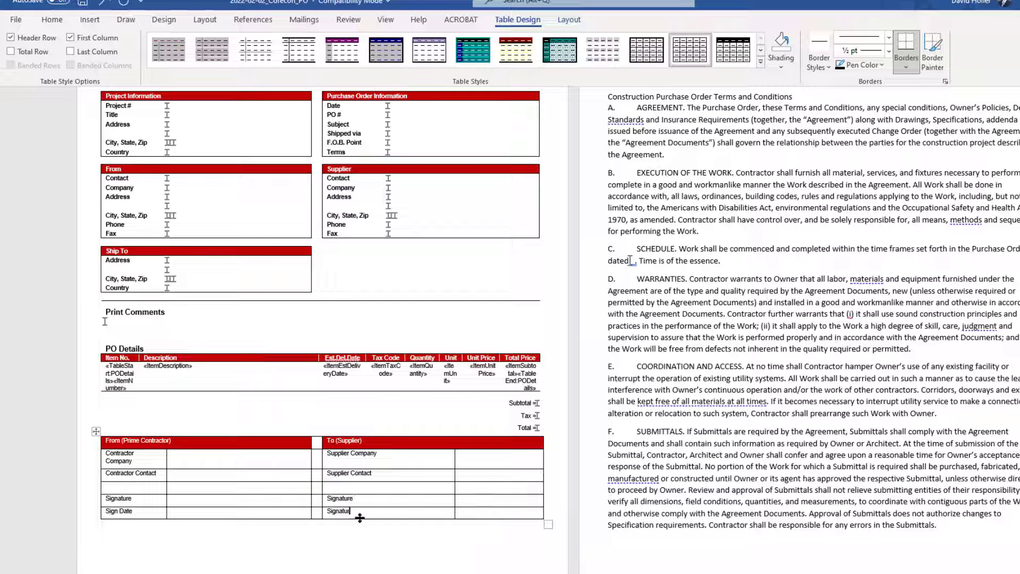
{"action": "type", "text": "ate"}
Widen the contractor label column so Contractor Company fits on one line, and narrow the supplier label column to fit its labels
{"action": "left_click", "coordinate": [165, 462]}
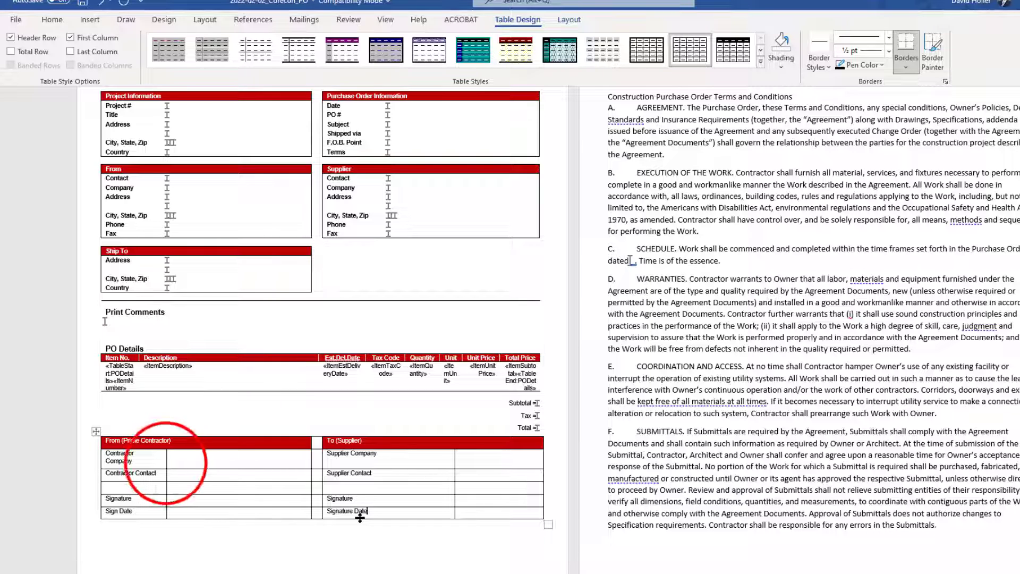
{"action": "left_click_drag", "start_coordinate": [166, 462], "coordinate": [175, 462]}
{"action": "left_click_drag", "start_coordinate": [455, 462], "coordinate": [394, 465]}
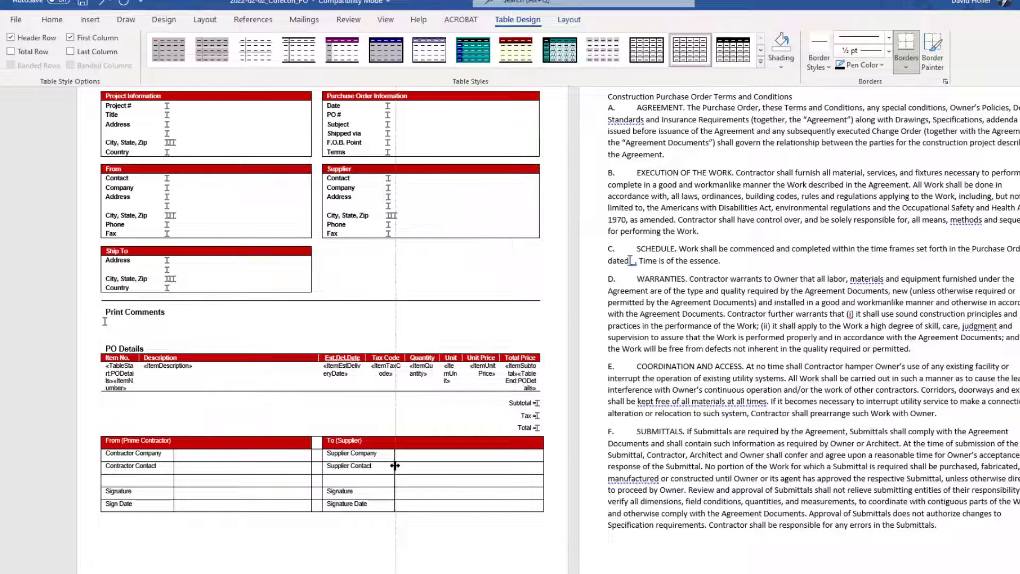
{"action": "left_click", "coordinate": [418, 517]}
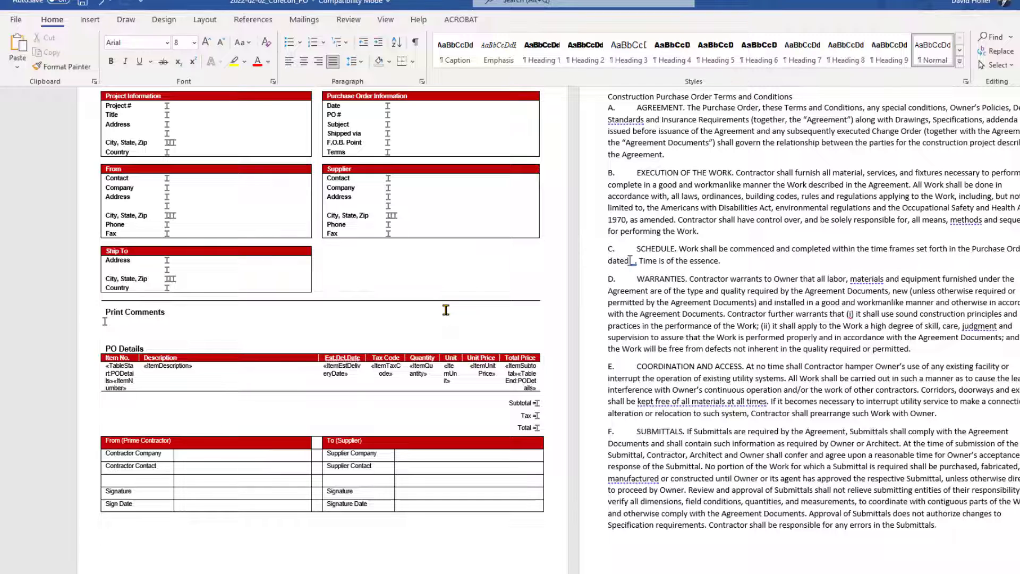
Add a bookmark named FromCompany2 in the value cell beside Contractor Company
{"action": "left_click", "coordinate": [187, 456]}
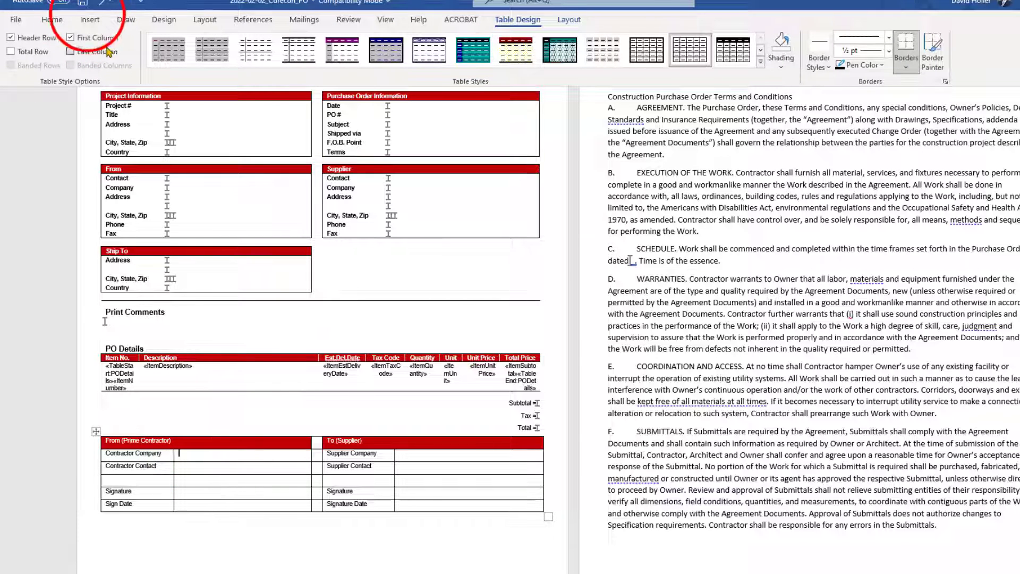
{"action": "left_click", "coordinate": [90, 19]}
{"action": "left_click", "coordinate": [555, 53]}
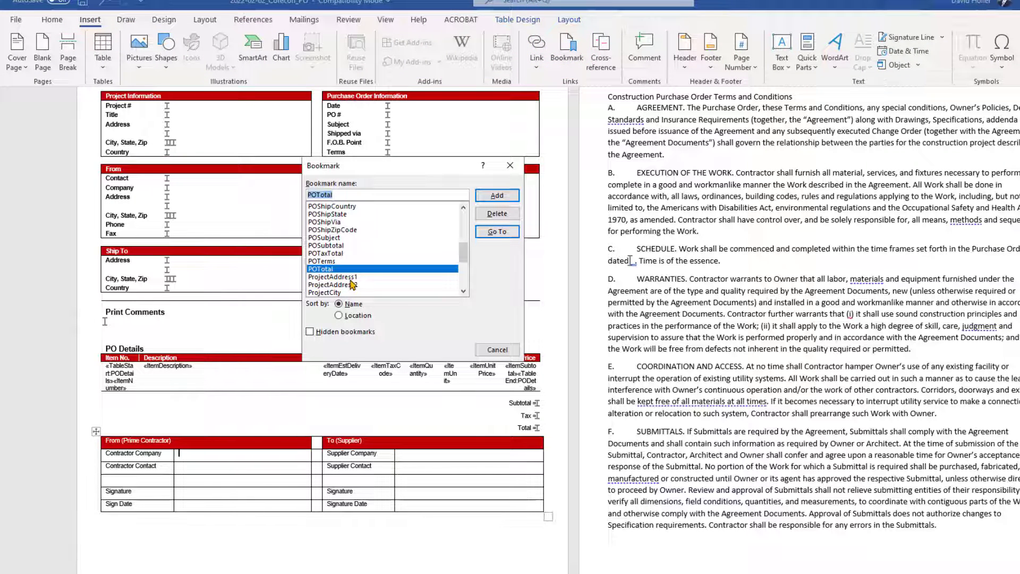
{"action": "scroll", "coordinate": [366, 277], "scroll_direction": "up", "scroll_amount": 5}
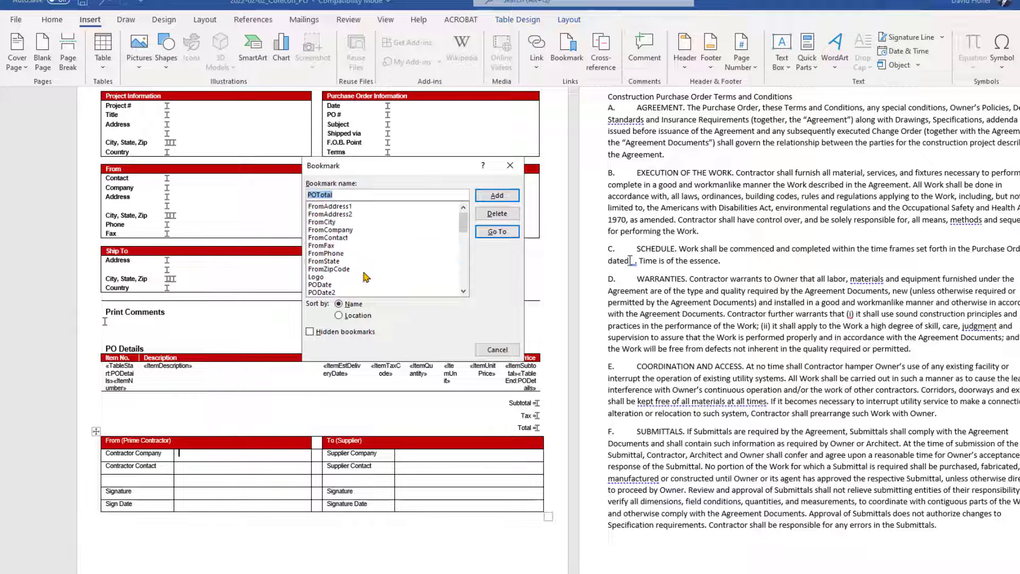
{"action": "left_click", "coordinate": [320, 229]}
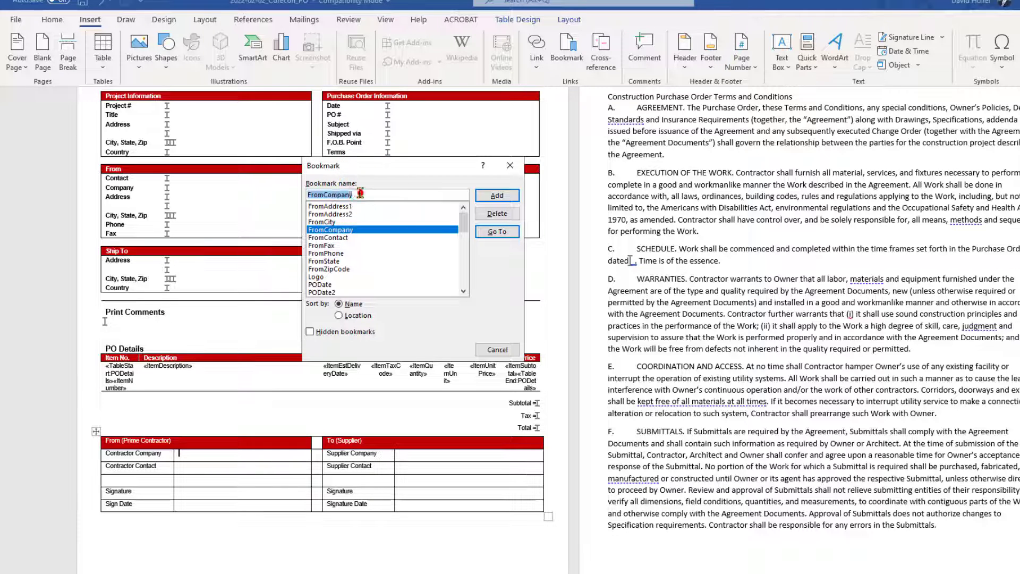
{"action": "type", "text": "2"}
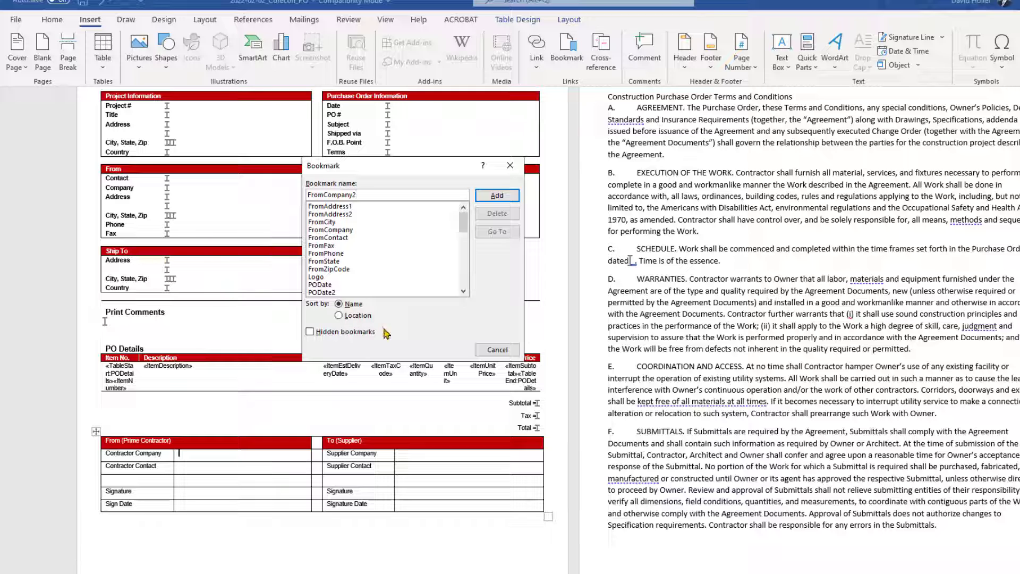
{"action": "left_click", "coordinate": [497, 195]}
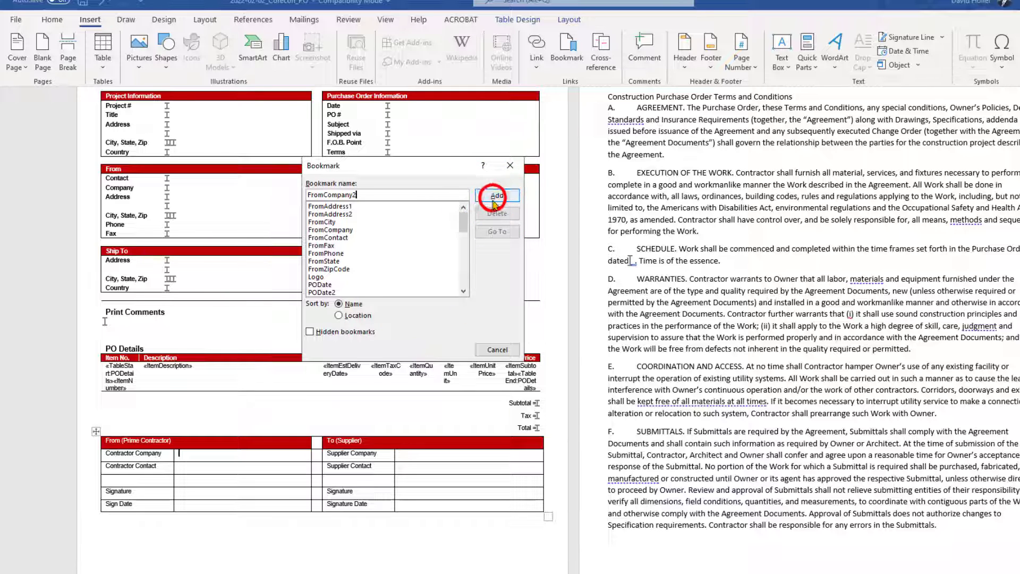
Add a bookmark named FromContact2 in the value cell beside Contractor Contact
{"action": "left_click", "coordinate": [178, 454]}
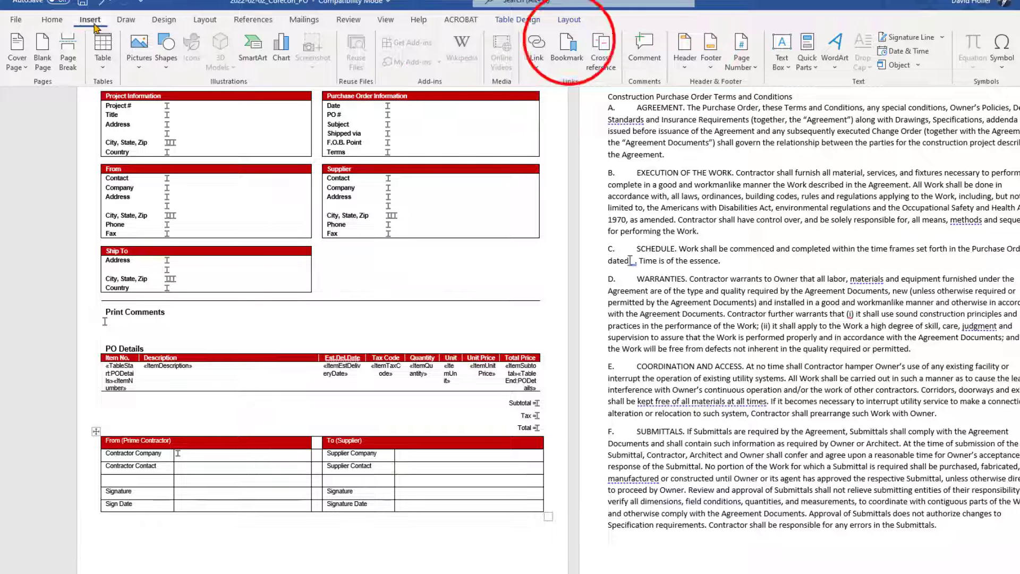
{"action": "left_click", "coordinate": [567, 45]}
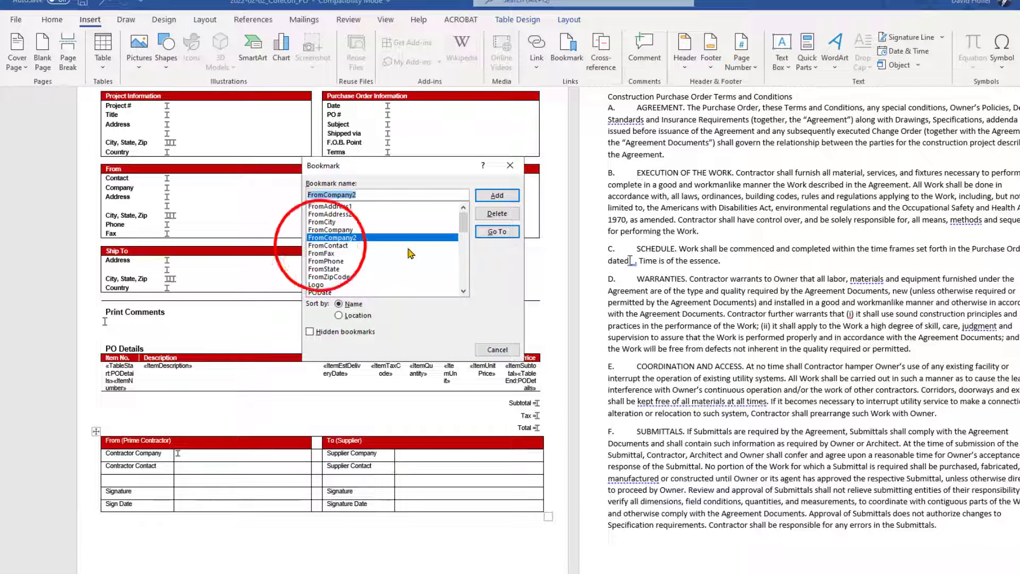
{"action": "left_click", "coordinate": [339, 246]}
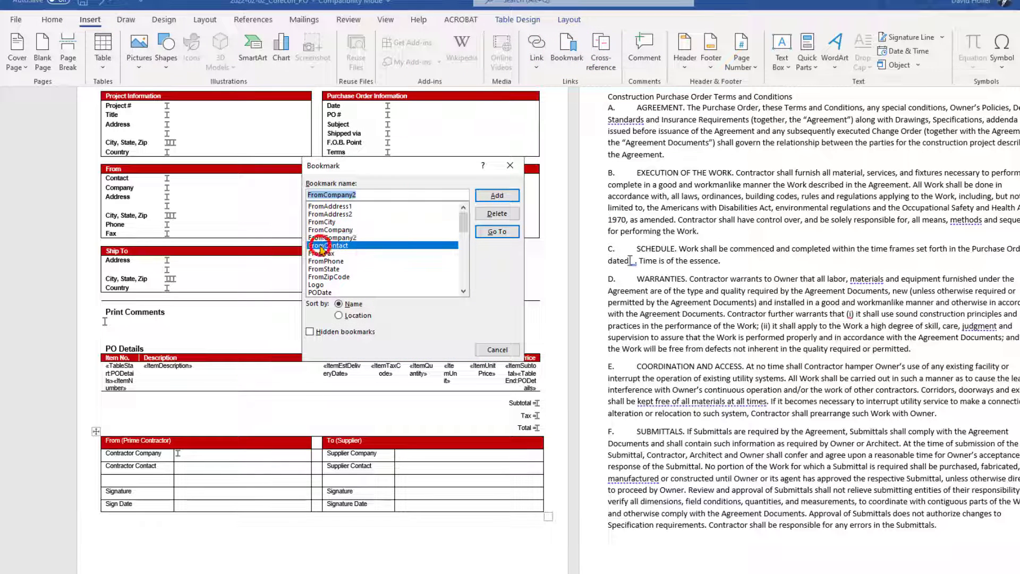
{"action": "left_click", "coordinate": [364, 195]}
{"action": "type", "text": "2"}
{"action": "left_click", "coordinate": [488, 196]}
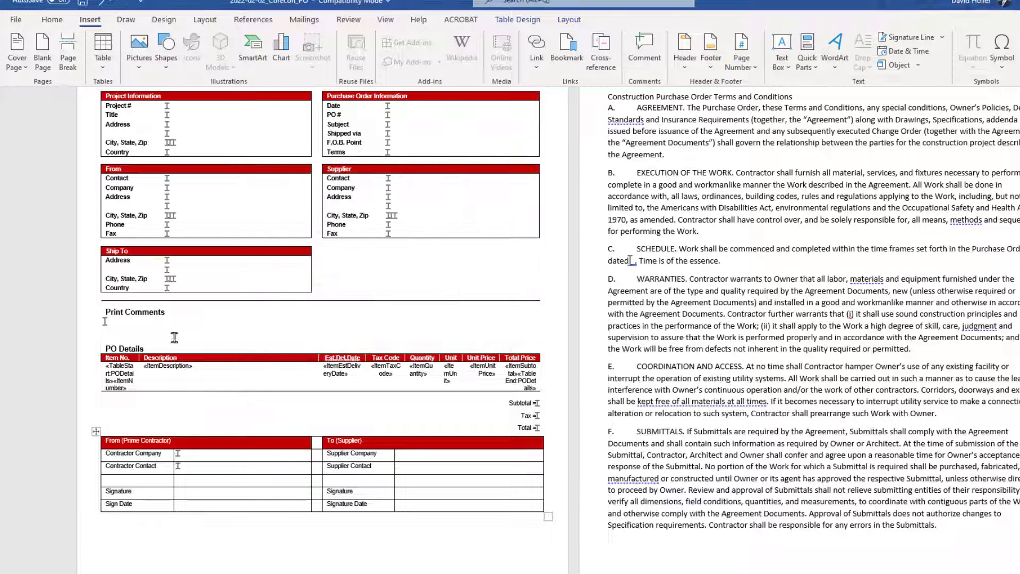
Add a bookmark named ToCompany2 in the value cell beside Supplier Company
{"action": "left_click", "coordinate": [411, 453]}
{"action": "left_click", "coordinate": [567, 45]}
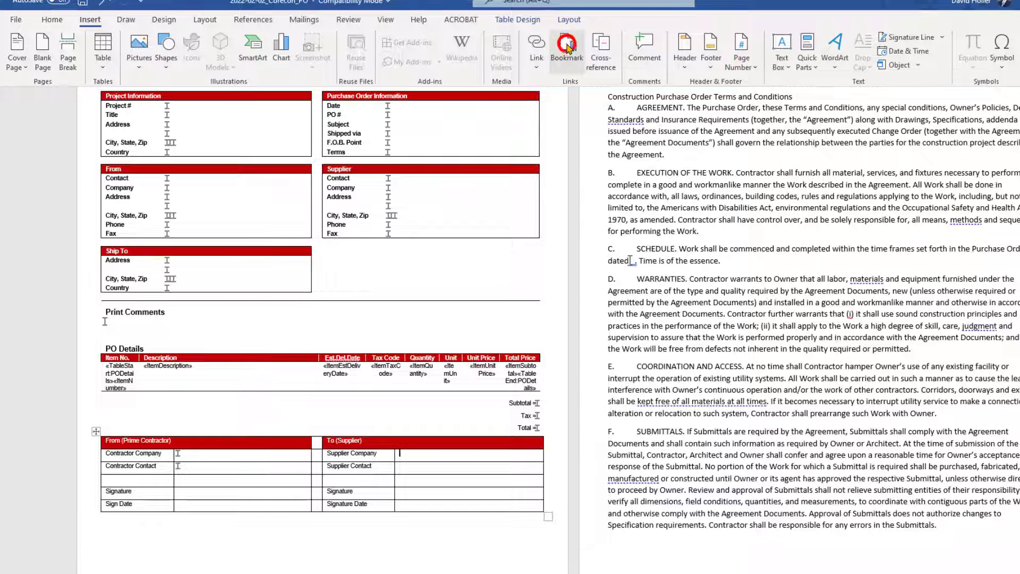
{"action": "scroll", "coordinate": [393, 250], "scroll_direction": "down", "scroll_amount": 10}
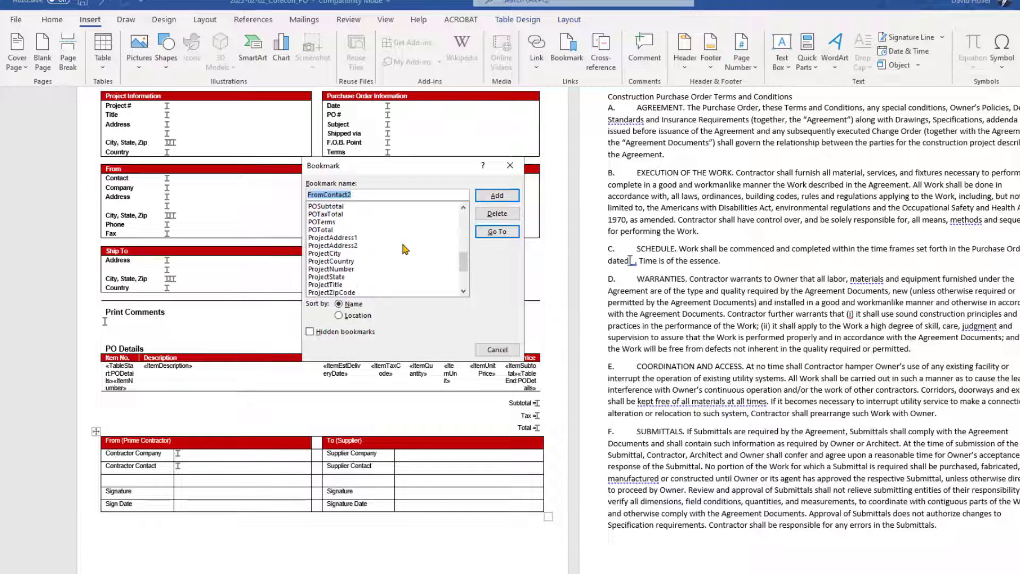
{"action": "left_click", "coordinate": [372, 254]}
{"action": "type", "text": "2"}
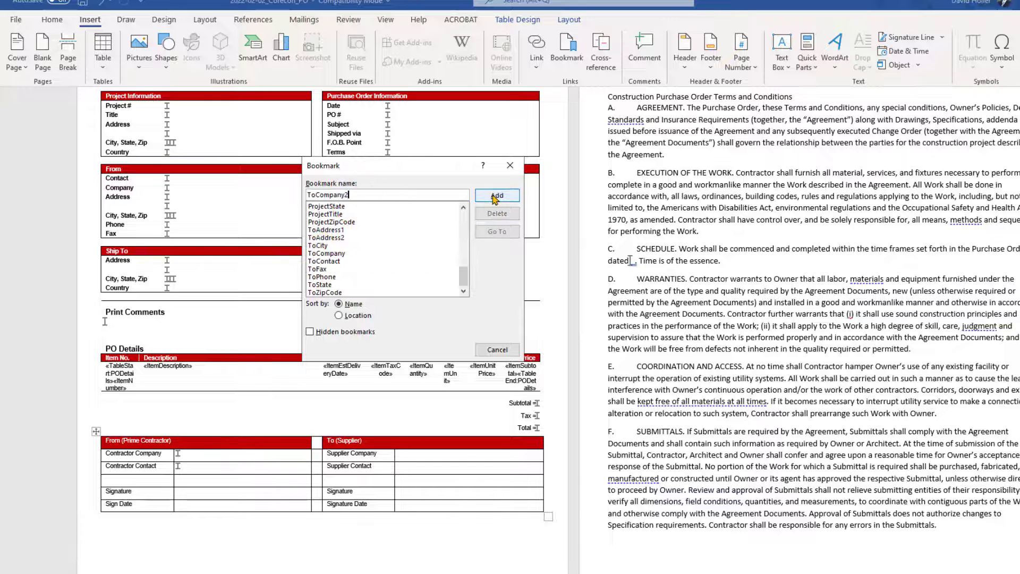
{"action": "left_click", "coordinate": [494, 197]}
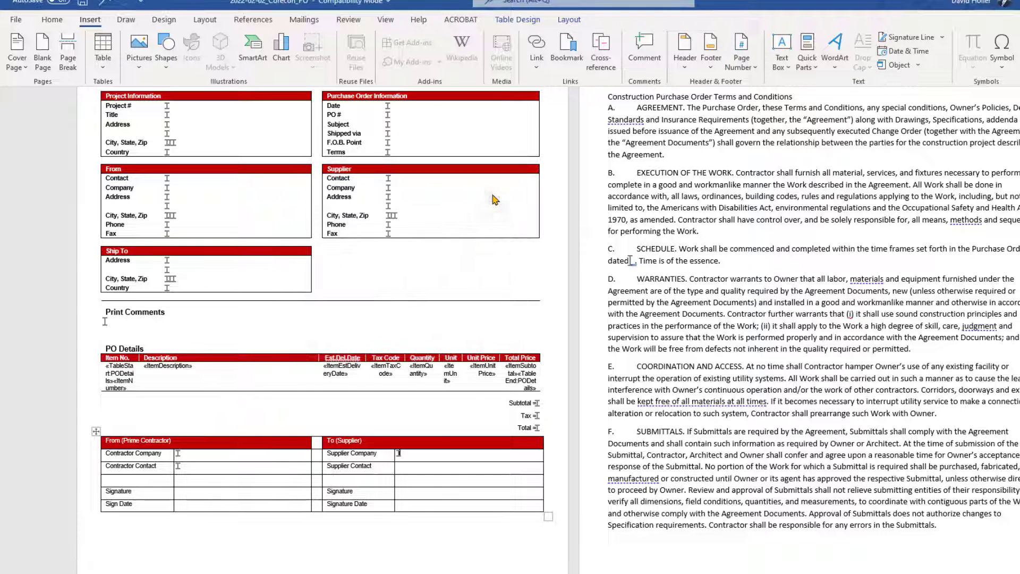
Add a bookmark named ToContact2 in the value cell beside Supplier Contact
{"action": "left_click", "coordinate": [410, 468]}
{"action": "left_click", "coordinate": [567, 48]}
{"action": "left_click", "coordinate": [495, 196]}
Place the cursor in the contractor's Signature value cell, and copy the FromE_Signature bookmark name from the Corecon knowledge base's PO template page in the browser
{"action": "left_click", "coordinate": [188, 494]}
{"action": "left_click_drag", "start_coordinate": [778, 2], "coordinate": [258, 145]}
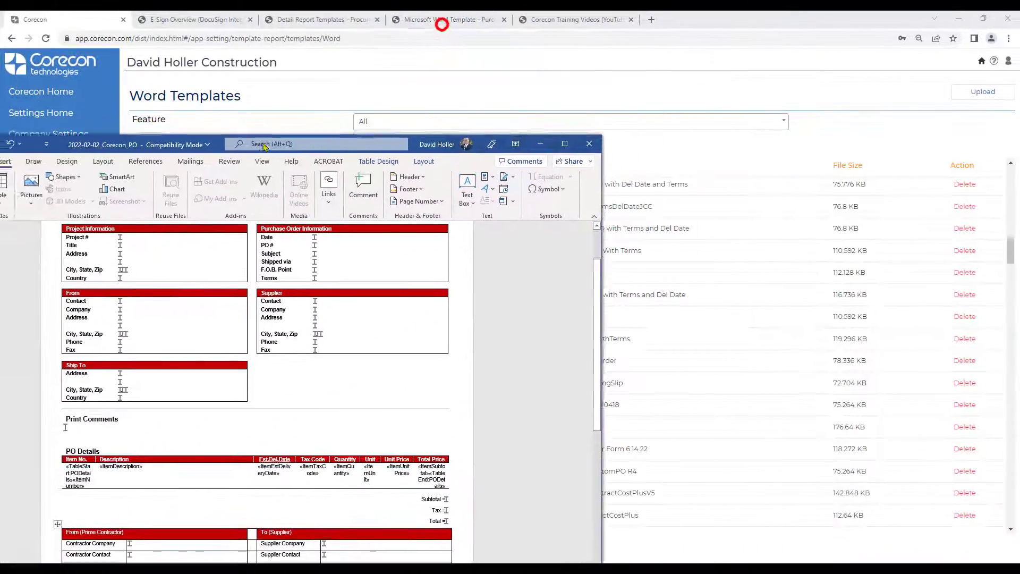
{"action": "left_click", "coordinate": [447, 20]}
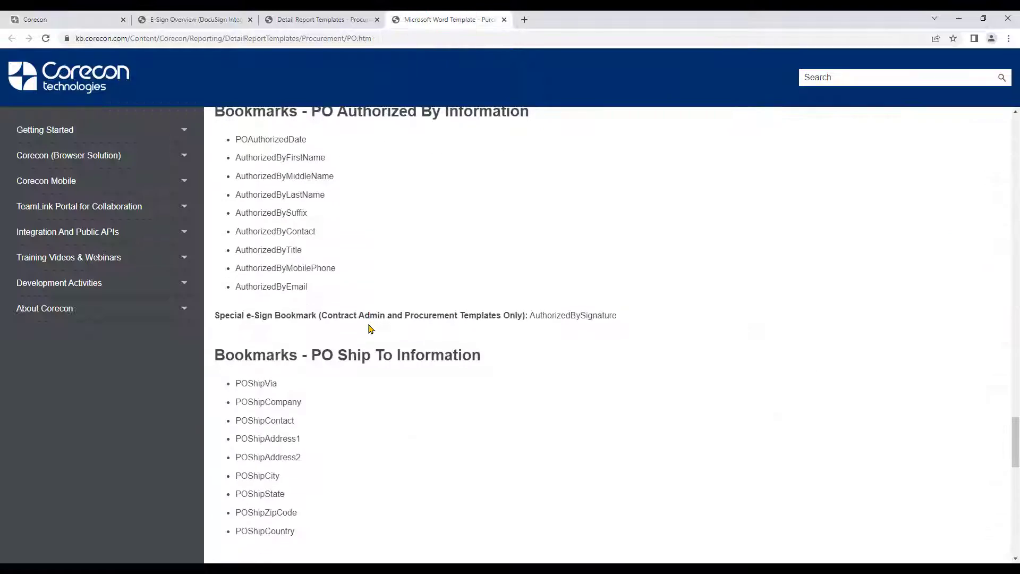
{"action": "scroll", "coordinate": [368, 313], "scroll_direction": "up", "scroll_amount": 20}
{"action": "scroll", "coordinate": [365, 290], "scroll_direction": "down", "scroll_amount": 20}
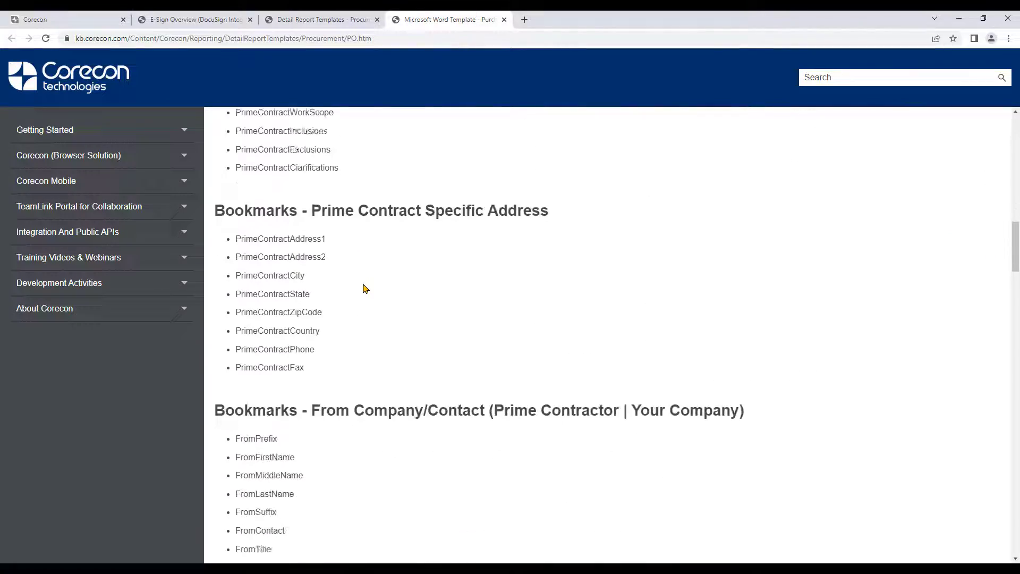
{"action": "left_click_drag", "start_coordinate": [306, 358], "coordinate": [246, 352]}
{"action": "right_click", "coordinate": [247, 353]}
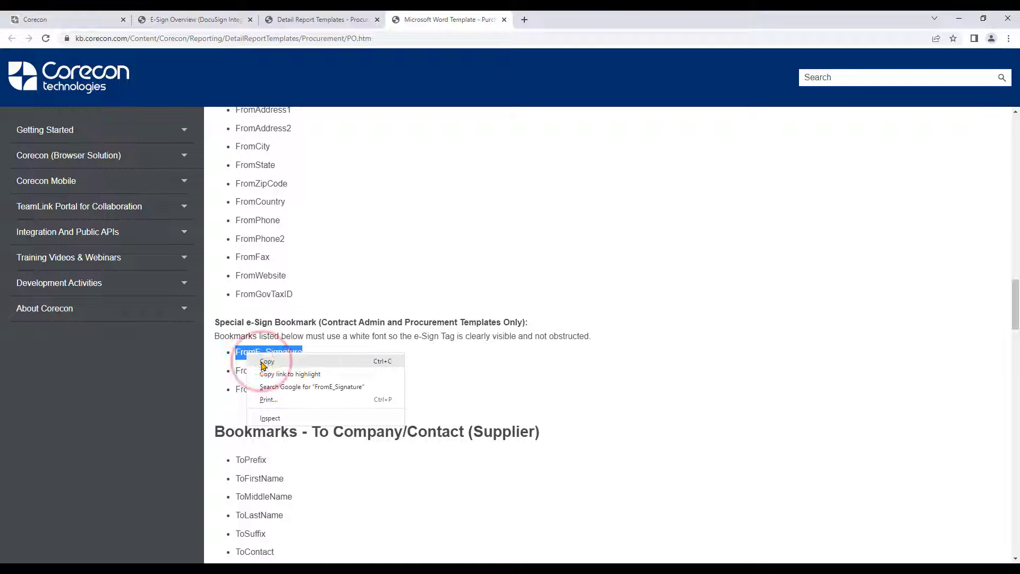
{"action": "left_click", "coordinate": [270, 361]}
Switch back to the Word template and add a bookmark named FromE_Signature in the contractor's Signature value cell
{"action": "left_click", "coordinate": [555, 570]}
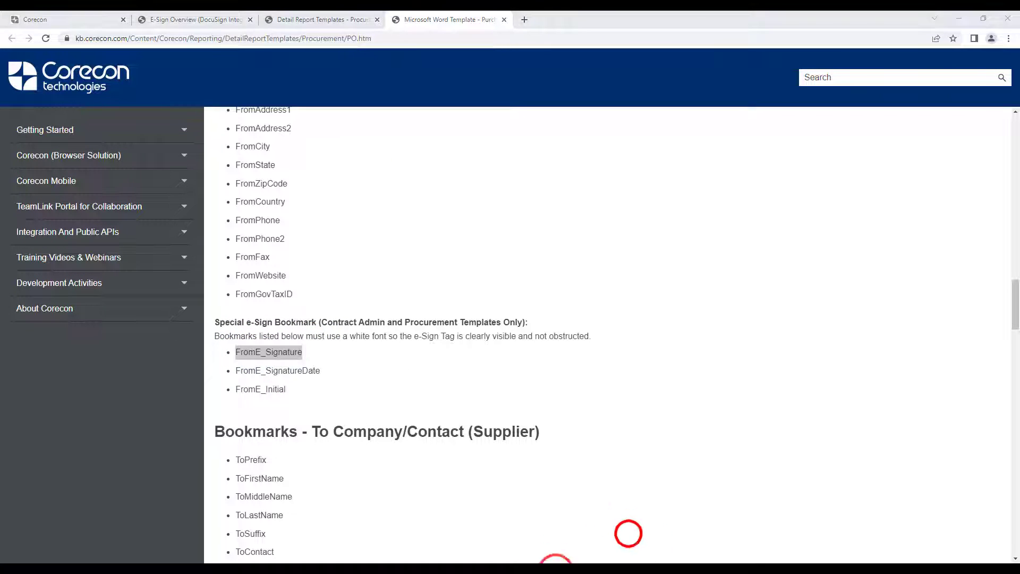
{"action": "left_click", "coordinate": [629, 532]}
{"action": "scroll", "coordinate": [297, 448], "scroll_direction": "down", "scroll_amount": 3}
{"action": "scroll", "coordinate": [315, 456], "scroll_direction": "down", "scroll_amount": 1}
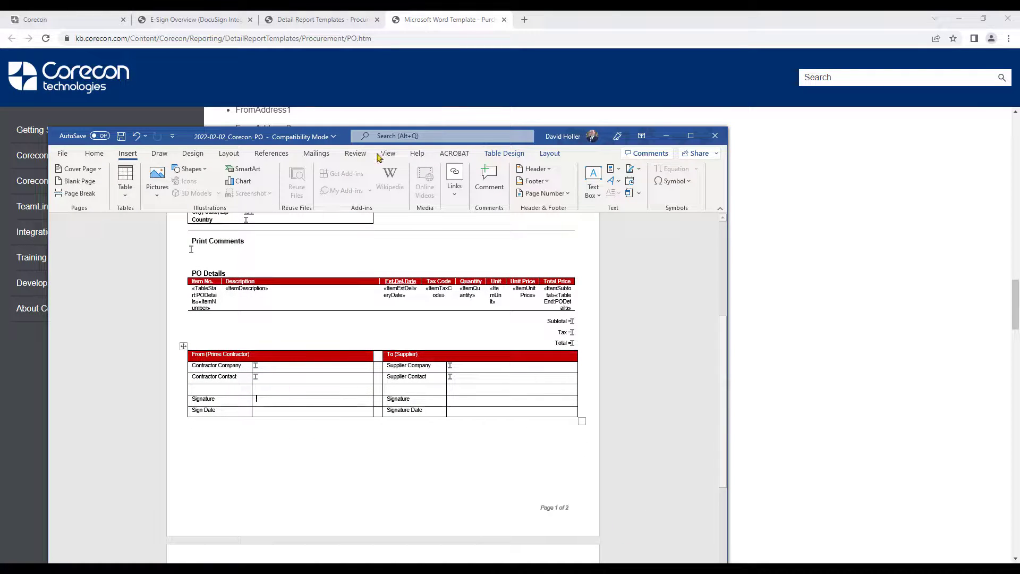
{"action": "left_click", "coordinate": [690, 135]}
{"action": "left_click", "coordinate": [499, 64]}
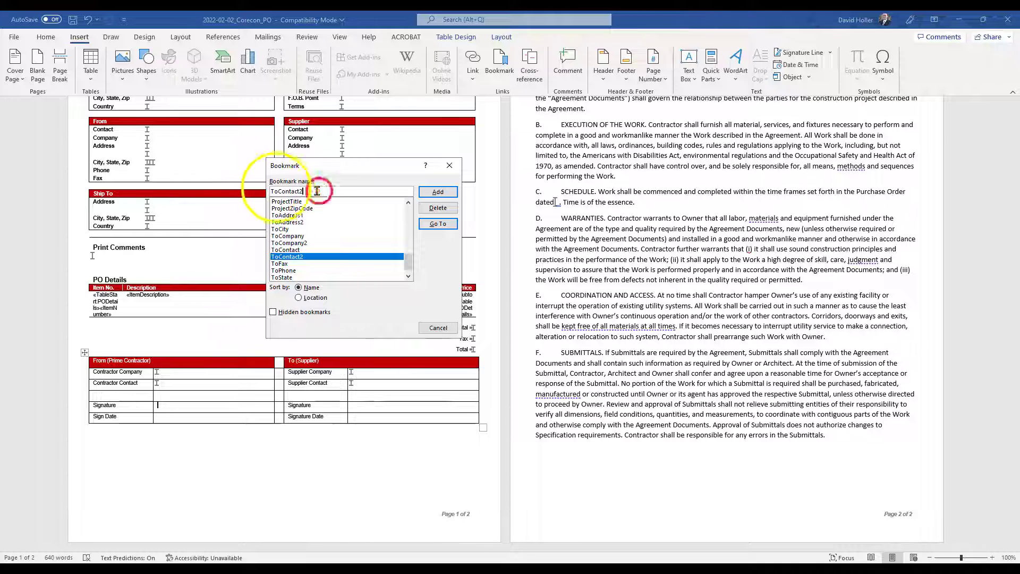
{"action": "type", "text": "FromE_Signature"}
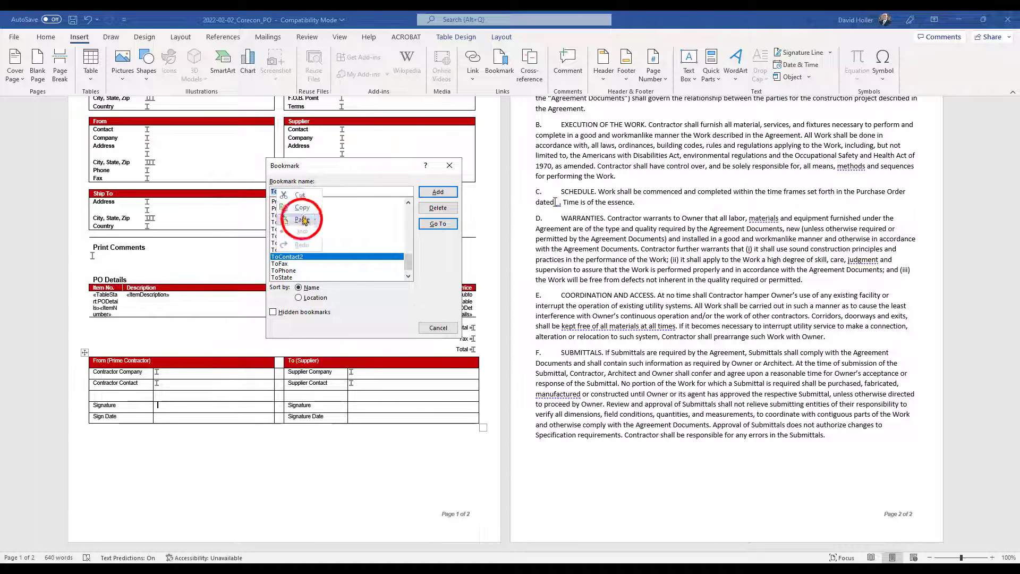
{"action": "left_click", "coordinate": [435, 195]}
Place the cursor in the contractor's Sign Date value cell, and copy the FromE_SignatureDate bookmark name from the knowledge base page in the browser
{"action": "left_click", "coordinate": [160, 417]}
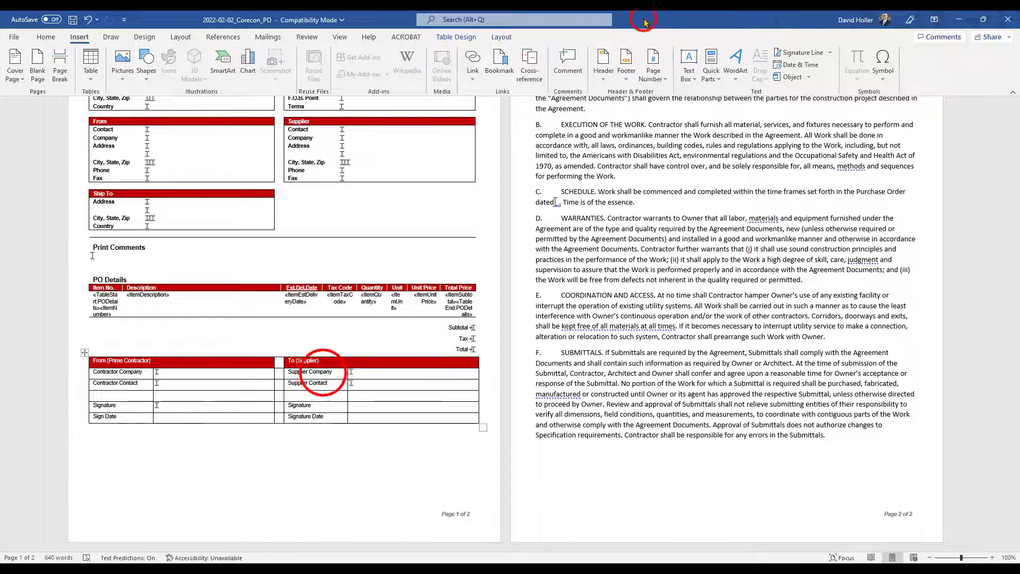
{"action": "left_click_drag", "start_coordinate": [645, 22], "coordinate": [723, 149]}
{"action": "left_click_drag", "start_coordinate": [323, 372], "coordinate": [237, 371]}
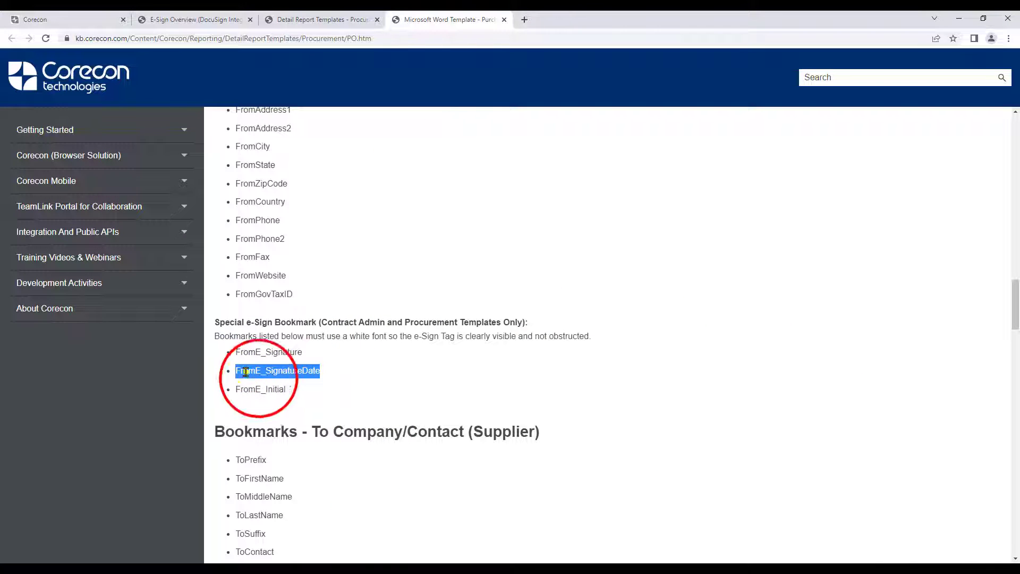
{"action": "right_click", "coordinate": [246, 372]}
{"action": "left_click", "coordinate": [258, 380]}
Return to the Word template and add a bookmark named FromE_SignatureDate in the contractor's Sign Date value cell
{"action": "mouse_move", "coordinate": [560, 568]}
{"action": "left_click", "coordinate": [627, 526]}
{"action": "double_click", "coordinate": [673, 142]}
{"action": "left_click", "coordinate": [78, 35]}
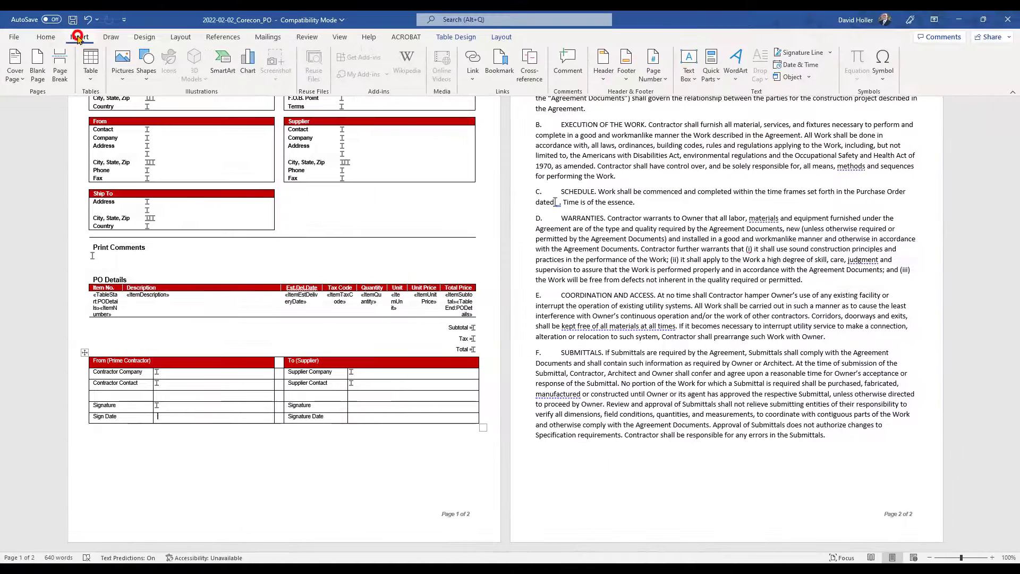
{"action": "left_click", "coordinate": [499, 58]}
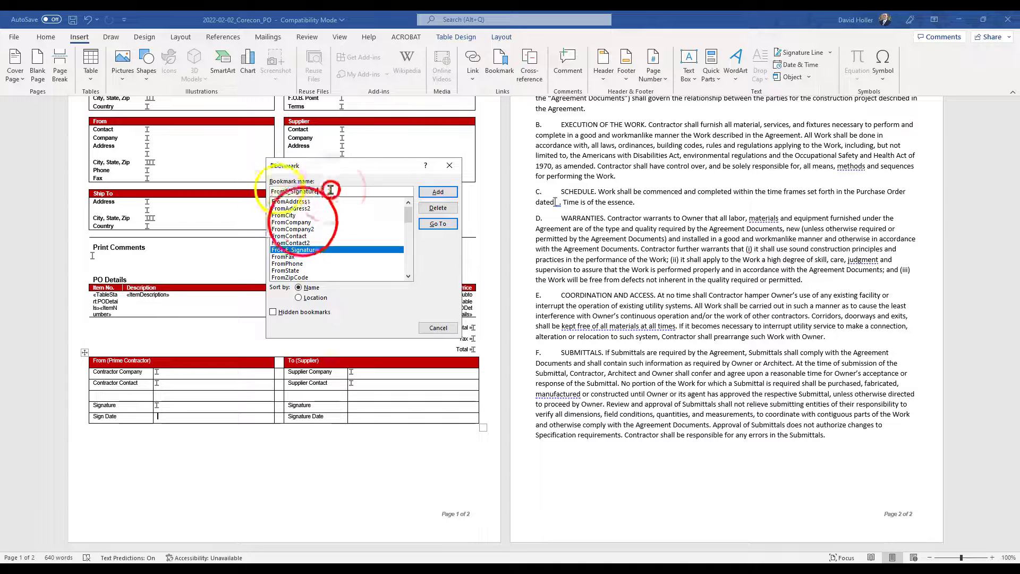
{"action": "left_click", "coordinate": [437, 192]}
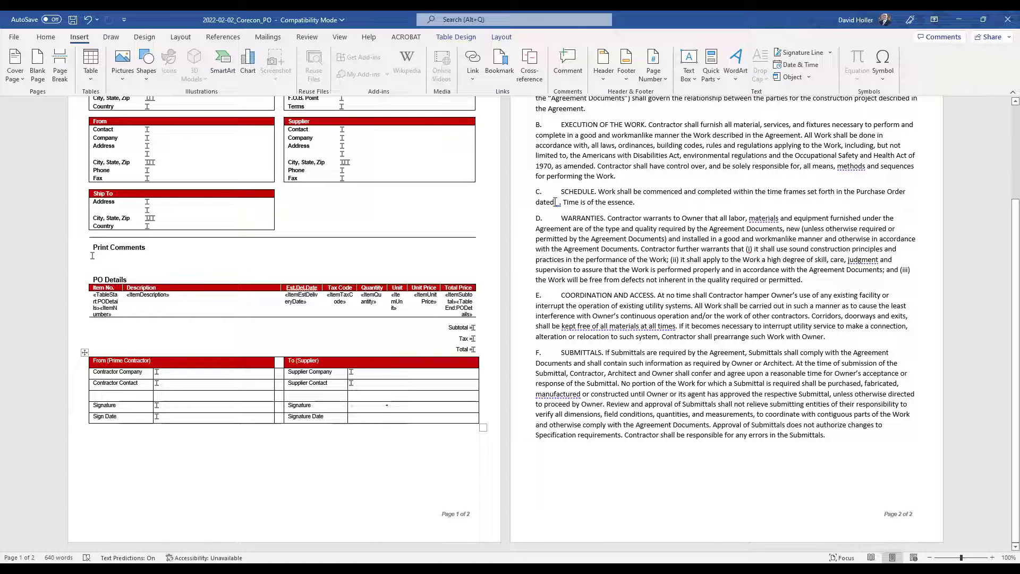
Copy the ToE_Signature bookmark name from the supplier's special e-Sign bookmarks on the knowledge base page in the browser
{"action": "left_click_drag", "start_coordinate": [380, 20], "coordinate": [822, 49]}
{"action": "scroll", "coordinate": [328, 479], "scroll_direction": "down", "scroll_amount": 2}
{"action": "scroll", "coordinate": [328, 479], "scroll_direction": "down", "scroll_amount": 2}
{"action": "left_click", "coordinate": [616, 47]}
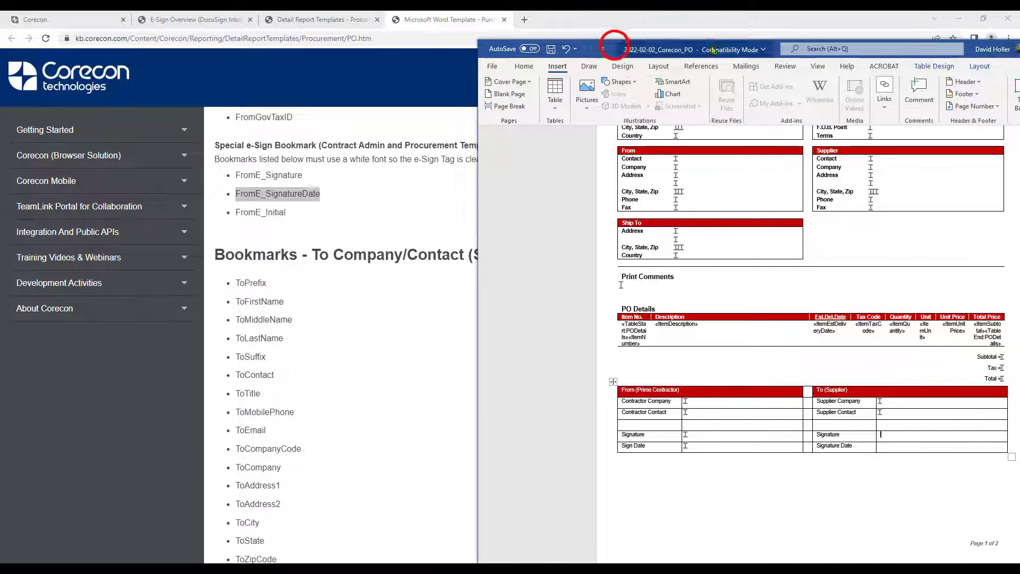
{"action": "left_click_drag", "start_coordinate": [615, 50], "coordinate": [758, 86]}
{"action": "scroll", "coordinate": [364, 407], "scroll_direction": "down", "scroll_amount": 10}
{"action": "left_click", "coordinate": [300, 286]}
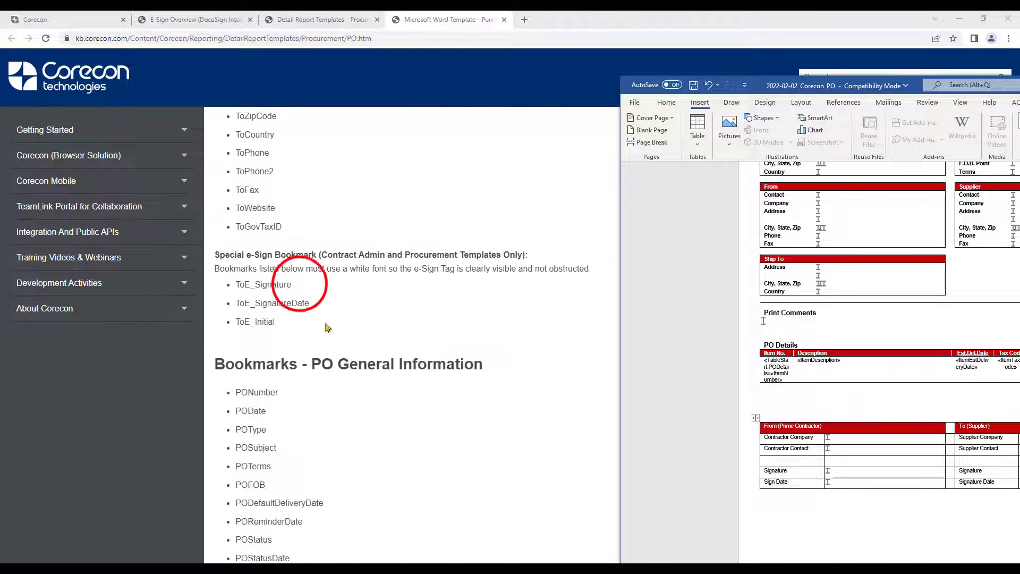
{"action": "left_click_drag", "start_coordinate": [301, 288], "coordinate": [237, 285]}
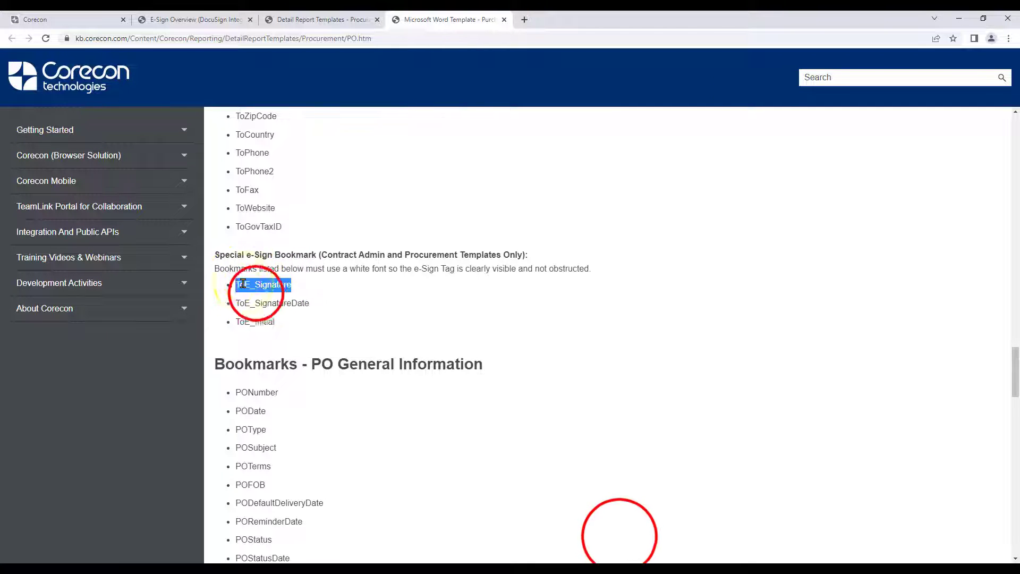
{"action": "right_click", "coordinate": [254, 291]}
{"action": "left_click", "coordinate": [260, 292]}
Return to the Word template and add a bookmark named ToE_Signature in the supplier's Signature value cell
{"action": "key", "text": "alt+Tab"}
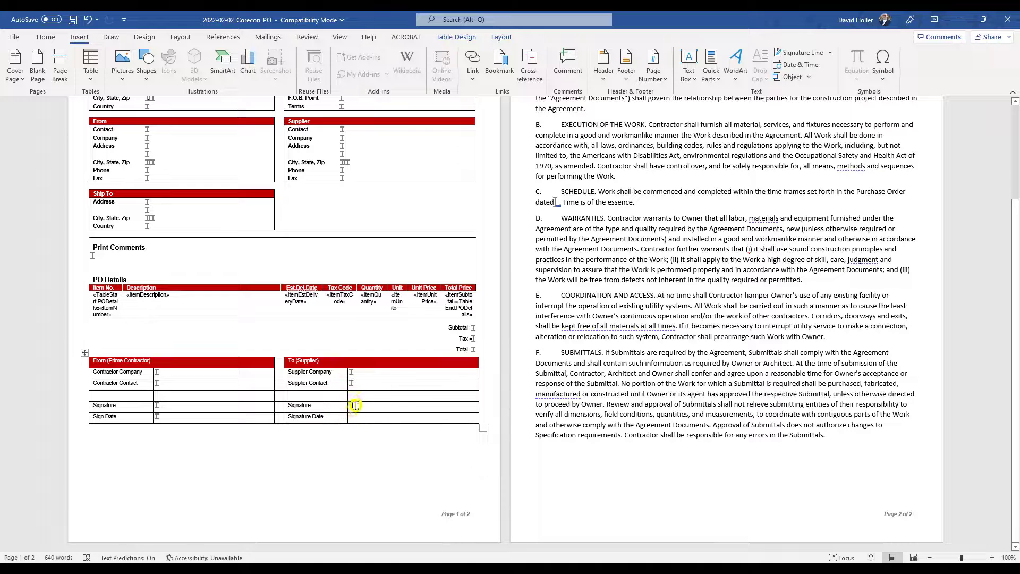
{"action": "right_click", "coordinate": [355, 405]}
{"action": "left_click", "coordinate": [80, 37]}
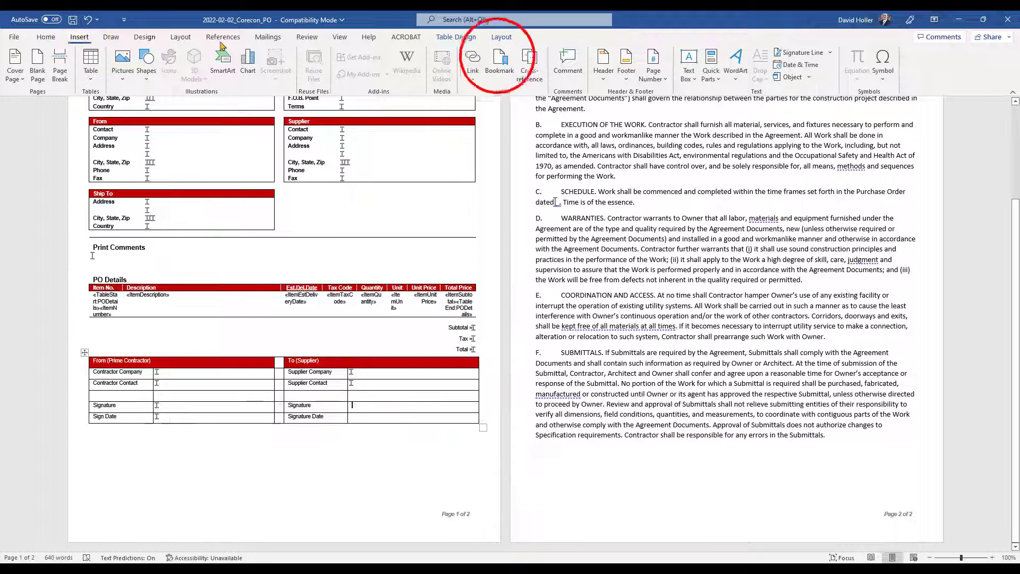
{"action": "left_click", "coordinate": [500, 61]}
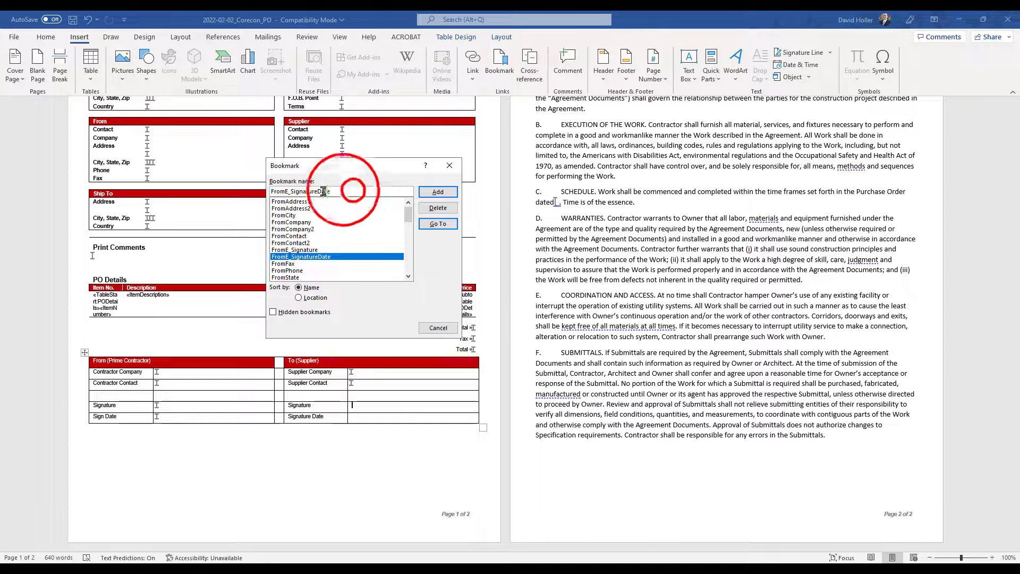
{"action": "right_click", "coordinate": [282, 191]}
{"action": "left_click", "coordinate": [308, 221]}
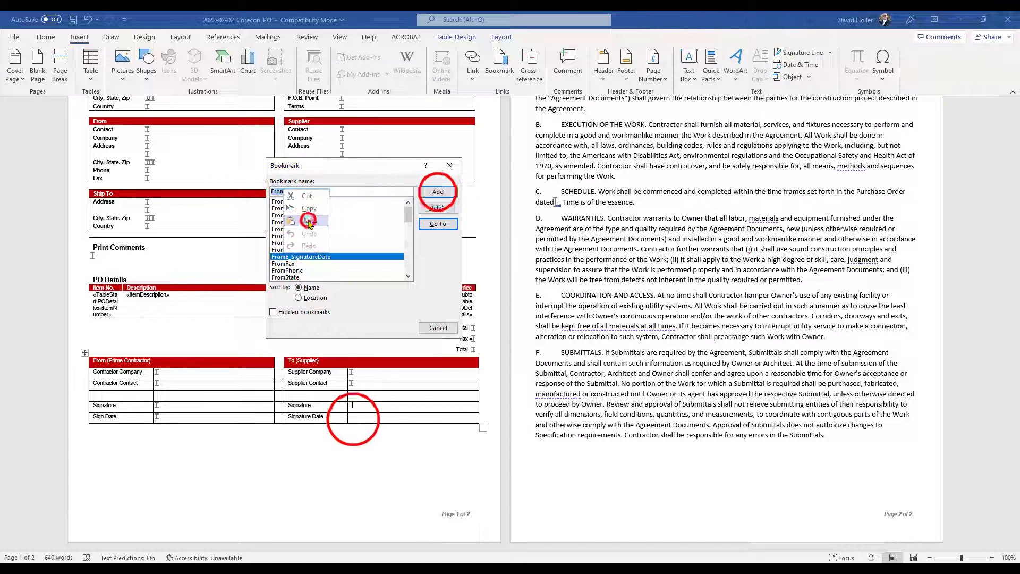
{"action": "left_click", "coordinate": [437, 191]}
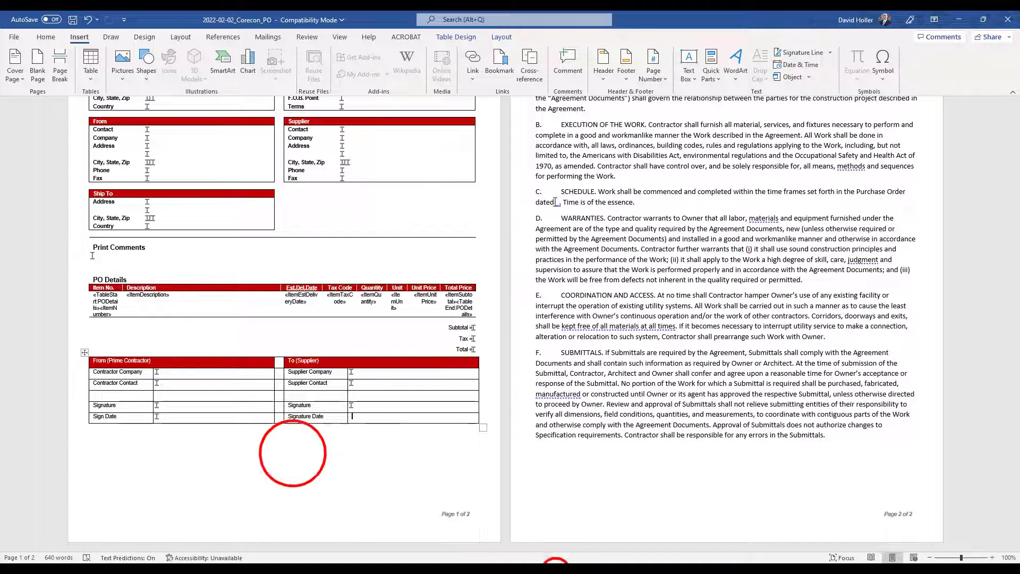
Switch to the browser and copy the ToE_SignatureDate bookmark name from the knowledge base's supplier e-Sign bookmarks
{"action": "left_click", "coordinate": [556, 570]}
{"action": "left_click", "coordinate": [294, 453]}
{"action": "mouse_move", "coordinate": [277, 570]}
{"action": "left_click", "coordinate": [300, 546]}
{"action": "left_click_drag", "start_coordinate": [309, 303], "coordinate": [237, 303]}
{"action": "right_click", "coordinate": [264, 308]}
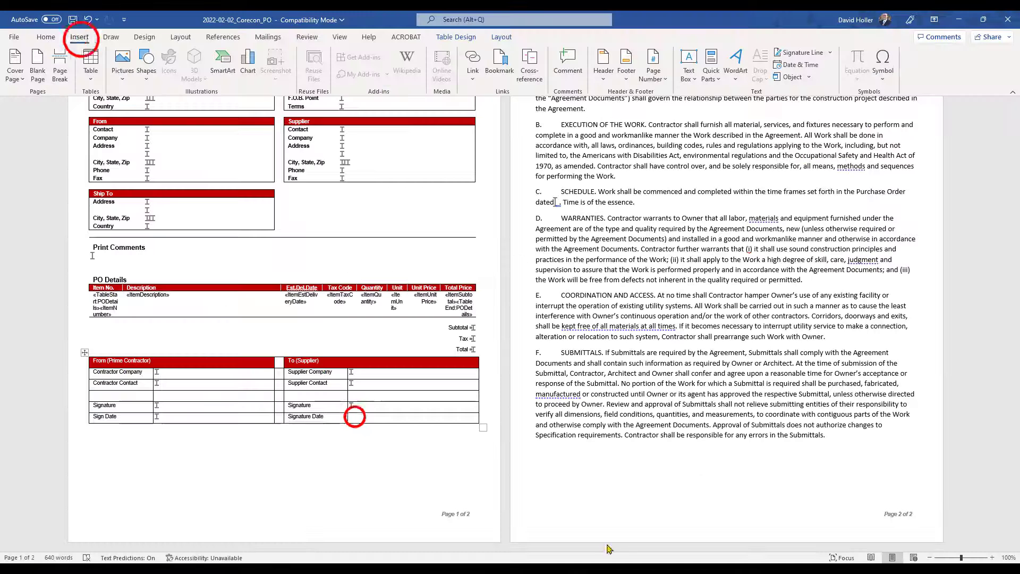
Add a bookmark named ToE_SignatureDate in the supplier's Signature Date value cell of the Word template
{"action": "left_click", "coordinate": [499, 63]}
{"action": "left_click", "coordinate": [438, 192]}
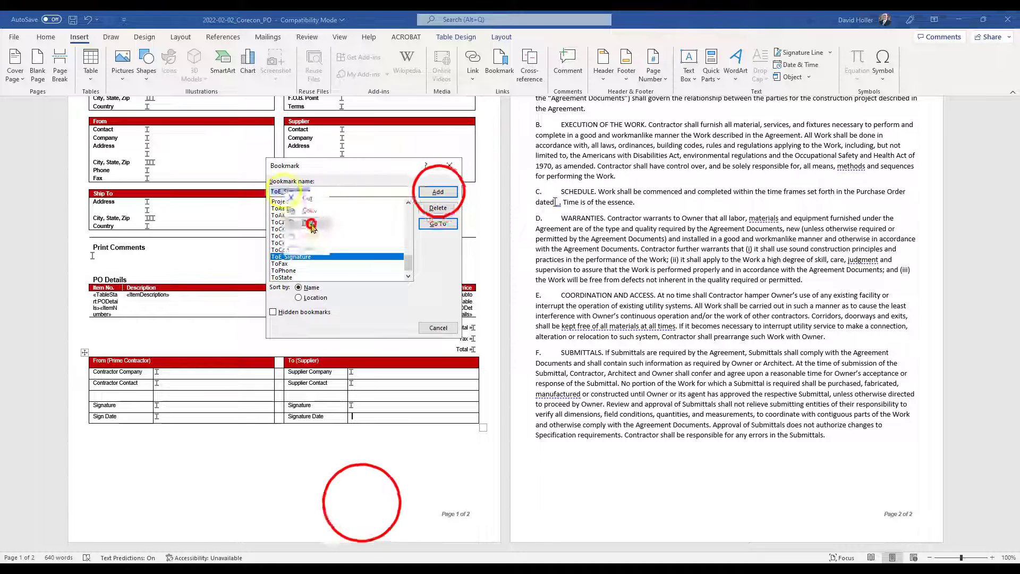
{"action": "left_click", "coordinate": [361, 498]}
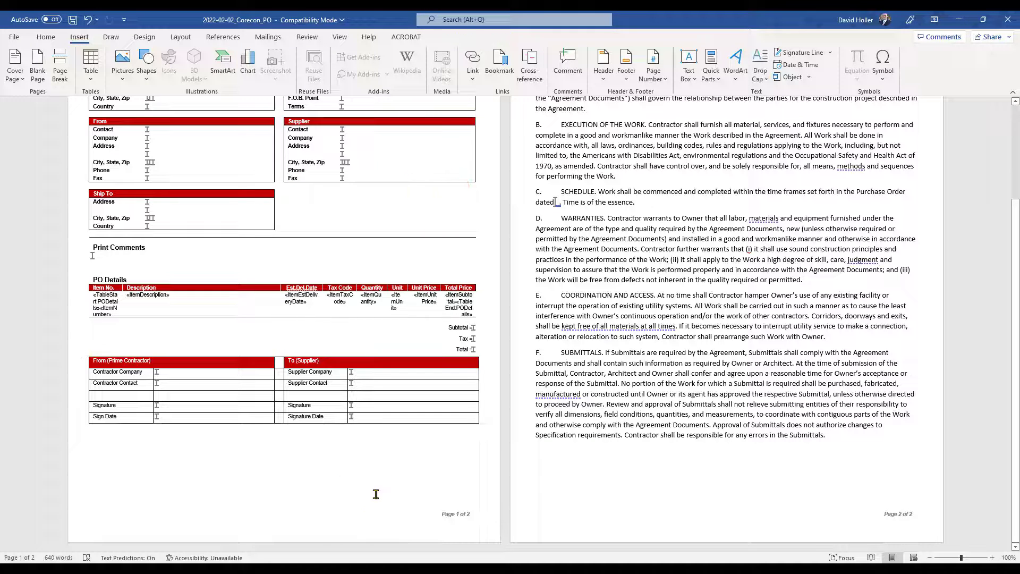
Make the table's Signature row taller, and set the contractor's Signature and Sign Date value cells to the White, Background 1 font color
{"action": "left_click_drag", "start_coordinate": [136, 412], "coordinate": [136, 428]}
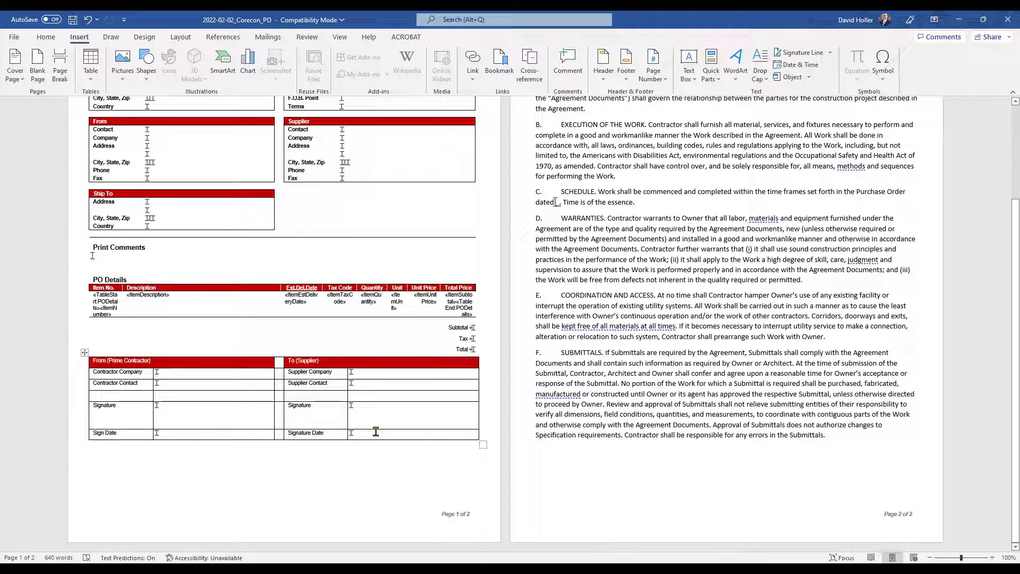
{"action": "left_click", "coordinate": [159, 434]}
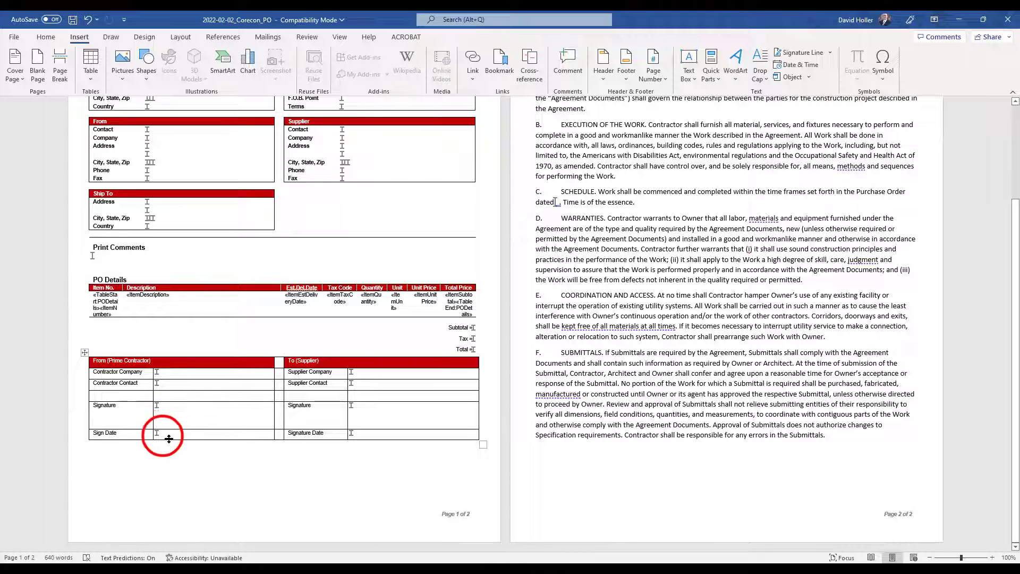
{"action": "left_click_drag", "start_coordinate": [163, 434], "coordinate": [157, 417]}
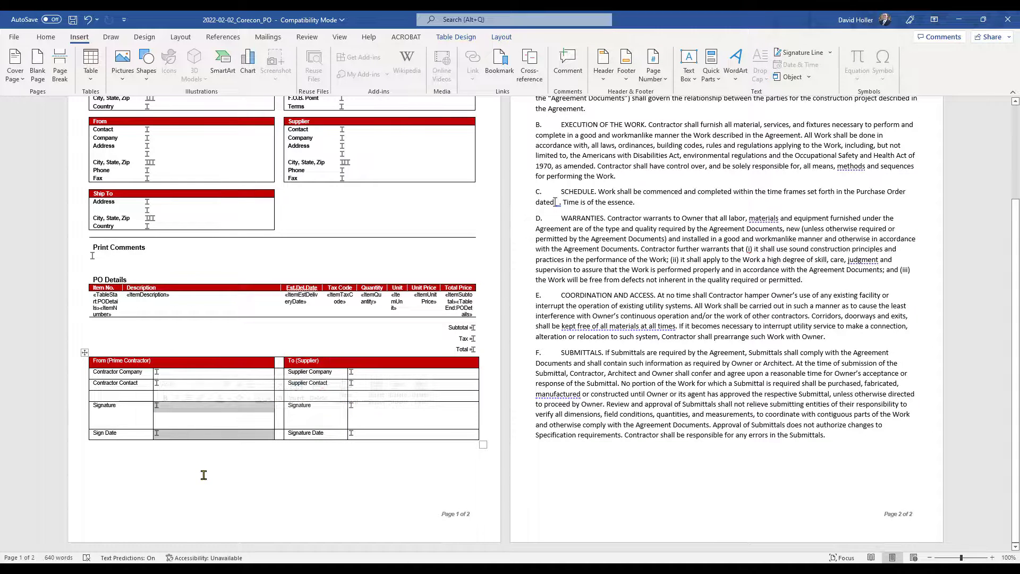
{"action": "left_click", "coordinate": [45, 38]}
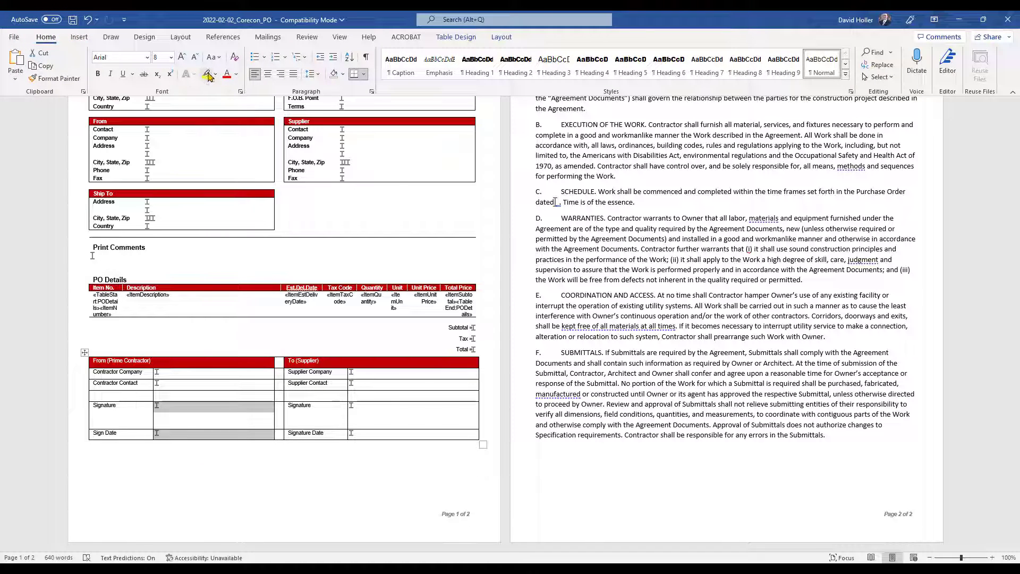
{"action": "left_click", "coordinate": [236, 75]}
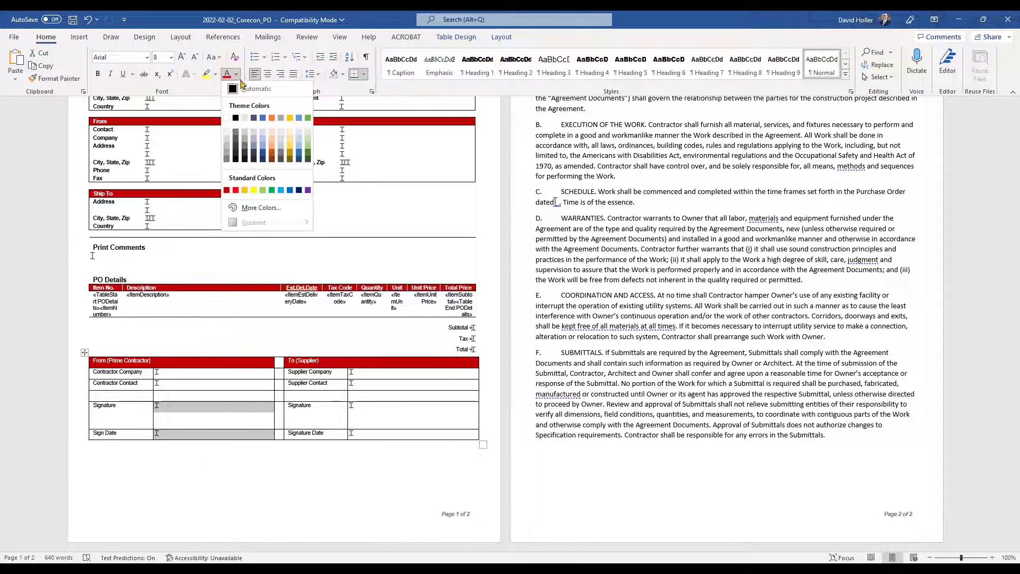
{"action": "left_click", "coordinate": [227, 117]}
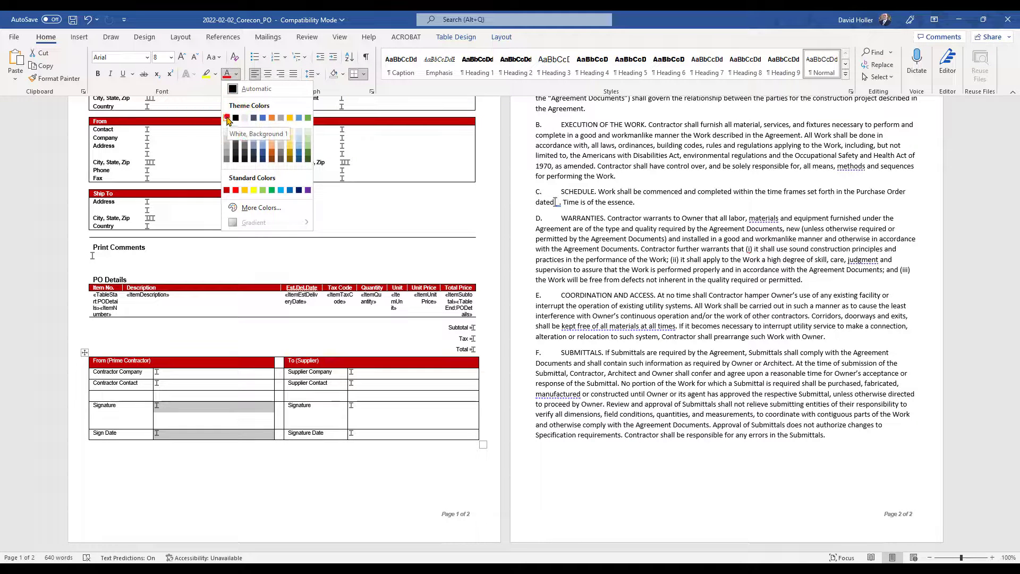
Apply the white font color to the supplier's Signature and Signature Date value cells
{"action": "left_click_drag", "start_coordinate": [370, 432], "coordinate": [372, 407]}
{"action": "left_click", "coordinate": [226, 73]}
{"action": "left_click", "coordinate": [353, 480]}
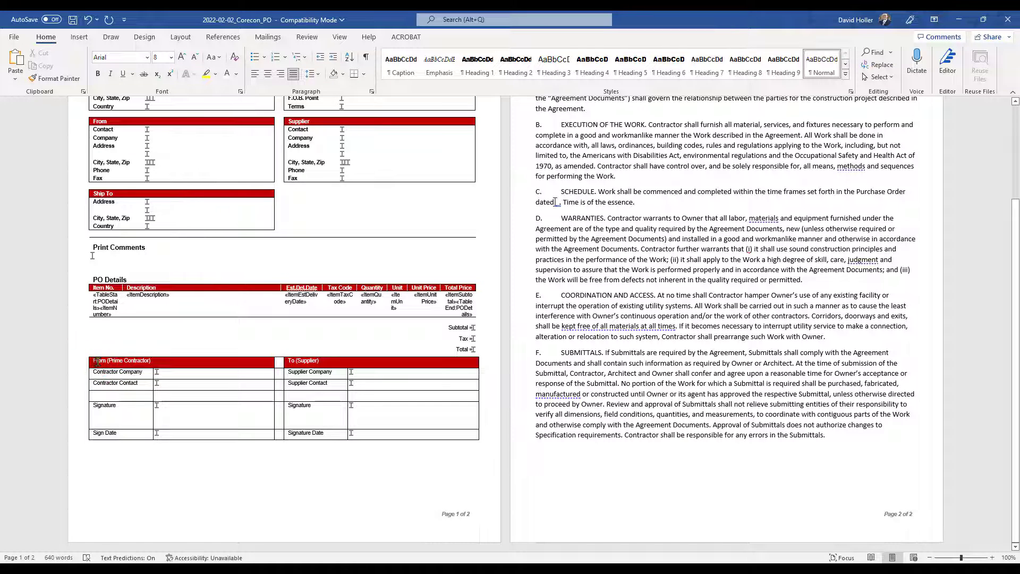
Remove all borders from the whole signature table
{"action": "left_click_drag", "start_coordinate": [97, 362], "coordinate": [412, 434]}
{"action": "left_click", "coordinate": [364, 74]}
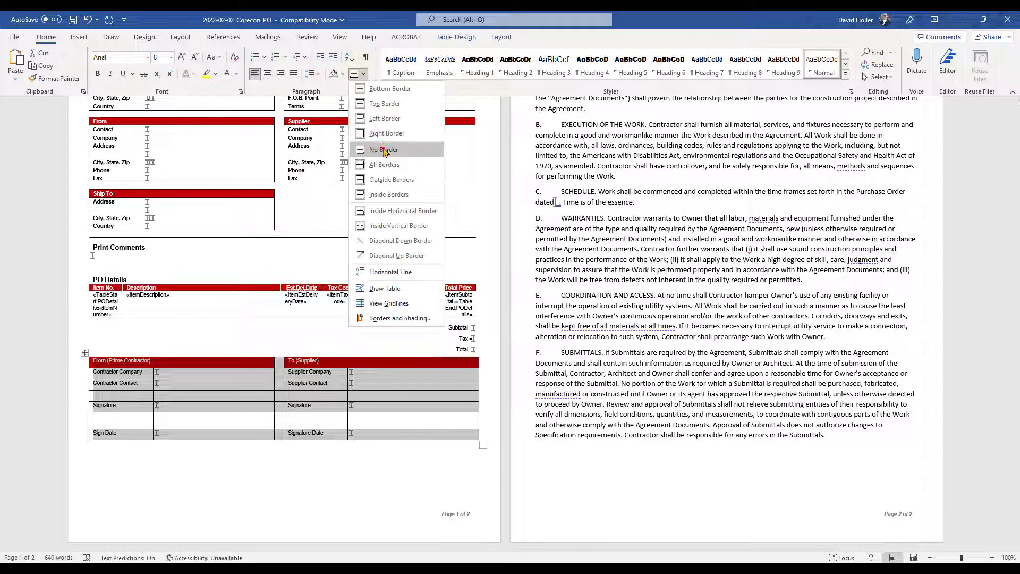
{"action": "left_click", "coordinate": [385, 153]}
{"action": "left_click", "coordinate": [250, 496]}
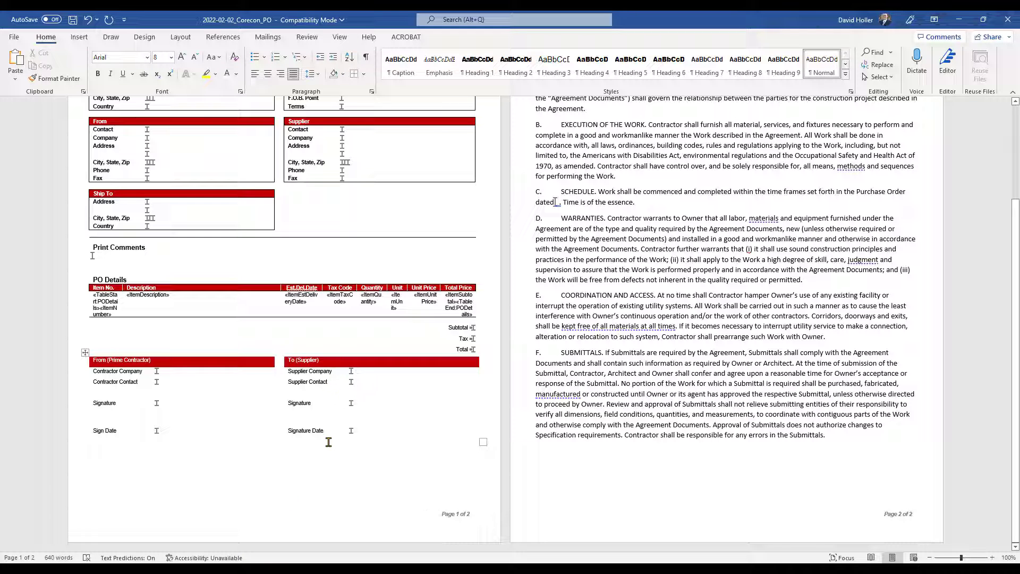
Add a bottom border to the Contractor Company value cell in the signature table
{"action": "left_click", "coordinate": [181, 372]}
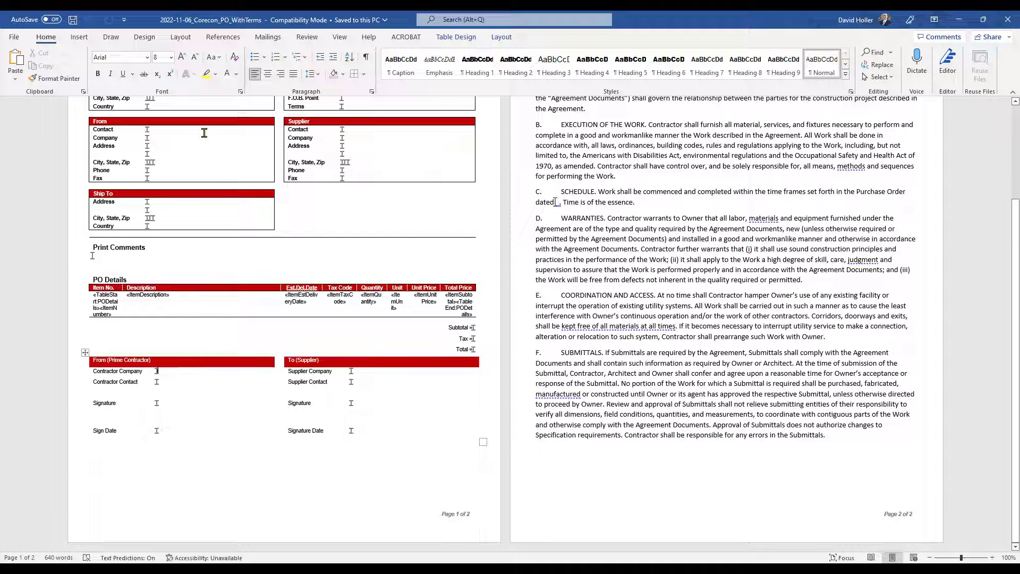
{"action": "left_click", "coordinate": [164, 371]}
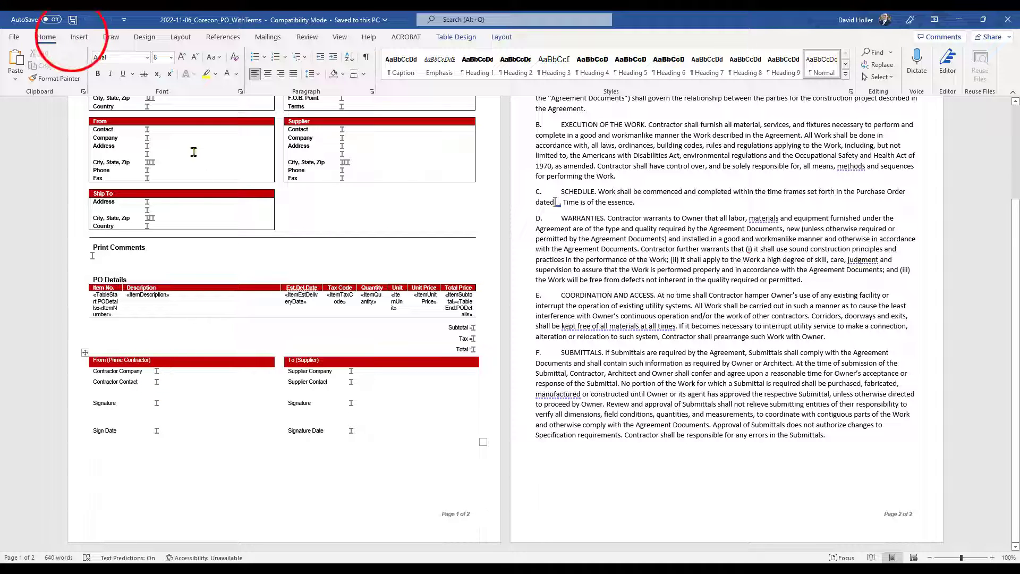
{"action": "left_click", "coordinate": [75, 37]}
{"action": "left_click", "coordinate": [44, 37]}
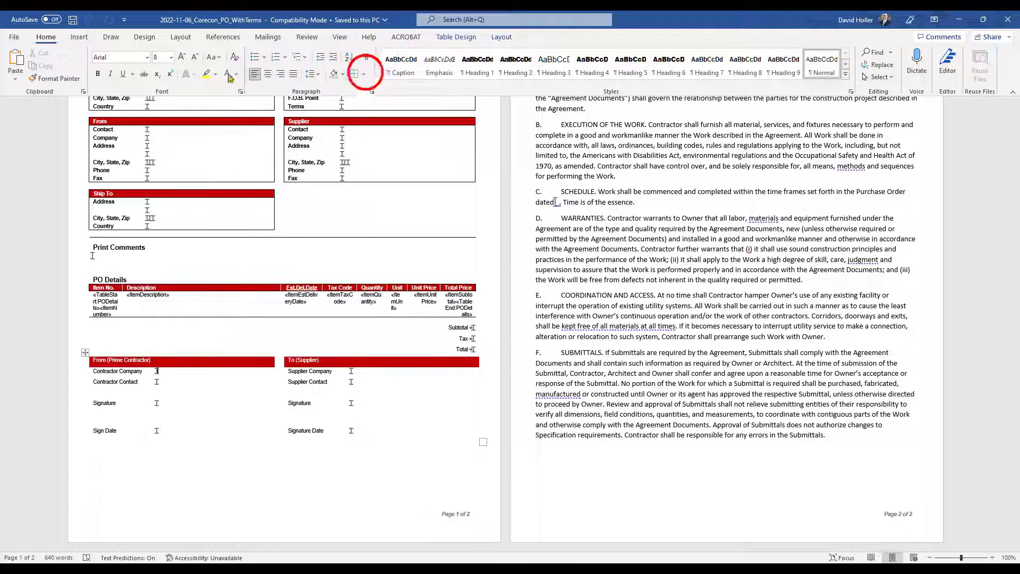
{"action": "left_click", "coordinate": [364, 74]}
{"action": "left_click", "coordinate": [378, 85]}
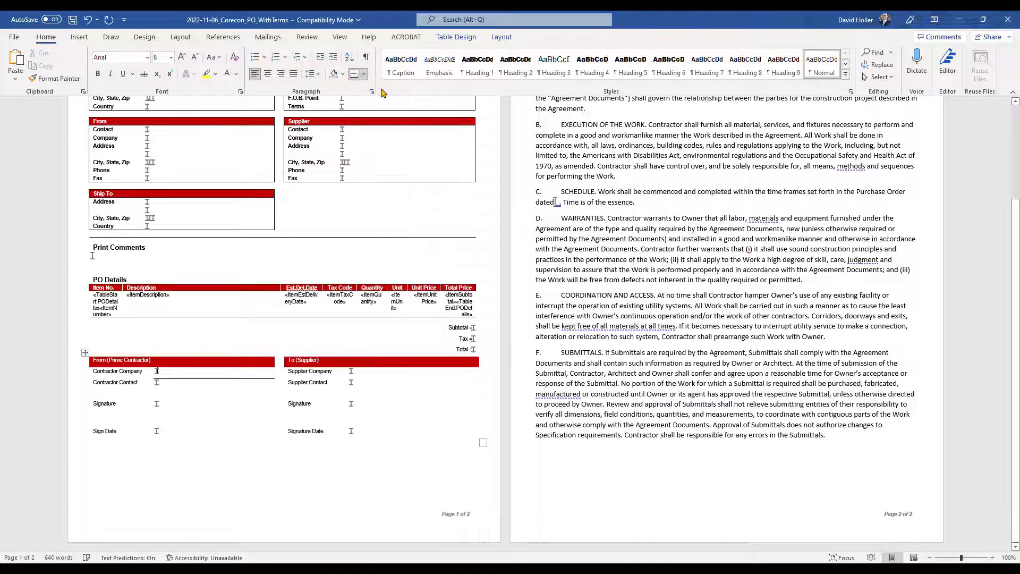
Repeat the bottom border on the contractor's Contact, Signature and Sign Date value cells
{"action": "left_click", "coordinate": [171, 383]}
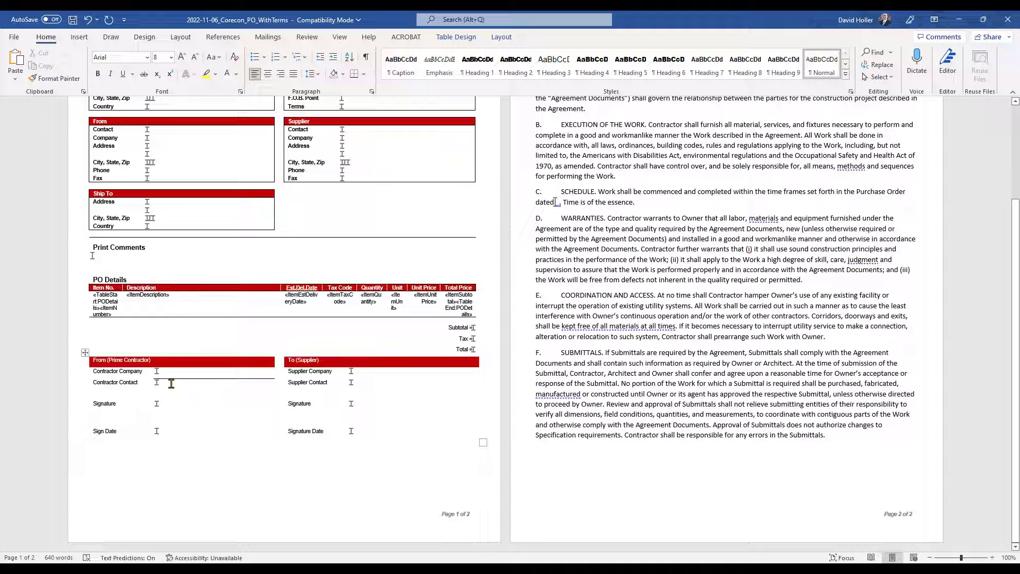
{"action": "key", "text": "ctrl+y"}
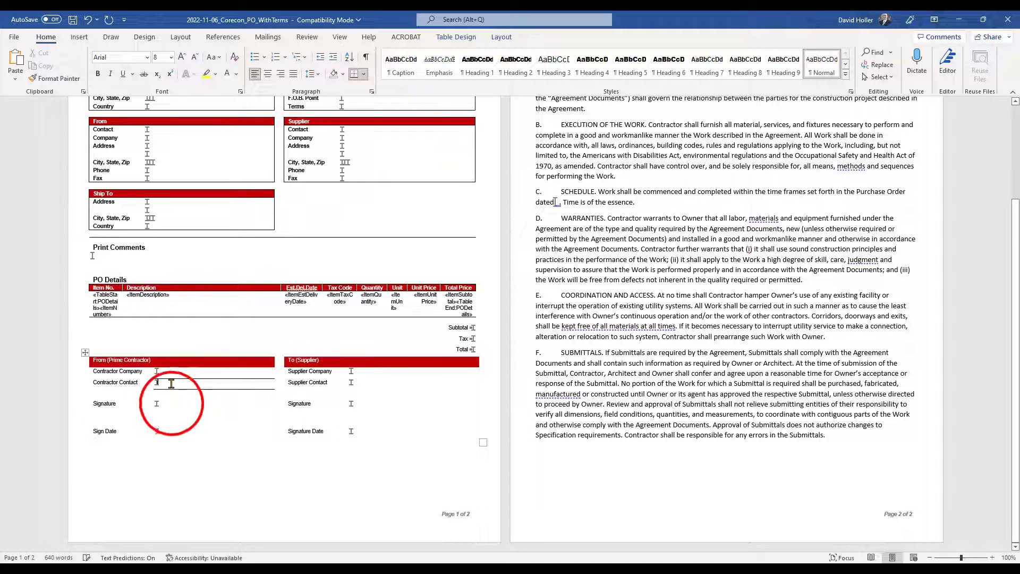
{"action": "left_click", "coordinate": [171, 402]}
{"action": "key", "text": "ctrl+y"}
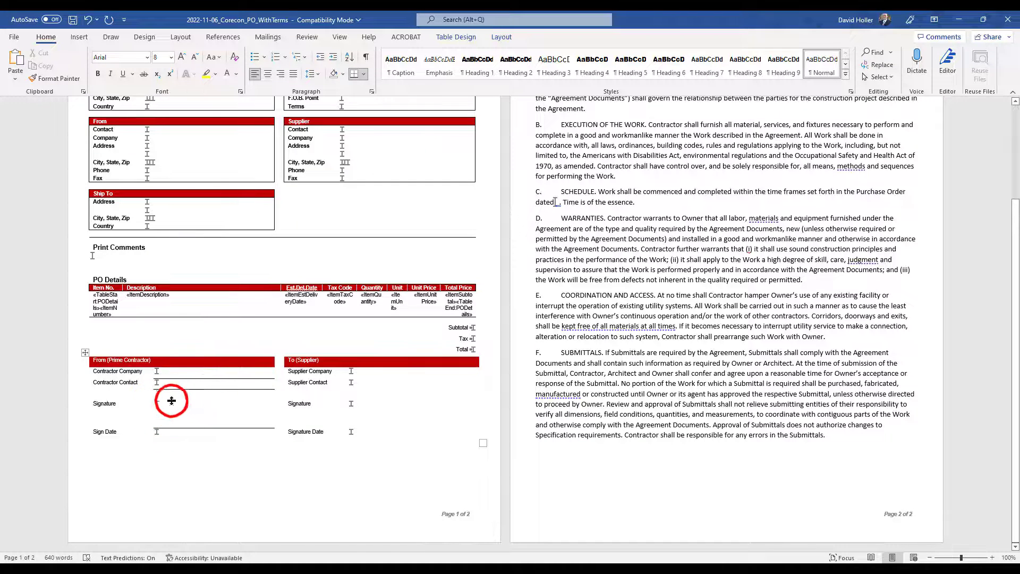
{"action": "key", "text": "ctrl+z"}
{"action": "left_click", "coordinate": [172, 433]}
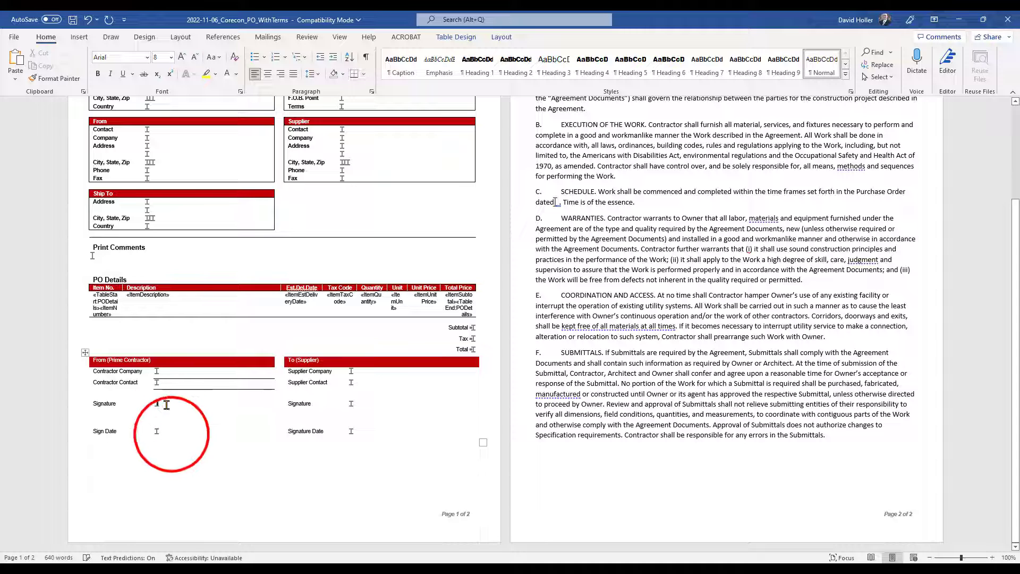
{"action": "key", "text": "ctrl+y"}
Apply the same bottom border to the supplier's Company, Contact, Signature and Signature Date value cells
{"action": "left_click", "coordinate": [359, 372]}
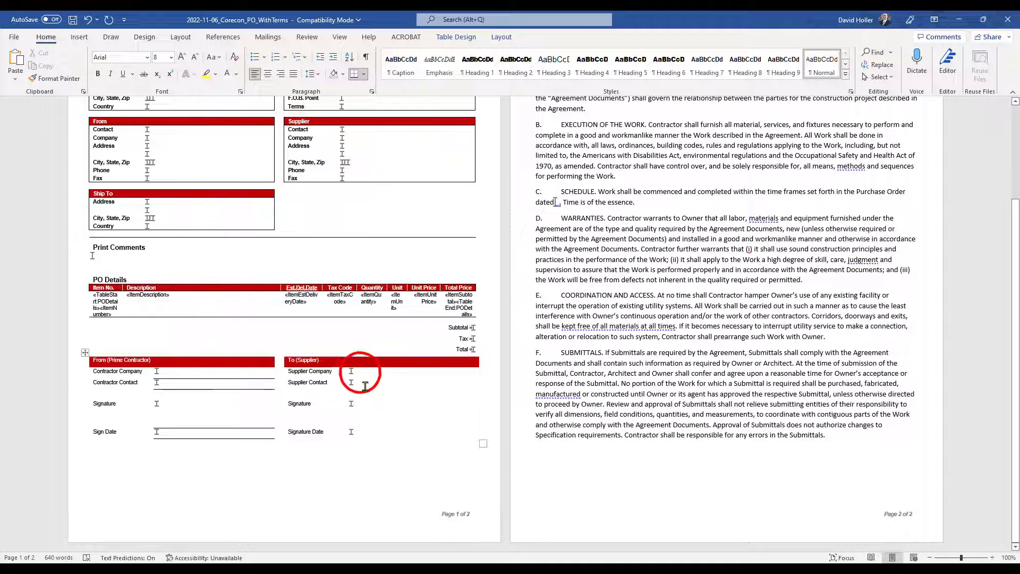
{"action": "left_click", "coordinate": [360, 372]}
{"action": "key", "text": "ctrl+y"}
{"action": "left_click", "coordinate": [370, 383]}
{"action": "key", "text": "ctrl+y"}
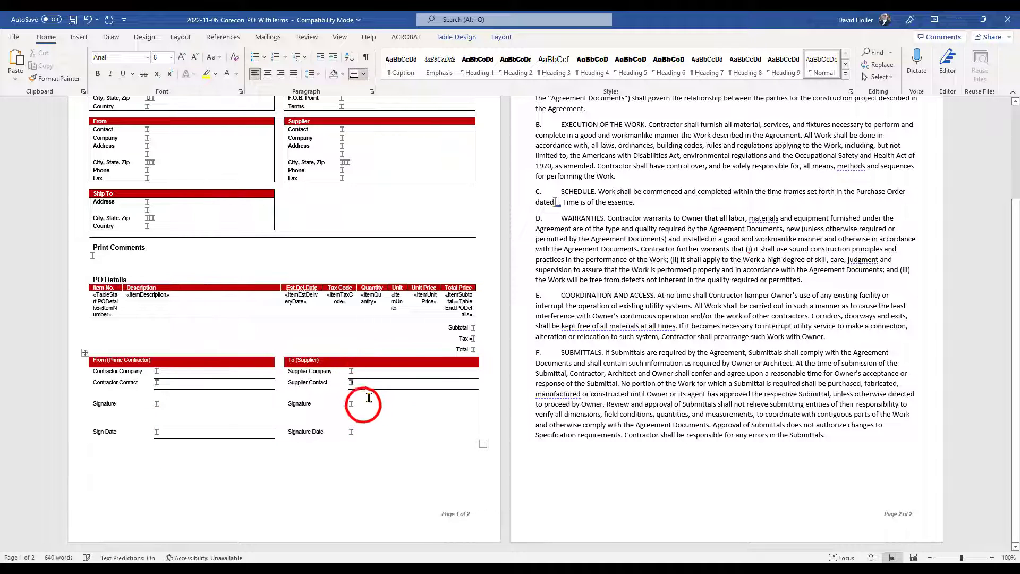
{"action": "key", "text": "ctrl+y"}
{"action": "left_click", "coordinate": [375, 434]}
{"action": "key", "text": "ctrl+y"}
Set the vertical alignment of the contractor's Signature label cell to Bottom
{"action": "left_click", "coordinate": [120, 405]}
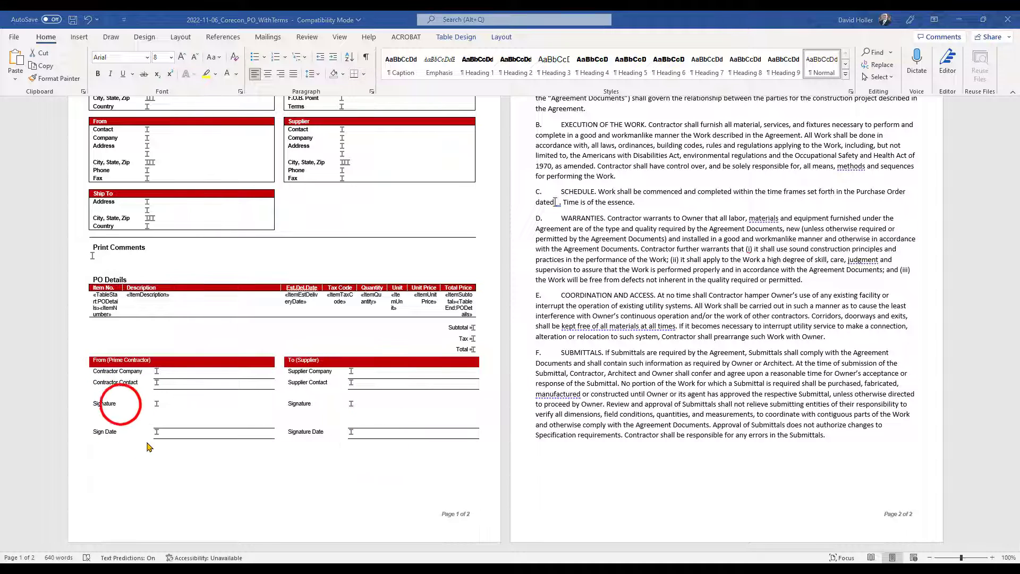
{"action": "triple_click", "coordinate": [121, 407]}
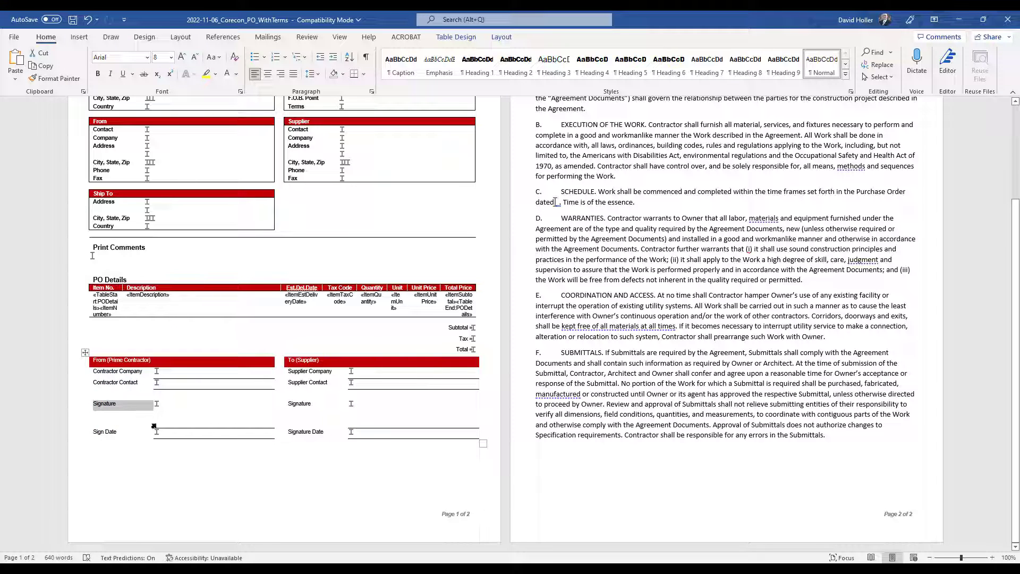
{"action": "right_click", "coordinate": [123, 411]}
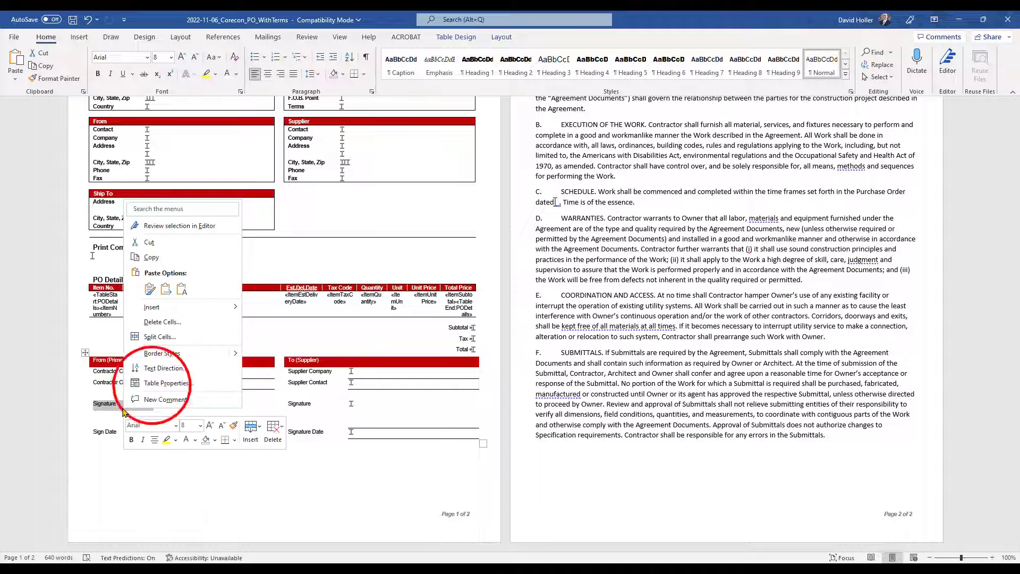
{"action": "left_click", "coordinate": [153, 388]}
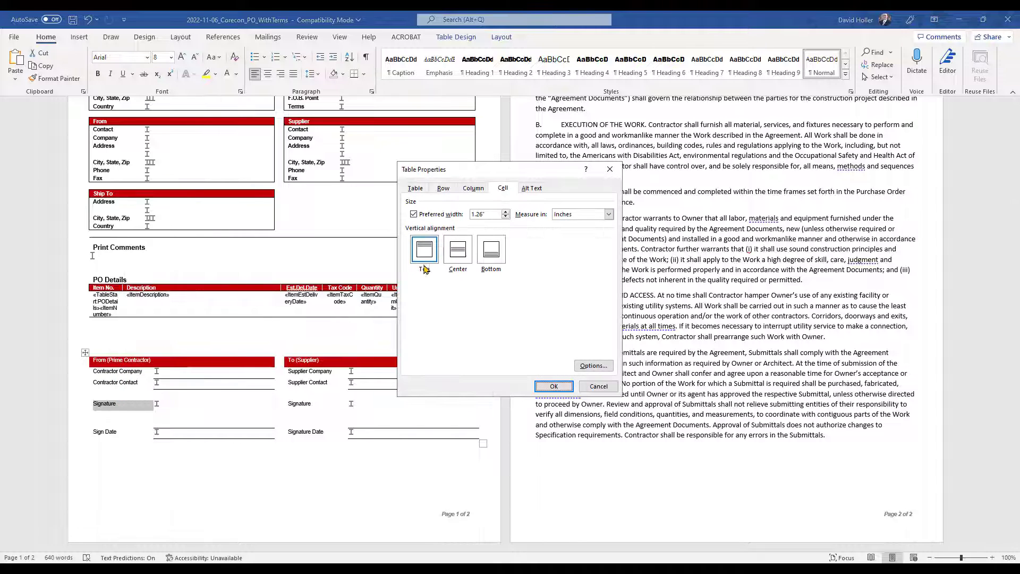
{"action": "left_click", "coordinate": [489, 260]}
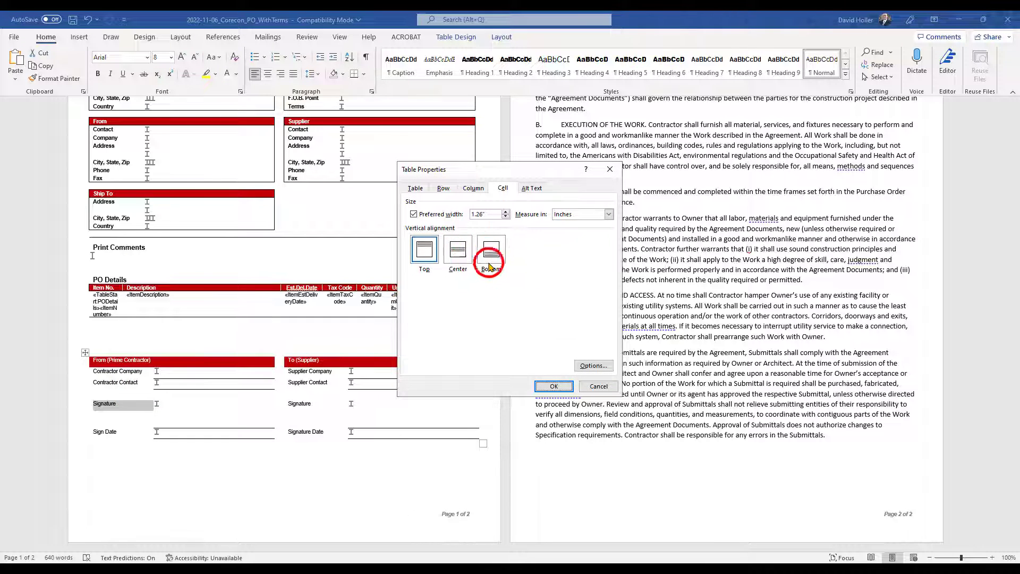
{"action": "left_click", "coordinate": [547, 389]}
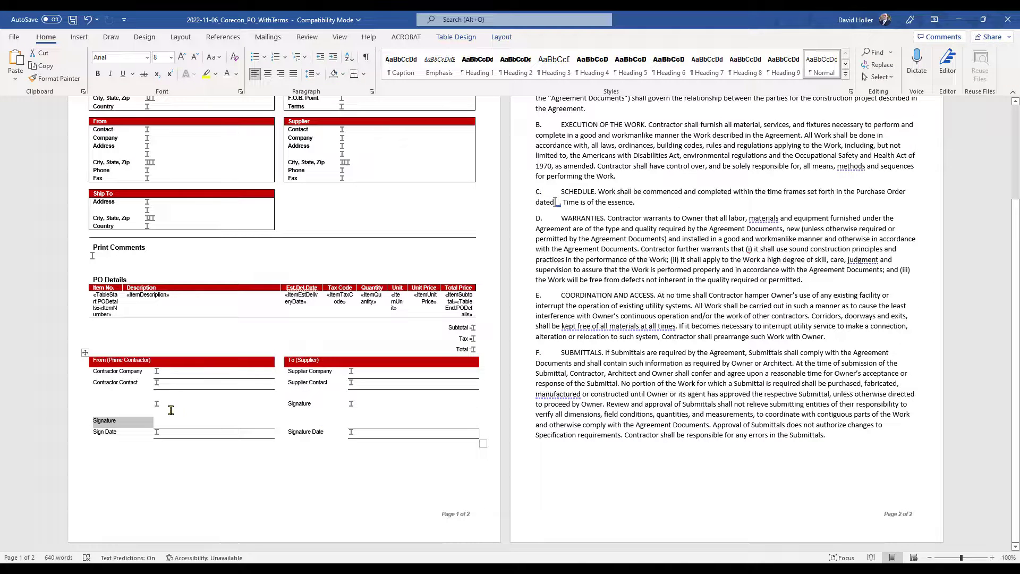
Set the vertical alignment of the supplier's Signature label cell to Bottom
{"action": "left_click", "coordinate": [300, 403]}
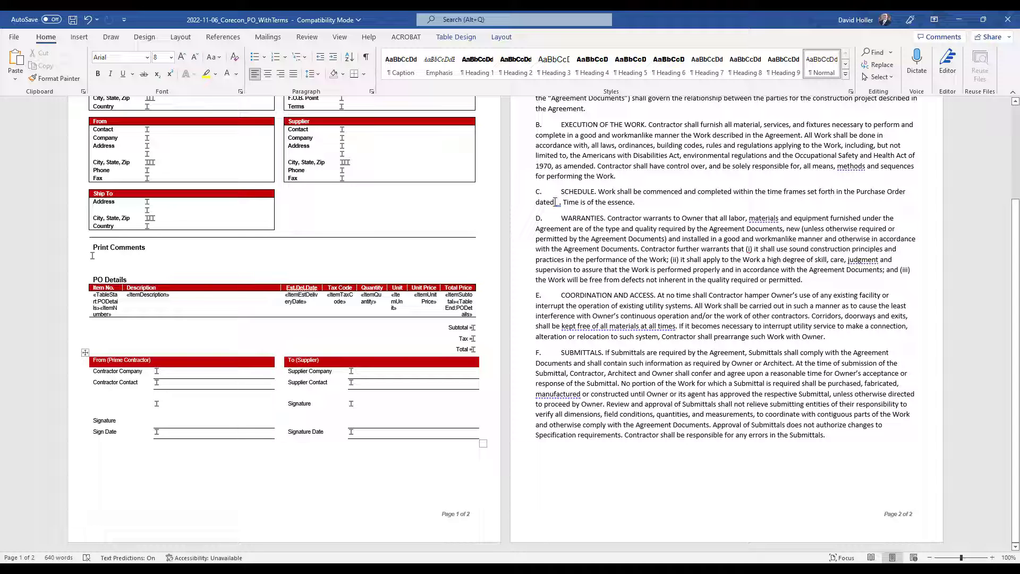
{"action": "right_click", "coordinate": [300, 404]}
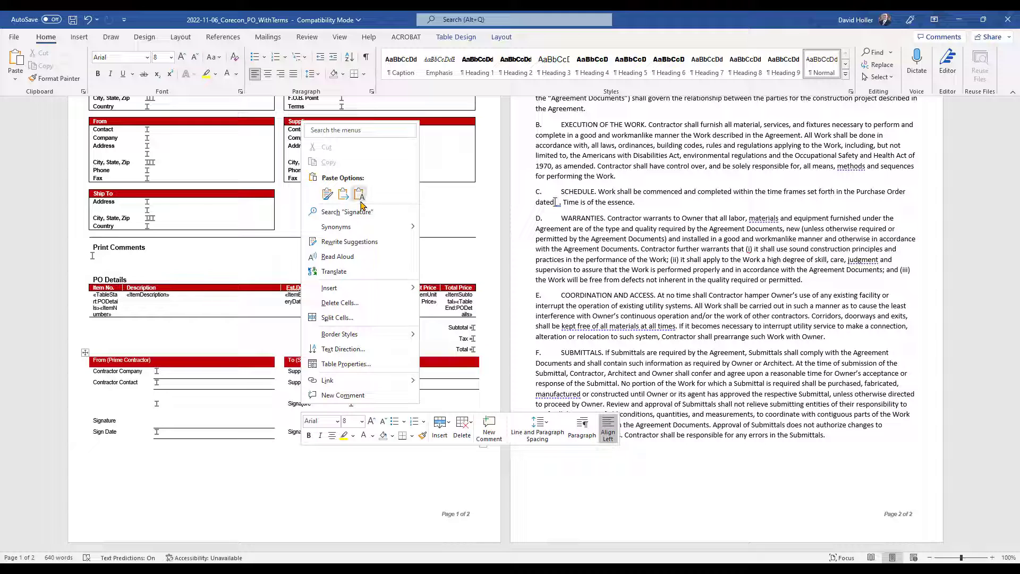
{"action": "left_click", "coordinate": [346, 364]}
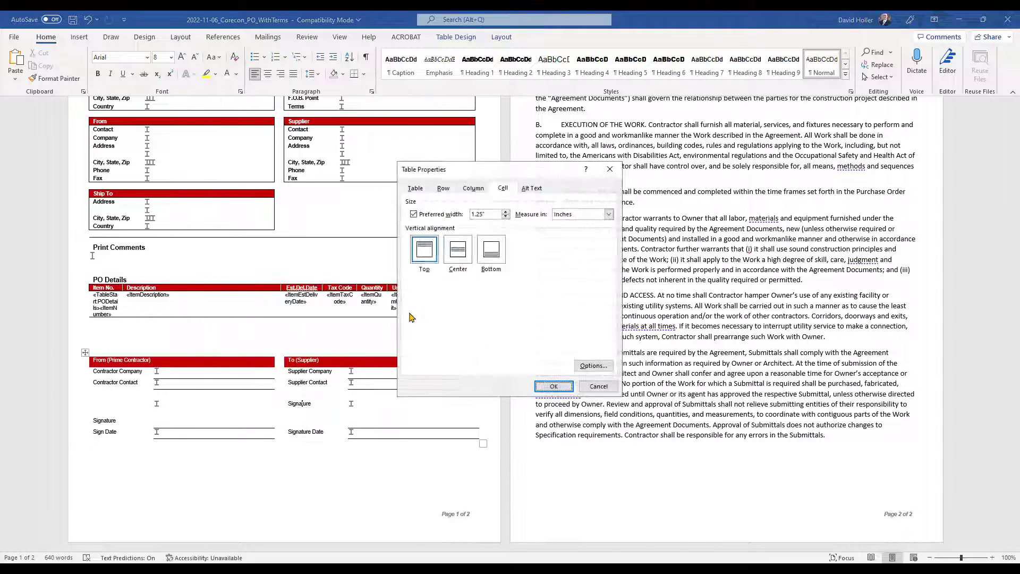
{"action": "left_click", "coordinate": [491, 249]}
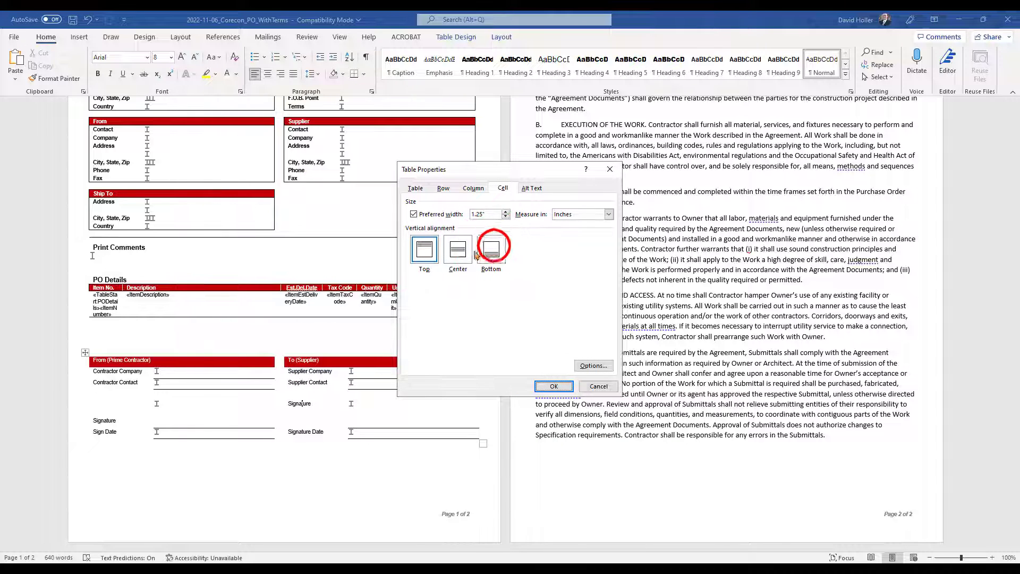
{"action": "left_click", "coordinate": [555, 387]}
{"action": "left_click", "coordinate": [312, 483]}
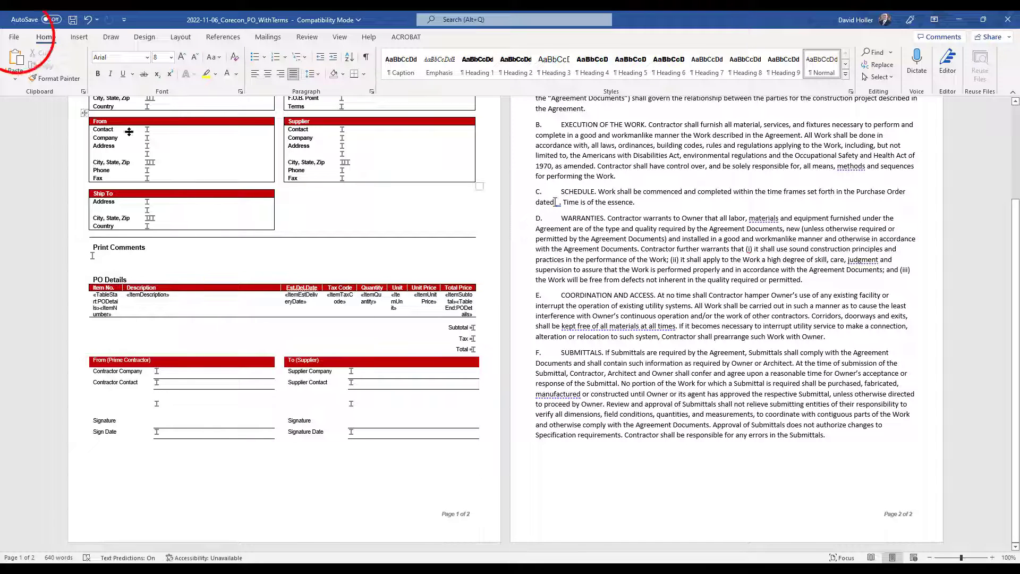
Save the template in Downloads as 2022-11-06_Corecon_PO_WithTerms in Word 97-2003 Document (*.doc) format and close the document
{"action": "left_click", "coordinate": [14, 36]}
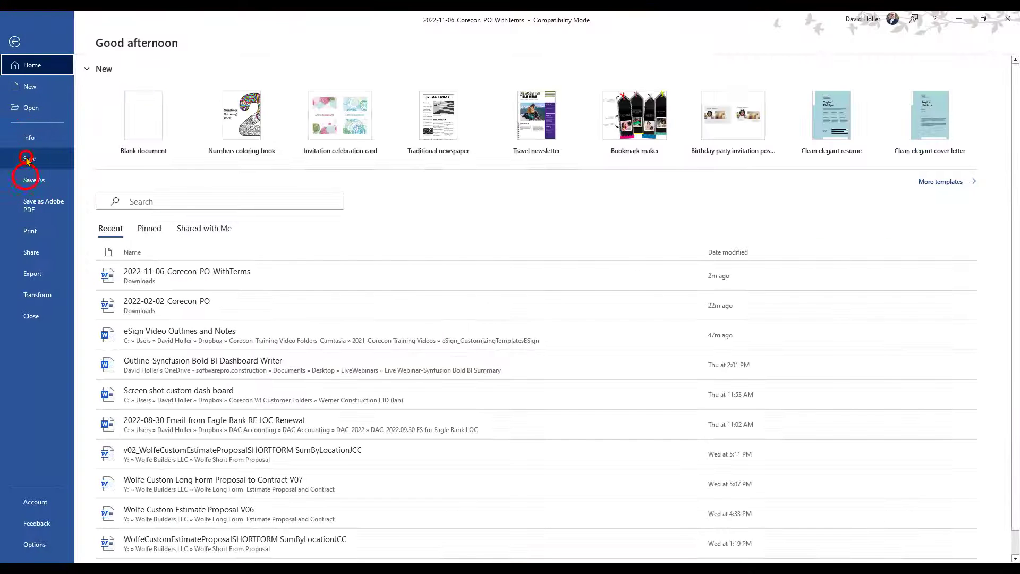
{"action": "left_click", "coordinate": [27, 158]}
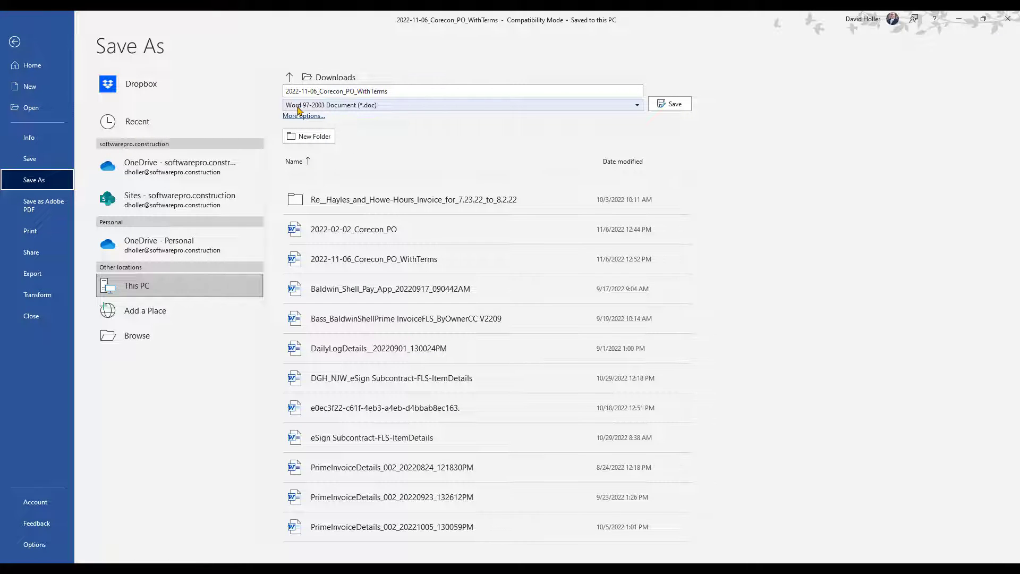
{"action": "left_click", "coordinate": [344, 108]}
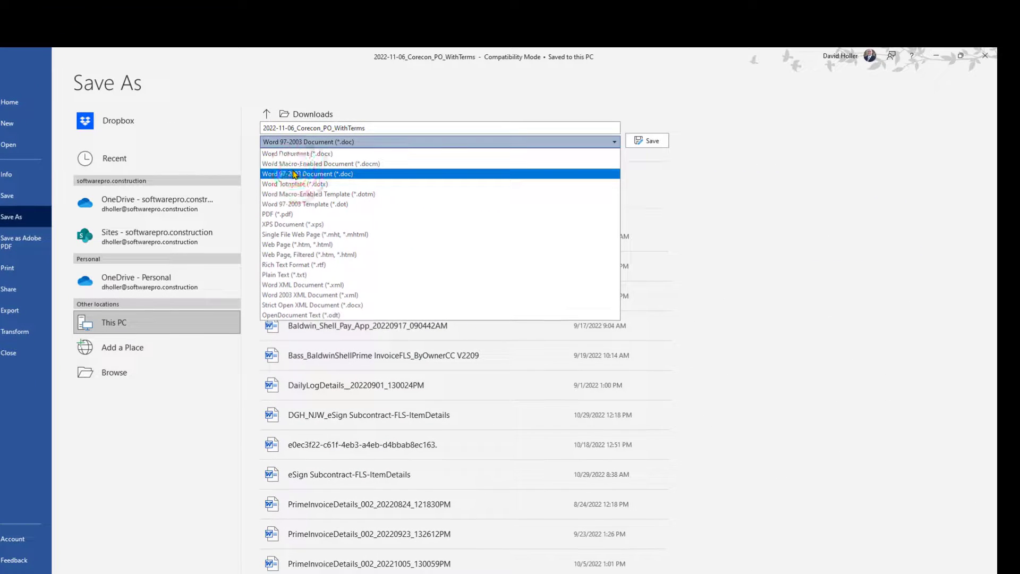
{"action": "left_click", "coordinate": [293, 174]}
{"action": "left_click", "coordinate": [647, 142]}
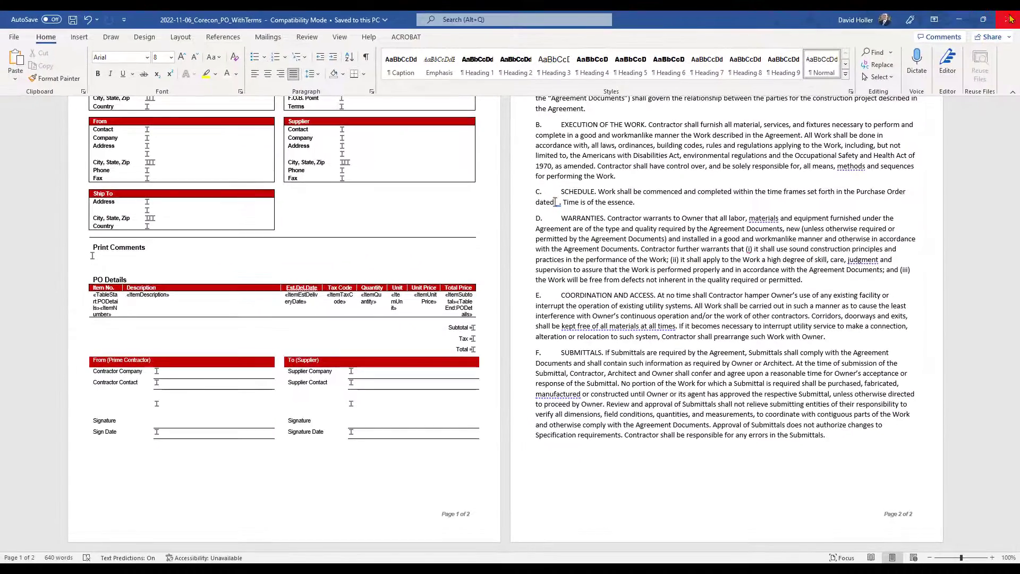
{"action": "left_click", "coordinate": [985, 56]}
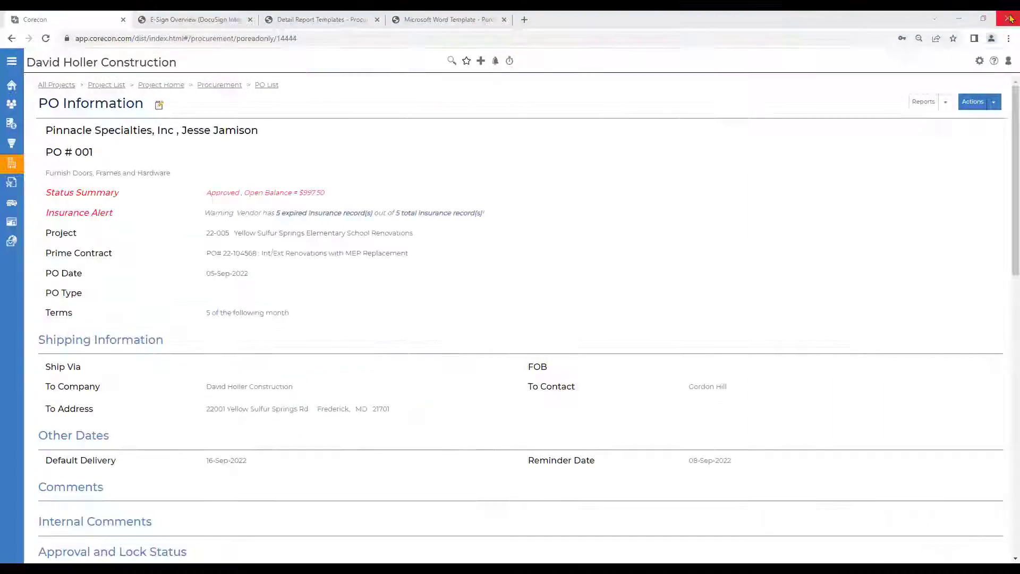
In Corecon's settings, go to the Detail Report Templates and open the Word template upload form
{"action": "left_click", "coordinate": [979, 61]}
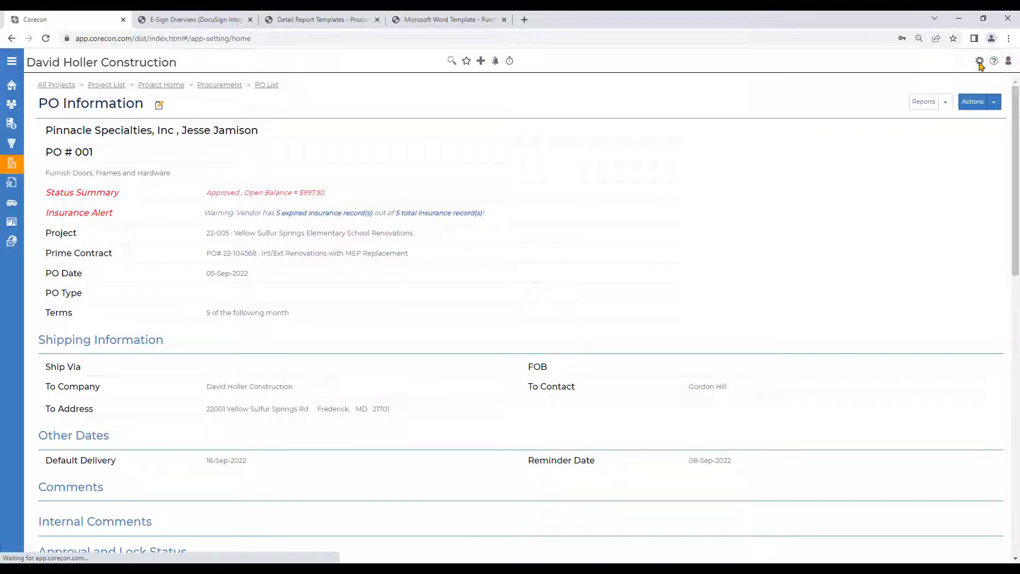
{"action": "left_click", "coordinate": [21, 157]}
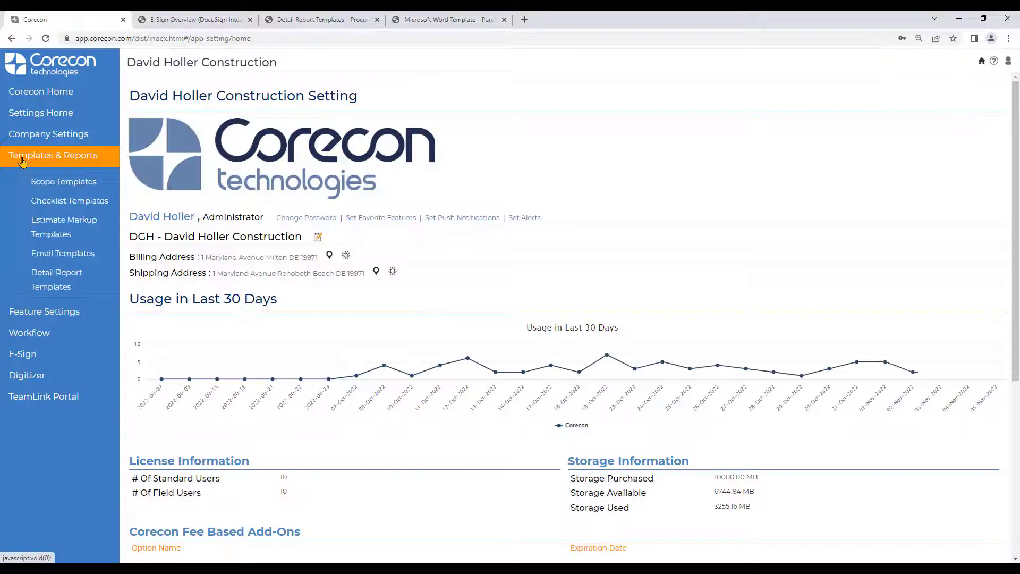
{"action": "left_click", "coordinate": [46, 278]}
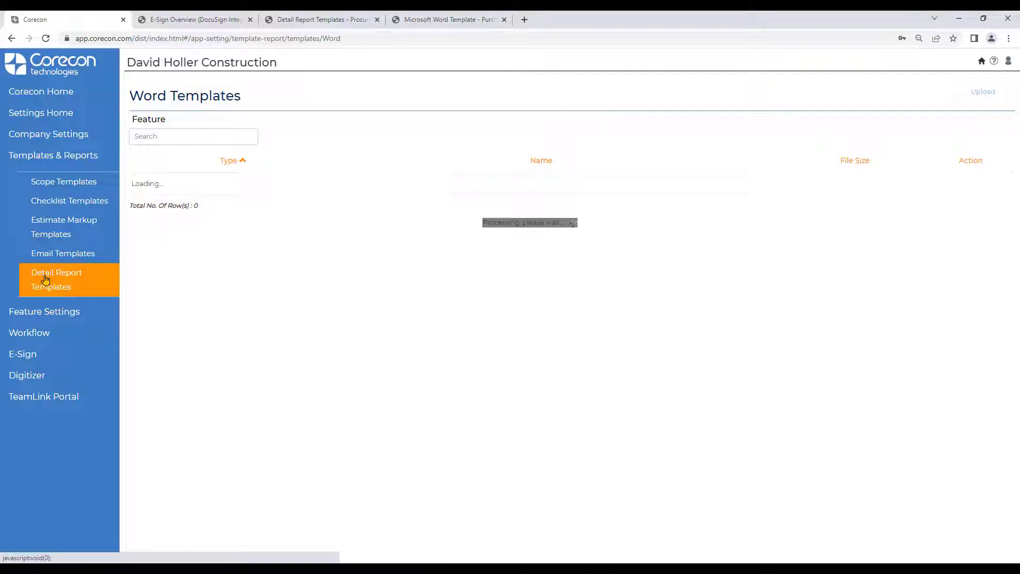
{"action": "left_click", "coordinate": [981, 92]}
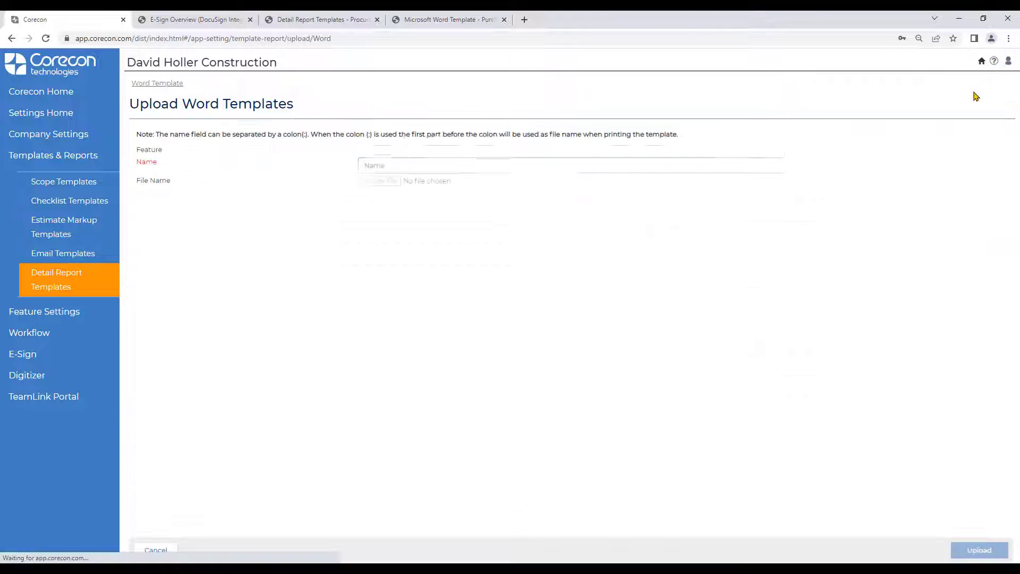
Set the Word template's feature to PO and its name to CustomDS_PurchaseOrderWithTerms_PO
{"action": "left_click", "coordinate": [415, 157]}
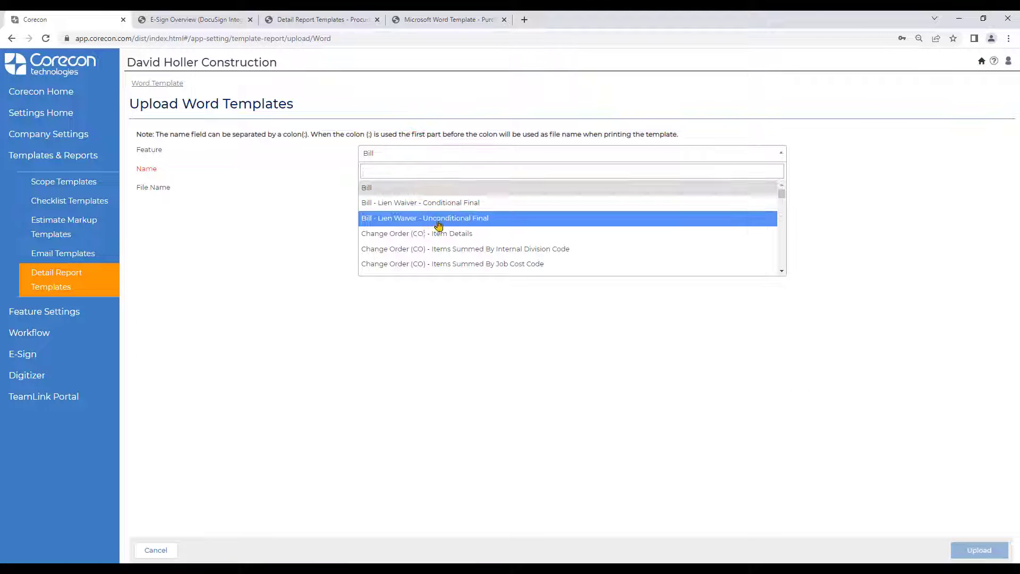
{"action": "scroll", "coordinate": [438, 226], "scroll_direction": "down", "scroll_amount": 15}
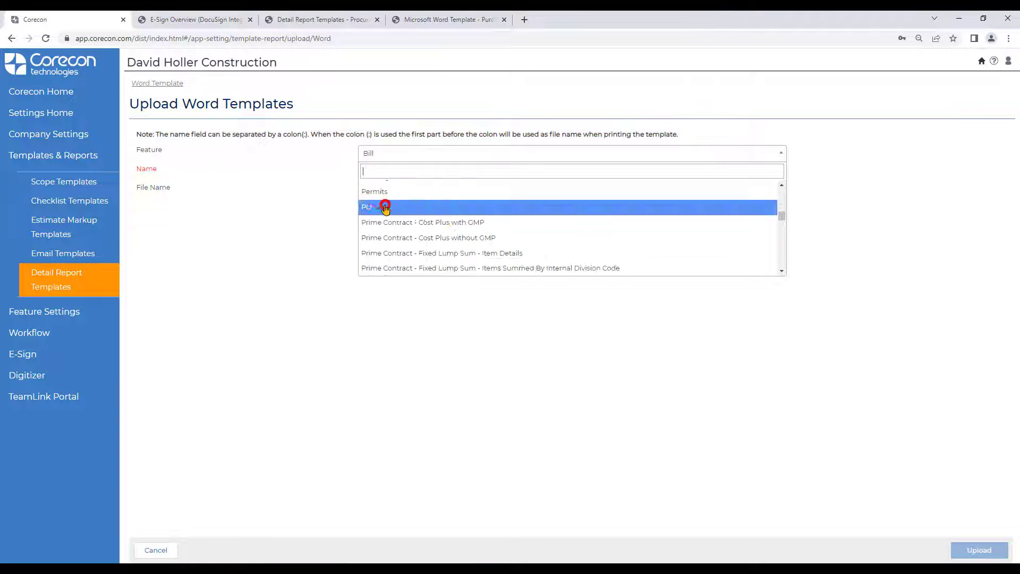
{"action": "left_click", "coordinate": [385, 208]}
{"action": "left_click", "coordinate": [391, 172]}
{"action": "right_click", "coordinate": [392, 171]}
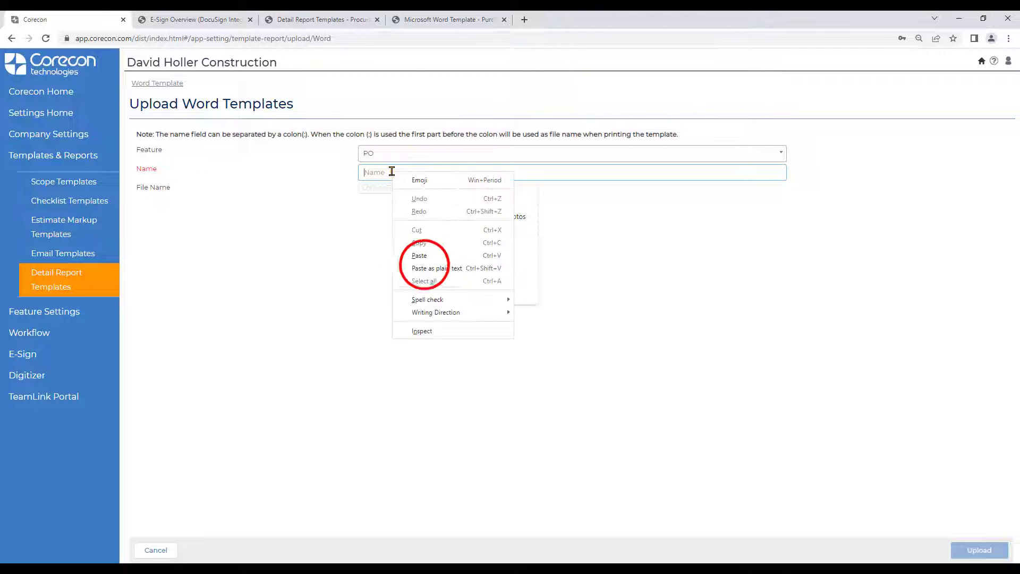
{"action": "left_click", "coordinate": [422, 268]}
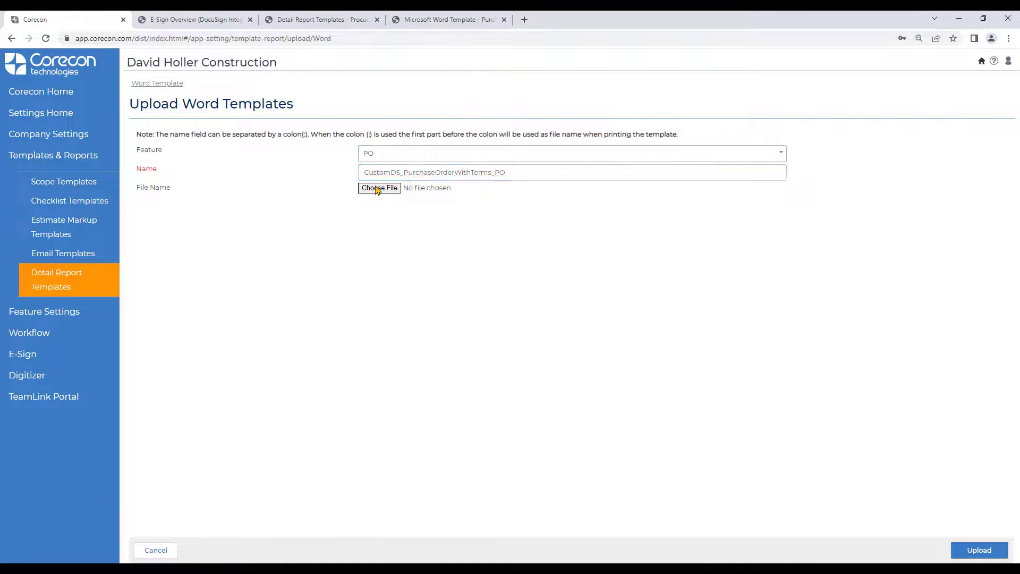
Choose 2022-11-06_Corecon_PO_WithTerms from Downloads as the template file and upload it
{"action": "left_click", "coordinate": [376, 190]}
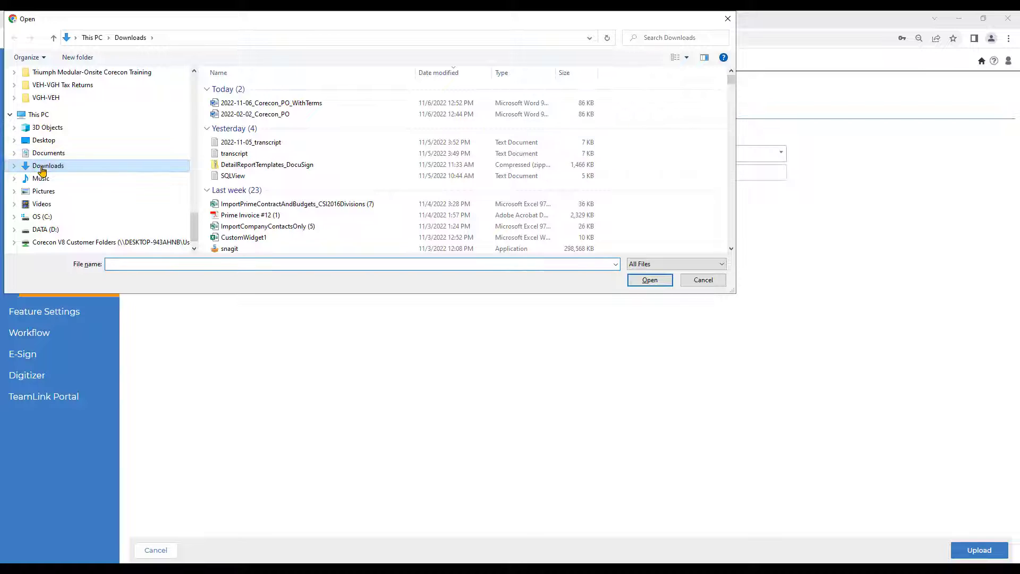
{"action": "left_click", "coordinate": [262, 102]}
{"action": "left_click", "coordinate": [648, 280]}
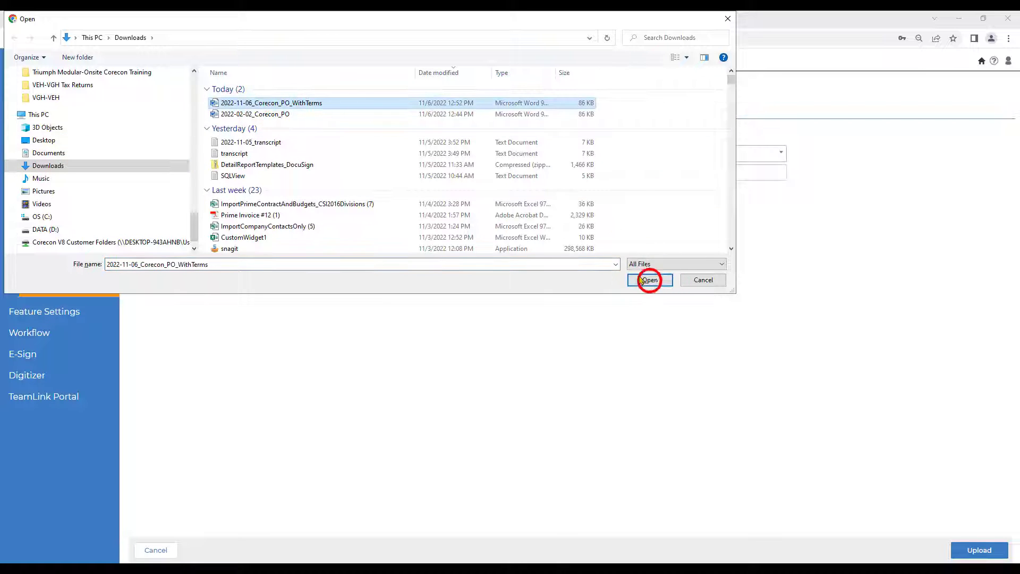
{"action": "left_click", "coordinate": [969, 554]}
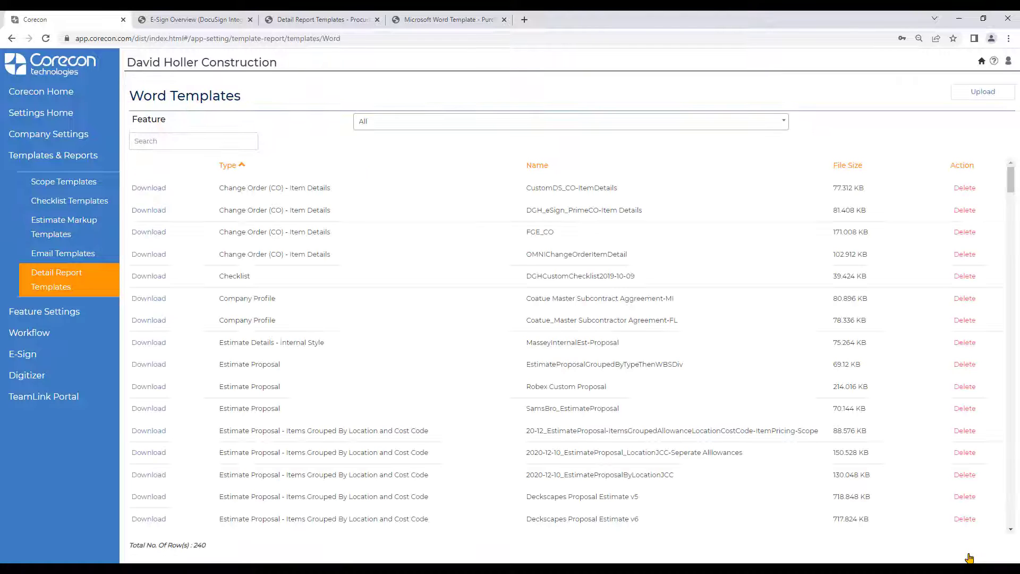
Preview the PO Detail report of project 22-005's PO # 001 as PDF (Adobe Acrobat) with the CustomDS_PurchaseOrderWithTerms_PO template, then close the preview
{"action": "left_click", "coordinate": [28, 95]}
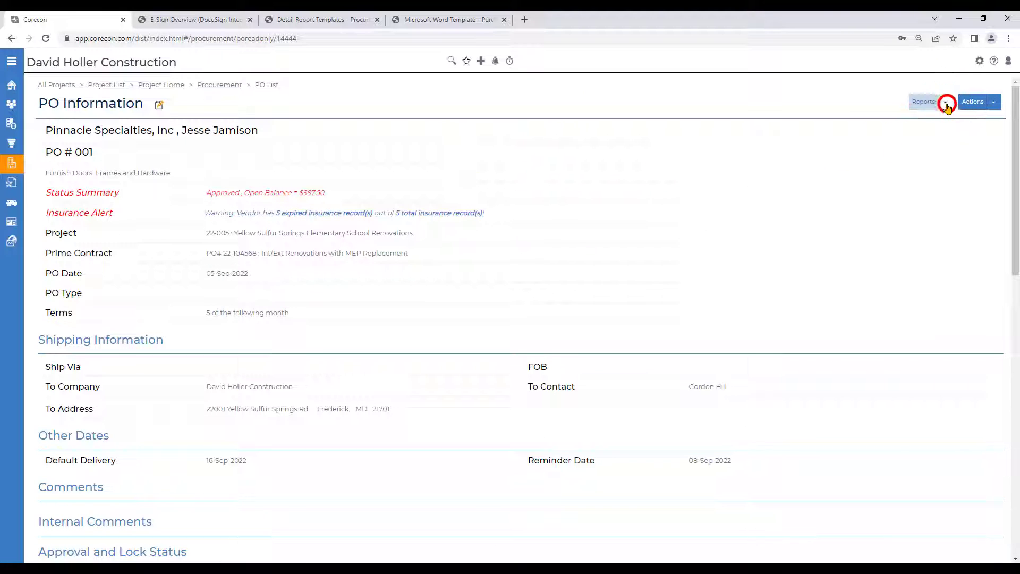
{"action": "left_click", "coordinate": [945, 102]}
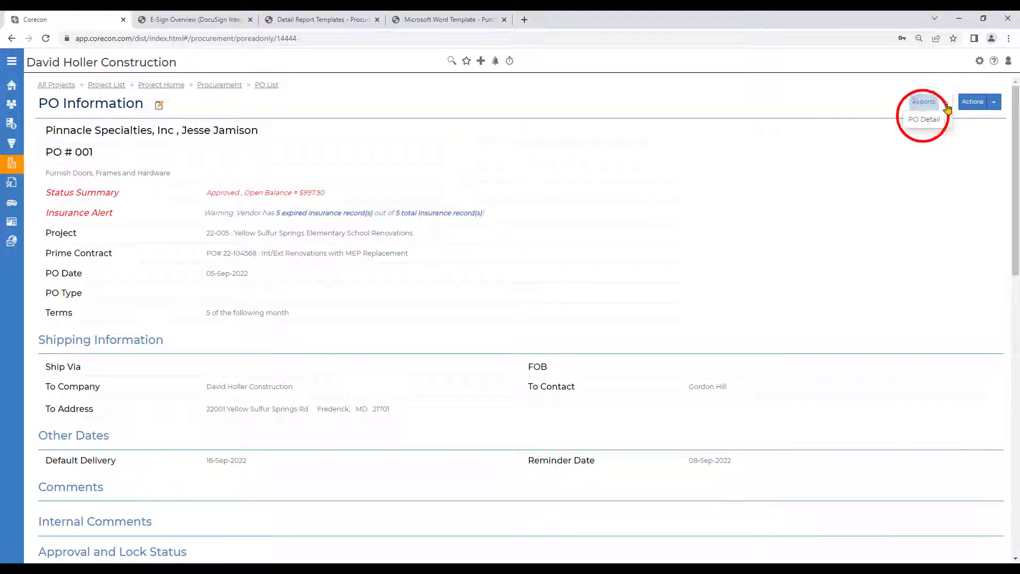
{"action": "left_click", "coordinate": [924, 119]}
{"action": "left_click", "coordinate": [507, 133]}
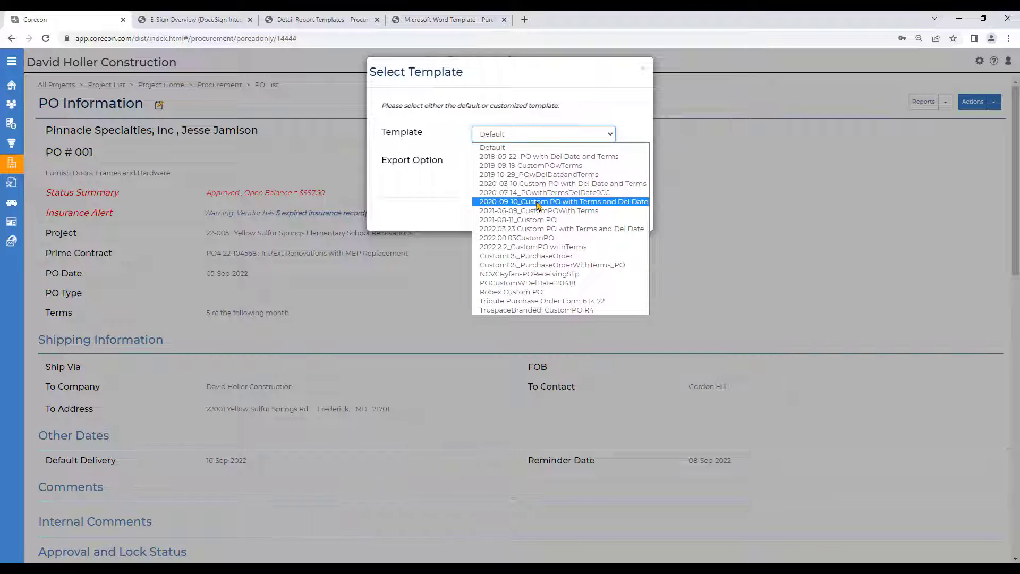
{"action": "left_click", "coordinate": [533, 265]}
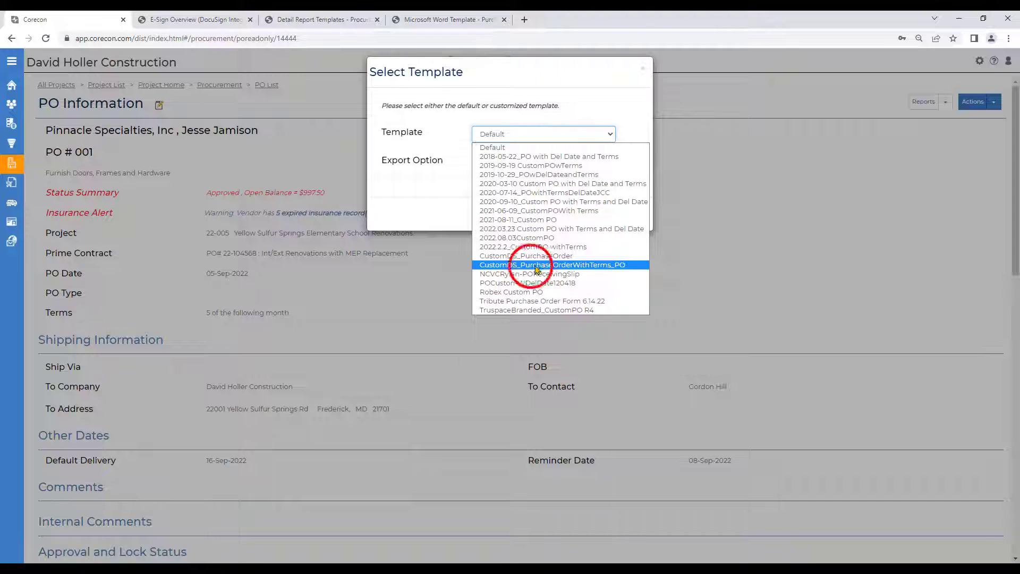
{"action": "left_click", "coordinate": [505, 161]}
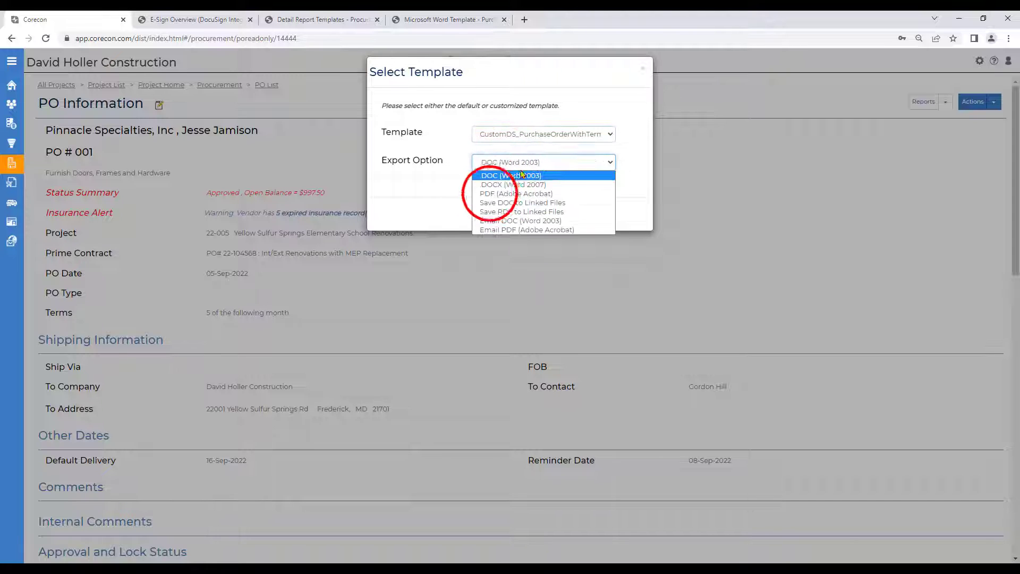
{"action": "left_click", "coordinate": [493, 195]}
{"action": "left_click", "coordinate": [502, 215]}
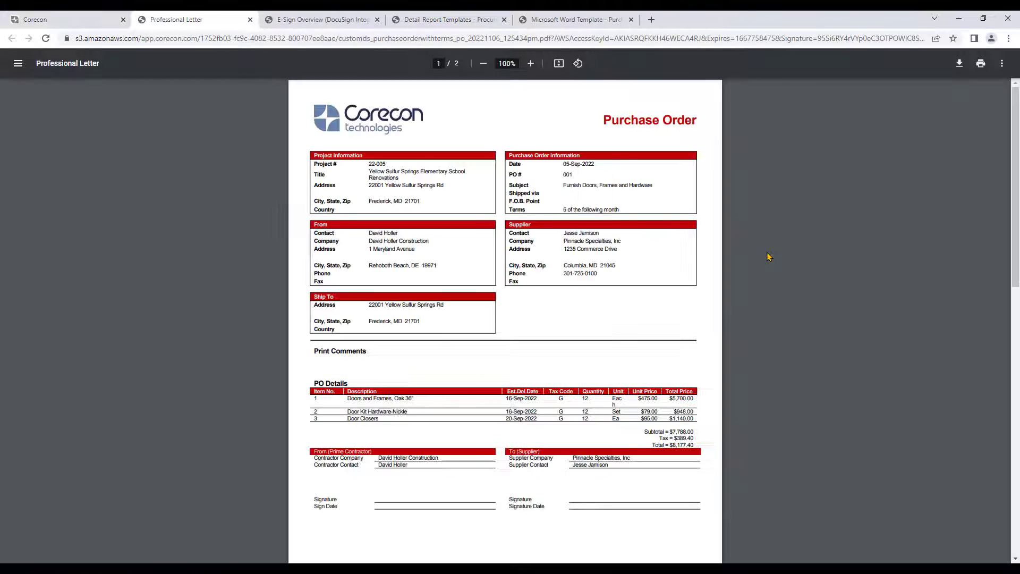
{"action": "scroll", "coordinate": [675, 312], "scroll_direction": "down", "scroll_amount": 3}
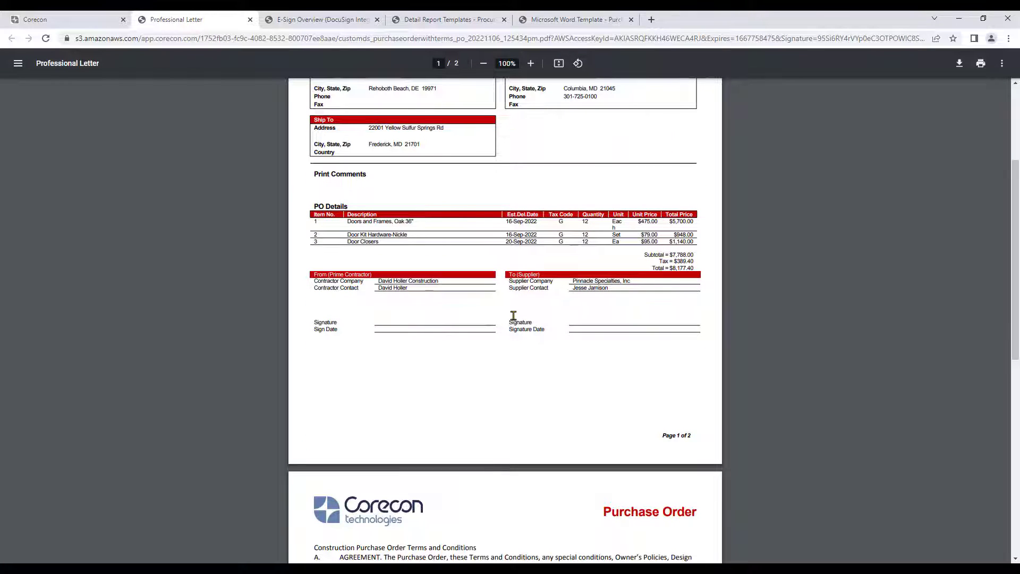
{"action": "left_click", "coordinate": [250, 20]}
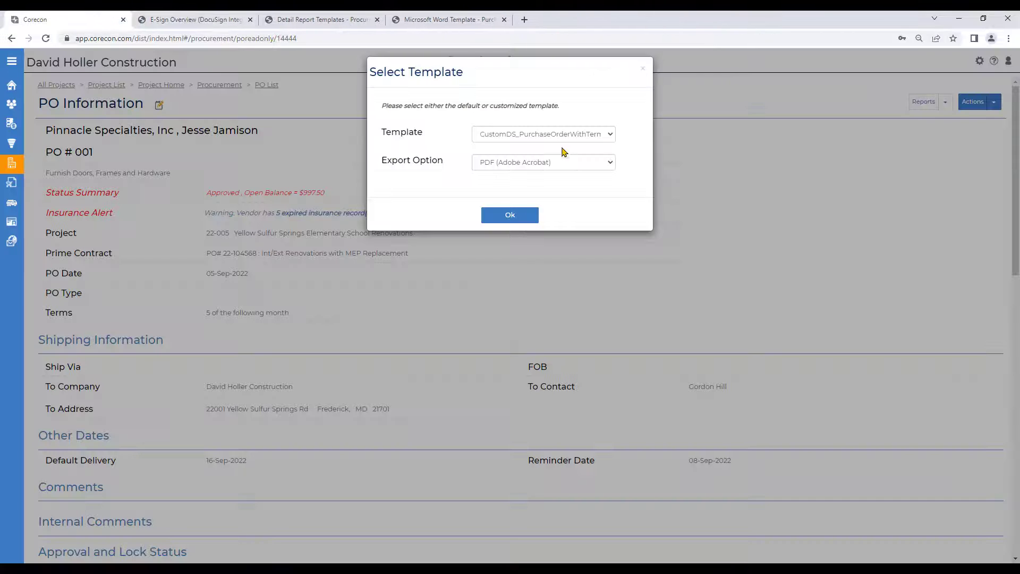
Export the PO Detail report with the Save PDF to Linked Files option
{"action": "left_click", "coordinate": [610, 165]}
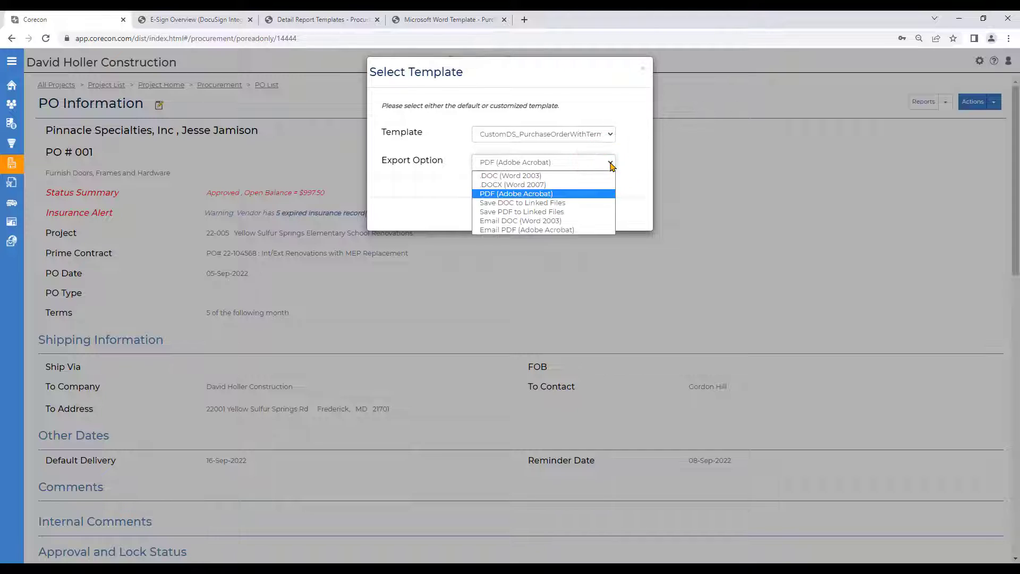
{"action": "left_click", "coordinate": [510, 213]}
{"action": "left_click", "coordinate": [511, 215]}
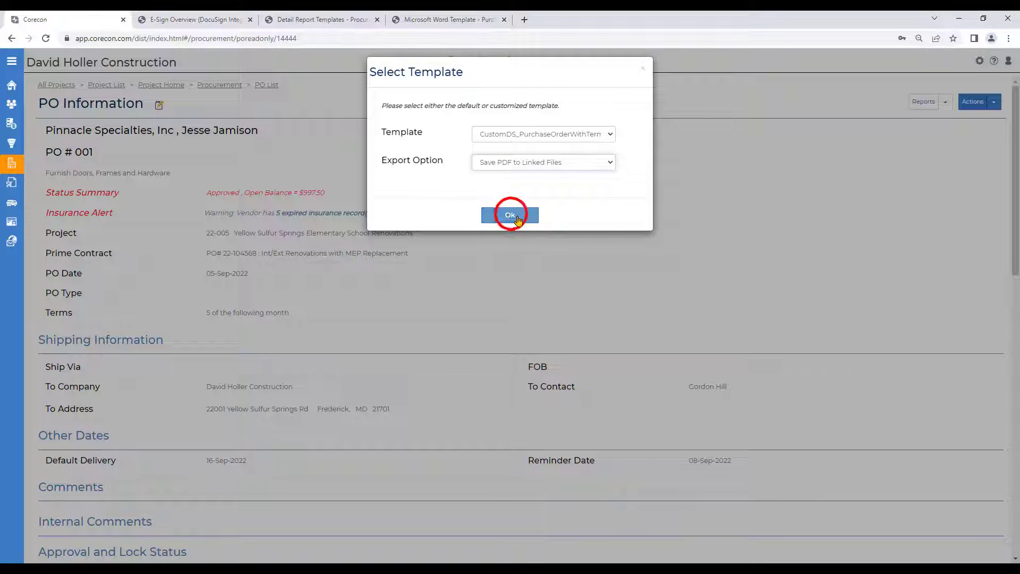
Start E-sign for the CustomDS_PurchaseOrderWithTerms_PO PDF in the PO's Linked Files
{"action": "scroll", "coordinate": [478, 273], "scroll_direction": "down", "scroll_amount": 15}
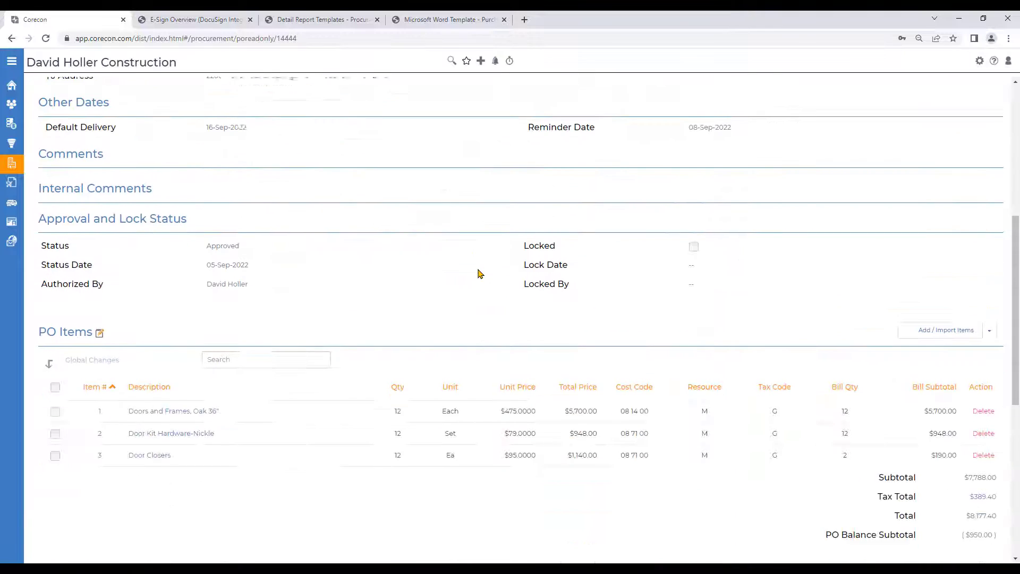
{"action": "scroll", "coordinate": [222, 470], "scroll_direction": "up", "scroll_amount": 2}
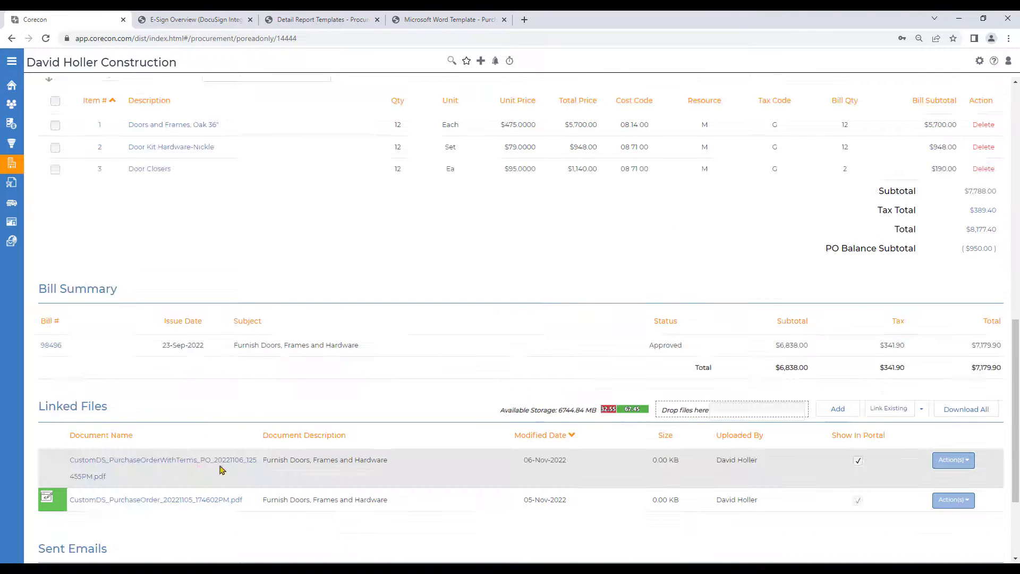
{"action": "left_click", "coordinate": [967, 463]}
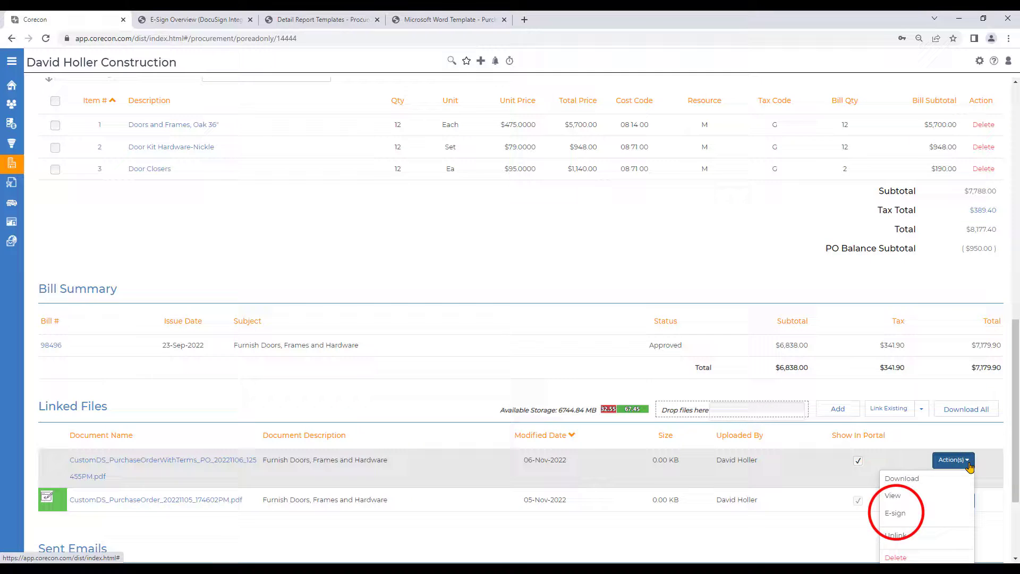
{"action": "left_click", "coordinate": [894, 513]}
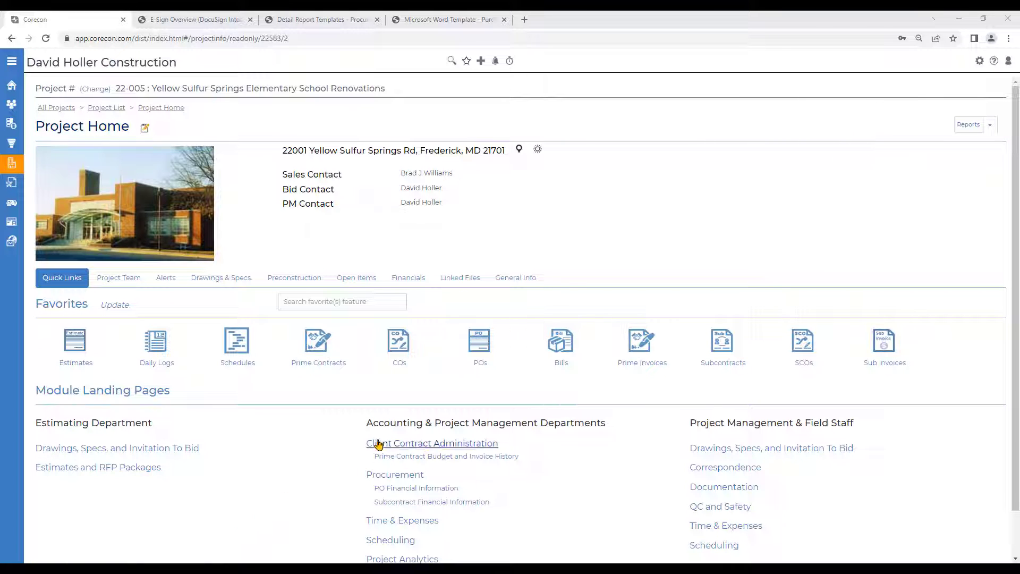
Go to the project's Client Contract Administration and open its list of prime contracts
{"action": "left_click", "coordinate": [405, 446]}
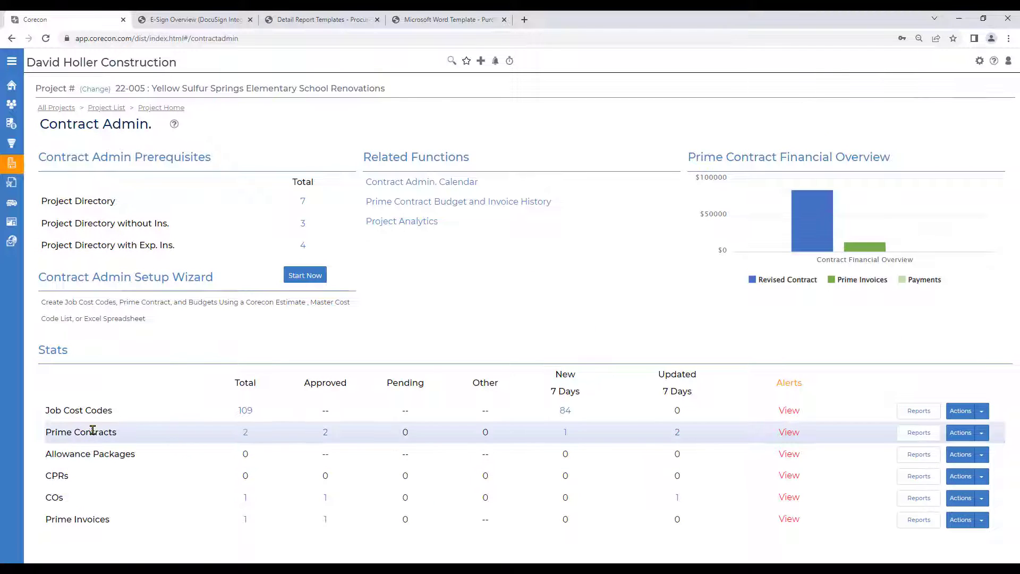
{"action": "left_click", "coordinate": [244, 432]}
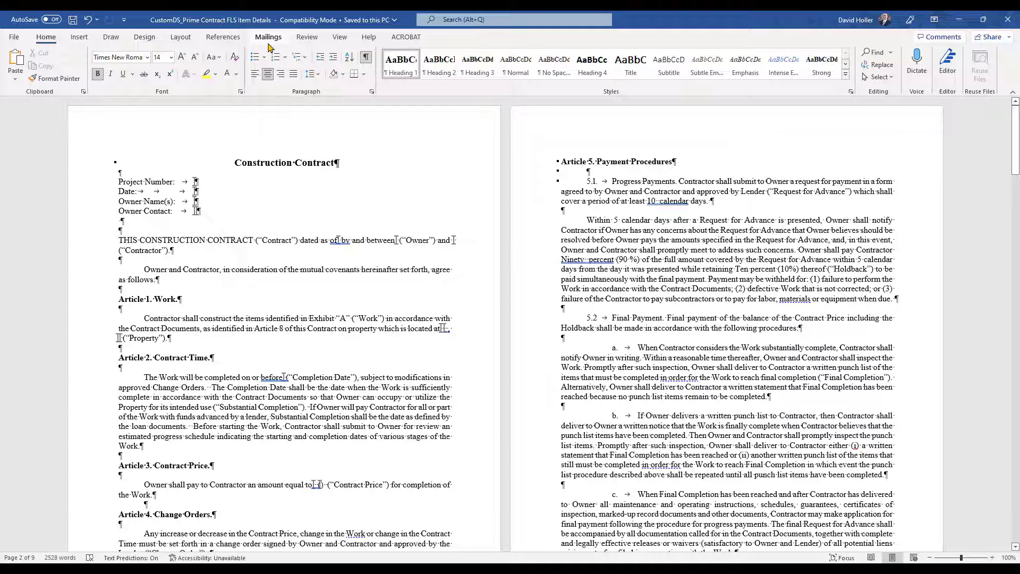
In Word, save the contract template in Downloads as CustomDS_Prime Contract FLS Item Details in Word 97-2003 Document (*.doc) format
{"action": "left_click", "coordinate": [14, 38]}
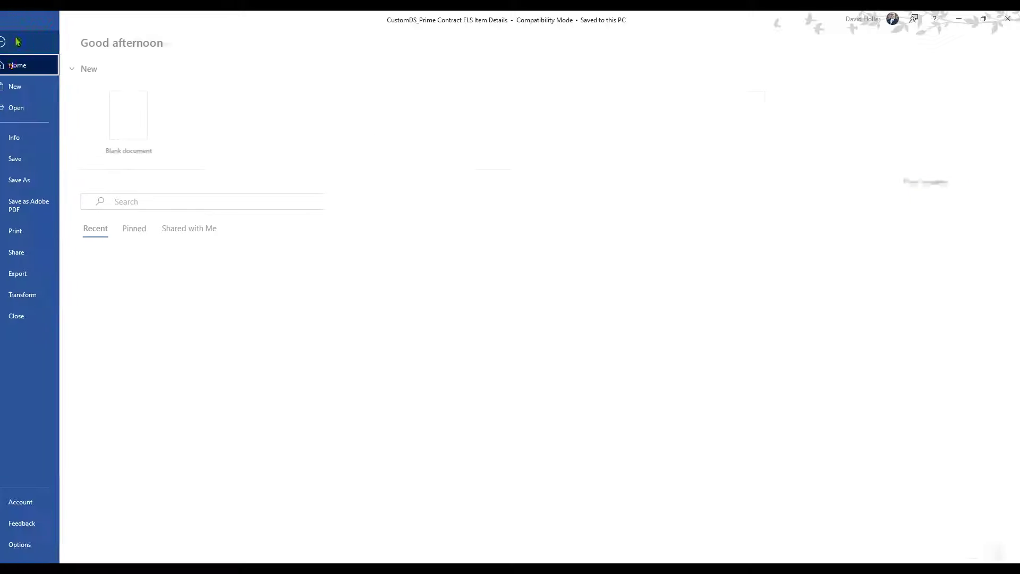
{"action": "left_click", "coordinate": [29, 180]}
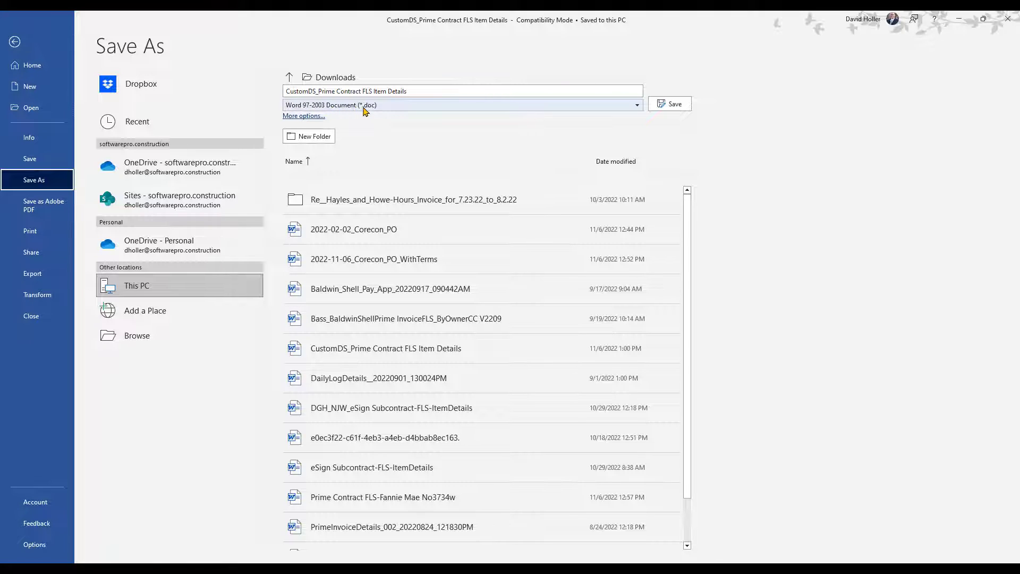
{"action": "left_click", "coordinate": [674, 104]}
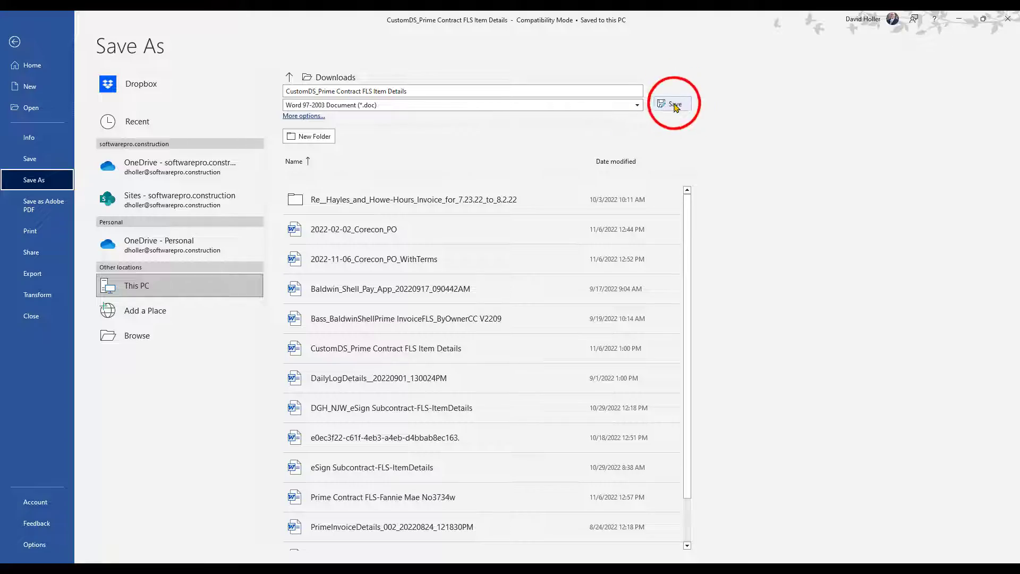
Hide the formatting marks and delete the Owner and Contractor signature block below the contract's effective date, ahead of Exhibit A
{"action": "scroll", "coordinate": [419, 346], "scroll_direction": "down", "scroll_amount": 10}
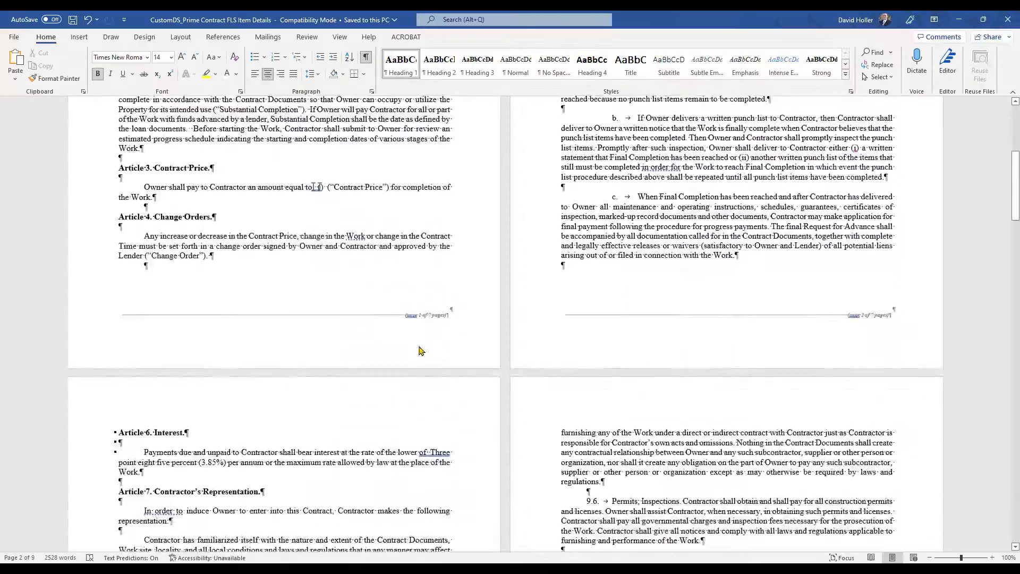
{"action": "scroll", "coordinate": [419, 346], "scroll_direction": "down", "scroll_amount": 15}
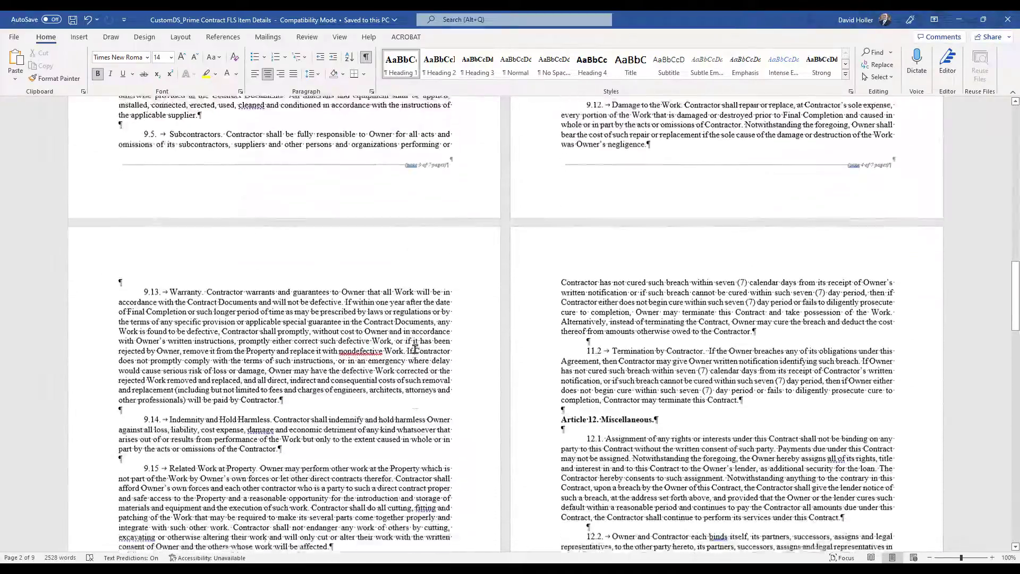
{"action": "scroll", "coordinate": [414, 351], "scroll_direction": "down", "scroll_amount": 5}
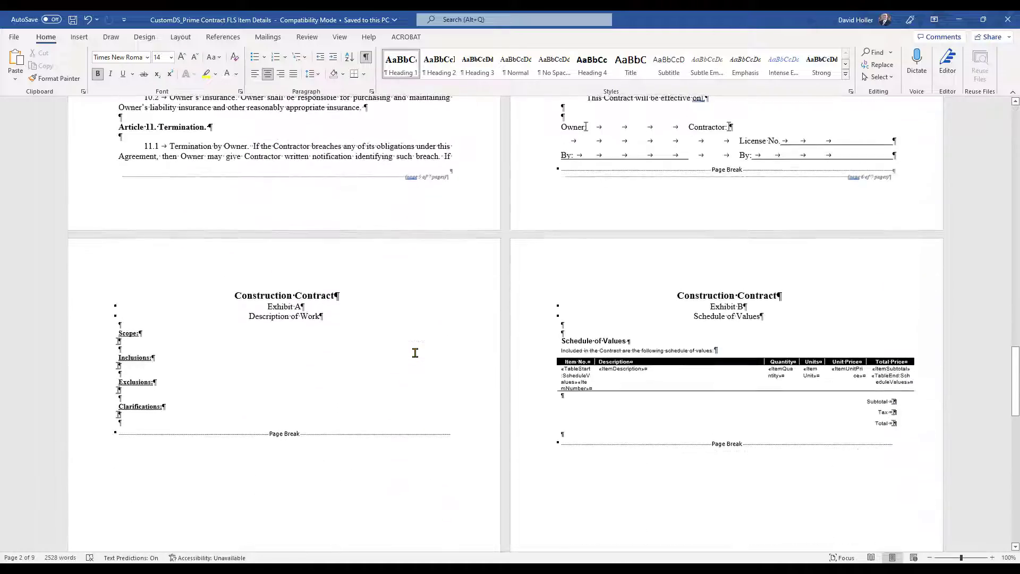
{"action": "scroll", "coordinate": [415, 353], "scroll_direction": "down", "scroll_amount": 1}
{"action": "scroll", "coordinate": [415, 353], "scroll_direction": "up", "scroll_amount": 4}
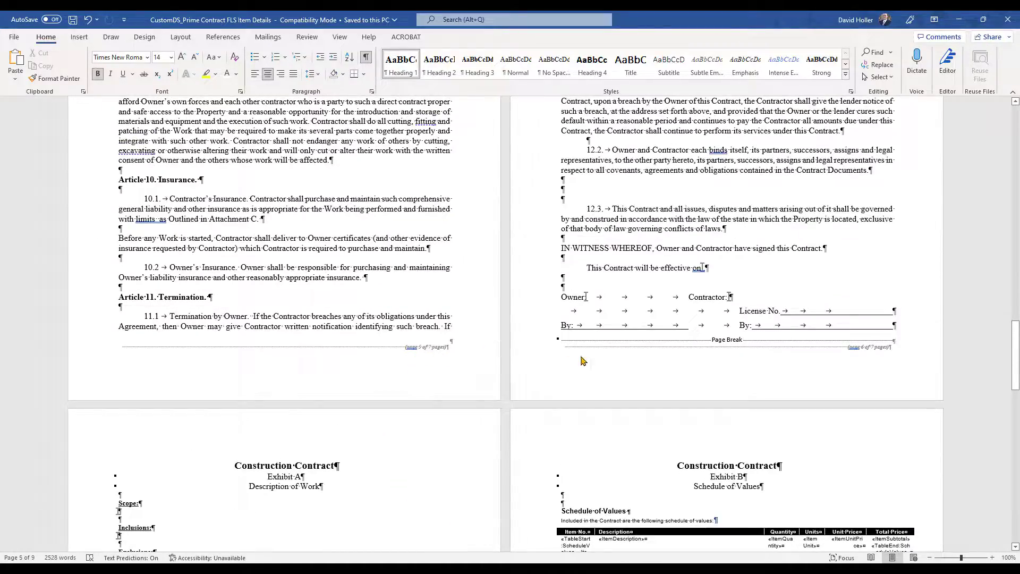
{"action": "left_click", "coordinate": [558, 296]}
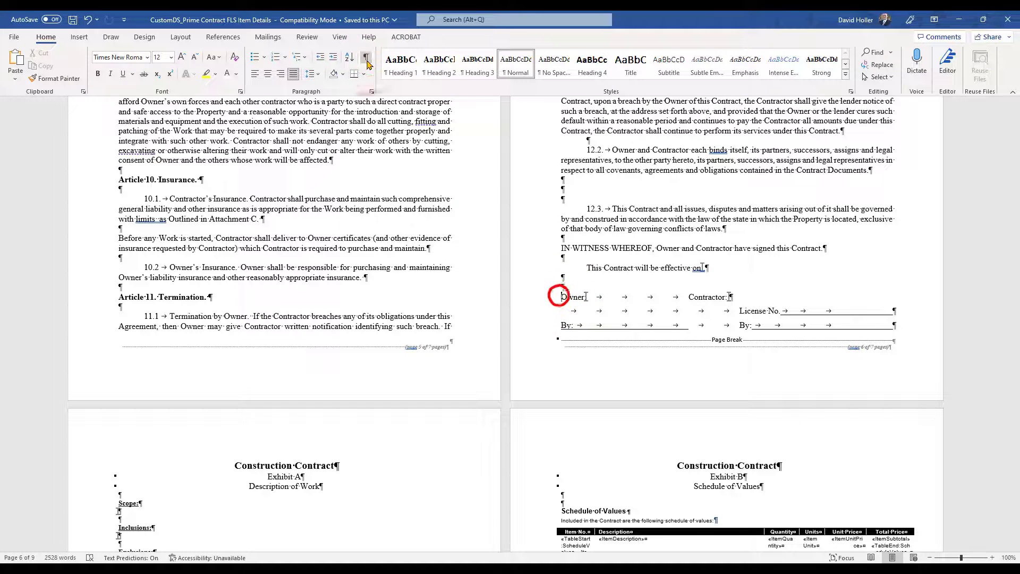
{"action": "left_click_drag", "start_coordinate": [565, 296], "coordinate": [679, 306]}
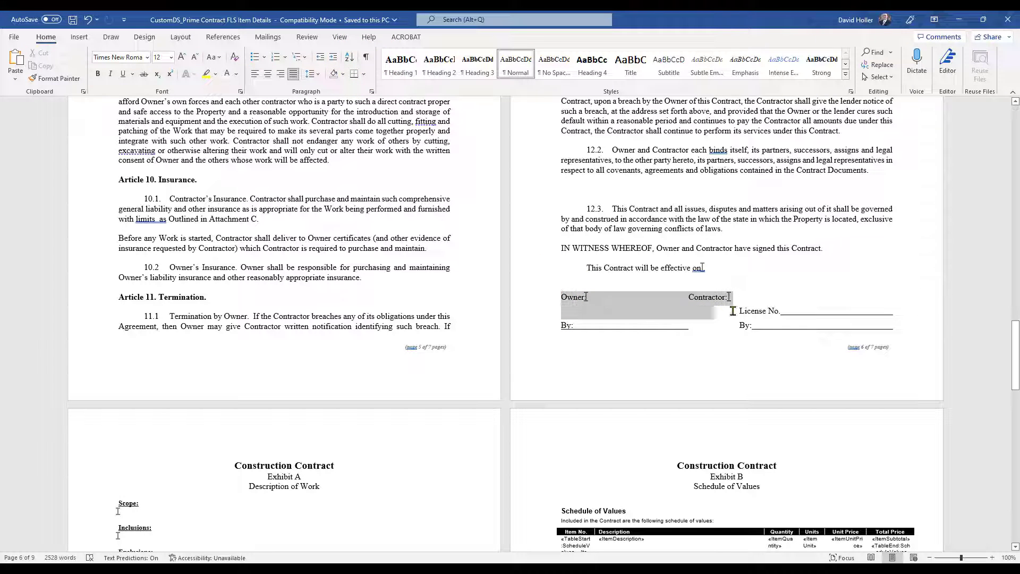
{"action": "left_click_drag", "start_coordinate": [780, 316], "coordinate": [898, 325]}
{"action": "key", "text": "Delete"}
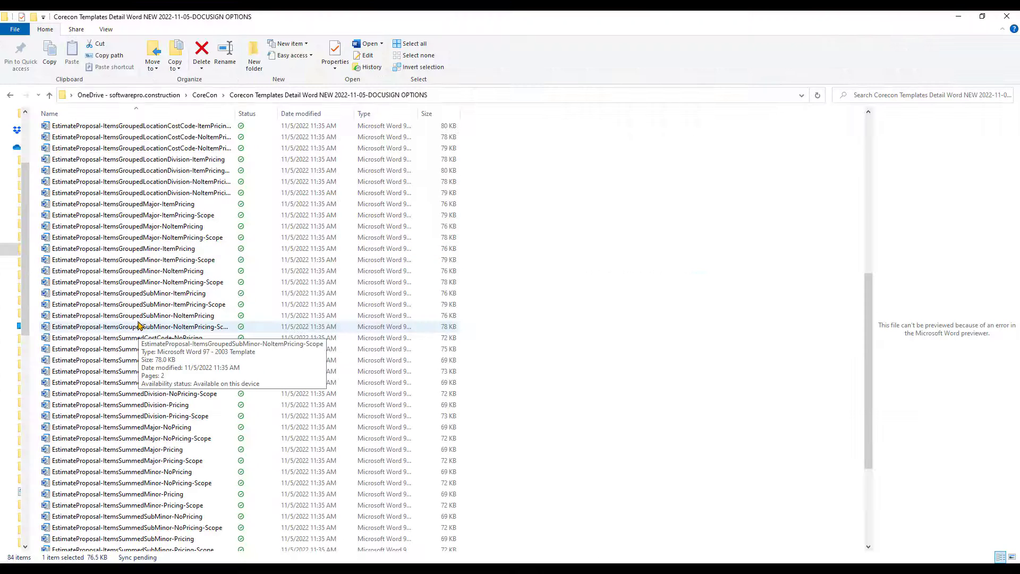
Open the PrimeContract-FLS-ItemDetails template from the Corecon DocuSign options templates folder
{"action": "scroll", "coordinate": [142, 325], "scroll_direction": "down", "scroll_amount": 5}
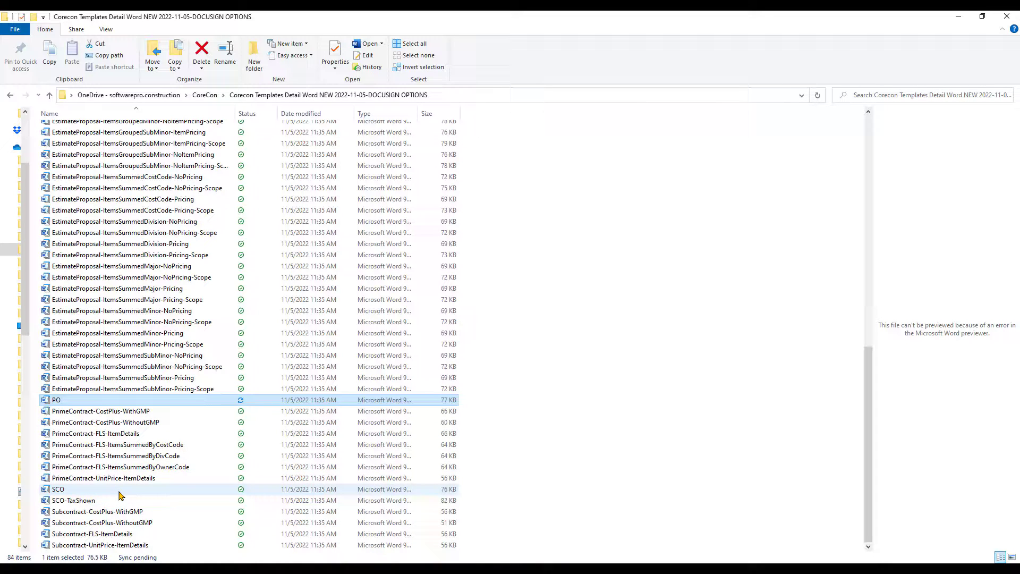
{"action": "double_click", "coordinate": [75, 434]}
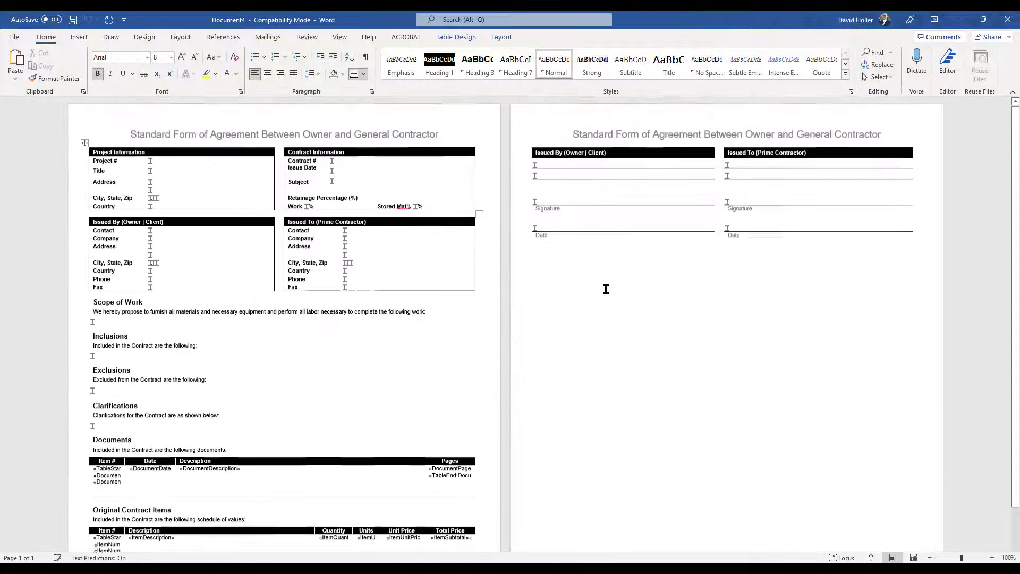
Copy the template's signature section, from the authorization statement through the Signature and Date lines, and paste it below the custom contract's effective date
{"action": "scroll", "coordinate": [417, 375], "scroll_direction": "down", "scroll_amount": 2}
{"action": "left_click_drag", "start_coordinate": [92, 516], "coordinate": [619, 126]}
{"action": "right_click", "coordinate": [619, 126]}
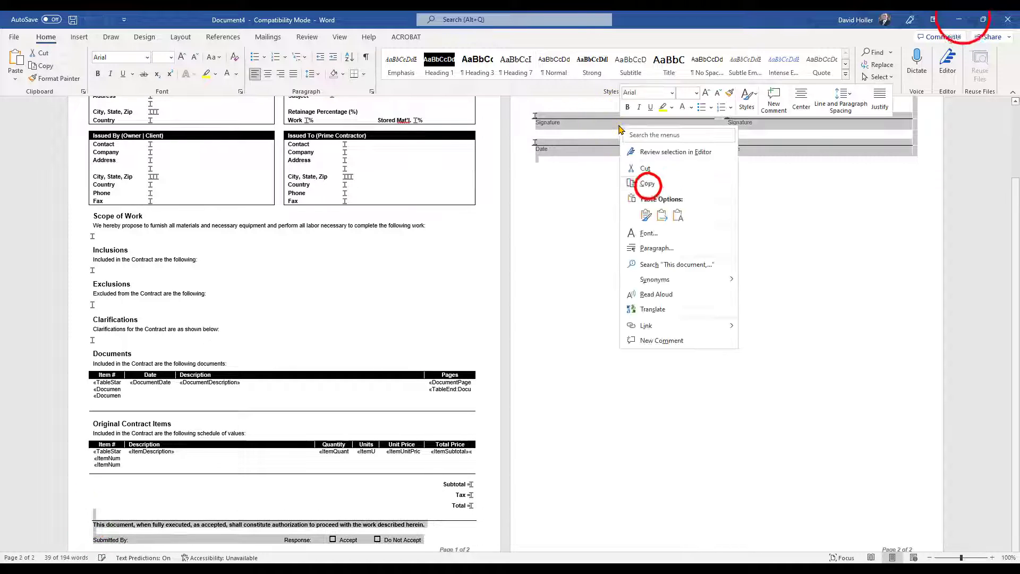
{"action": "left_click", "coordinate": [648, 185]}
{"action": "left_click", "coordinate": [961, 22]}
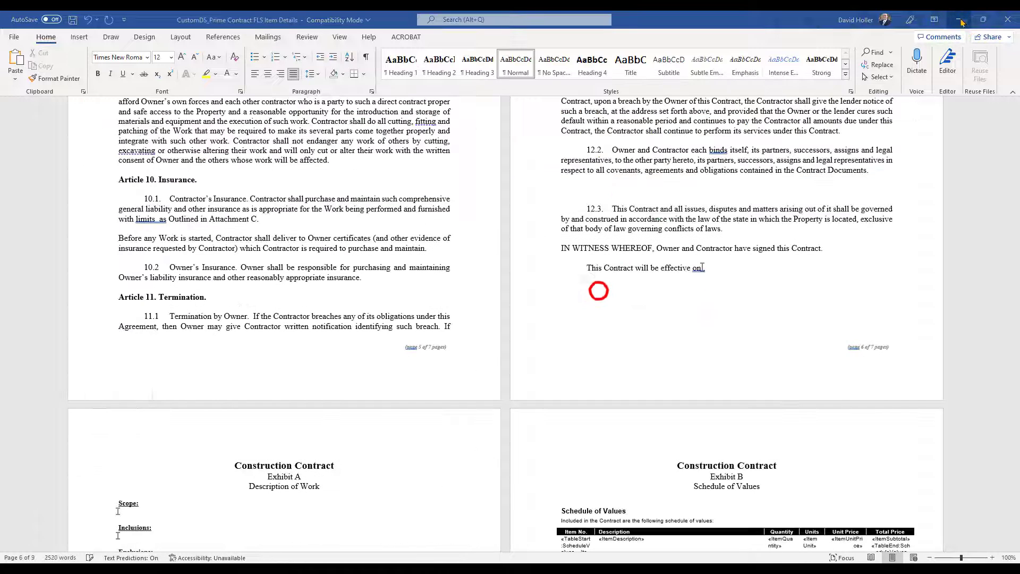
{"action": "right_click", "coordinate": [572, 285]}
{"action": "left_click", "coordinate": [600, 359]}
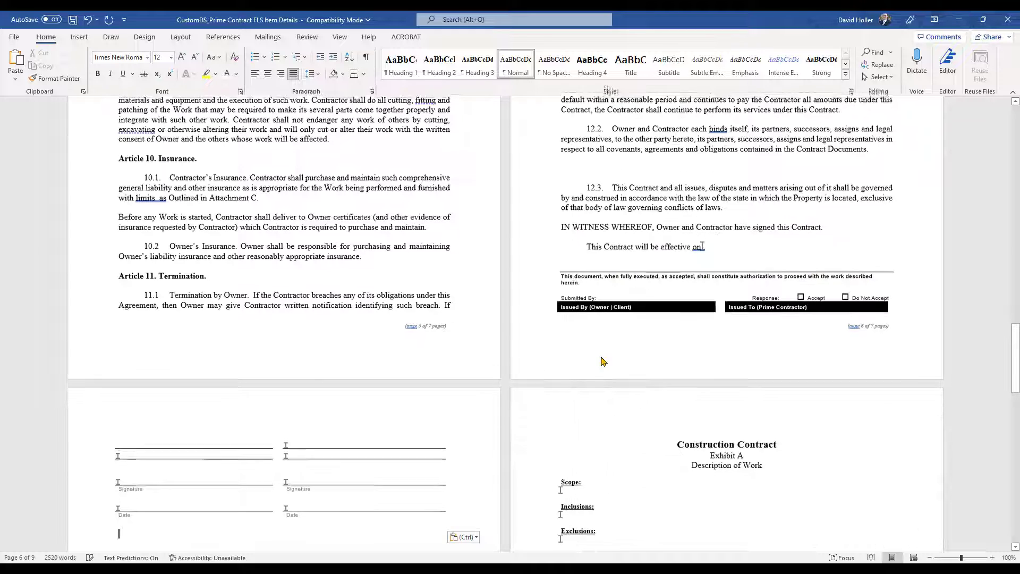
{"action": "scroll", "coordinate": [305, 419], "scroll_direction": "down", "scroll_amount": 1}
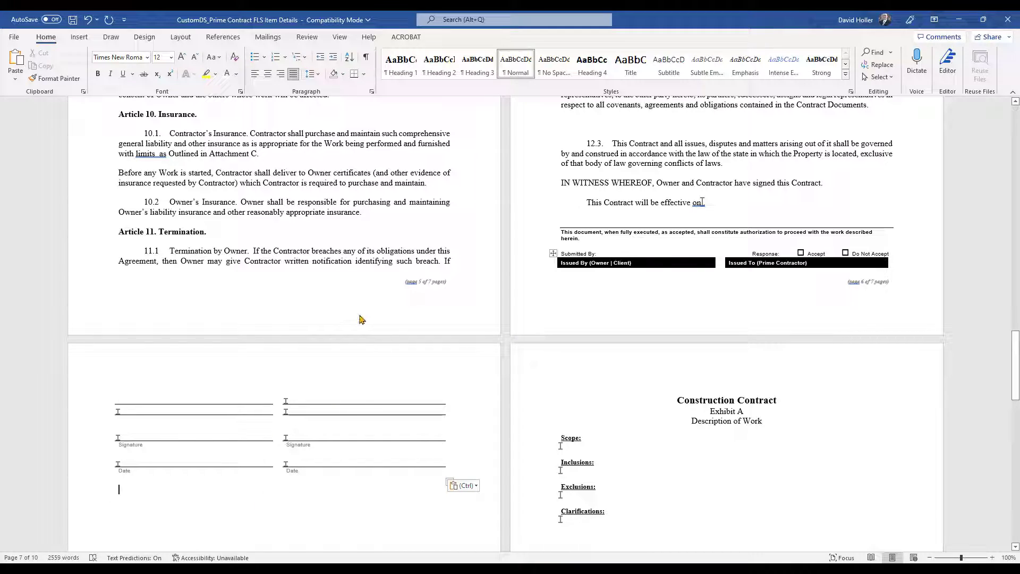
Open the footer on the first page of the custom contract for editing
{"action": "scroll", "coordinate": [374, 322], "scroll_direction": "up", "scroll_amount": 20}
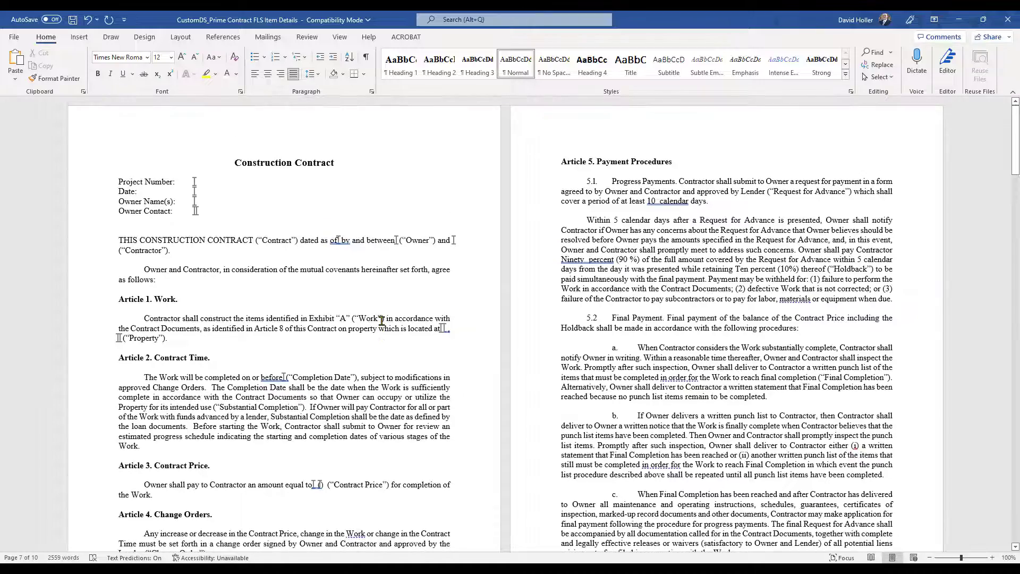
{"action": "double_click", "coordinate": [177, 382]}
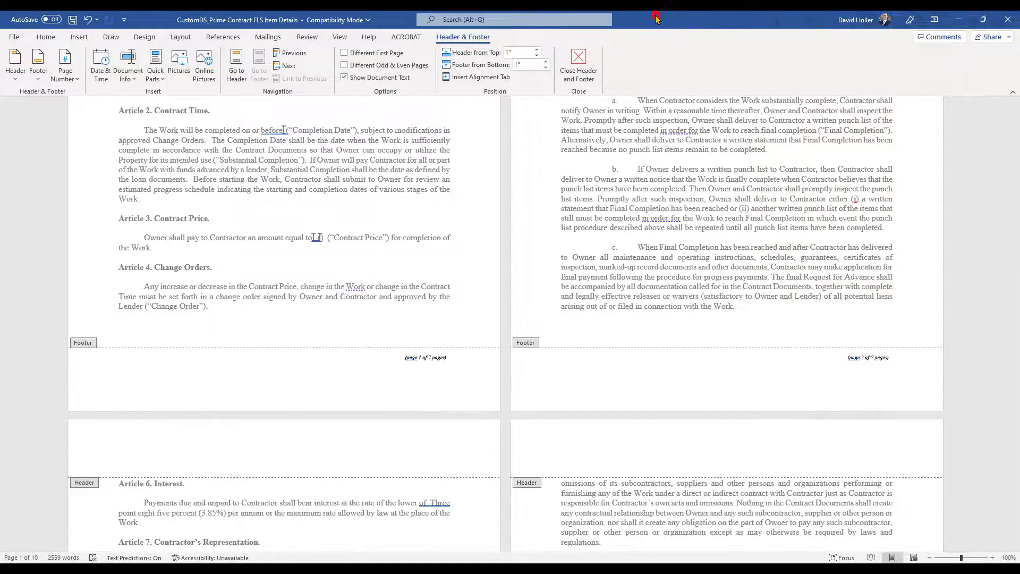
Switch to the browser and open the Prime Contract Word template reference through the DocuSign help article's Contract Administration template options
{"action": "left_click", "coordinate": [958, 20]}
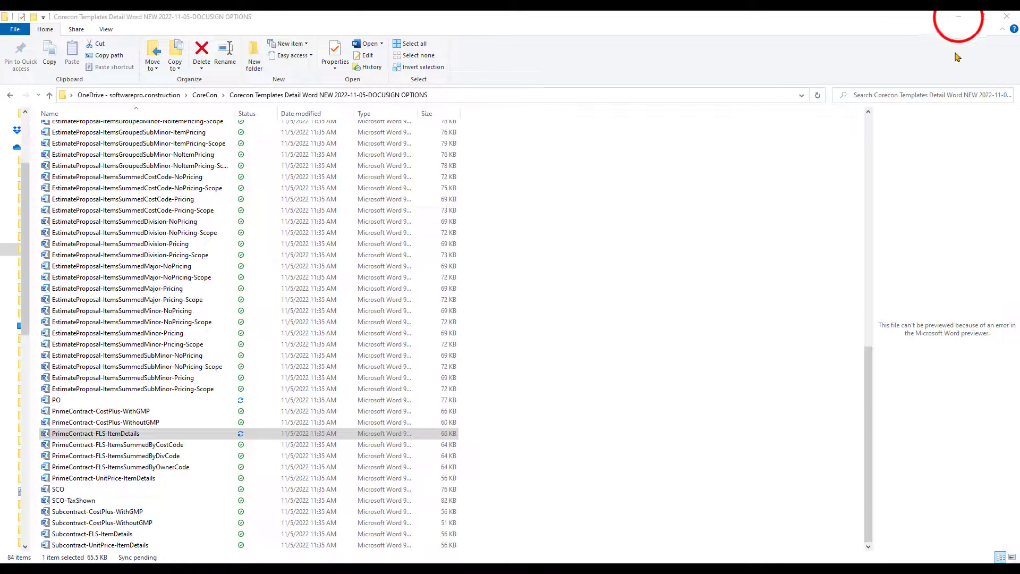
{"action": "left_click", "coordinate": [959, 17]}
{"action": "left_click", "coordinate": [317, 20]}
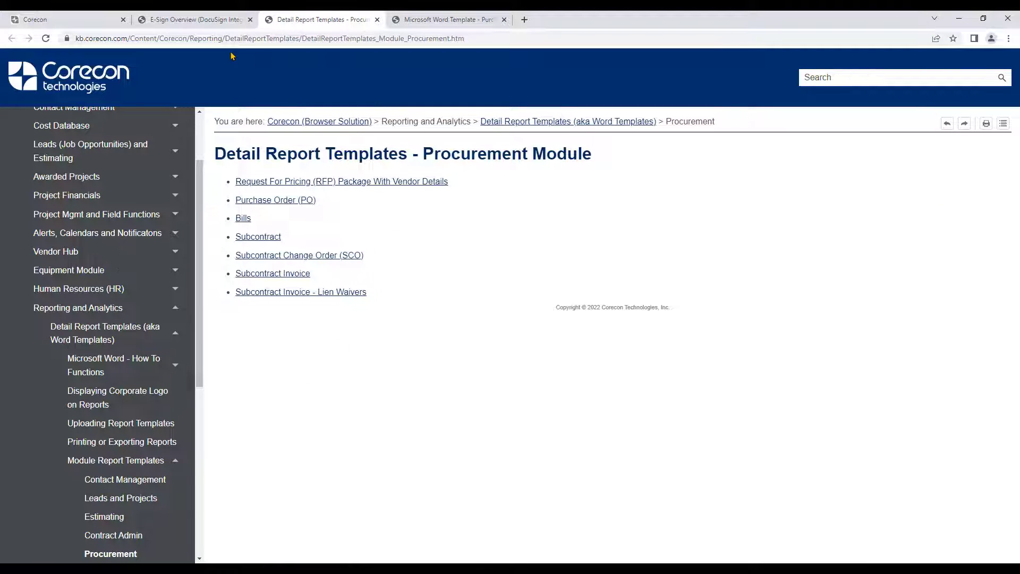
{"action": "left_click", "coordinate": [530, 122]}
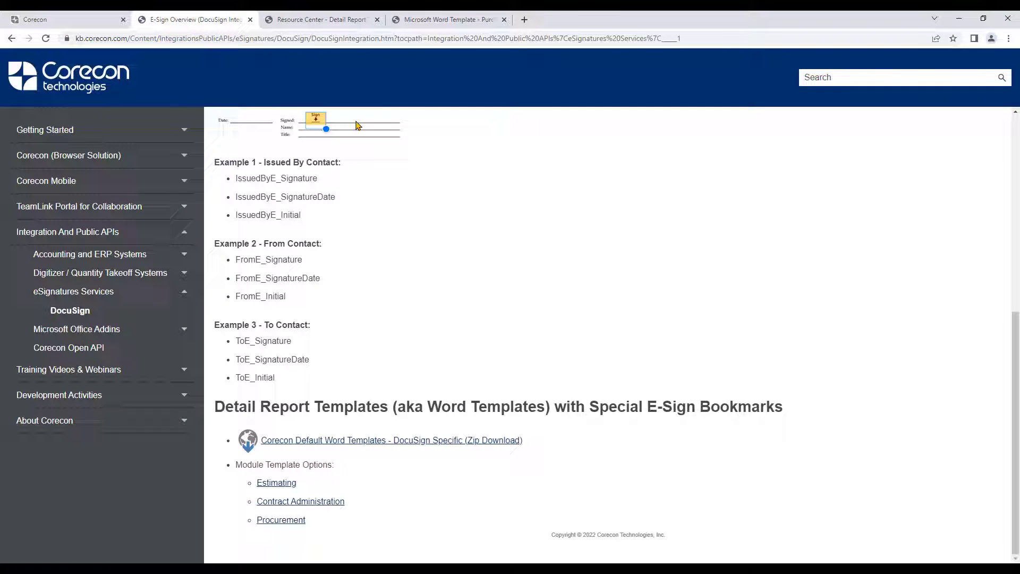
{"action": "left_click", "coordinate": [286, 505]}
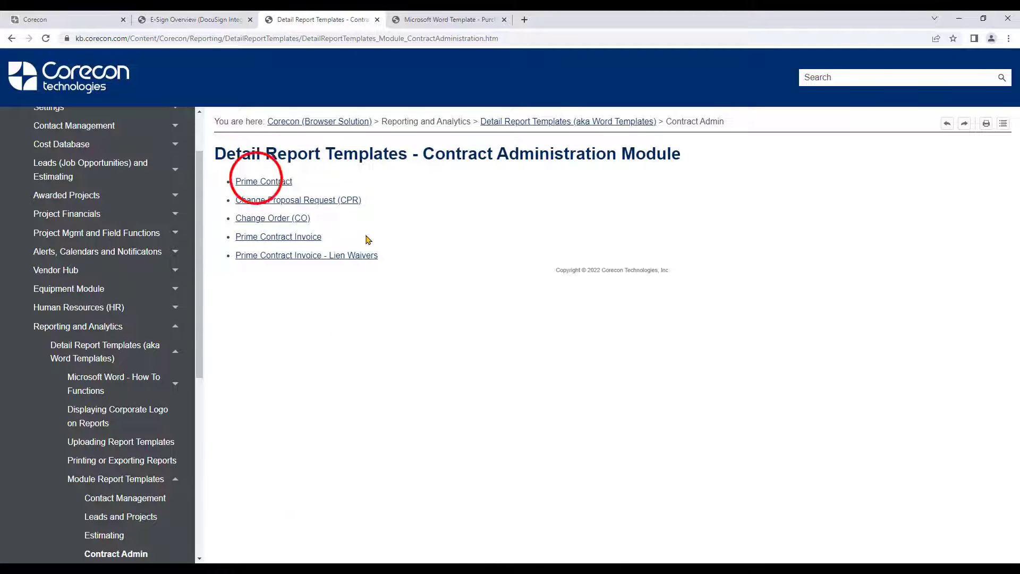
{"action": "left_click", "coordinate": [257, 181]}
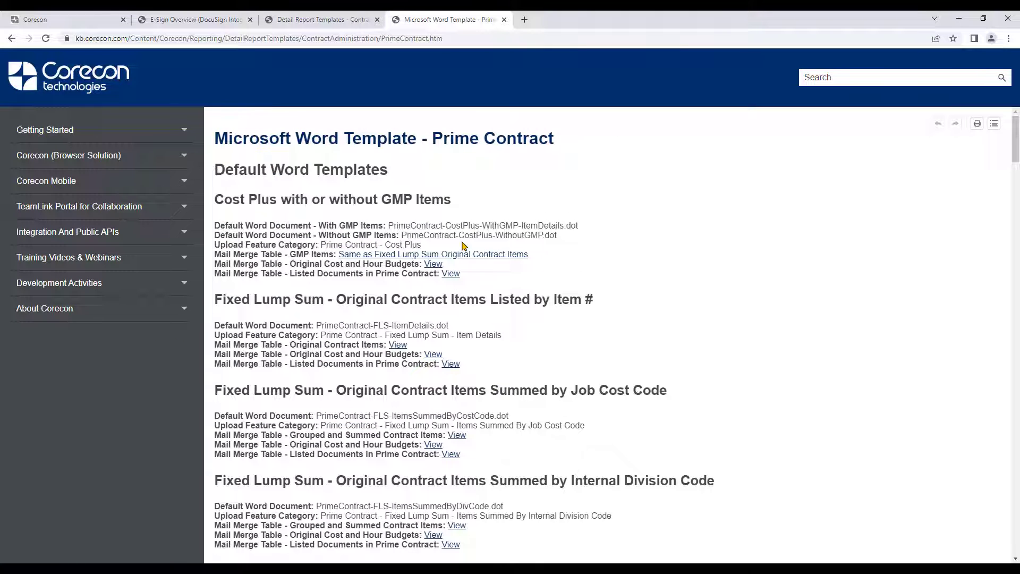
Examine the special e-Sign bookmarks listed for the prime contract's Issued By (Owner | Client) and Issued To (Contractor) parties
{"action": "scroll", "coordinate": [462, 245], "scroll_direction": "down", "scroll_amount": 20}
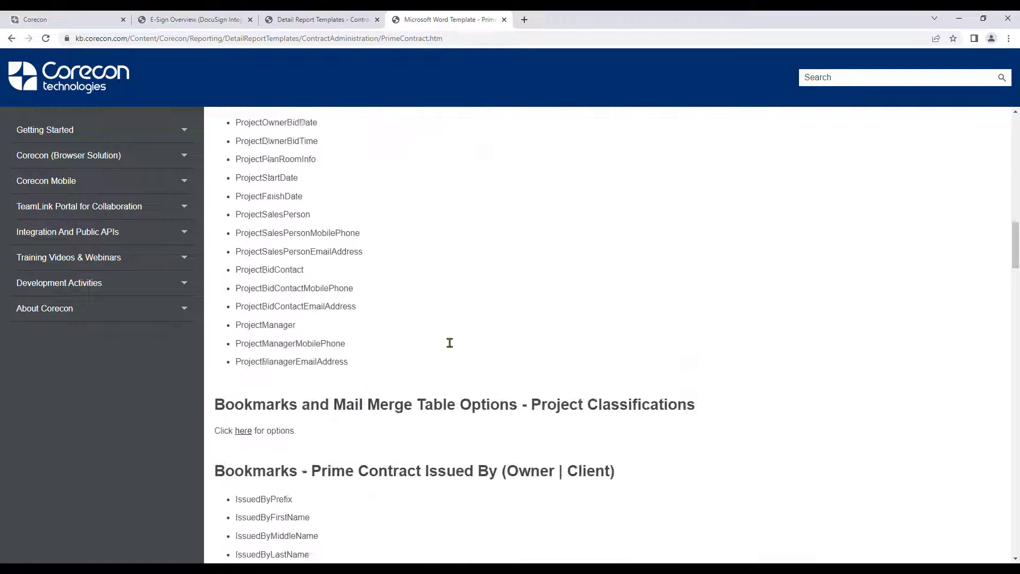
{"action": "scroll", "coordinate": [449, 343], "scroll_direction": "down", "scroll_amount": 12}
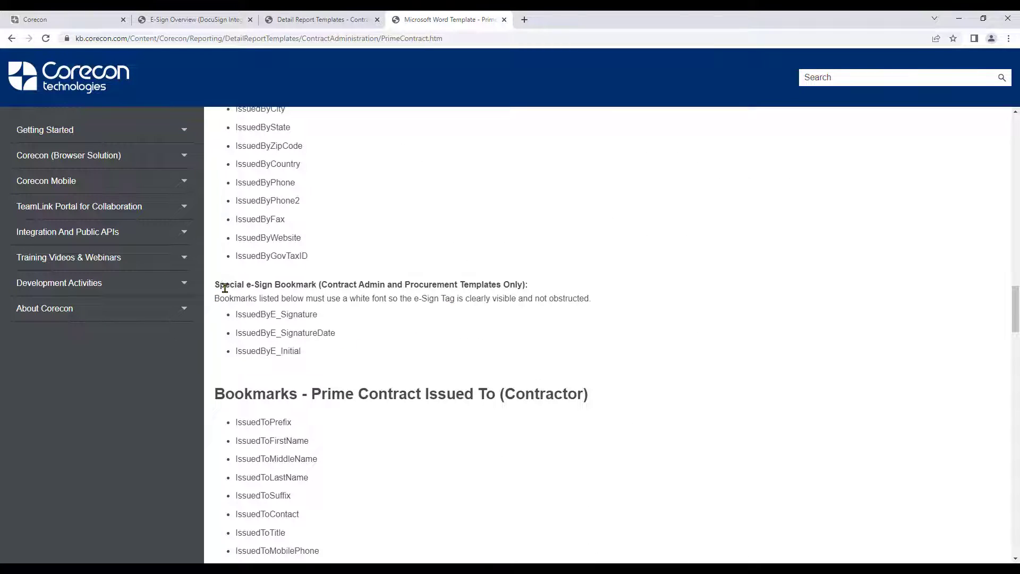
{"action": "scroll", "coordinate": [270, 285], "scroll_direction": "up", "scroll_amount": 3}
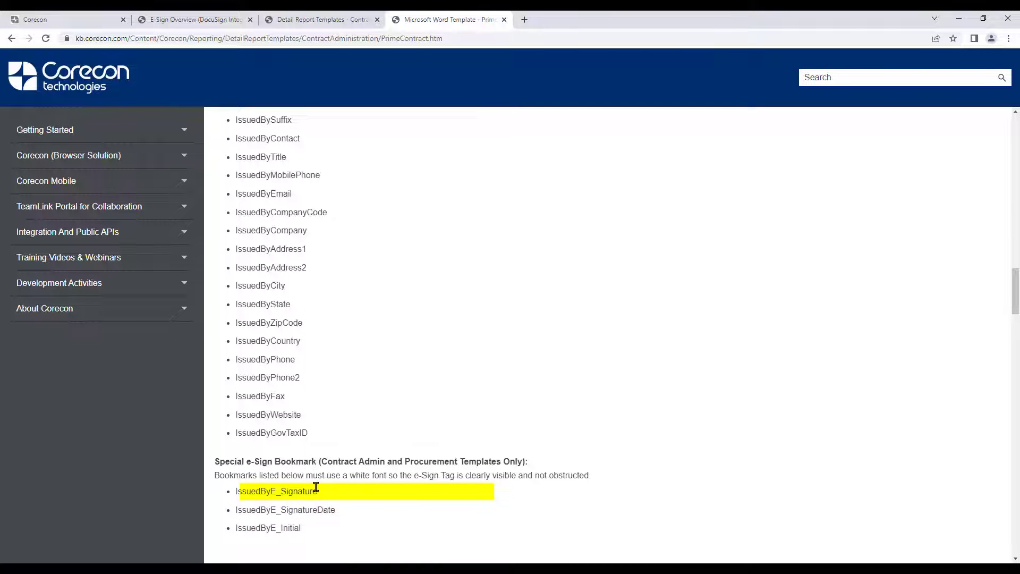
{"action": "scroll", "coordinate": [329, 466], "scroll_direction": "up", "scroll_amount": 3}
{"action": "scroll", "coordinate": [557, 235], "scroll_direction": "down", "scroll_amount": 5}
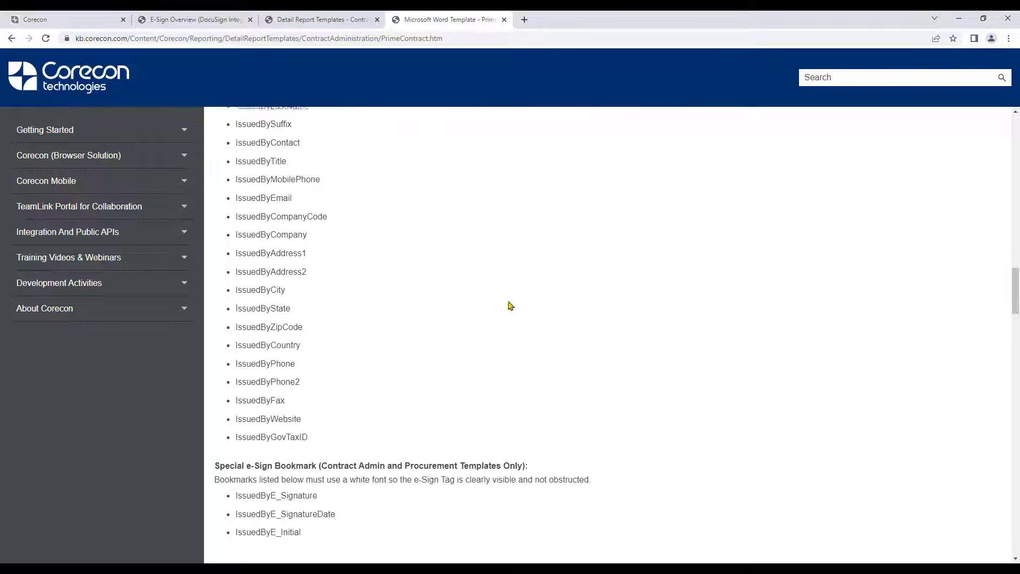
{"action": "scroll", "coordinate": [377, 458], "scroll_direction": "down", "scroll_amount": 5}
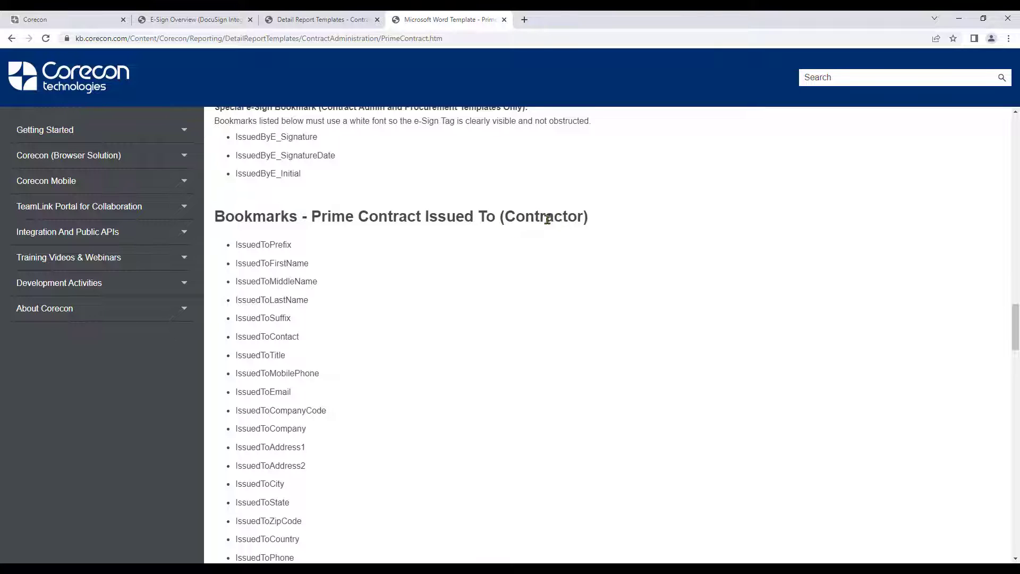
{"action": "scroll", "coordinate": [450, 379], "scroll_direction": "down", "scroll_amount": 5}
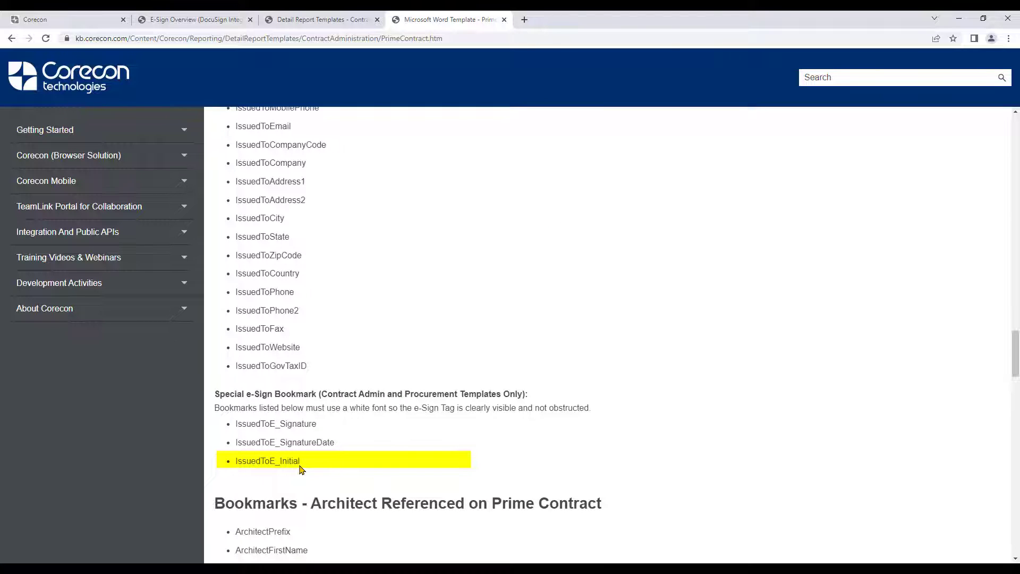
Return to the CustomDS_Prime Contract FLS Item Details document in Word and maximize its window
{"action": "left_click", "coordinate": [80, 19]}
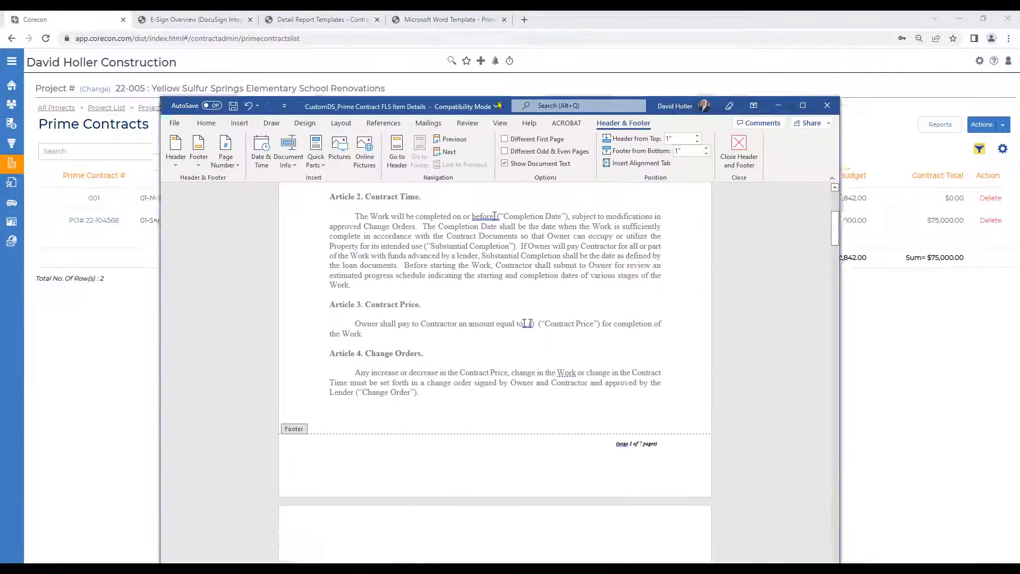
{"action": "left_click_drag", "start_coordinate": [499, 105], "coordinate": [495, 93]}
{"action": "left_click", "coordinate": [797, 94]}
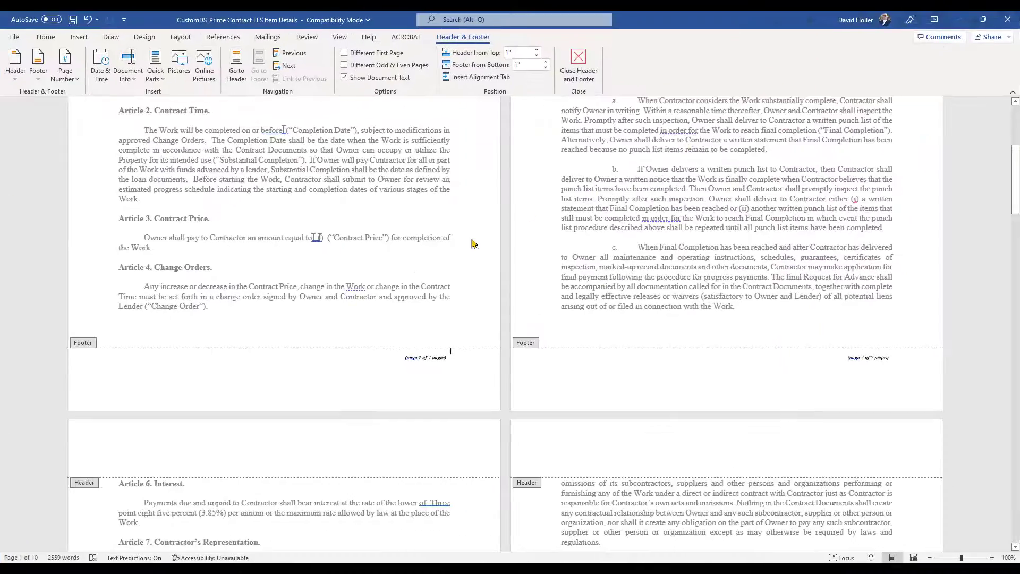
Insert a table of six columns and one row in the contract's footer, below the page number line
{"action": "scroll", "coordinate": [452, 260], "scroll_direction": "up", "scroll_amount": 4}
{"action": "scroll", "coordinate": [418, 276], "scroll_direction": "down", "scroll_amount": 3}
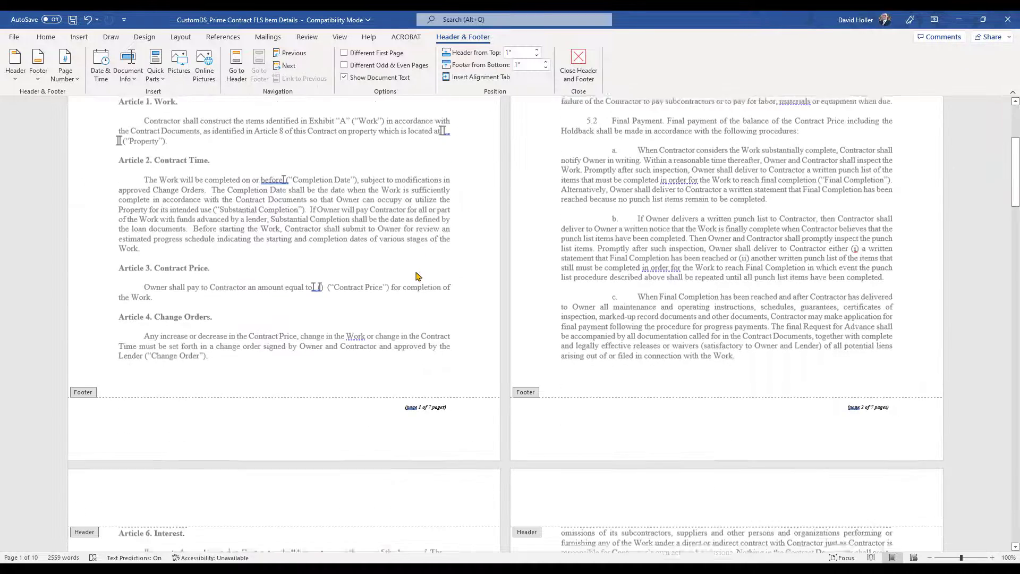
{"action": "left_click", "coordinate": [101, 404]}
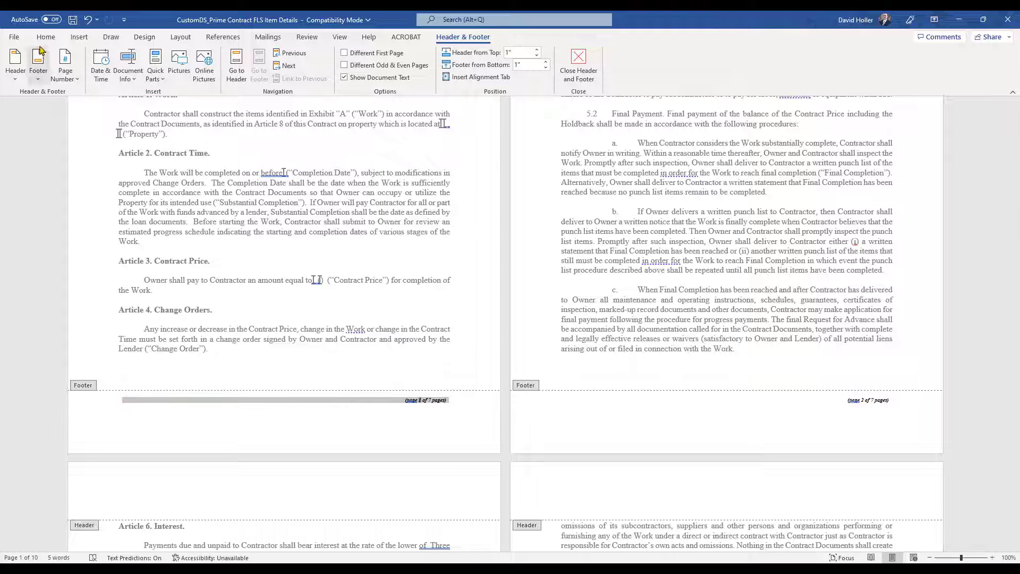
{"action": "left_click", "coordinate": [79, 37]}
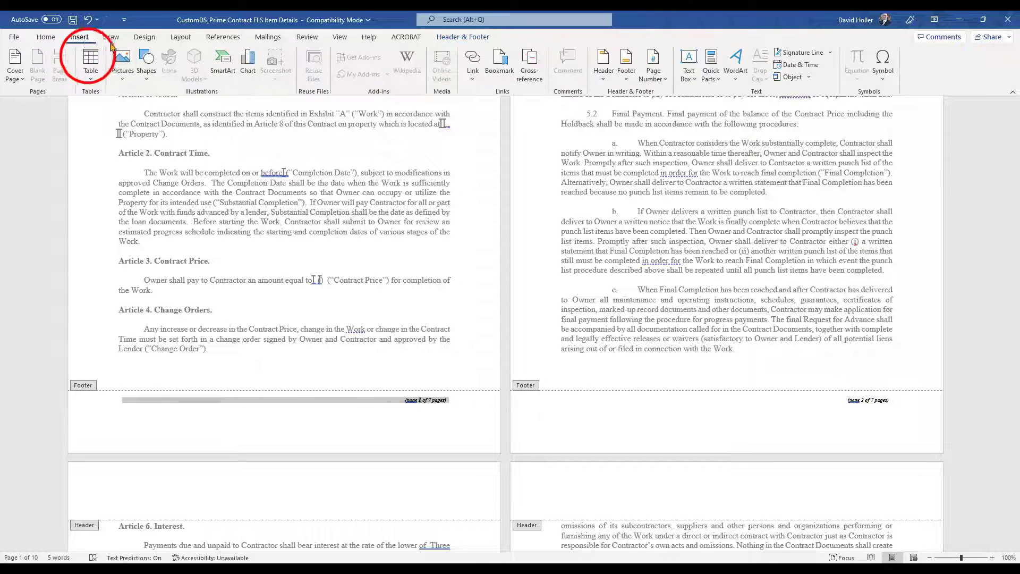
{"action": "left_click", "coordinate": [89, 60]}
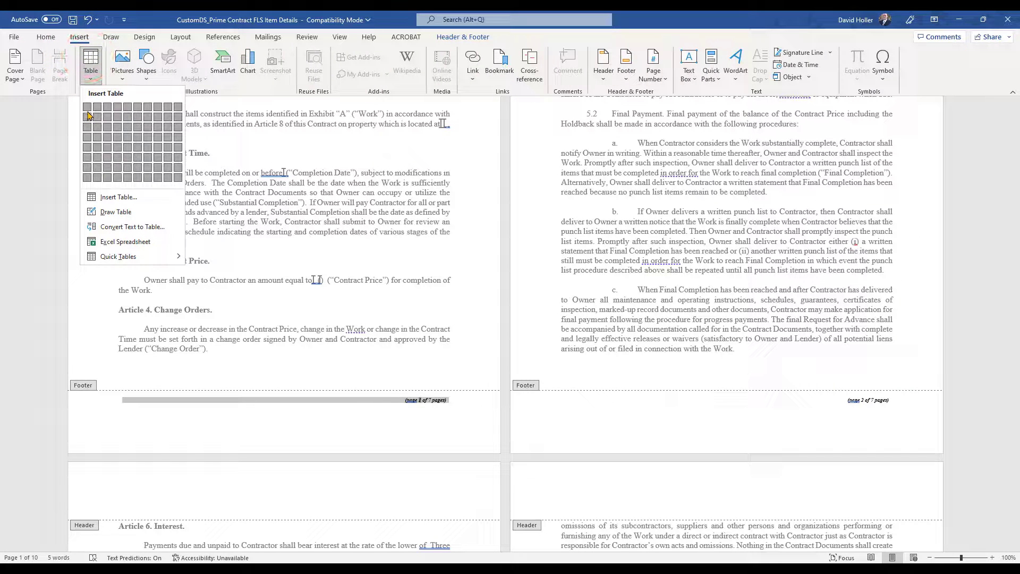
{"action": "left_click", "coordinate": [146, 108]}
{"action": "left_click", "coordinate": [99, 397]}
{"action": "key", "text": "Return"}
{"action": "left_click", "coordinate": [84, 60]}
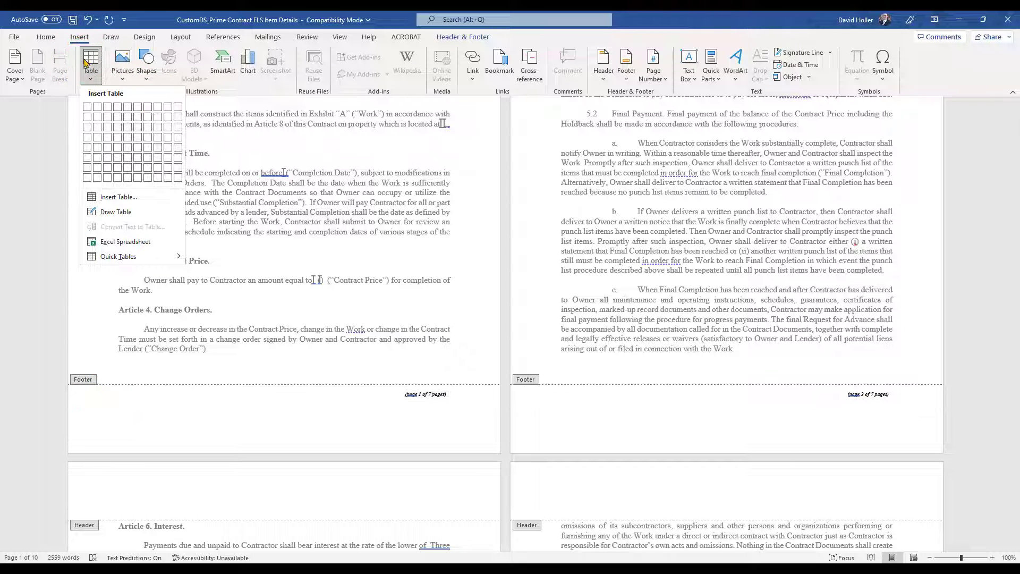
{"action": "left_click", "coordinate": [136, 109]}
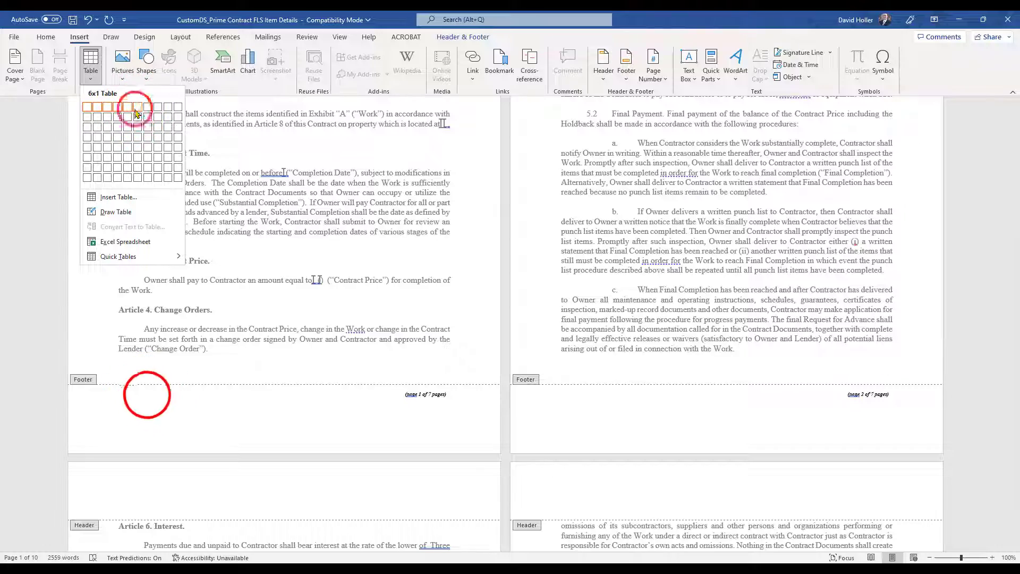
Label the footer table's first cell "Project Owner Initials" and its fourth cell "Contractors Initials"
{"action": "scroll", "coordinate": [678, 446], "scroll_direction": "down", "scroll_amount": 20}
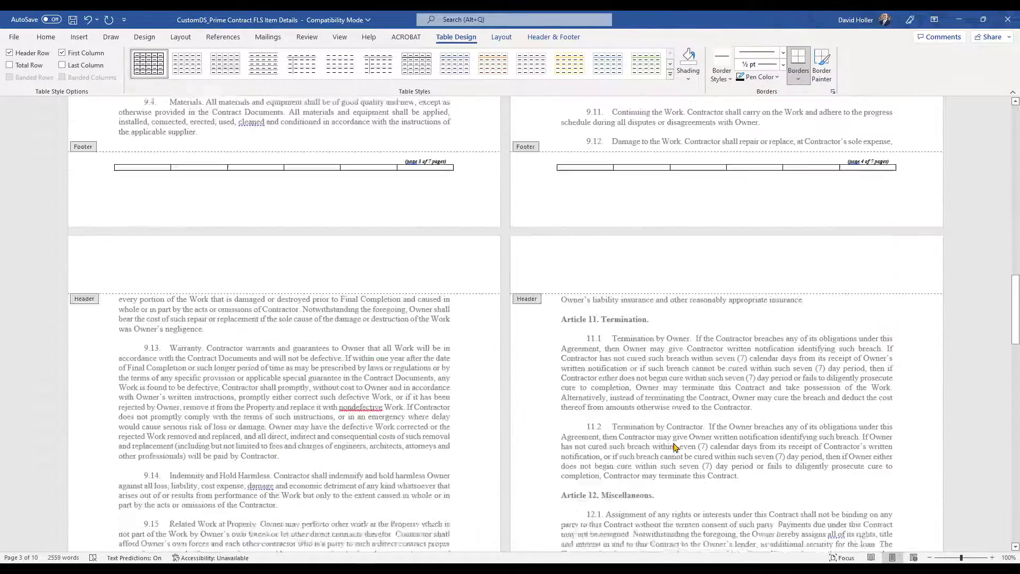
{"action": "scroll", "coordinate": [675, 446], "scroll_direction": "down", "scroll_amount": 7}
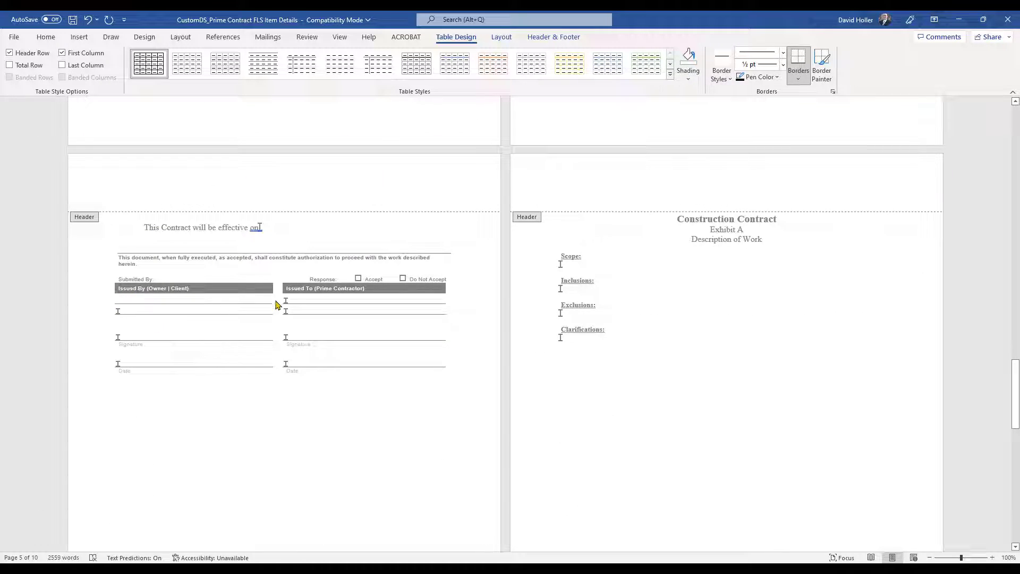
{"action": "scroll", "coordinate": [281, 346], "scroll_direction": "up", "scroll_amount": 15}
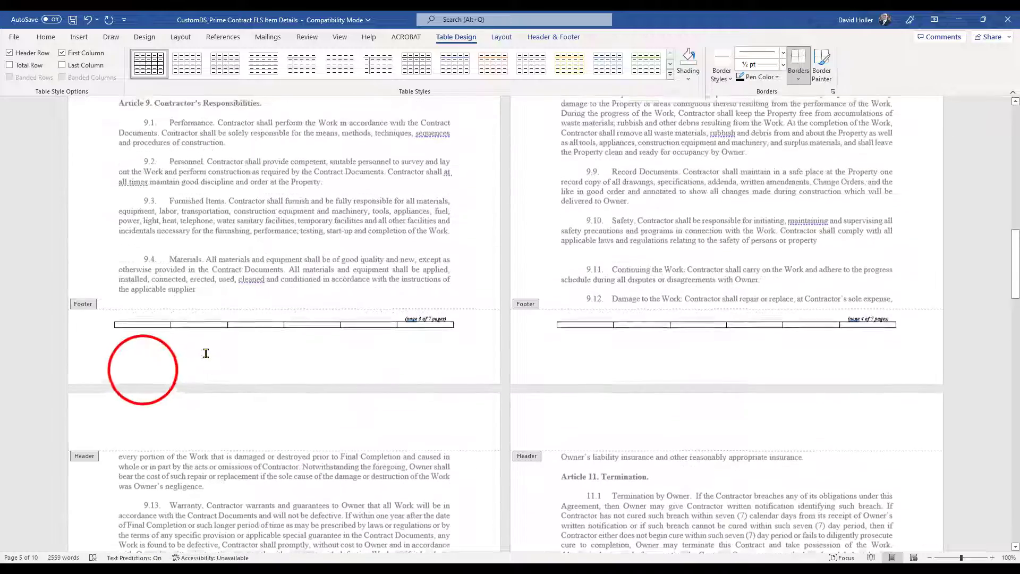
{"action": "scroll", "coordinate": [205, 353], "scroll_direction": "up", "scroll_amount": 1}
{"action": "left_click", "coordinate": [139, 368]}
{"action": "type", "text": "Project Owner"}
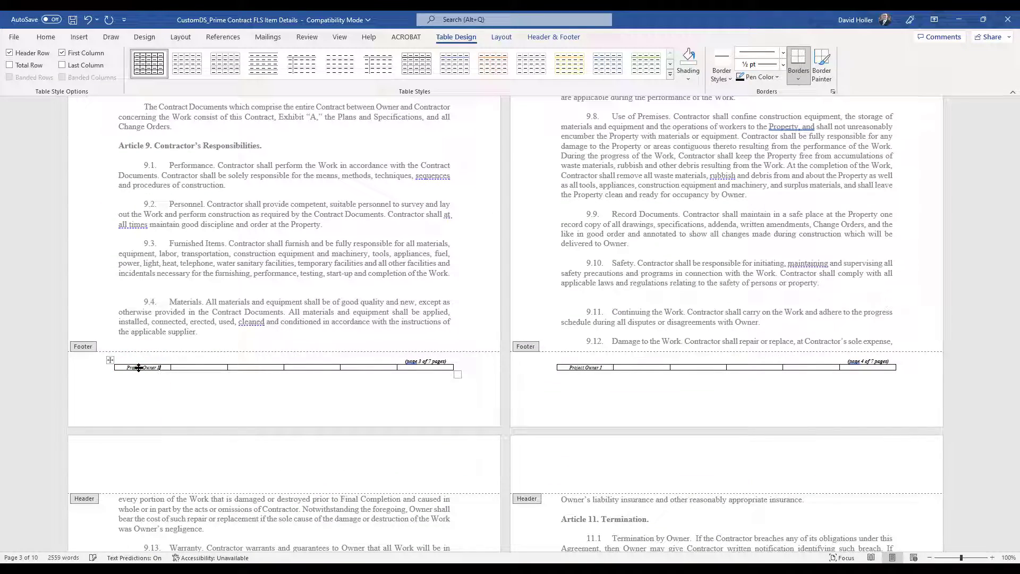
{"action": "type", "text": " Initials"}
{"action": "scroll", "coordinate": [289, 340], "scroll_direction": "down", "scroll_amount": 1}
{"action": "left_click", "coordinate": [289, 323]}
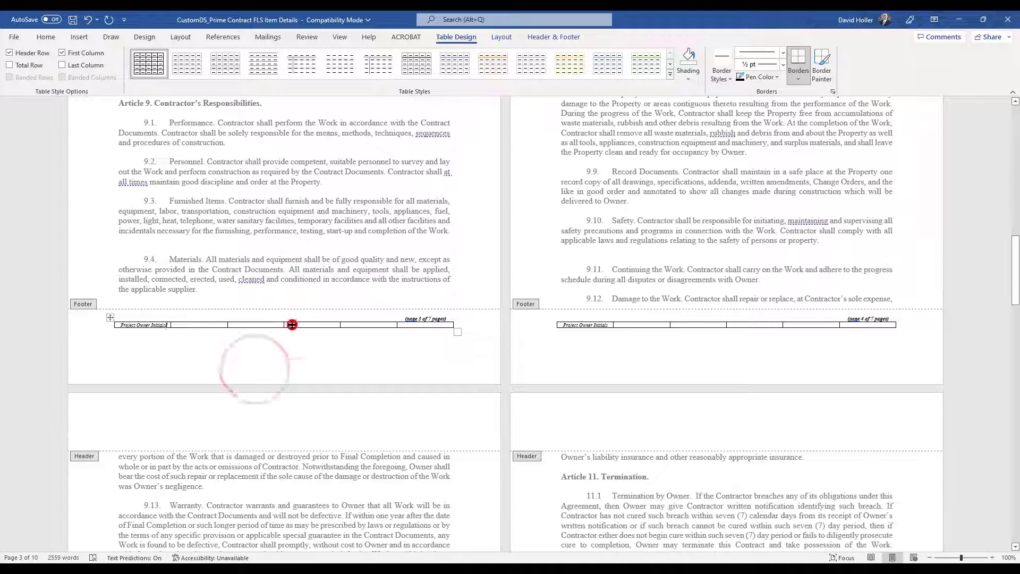
{"action": "type", "text": "Contractors Initials"}
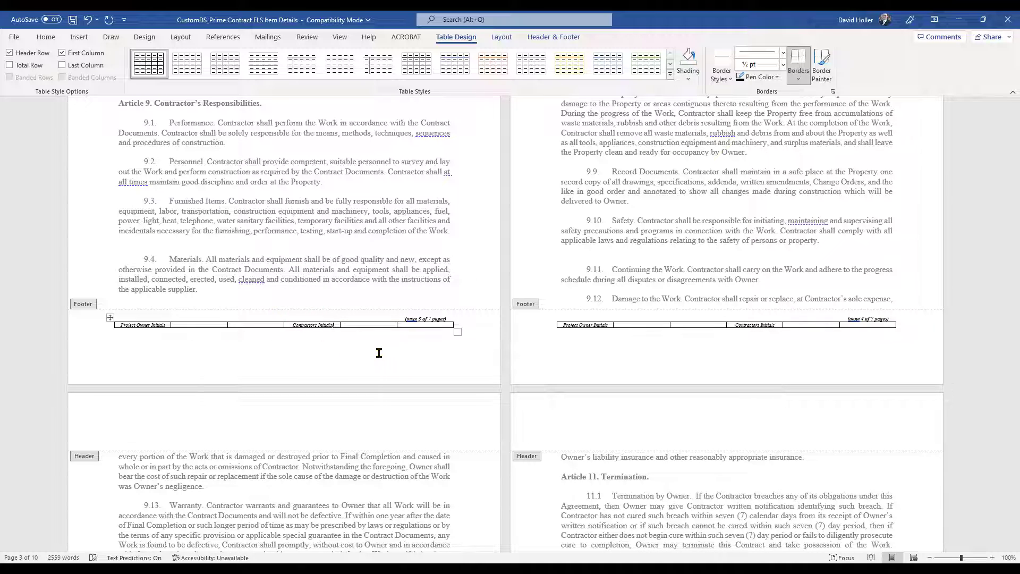
Copy the page number line into the footer table's sixth cell and delete the original line above the table
{"action": "left_click", "coordinate": [404, 321]}
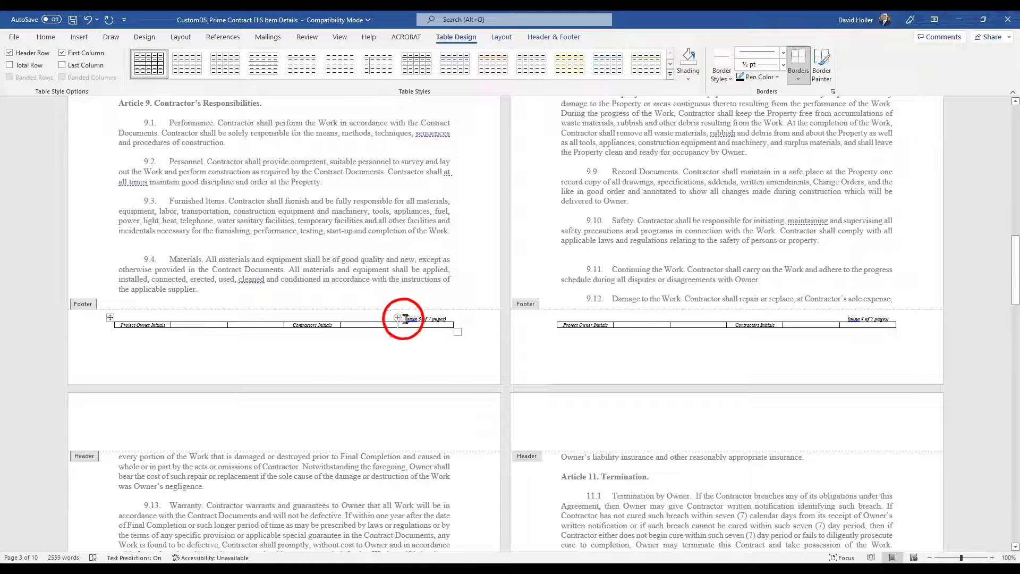
{"action": "triple_click", "coordinate": [446, 317]}
{"action": "right_click", "coordinate": [423, 319]}
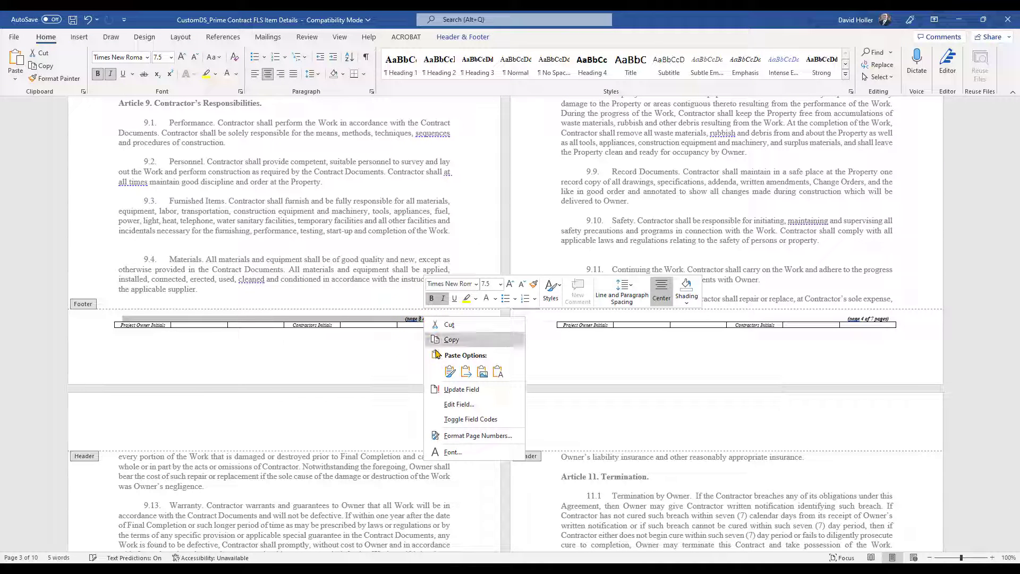
{"action": "left_click", "coordinate": [451, 340]}
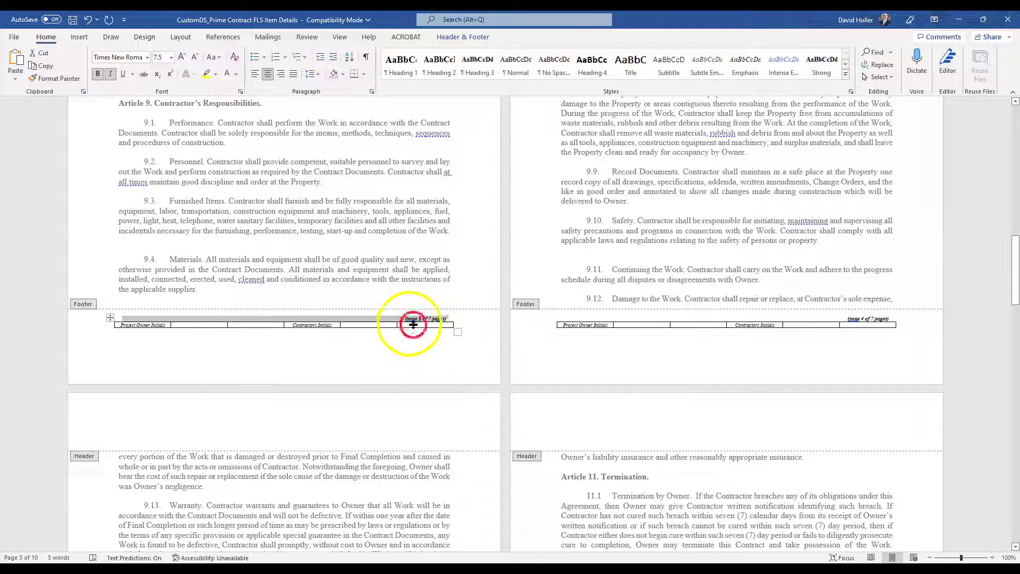
{"action": "right_click", "coordinate": [413, 327]}
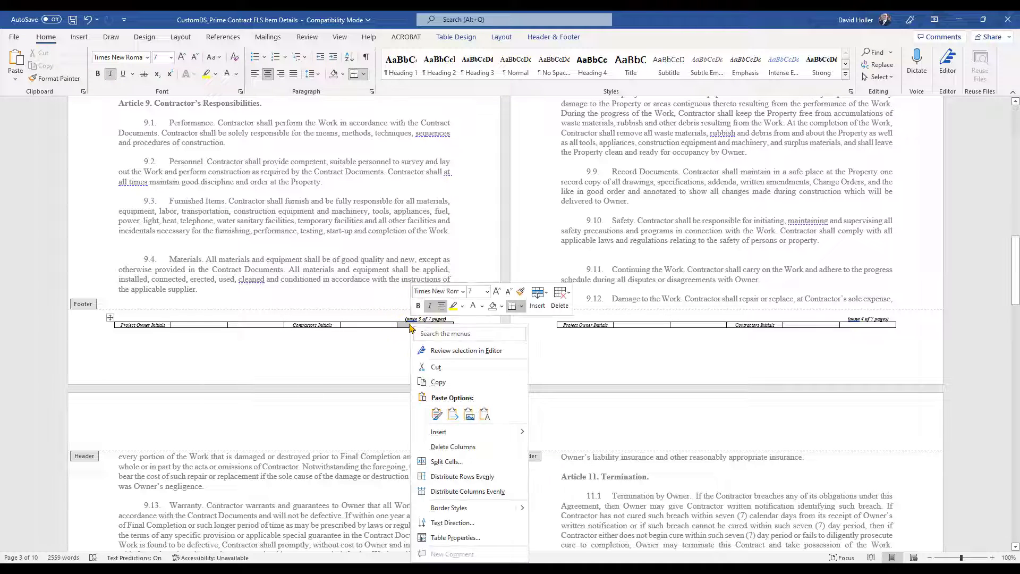
{"action": "left_click", "coordinate": [438, 414]}
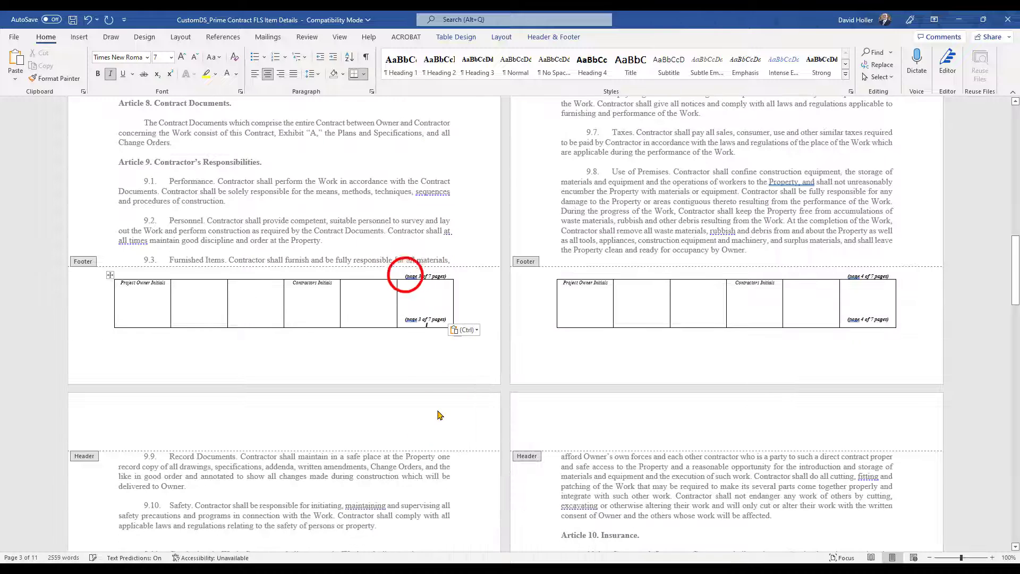
{"action": "left_click_drag", "start_coordinate": [405, 276], "coordinate": [453, 276]}
{"action": "key", "text": "Delete"}
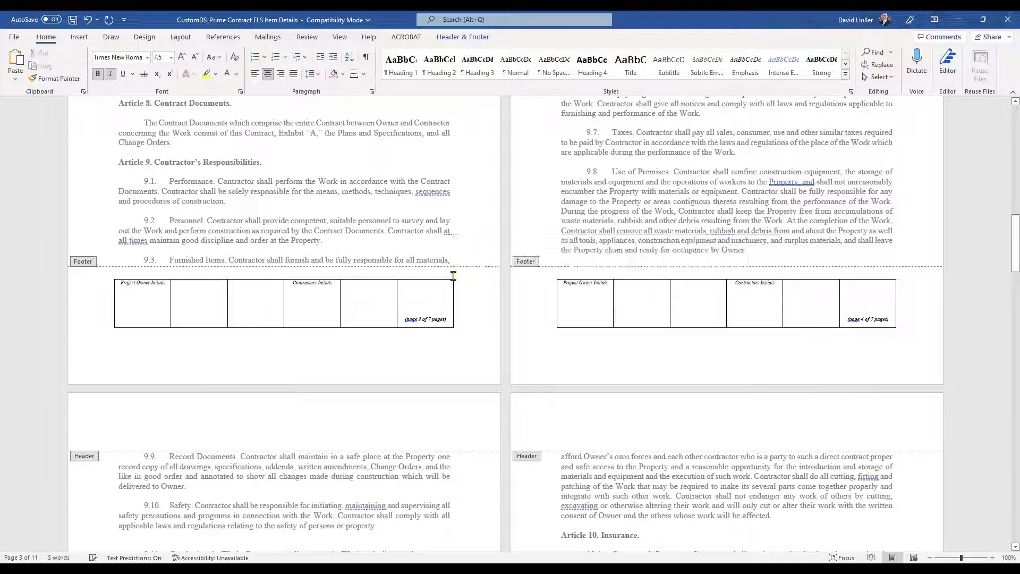
{"action": "left_click", "coordinate": [453, 276]}
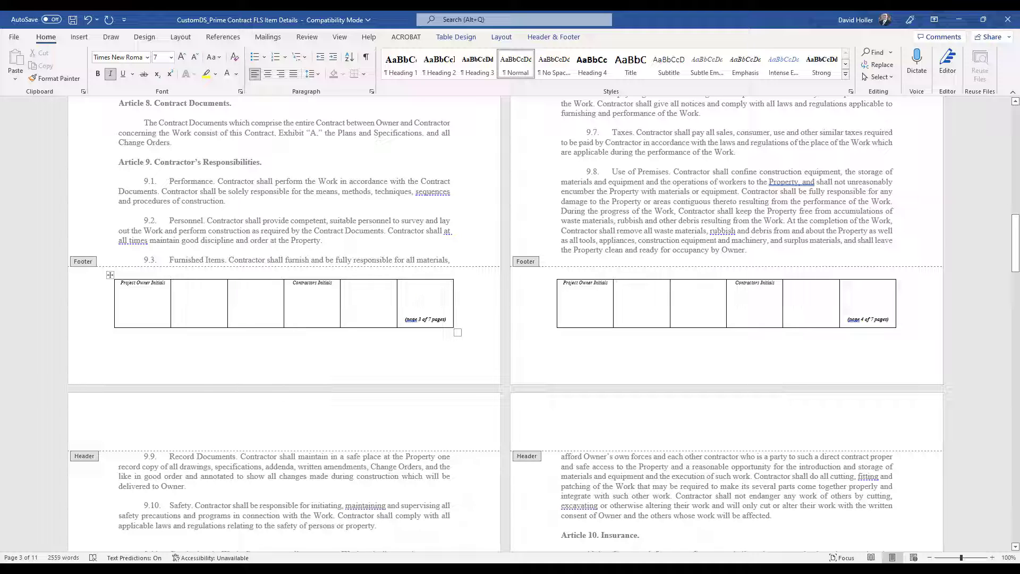
Widen the footer table's second and sixth columns by narrowing the third and fifth columns
{"action": "left_click_drag", "start_coordinate": [229, 295], "coordinate": [277, 297]}
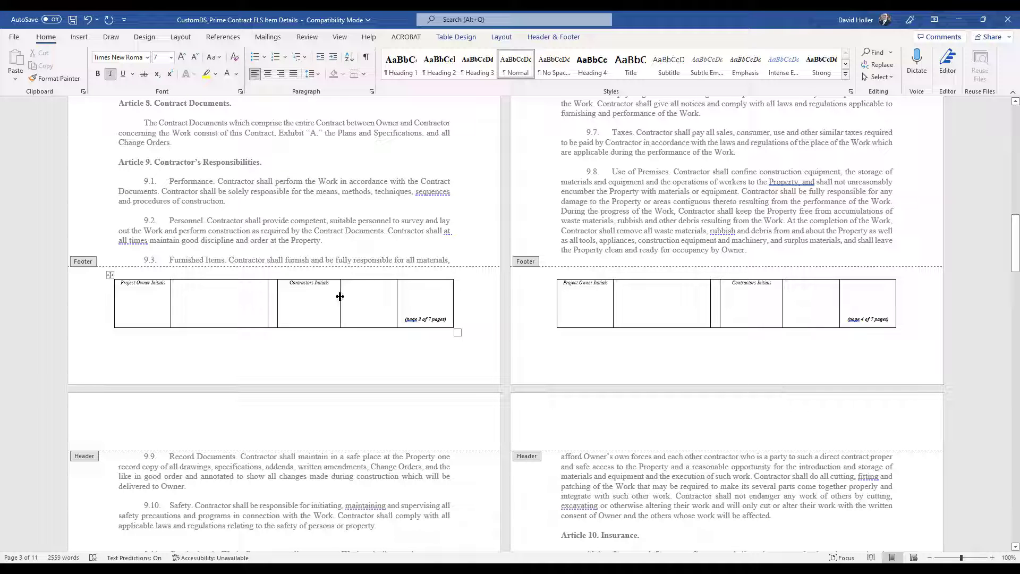
{"action": "left_click_drag", "start_coordinate": [397, 295], "coordinate": [348, 292]}
Set the vertical alignment of the footer table's "Project Owner Initials" cell to Bottom
{"action": "left_click", "coordinate": [121, 305]}
{"action": "left_click", "coordinate": [120, 301]}
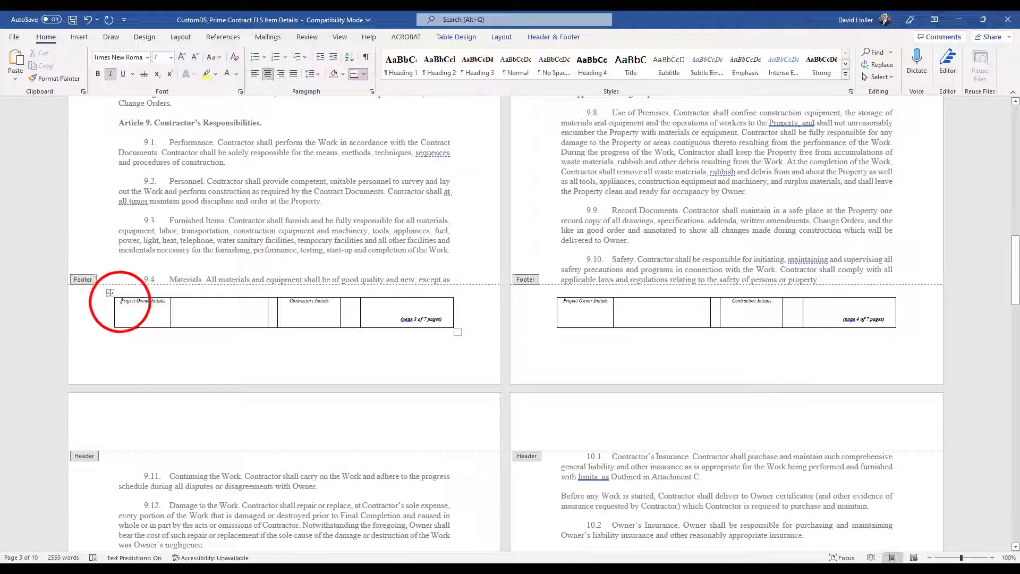
{"action": "triple_click", "coordinate": [128, 301]}
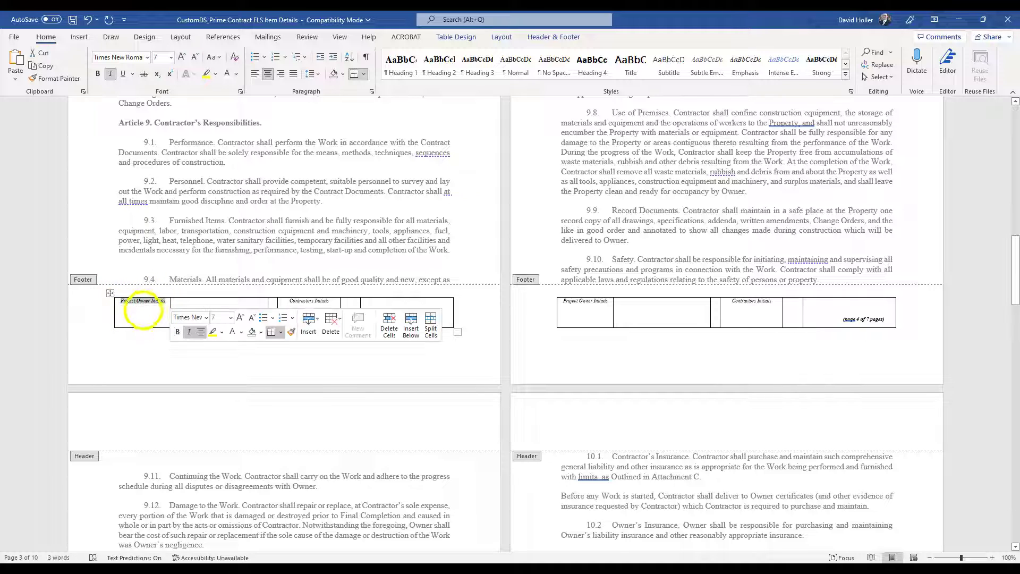
{"action": "right_click", "coordinate": [143, 311]}
{"action": "left_click", "coordinate": [181, 270]}
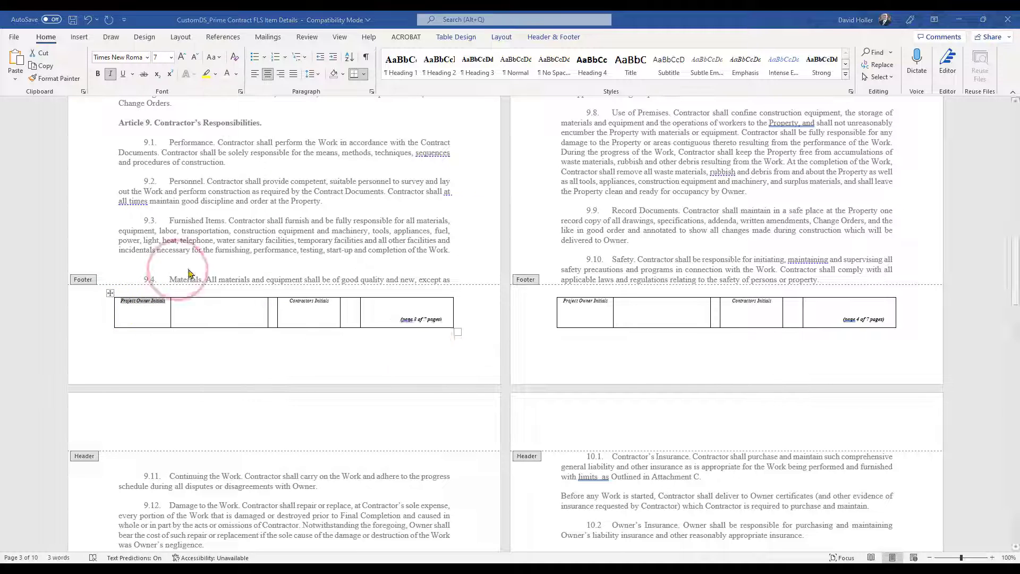
{"action": "left_click", "coordinate": [494, 250]}
{"action": "left_click", "coordinate": [553, 387]}
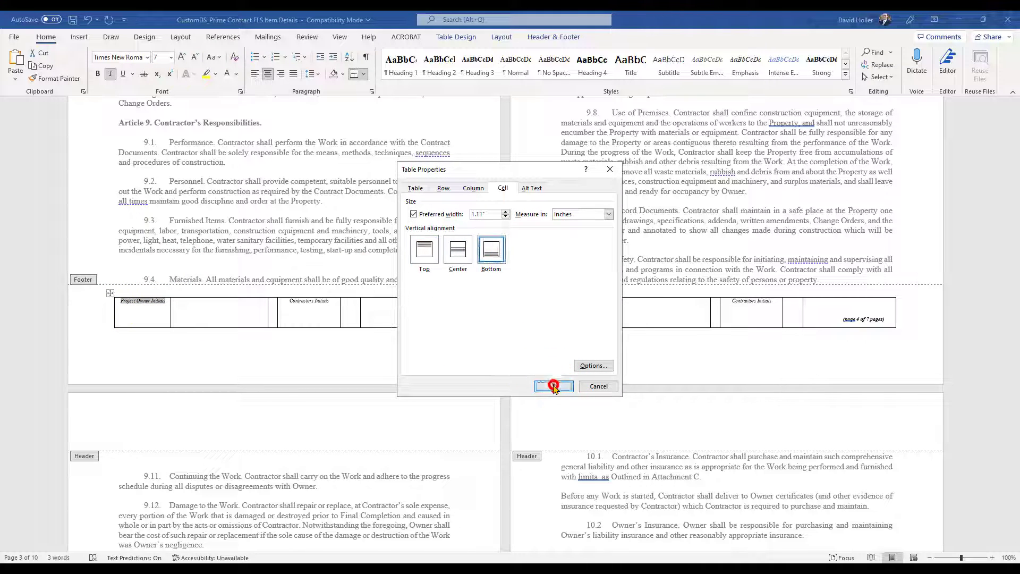
Set the vertical alignment of the footer table's "Contractors Initials" cell to Bottom
{"action": "left_click", "coordinate": [287, 302]}
{"action": "left_click_drag", "start_coordinate": [289, 300], "coordinate": [333, 301]}
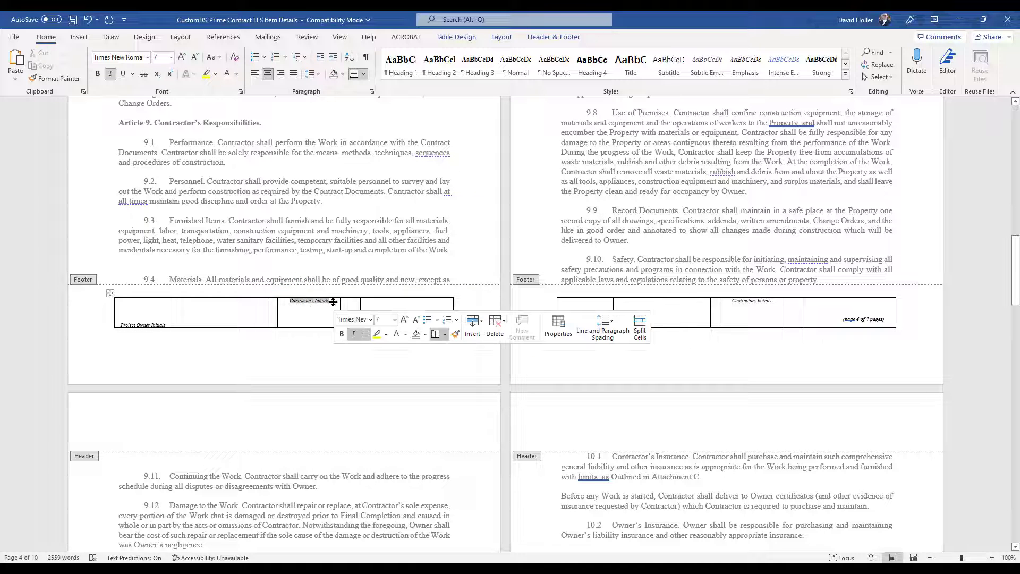
{"action": "right_click", "coordinate": [305, 309]}
{"action": "left_click", "coordinate": [350, 524]}
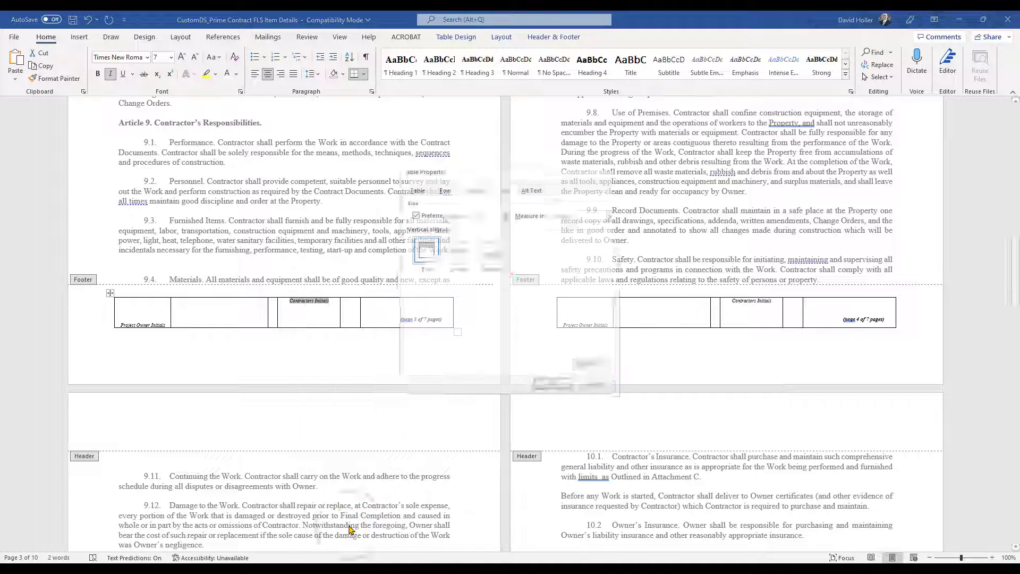
{"action": "left_click", "coordinate": [487, 254]}
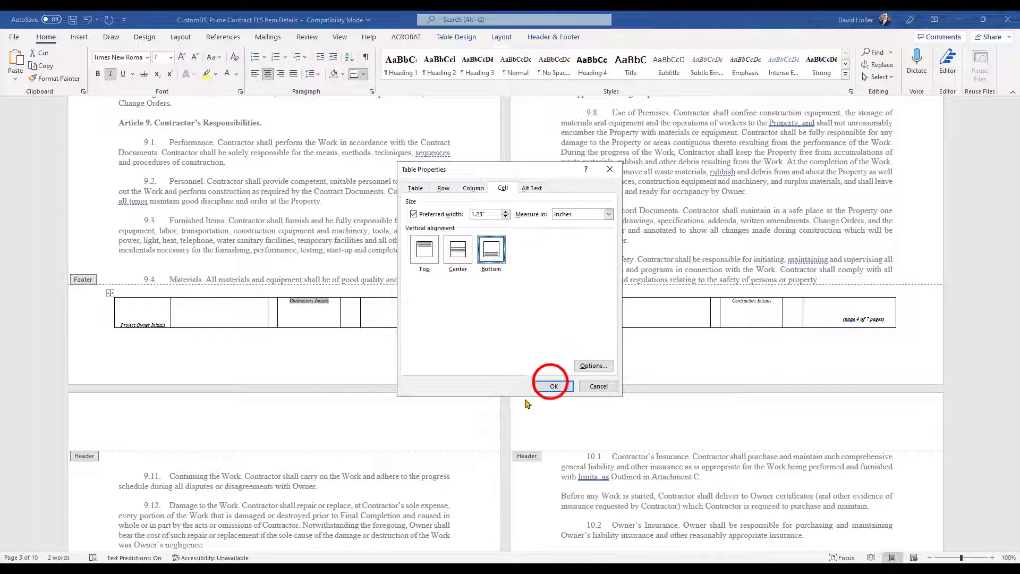
{"action": "left_click", "coordinate": [553, 385]}
Right-align the "Contractors Initials" and "Project Owner Initials" labels in their footer table cells
{"action": "left_click", "coordinate": [327, 324]}
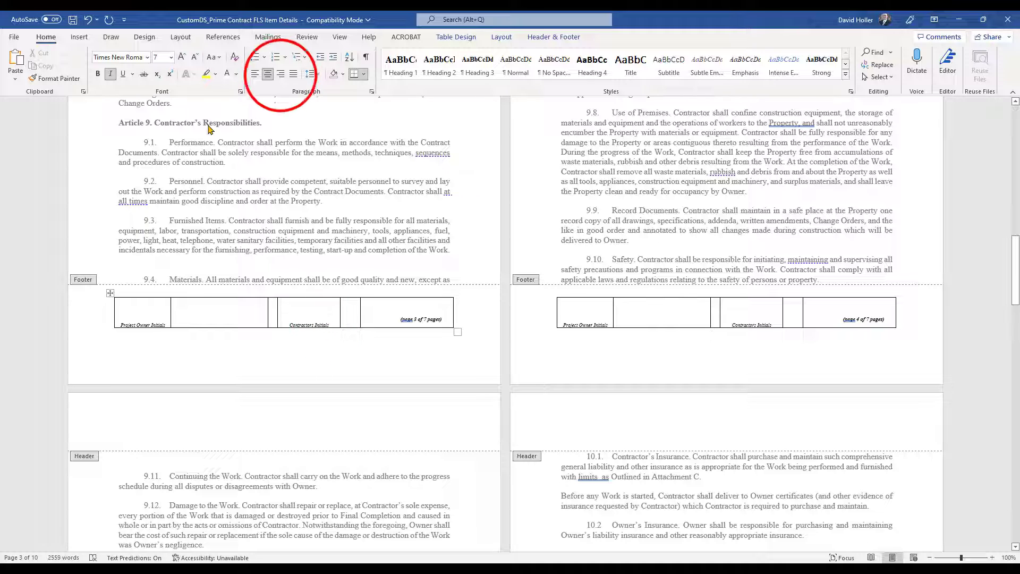
{"action": "left_click", "coordinate": [281, 77]}
{"action": "left_click", "coordinate": [159, 322]}
{"action": "left_click", "coordinate": [280, 74]}
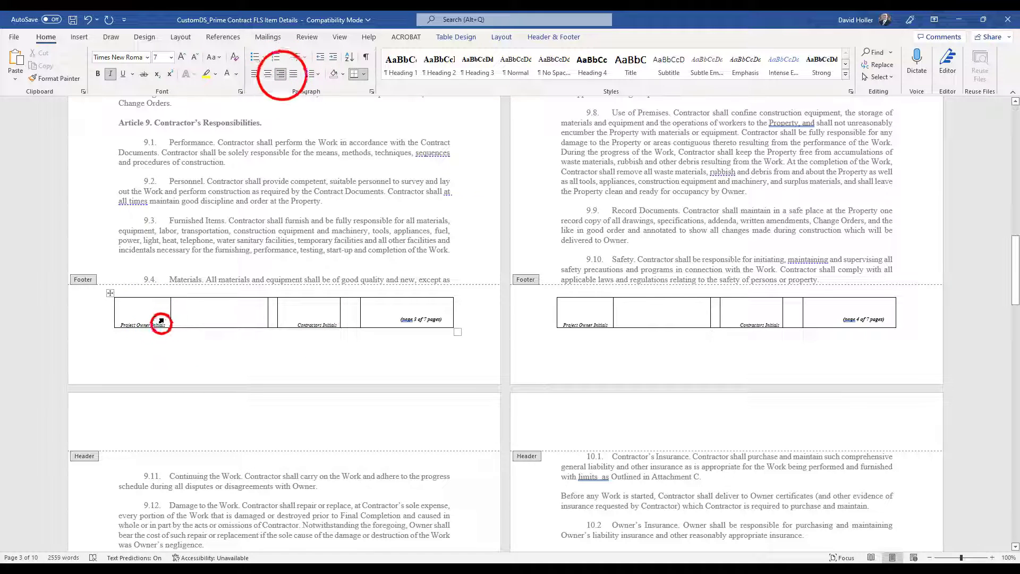
Readjust the footer table's column widths, fitting the first column closely to its "Project Owner Initials" label
{"action": "double_click", "coordinate": [171, 310]}
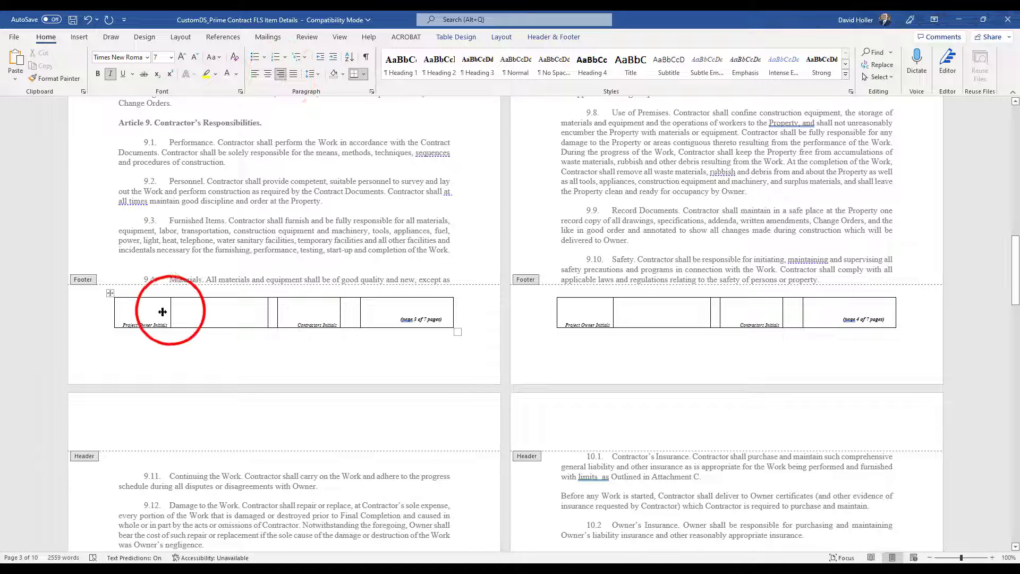
{"action": "double_click", "coordinate": [171, 310]}
{"action": "left_click_drag", "start_coordinate": [170, 310], "coordinate": [167, 309]}
{"action": "left_click", "coordinate": [164, 310]}
Turn off the specified row height for the footer table's row in its table properties
{"action": "right_click", "coordinate": [141, 320]}
{"action": "left_click", "coordinate": [162, 271]}
{"action": "left_click", "coordinate": [433, 188]}
{"action": "left_click", "coordinate": [423, 222]}
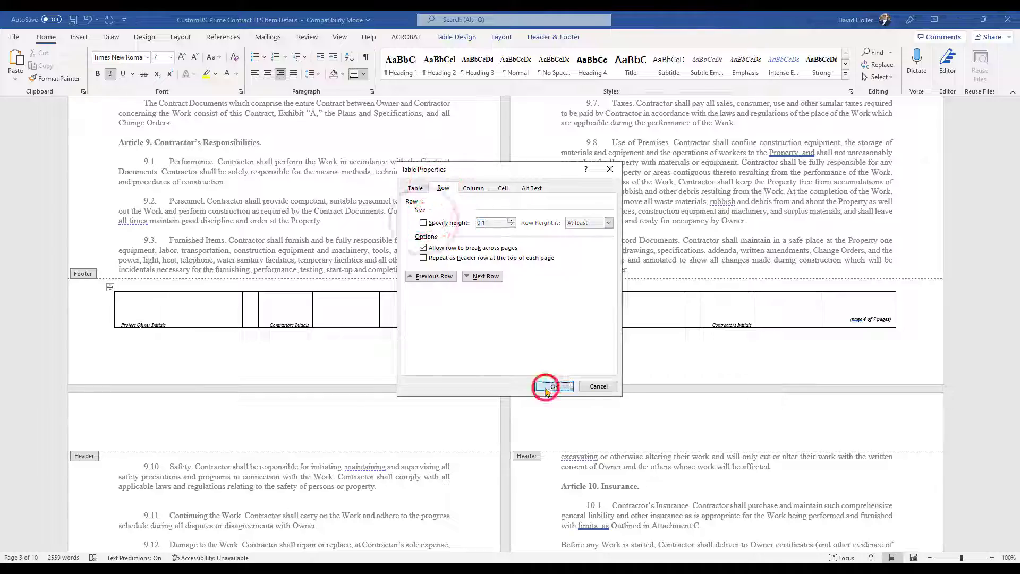
{"action": "left_click", "coordinate": [553, 386]}
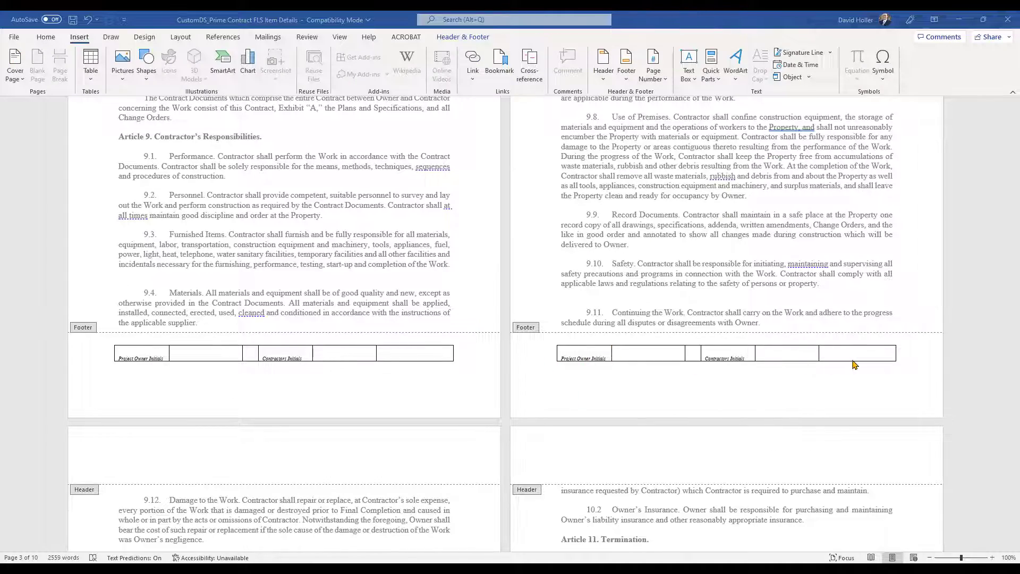
Switch to the Corecon knowledge base page in the browser and copy the IssuedToE_Initial bookmark name
{"action": "scroll", "coordinate": [810, 388], "scroll_direction": "down", "scroll_amount": 10}
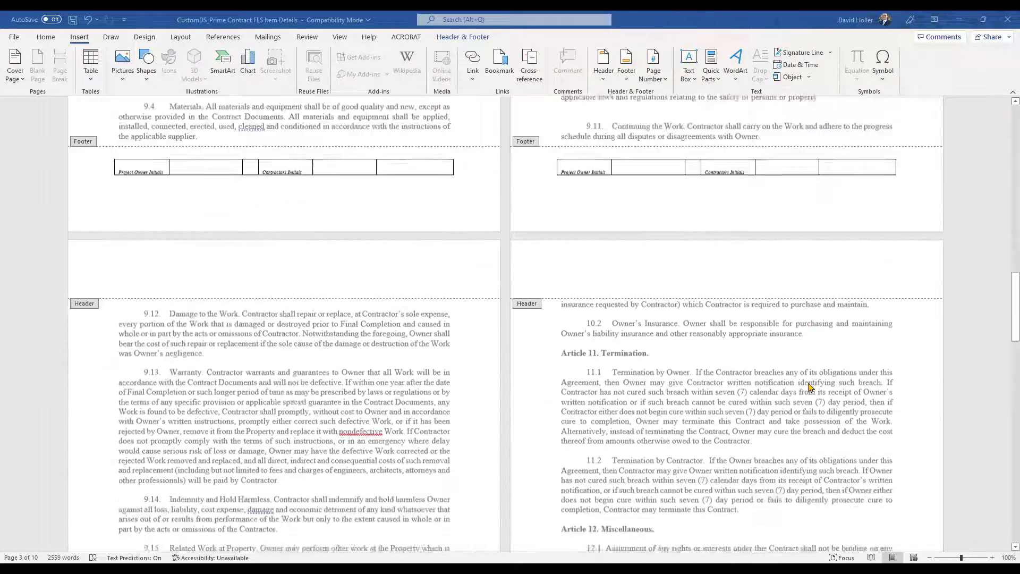
{"action": "scroll", "coordinate": [538, 346], "scroll_direction": "up", "scroll_amount": 20}
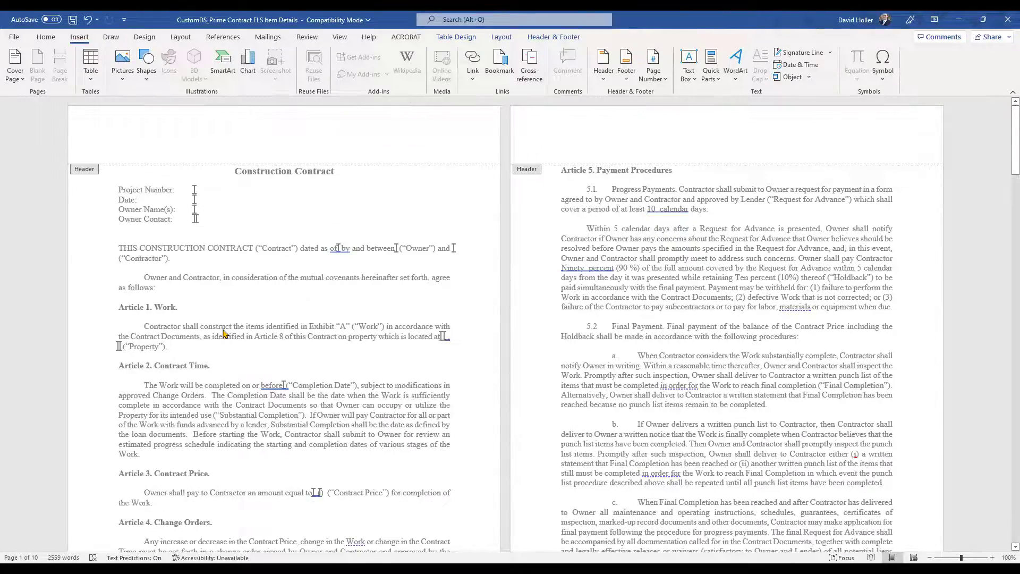
{"action": "scroll", "coordinate": [223, 333], "scroll_direction": "down", "scroll_amount": 5}
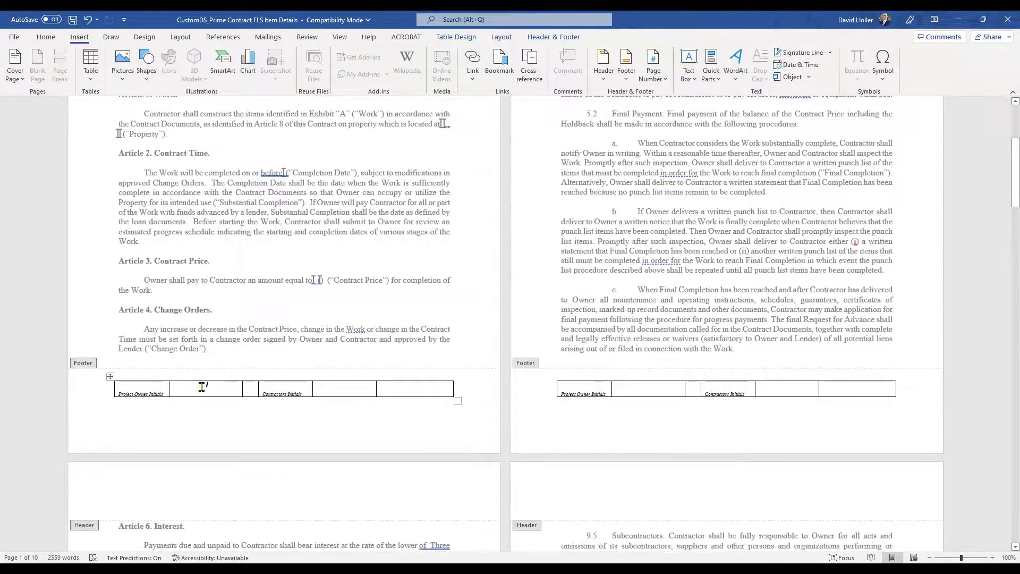
{"action": "left_click_drag", "start_coordinate": [650, 19], "coordinate": [563, 99]}
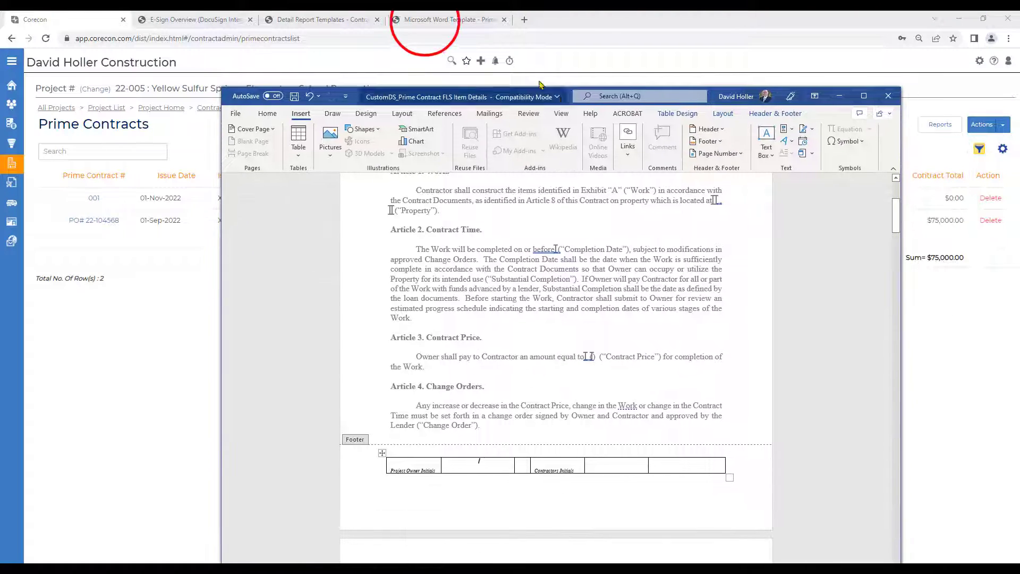
{"action": "left_click", "coordinate": [435, 20]}
{"action": "left_click_drag", "start_coordinate": [299, 461], "coordinate": [237, 461]}
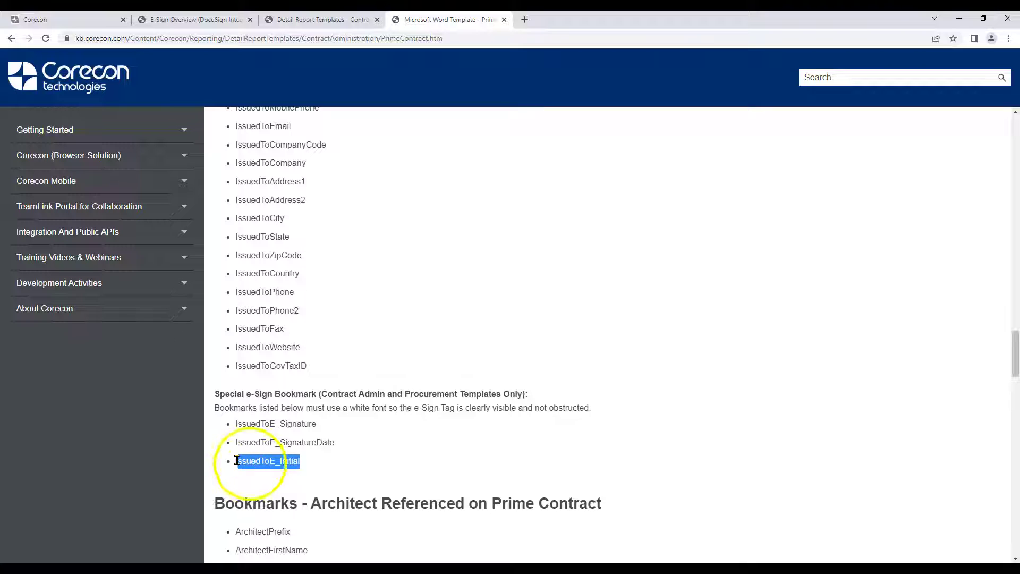
{"action": "right_click", "coordinate": [239, 461]}
{"action": "left_click", "coordinate": [242, 472]}
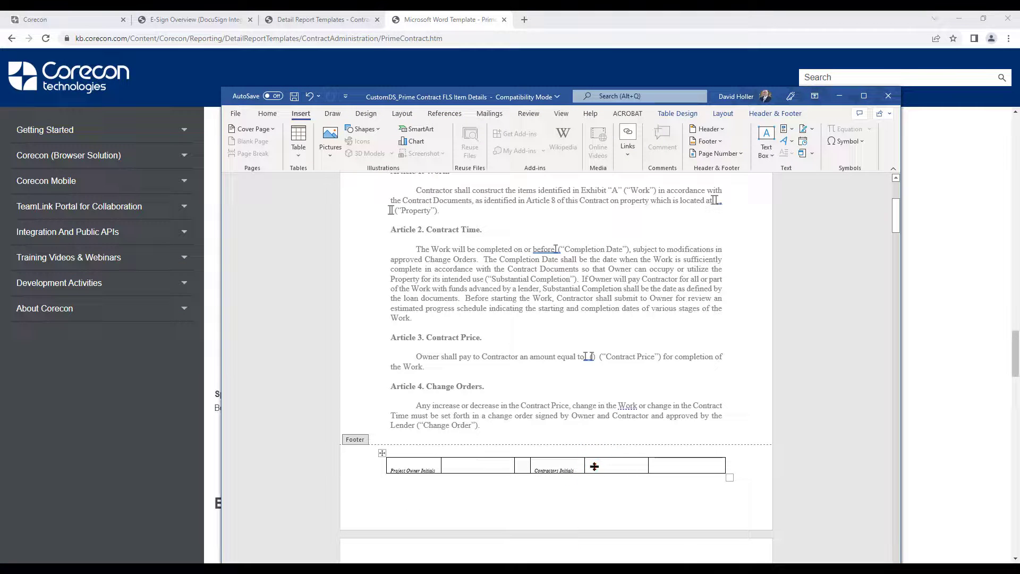
Back in the Word template, add the IssuedToE_Initial bookmark in the footer cell beside "Contractors Initials"
{"action": "left_click", "coordinate": [595, 467]}
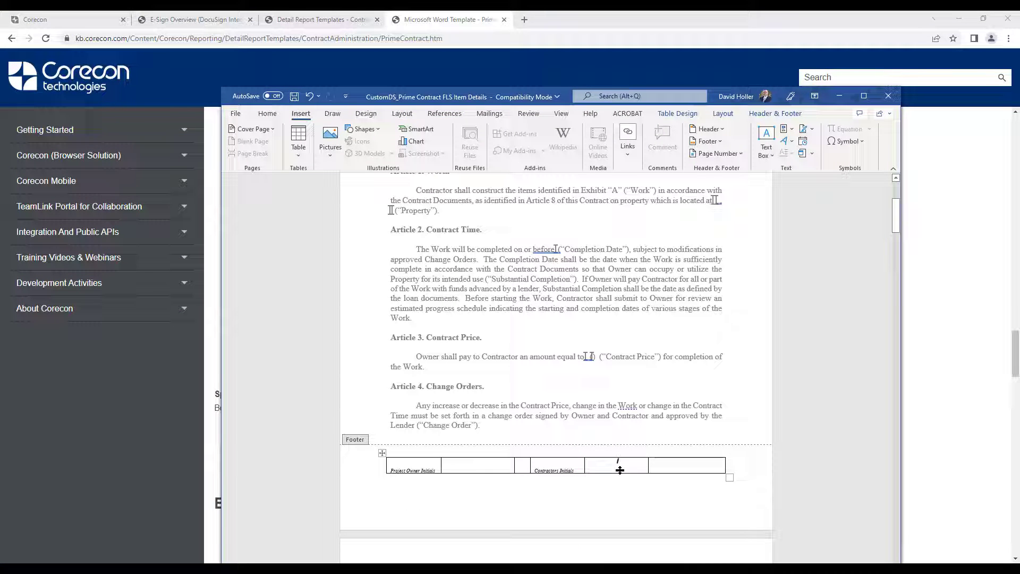
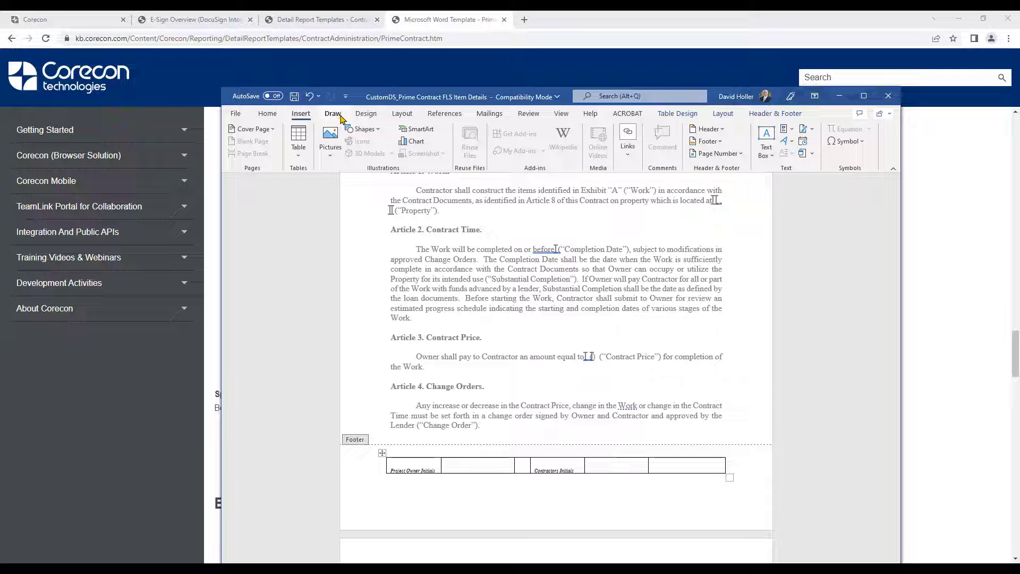
{"action": "left_click", "coordinate": [864, 96]}
{"action": "left_click", "coordinate": [502, 62]}
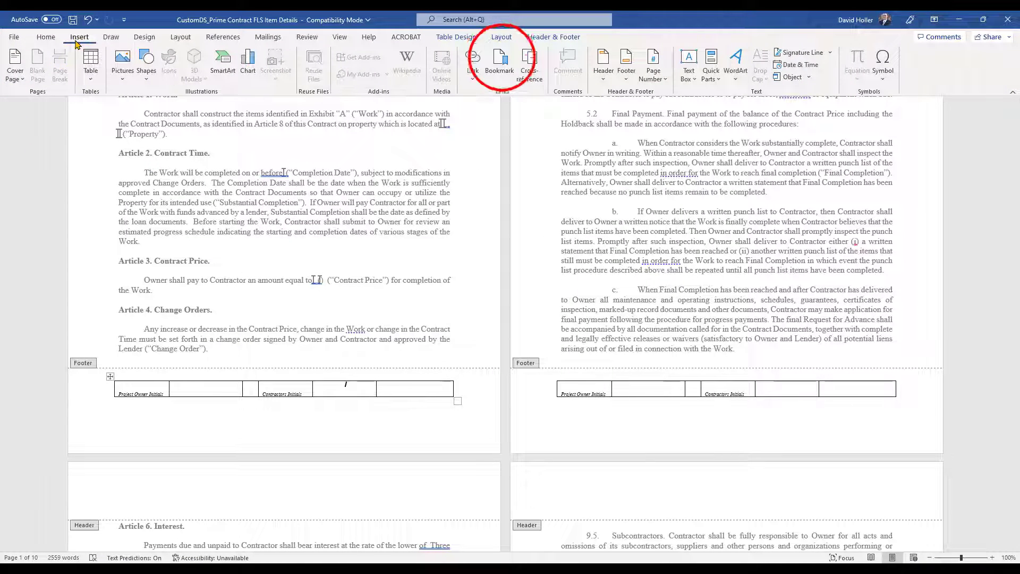
{"action": "left_click", "coordinate": [301, 191]}
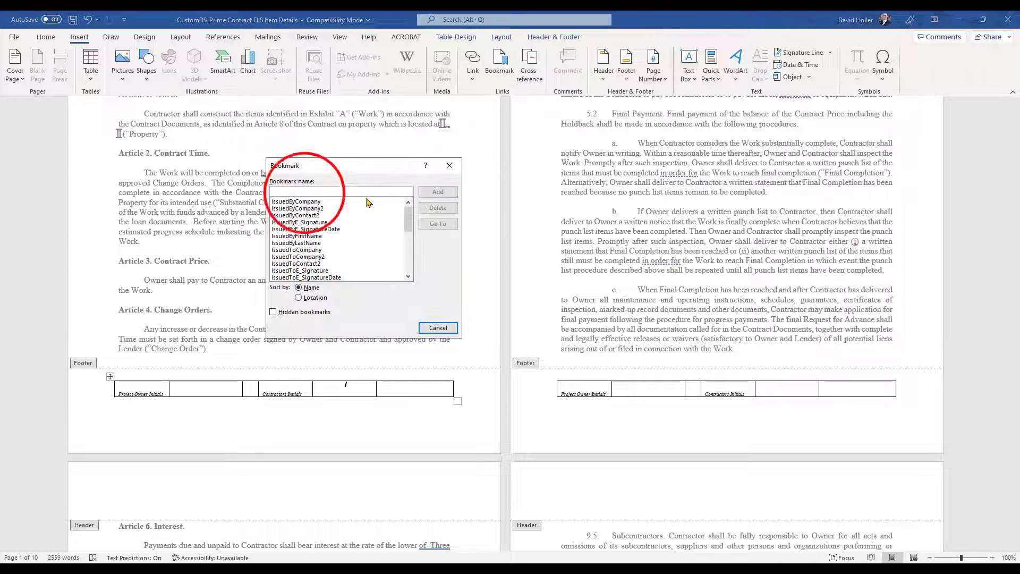
{"action": "right_click", "coordinate": [304, 192]}
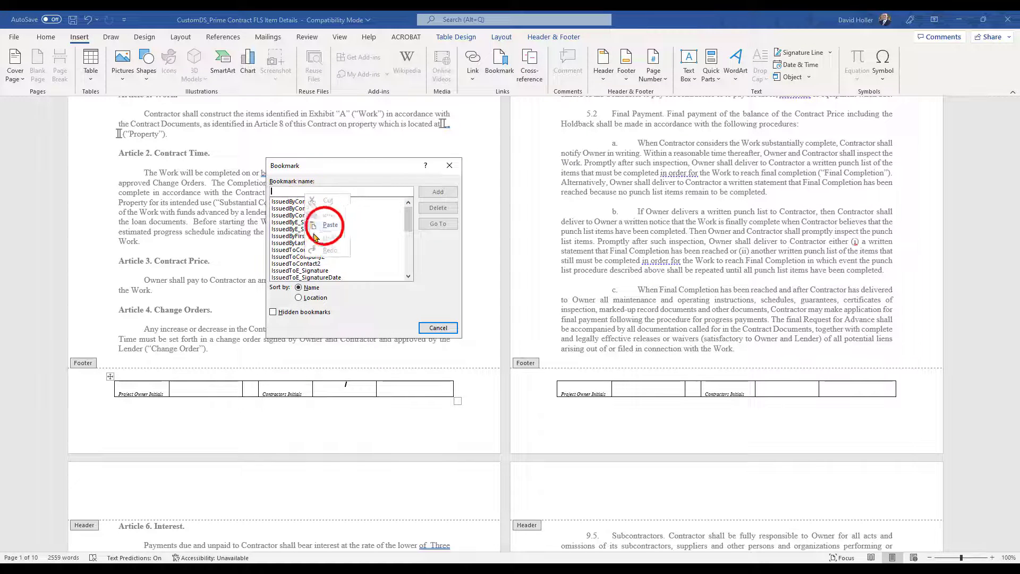
{"action": "left_click", "coordinate": [325, 227]}
{"action": "left_click", "coordinate": [437, 191]}
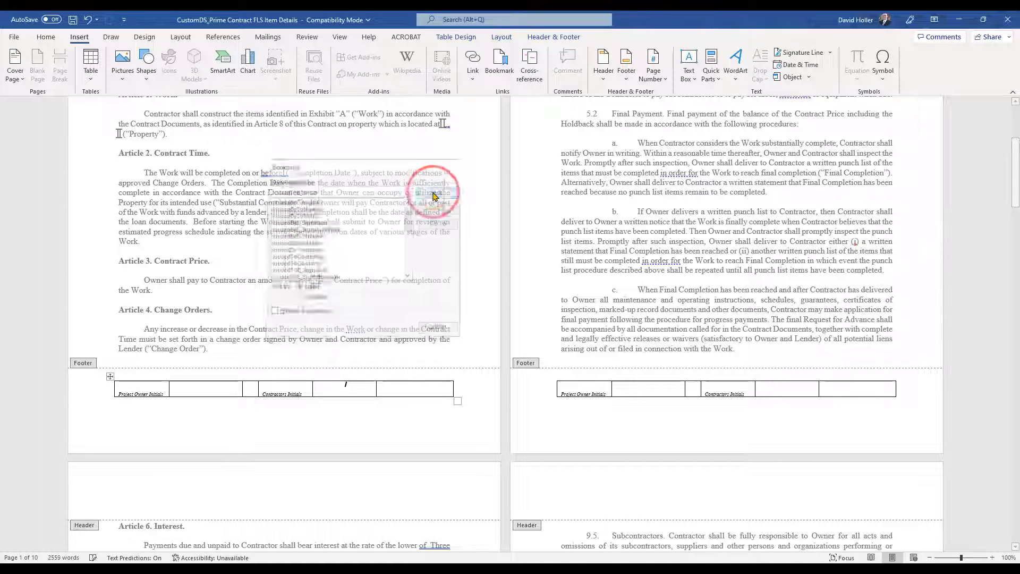
Place the cursor in the footer cell beside "Project Owner Initials" and copy the IssuedByE_Initial bookmark name from the Corecon knowledge base page in the browser
{"action": "left_click", "coordinate": [201, 388]}
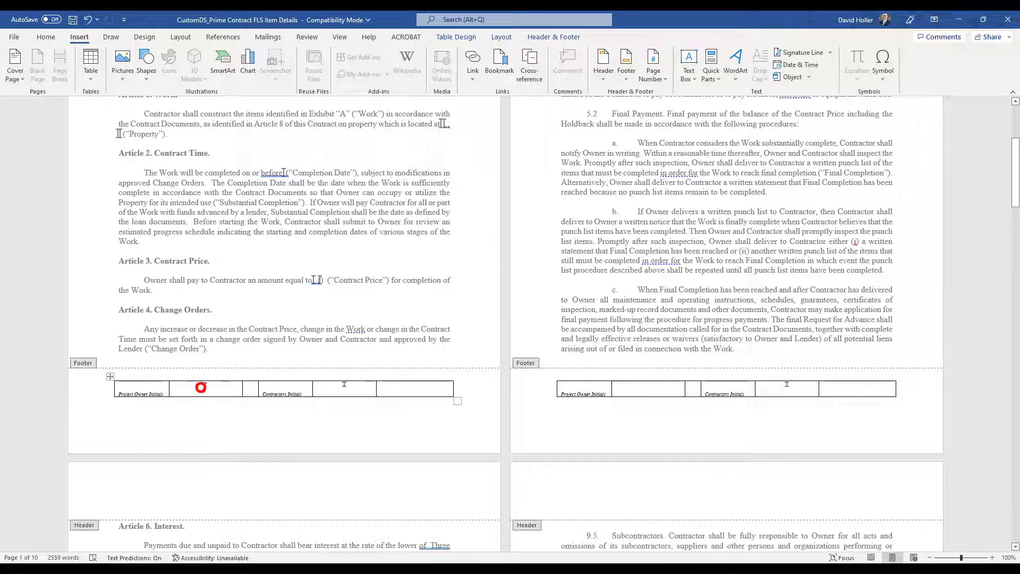
{"action": "left_click_drag", "start_coordinate": [653, 19], "coordinate": [739, 379]}
{"action": "scroll", "coordinate": [242, 356], "scroll_direction": "up", "scroll_amount": 8}
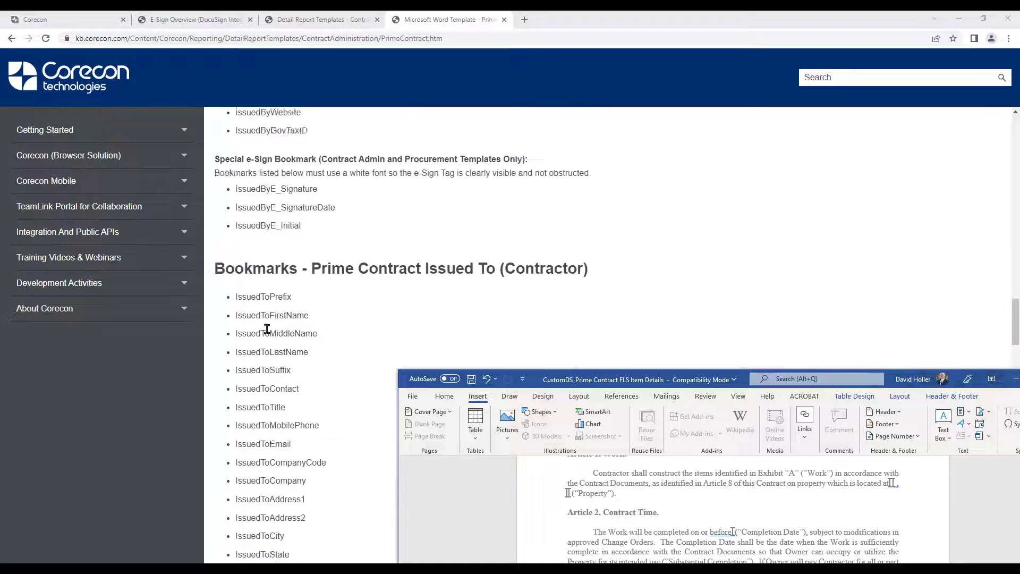
{"action": "left_click_drag", "start_coordinate": [301, 350], "coordinate": [241, 351]}
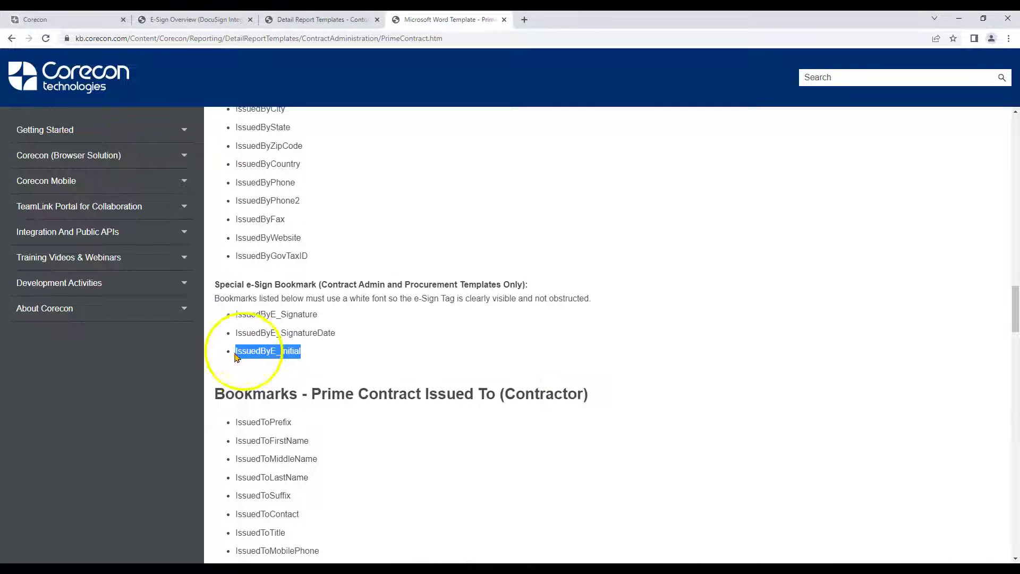
{"action": "right_click", "coordinate": [243, 352]}
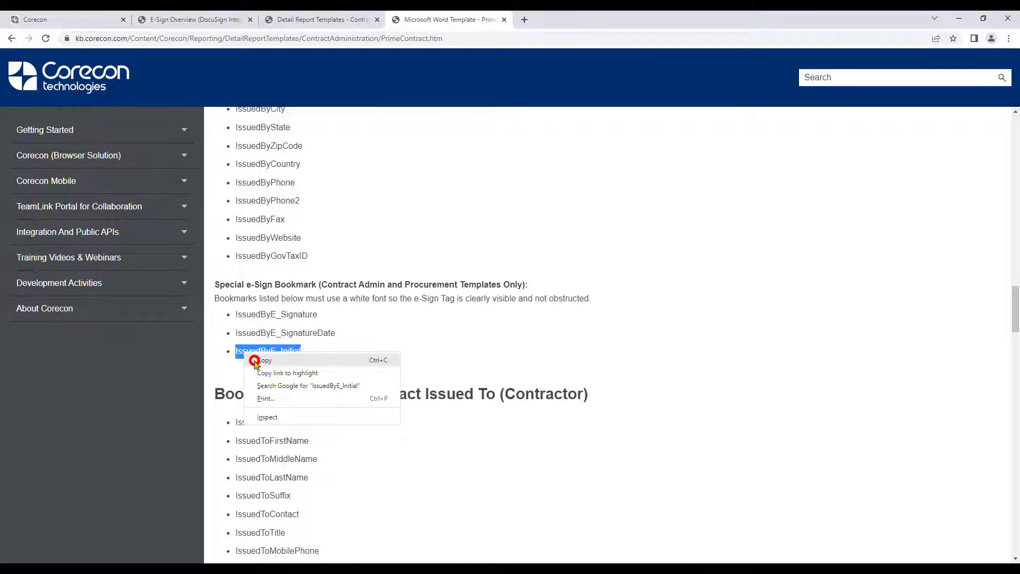
{"action": "left_click", "coordinate": [260, 360]}
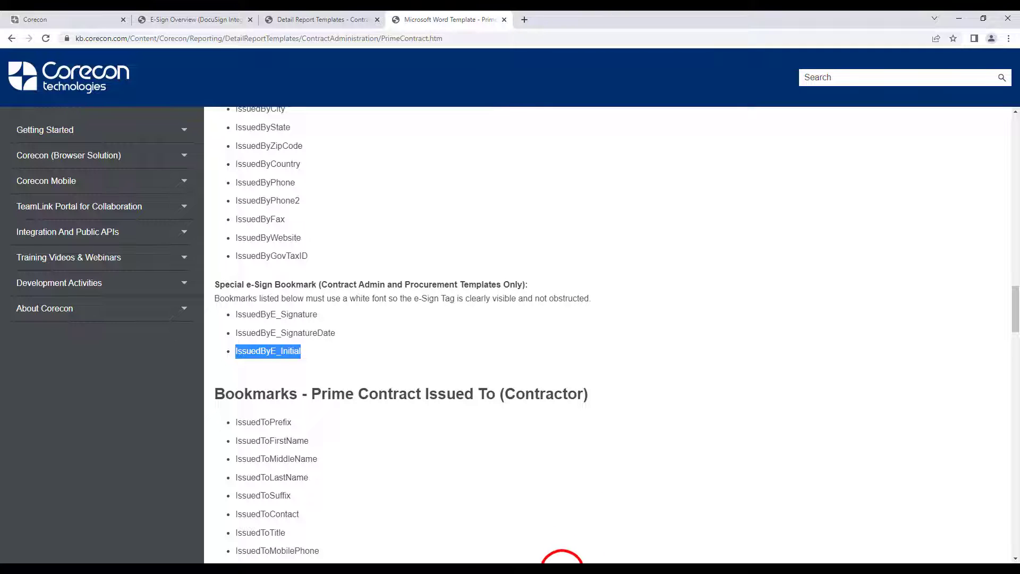
Back in the Word template, add the IssuedByE_Initial bookmark in the footer cell beside "Project Owner Initials"
{"action": "left_click", "coordinate": [562, 572]}
{"action": "left_click", "coordinate": [589, 533]}
{"action": "left_click_drag", "start_coordinate": [889, 381], "coordinate": [572, 33]}
{"action": "left_click", "coordinate": [342, 394]}
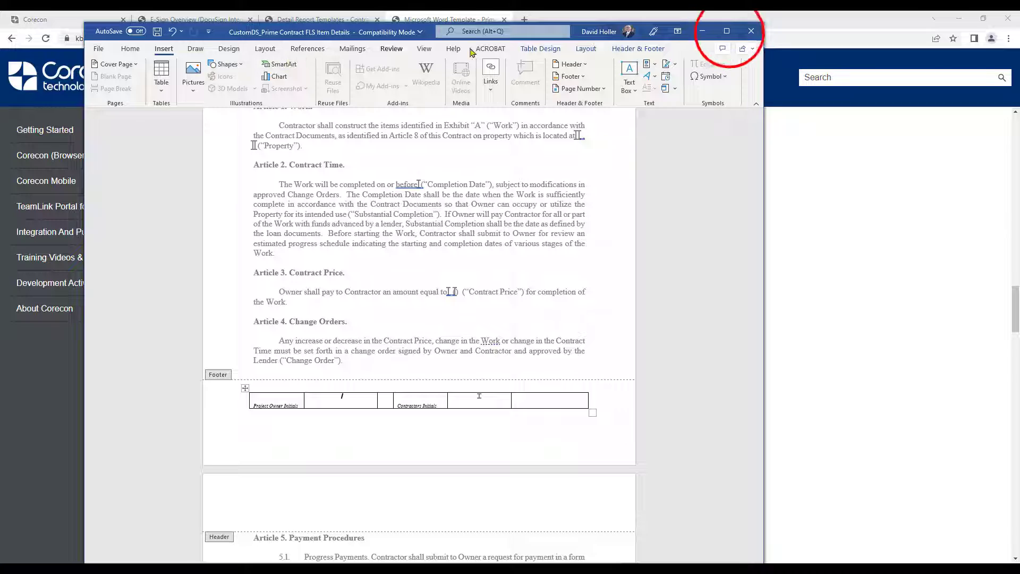
{"action": "left_click", "coordinate": [726, 31]}
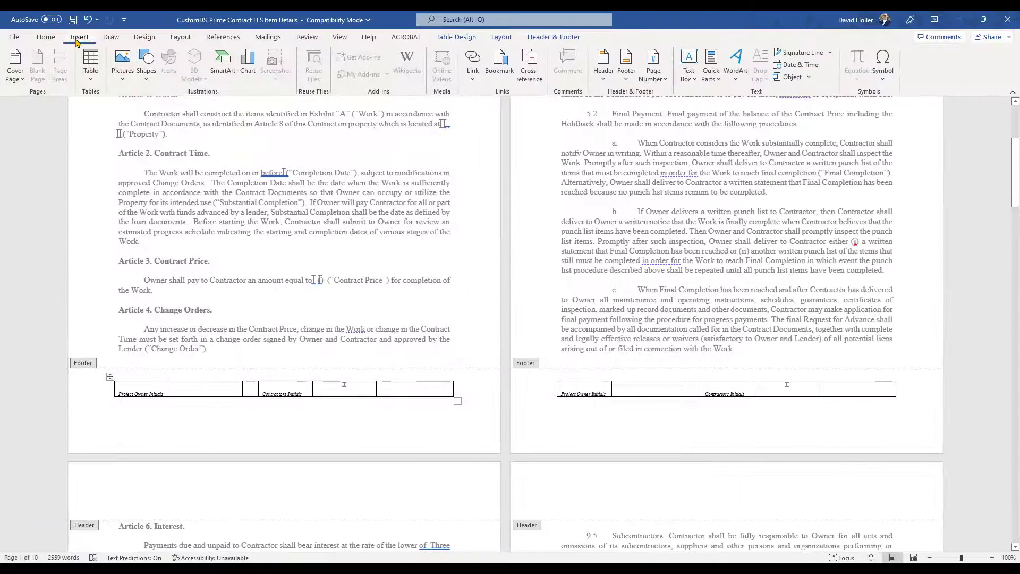
{"action": "left_click", "coordinate": [500, 61]}
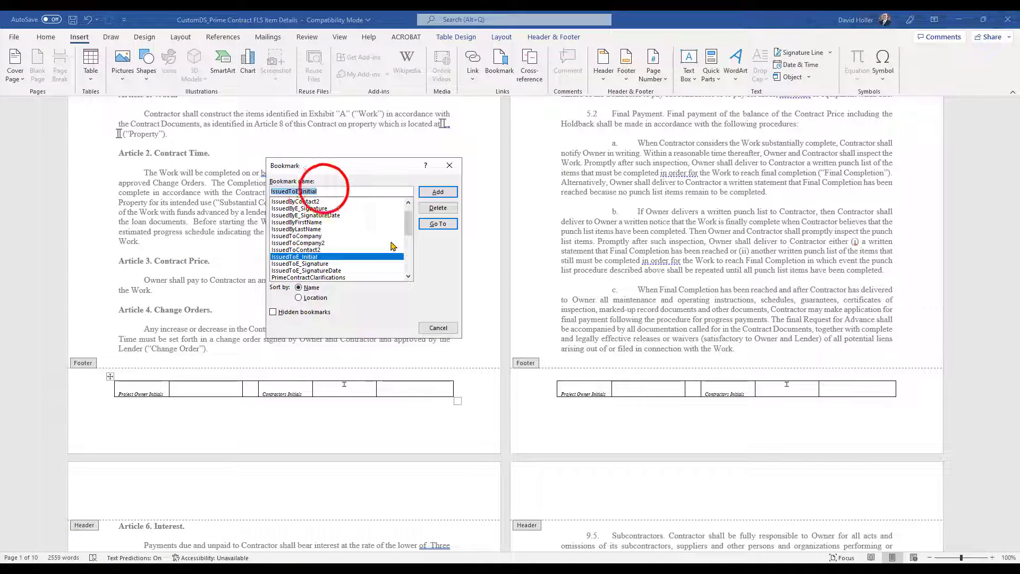
{"action": "left_click_drag", "start_coordinate": [324, 190], "coordinate": [254, 190]}
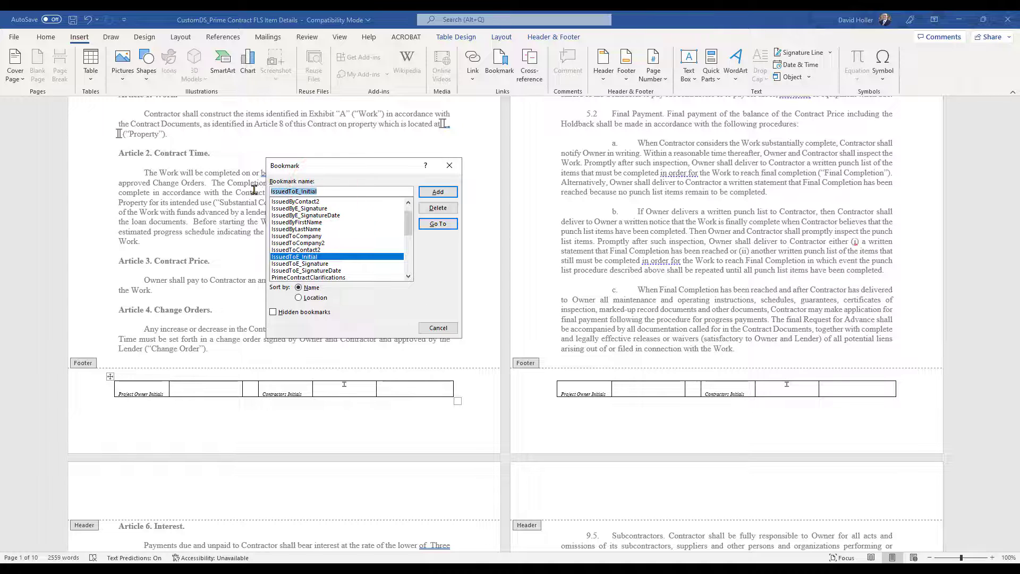
{"action": "right_click", "coordinate": [289, 193]}
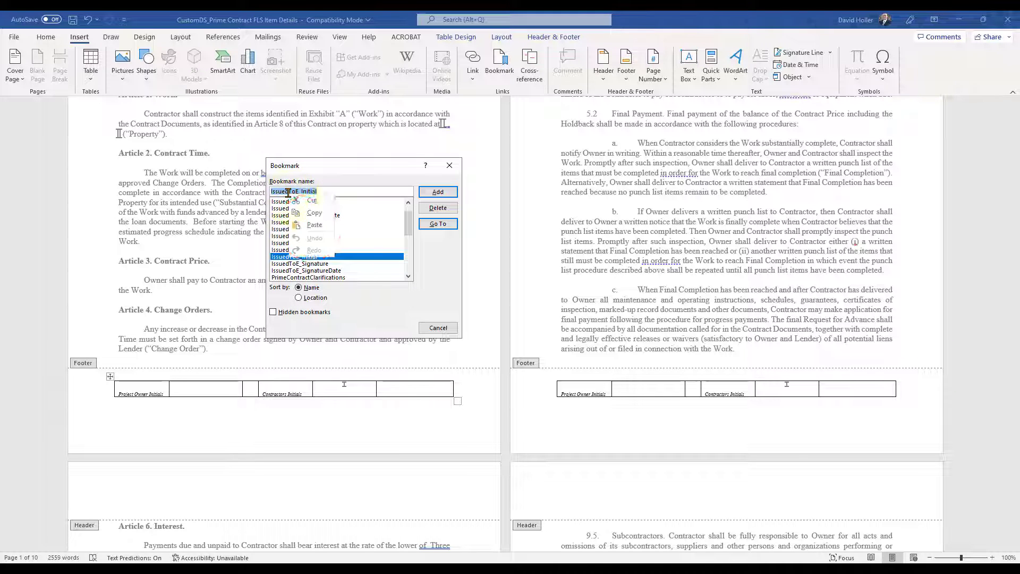
{"action": "left_click", "coordinate": [313, 224]}
{"action": "left_click", "coordinate": [437, 192]}
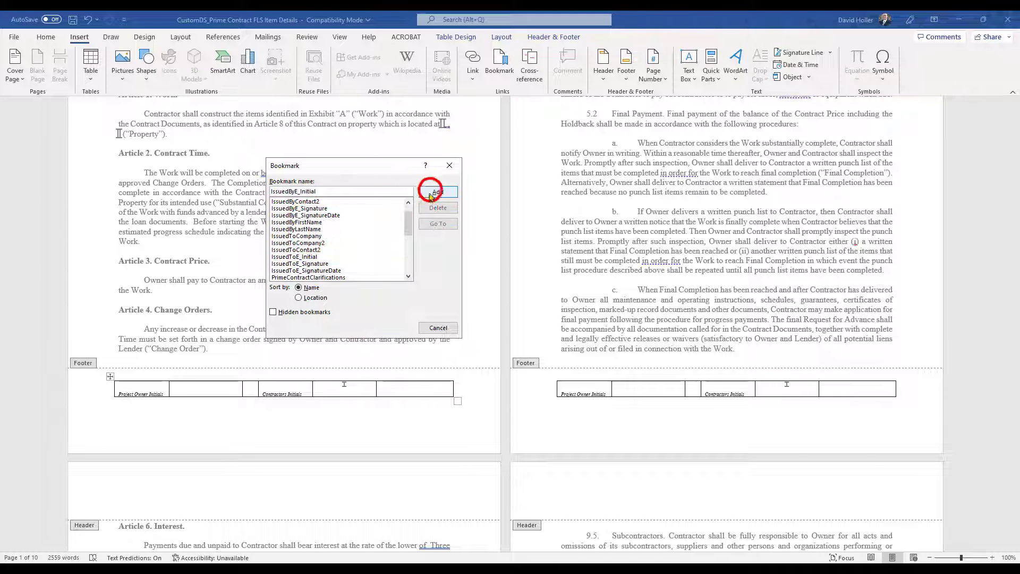
Left-align the two initials bookmark cells in the footer table
{"action": "left_click", "coordinate": [216, 387]}
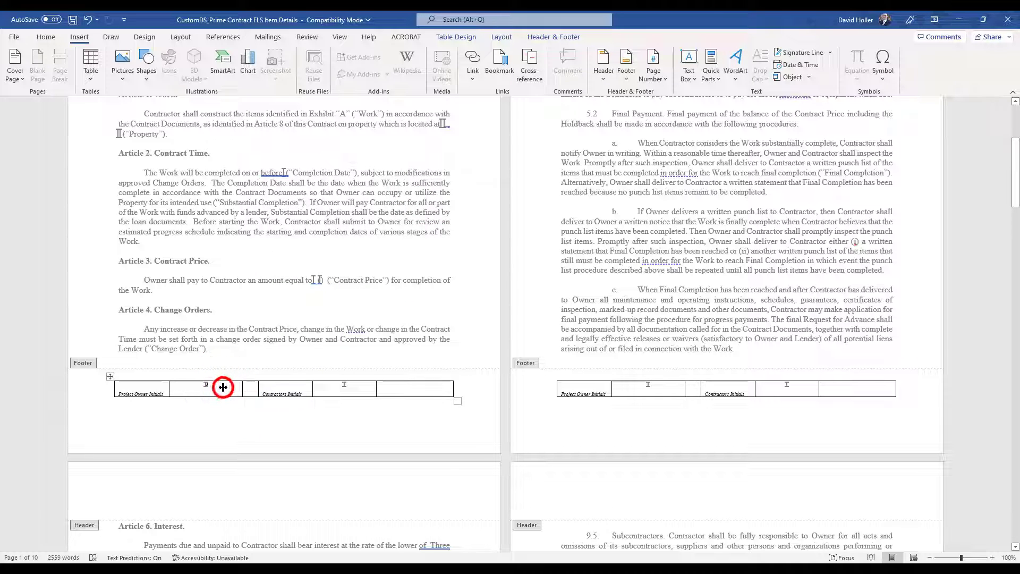
{"action": "left_click", "coordinate": [199, 387]}
{"action": "left_click", "coordinate": [42, 35]}
{"action": "left_click", "coordinate": [252, 76]}
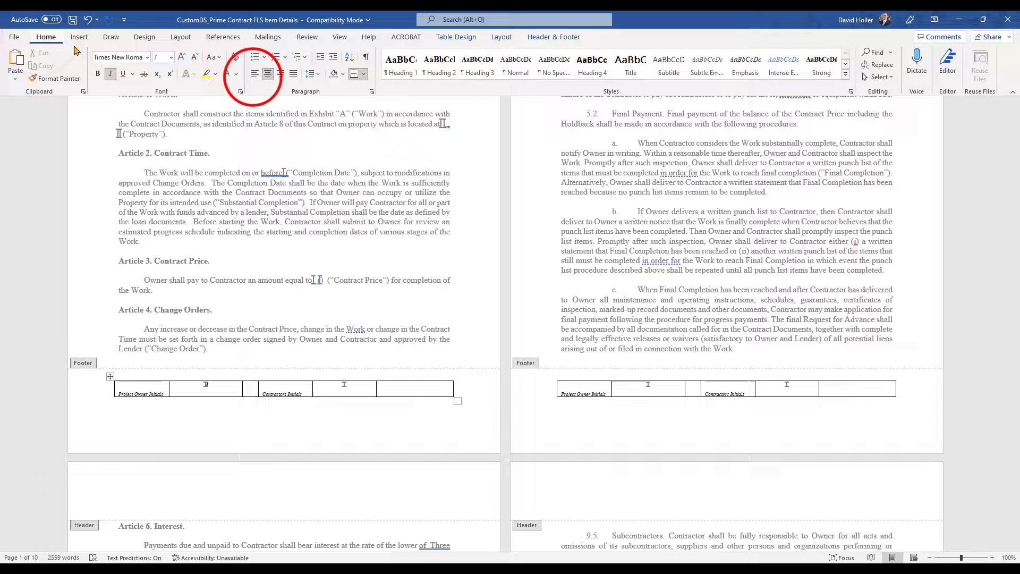
{"action": "left_click", "coordinate": [267, 74]}
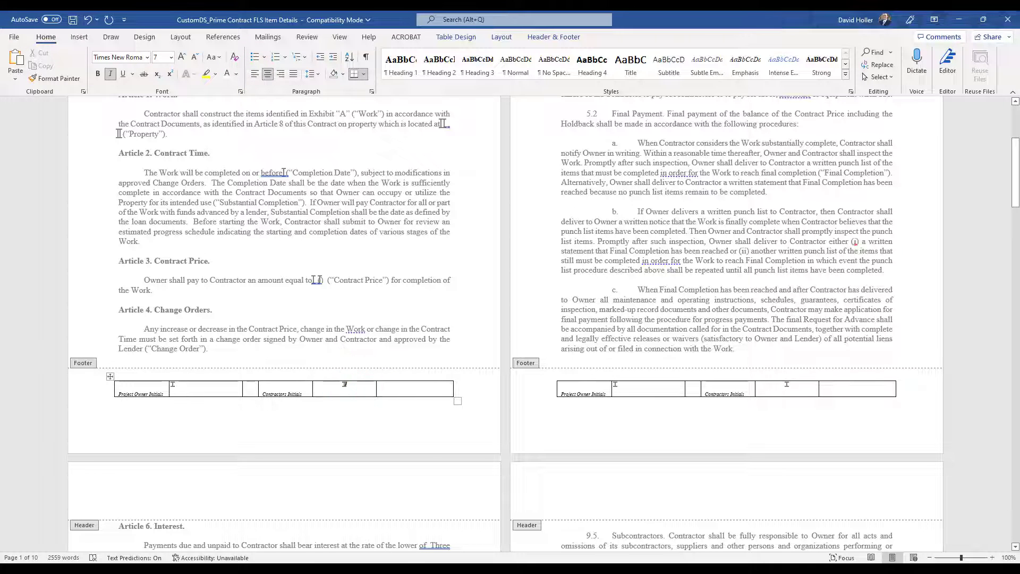
{"action": "left_click", "coordinate": [366, 425]}
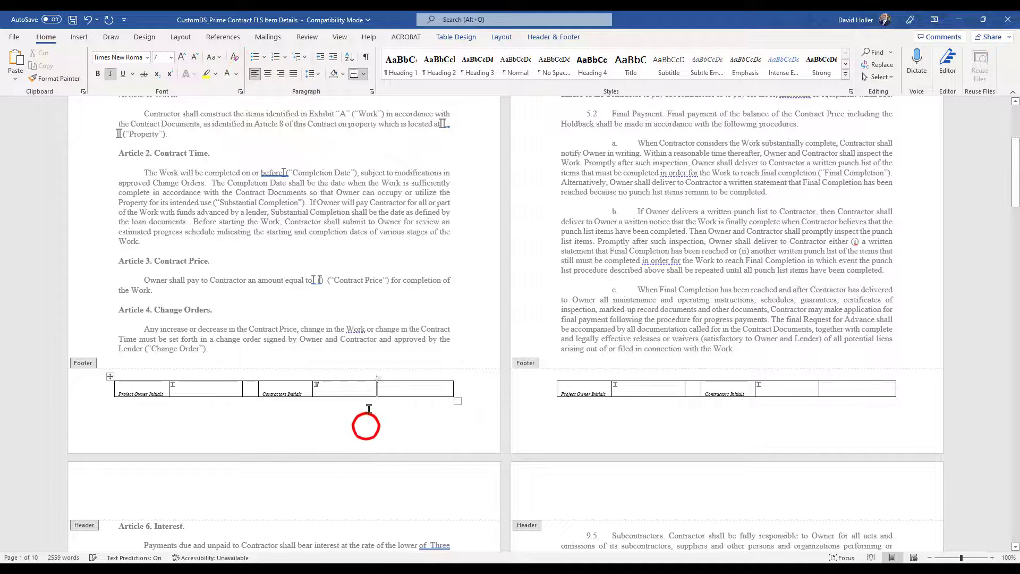
Select the whole footer initials table and set its borders to None through the table properties
{"action": "left_click", "coordinate": [365, 424]}
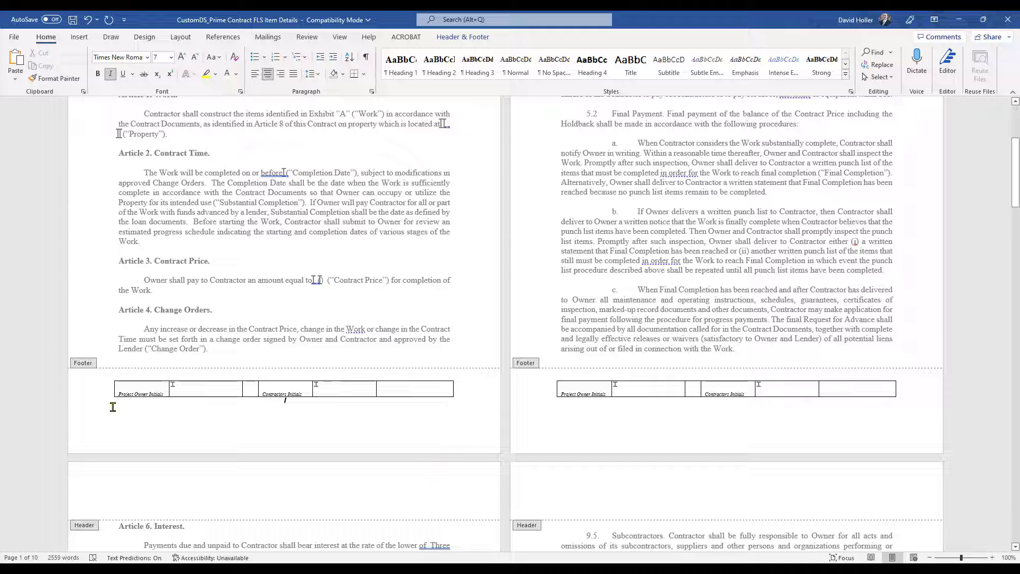
{"action": "left_click", "coordinate": [106, 422]}
{"action": "left_click", "coordinate": [453, 407]}
{"action": "left_click_drag", "start_coordinate": [452, 392], "coordinate": [305, 380]}
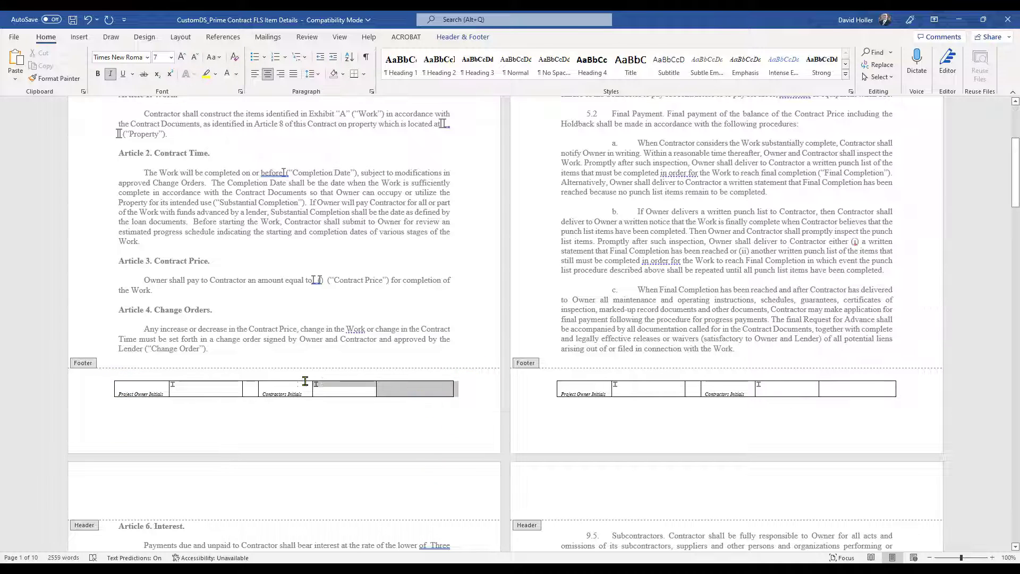
{"action": "left_click_drag", "start_coordinate": [98, 381], "coordinate": [101, 371]}
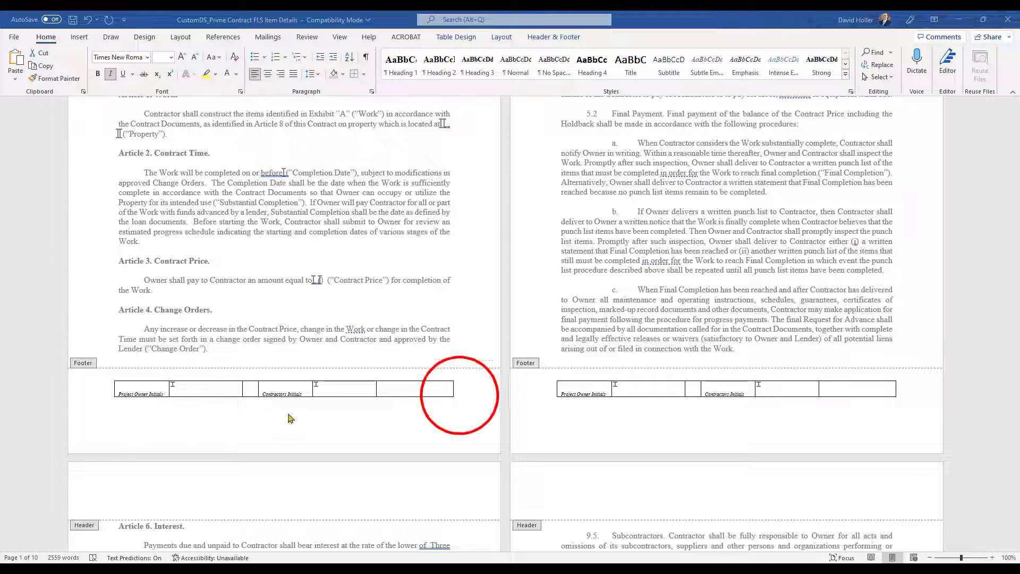
{"action": "left_click_drag", "start_coordinate": [465, 392], "coordinate": [460, 396]}
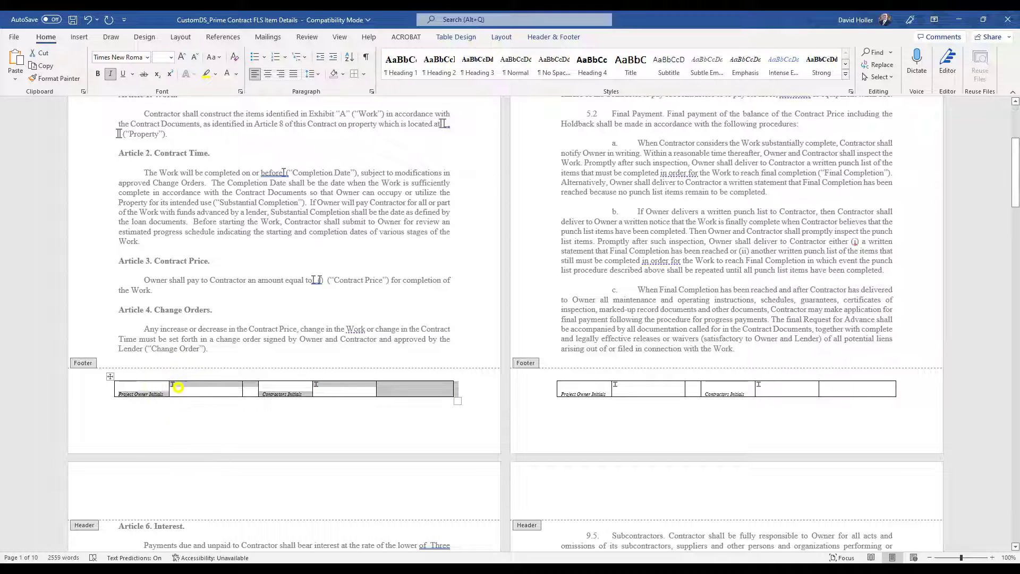
{"action": "right_click", "coordinate": [179, 392]}
{"action": "left_click", "coordinate": [210, 364]}
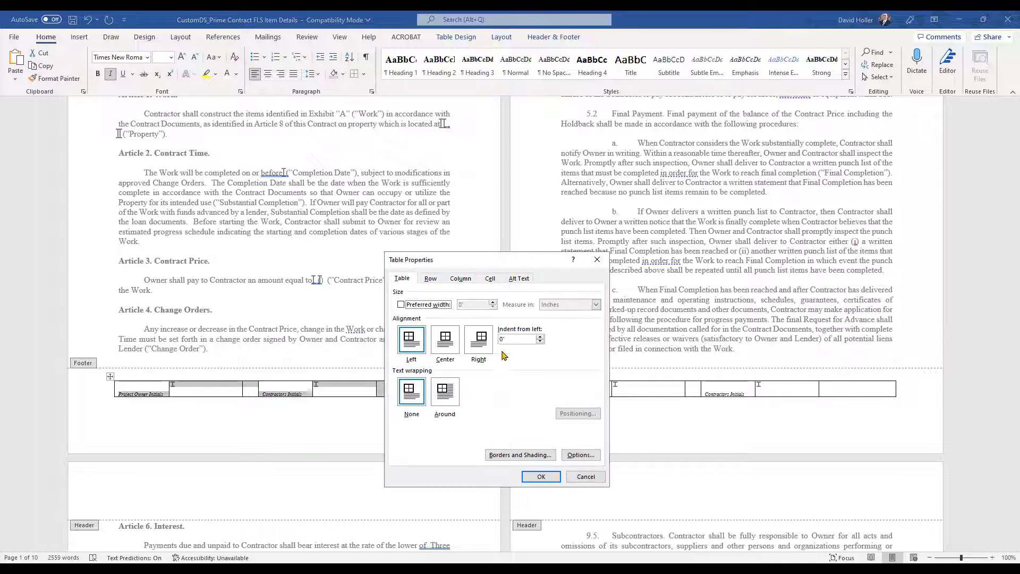
{"action": "left_click", "coordinate": [507, 455]}
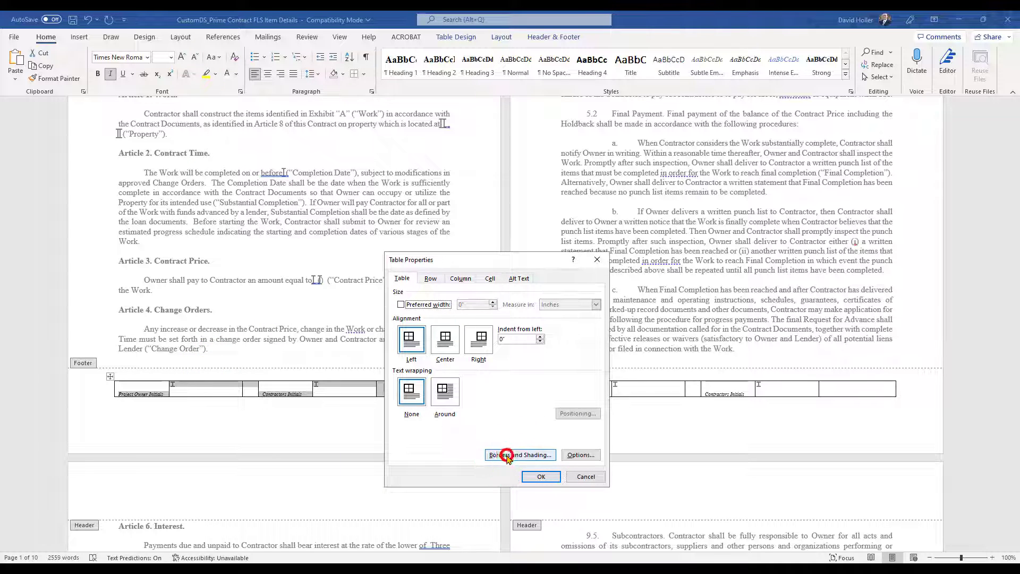
{"action": "left_click", "coordinate": [387, 195]}
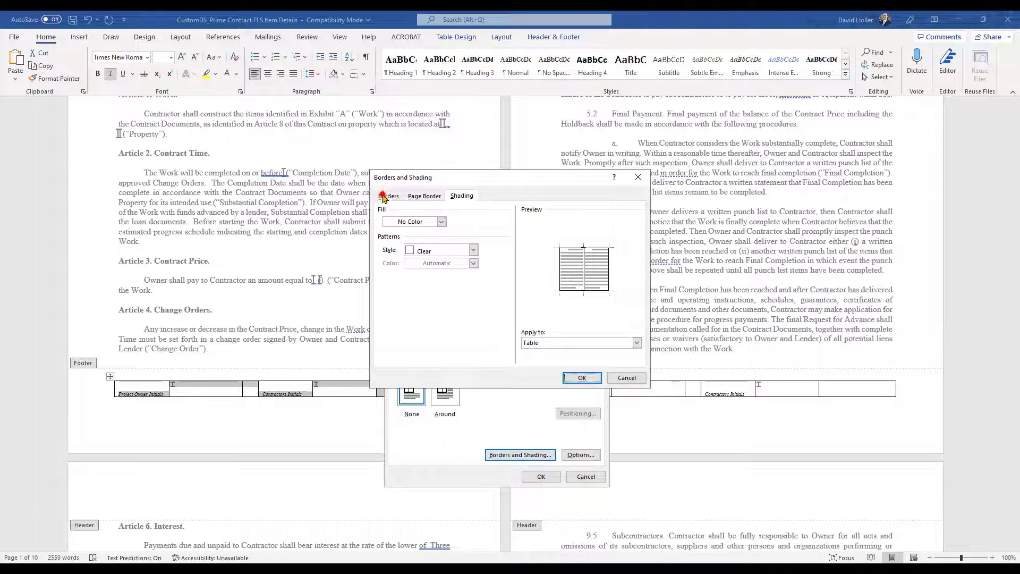
{"action": "left_click", "coordinate": [387, 224]}
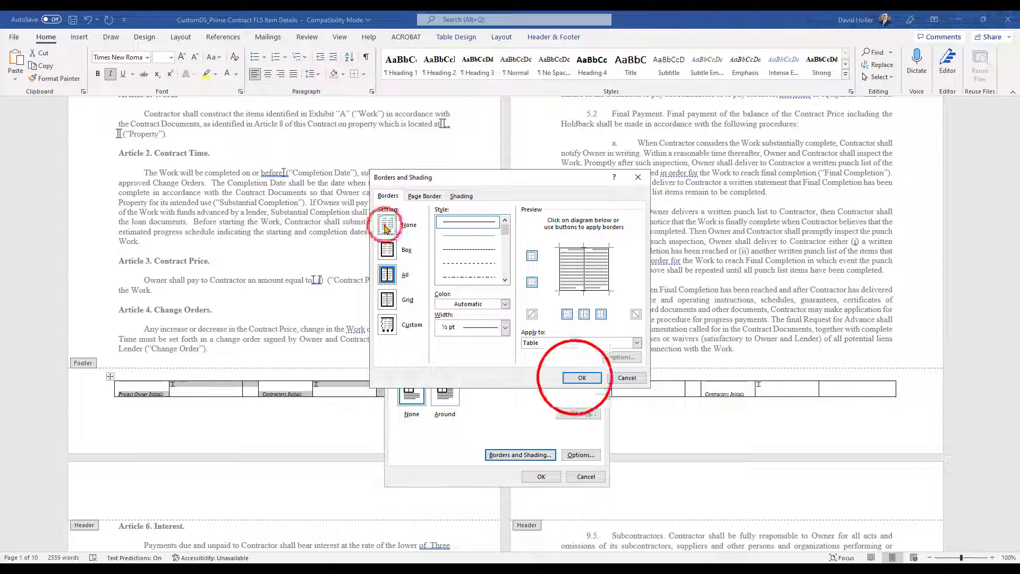
{"action": "left_click", "coordinate": [579, 379]}
{"action": "left_click", "coordinate": [540, 476]}
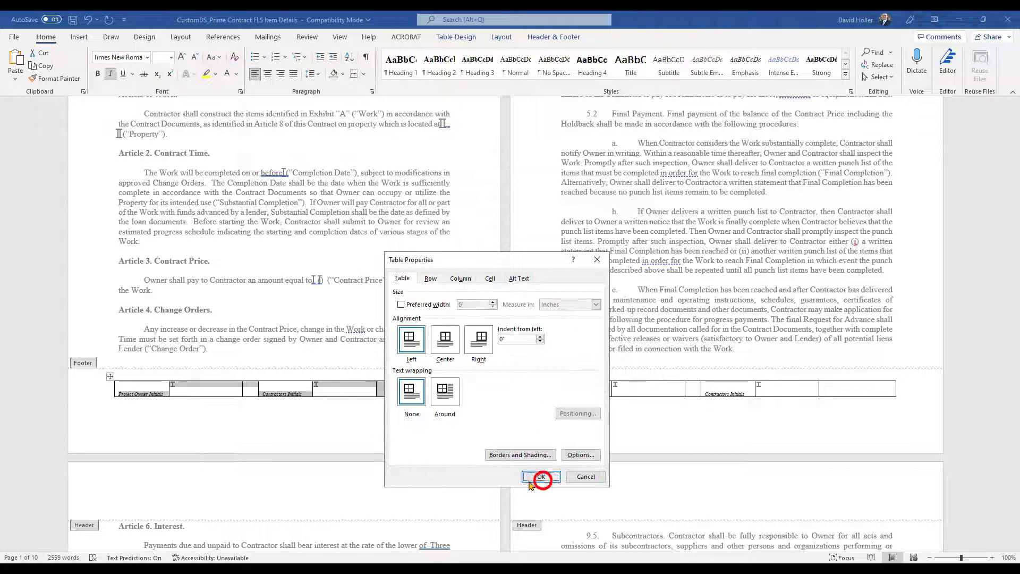
{"action": "left_click", "coordinate": [315, 438]}
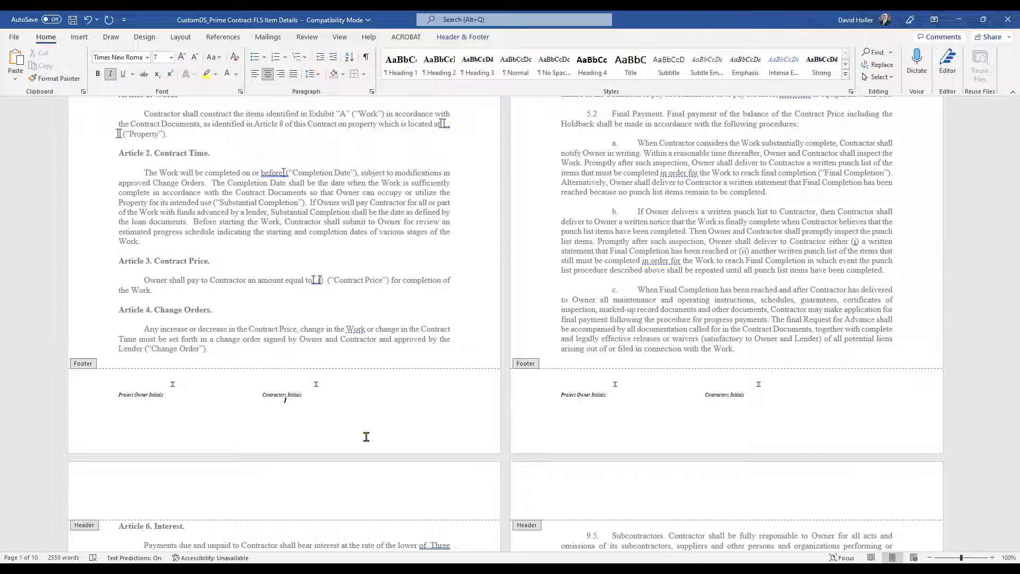
Check the footer initials through to the signature page and save the prime contract template
{"action": "scroll", "coordinate": [653, 449], "scroll_direction": "down", "scroll_amount": 10}
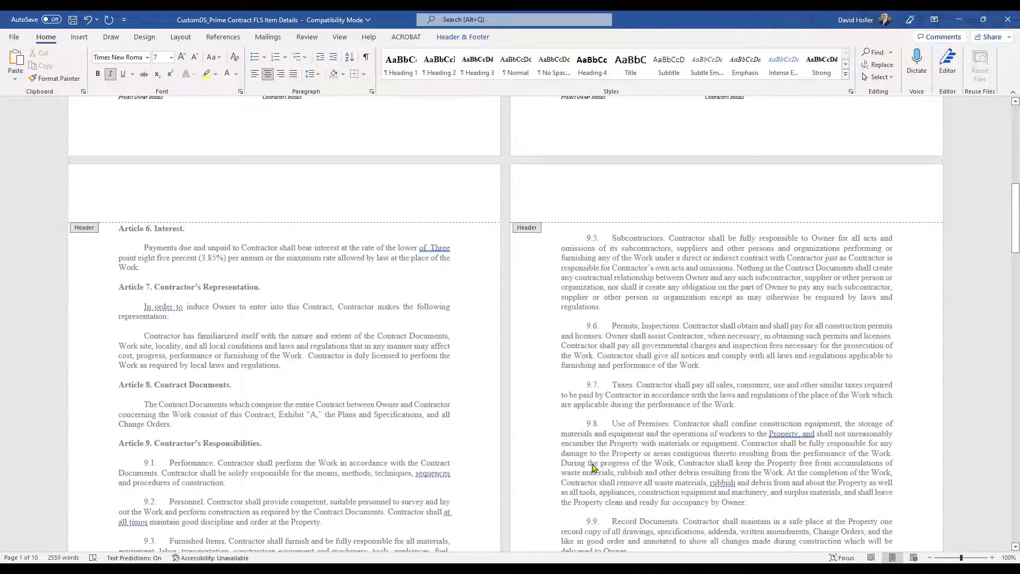
{"action": "scroll", "coordinate": [594, 467], "scroll_direction": "down", "scroll_amount": 10}
{"action": "scroll", "coordinate": [648, 425], "scroll_direction": "down", "scroll_amount": 20}
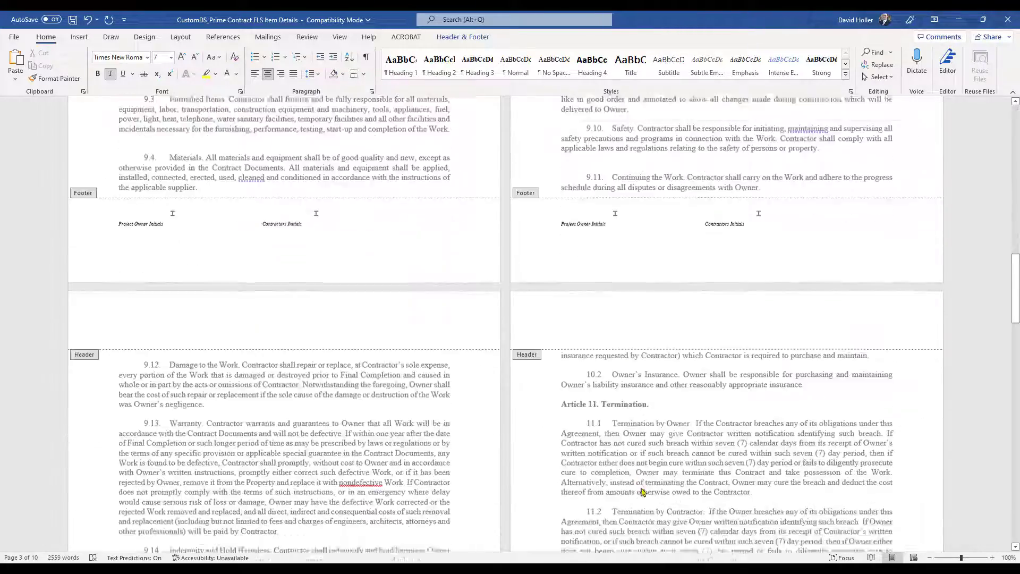
{"action": "scroll", "coordinate": [653, 491], "scroll_direction": "down", "scroll_amount": 7}
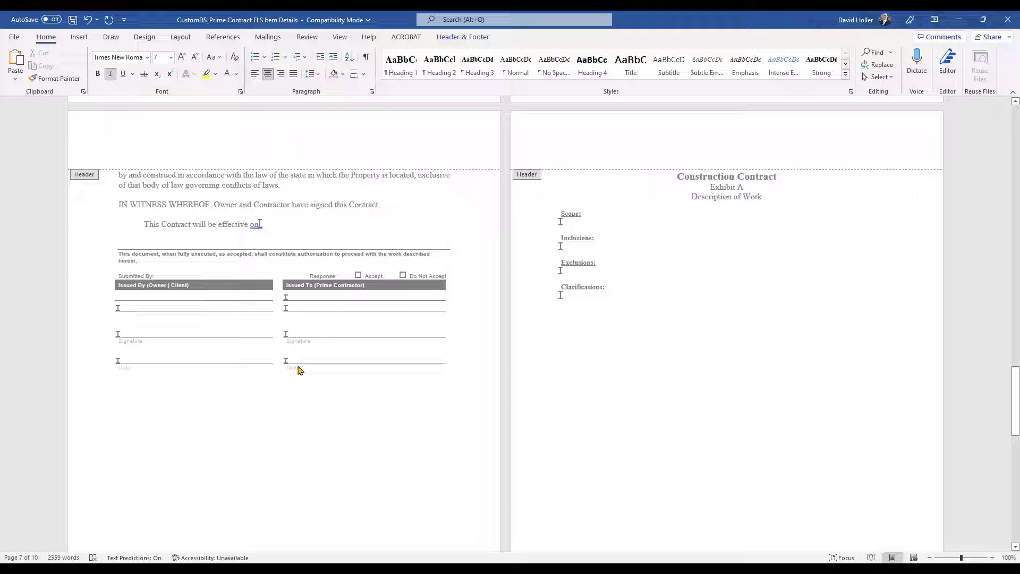
{"action": "left_click", "coordinate": [14, 36]}
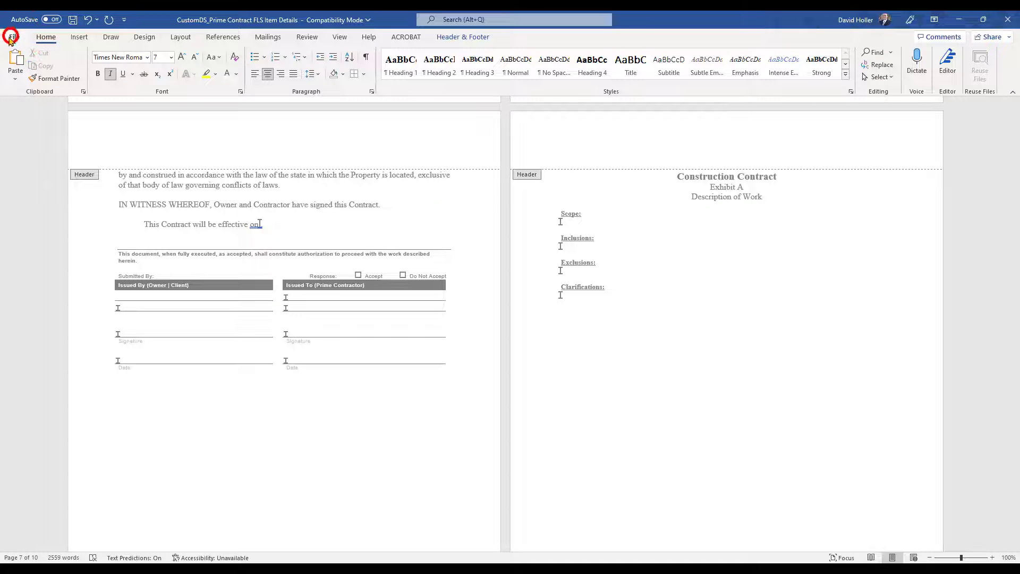
{"action": "left_click", "coordinate": [29, 159]}
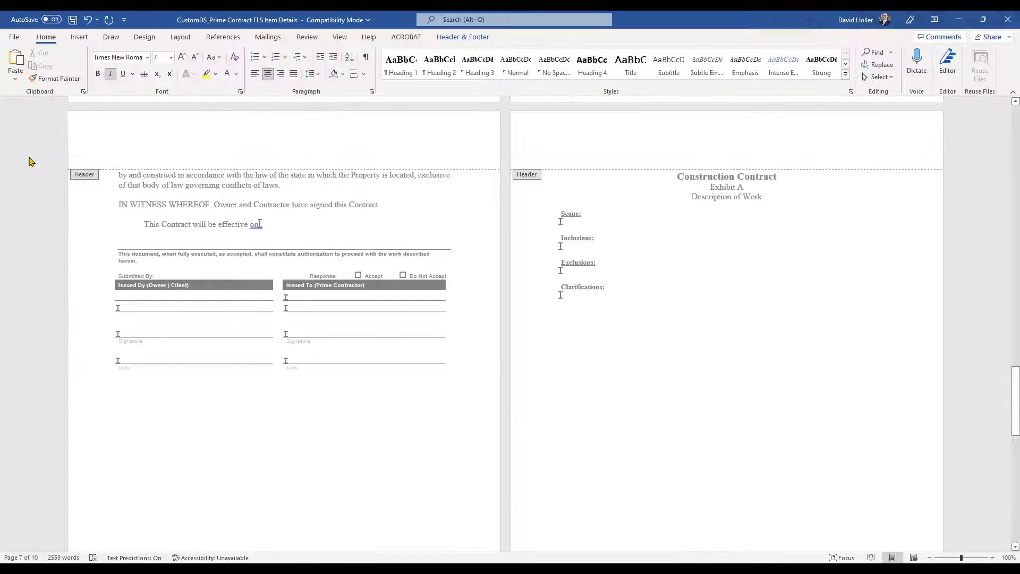
Set the font colour of the bookmark cell above "Project Owner Initials" in the footer to white
{"action": "left_click", "coordinate": [191, 342]}
{"action": "double_click", "coordinate": [191, 343]}
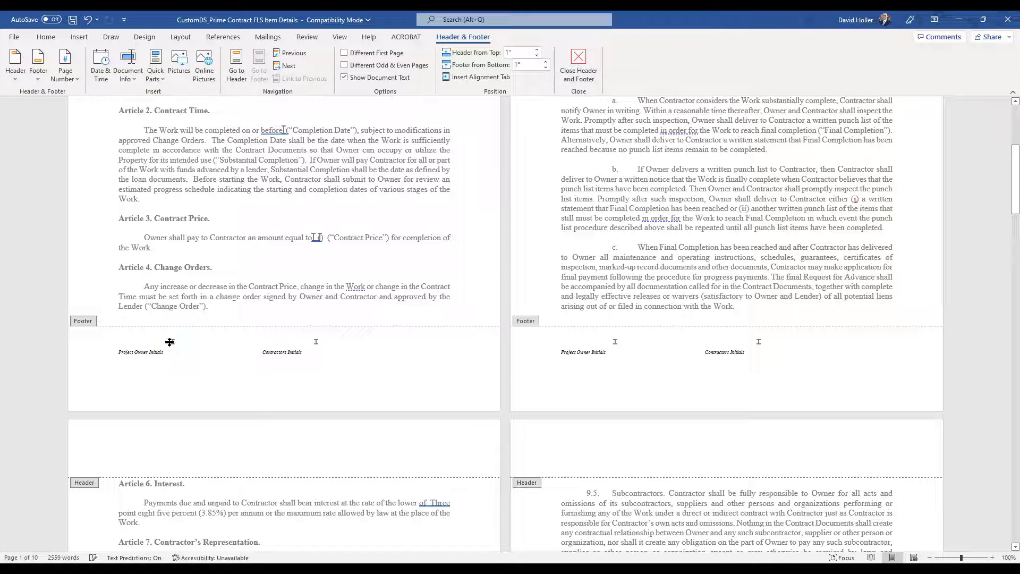
{"action": "left_click", "coordinate": [170, 342]}
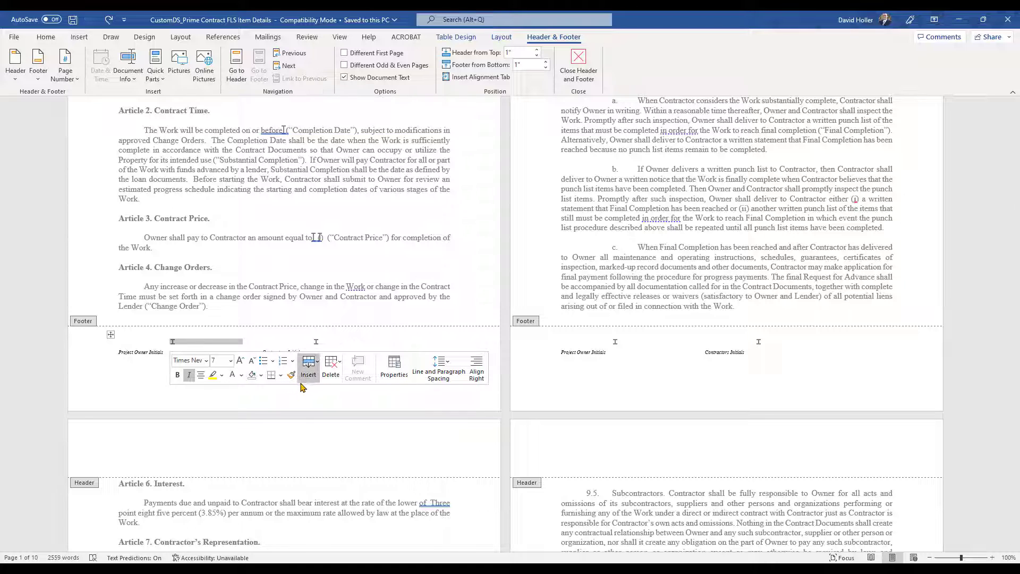
{"action": "left_click", "coordinate": [240, 375]}
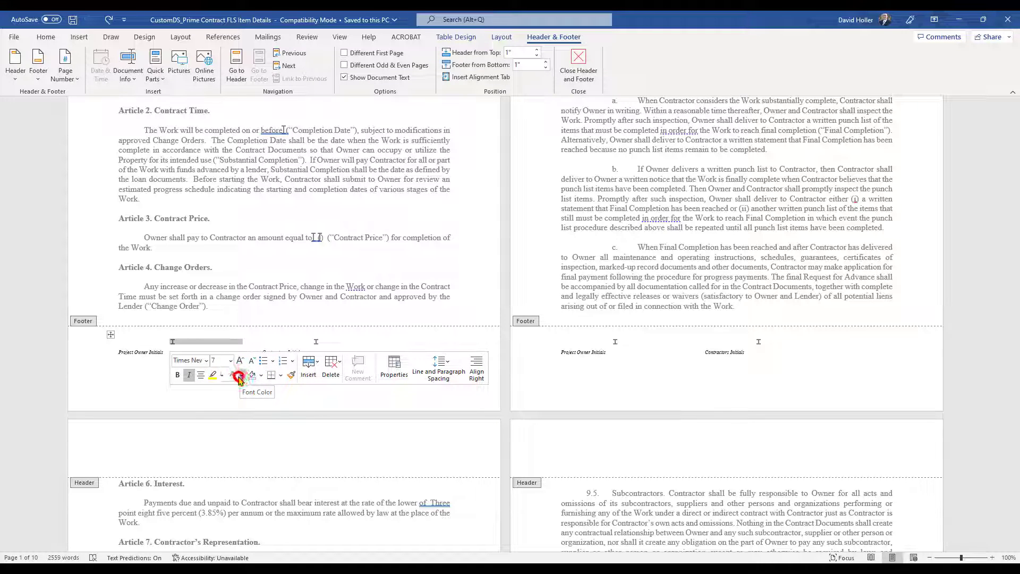
{"action": "left_click", "coordinate": [233, 419]}
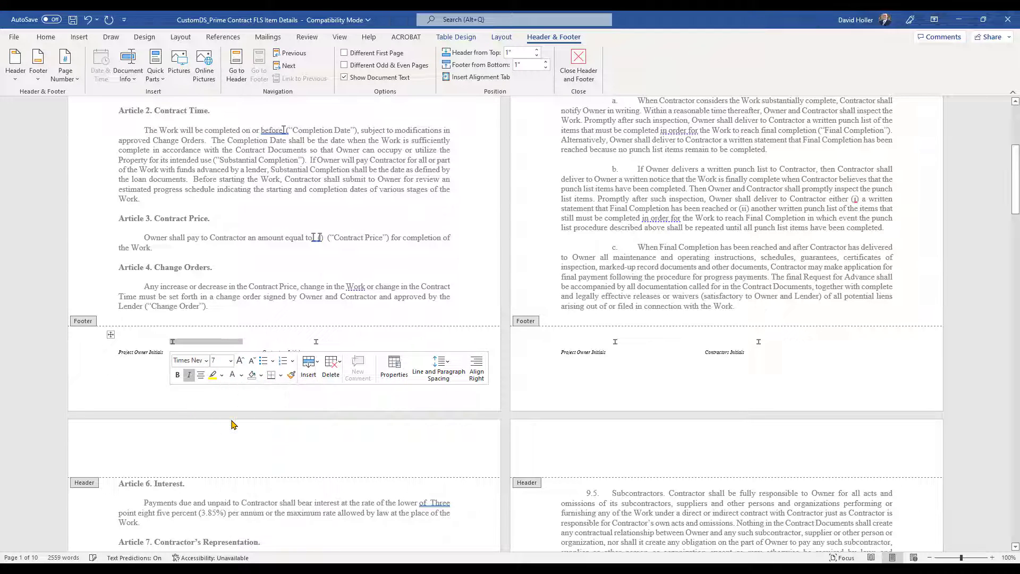
Set the font colour of the bookmark cell above "Contractors Initials" in the footer to white
{"action": "left_click", "coordinate": [322, 344]}
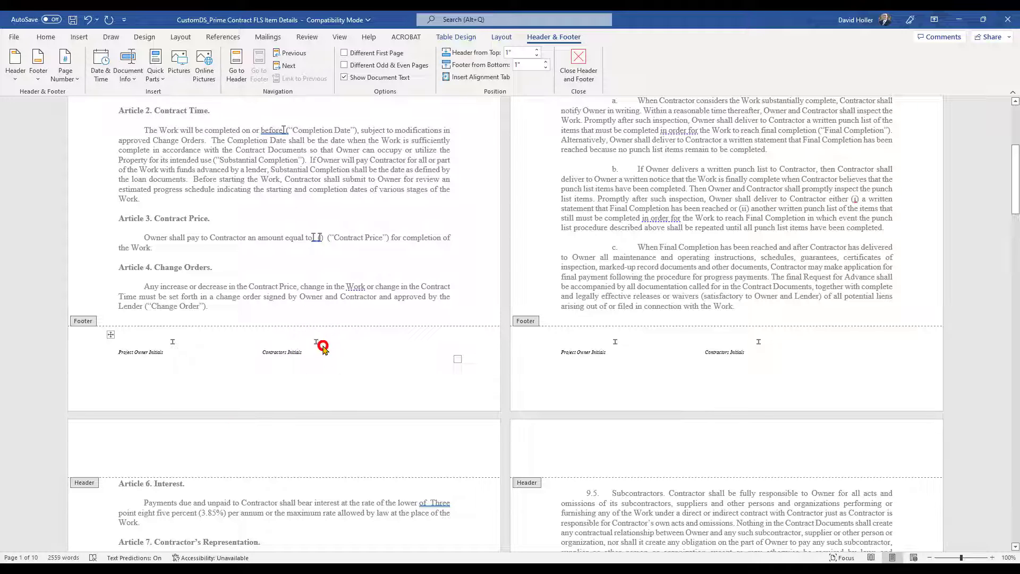
{"action": "left_click_drag", "start_coordinate": [311, 344], "coordinate": [316, 344]}
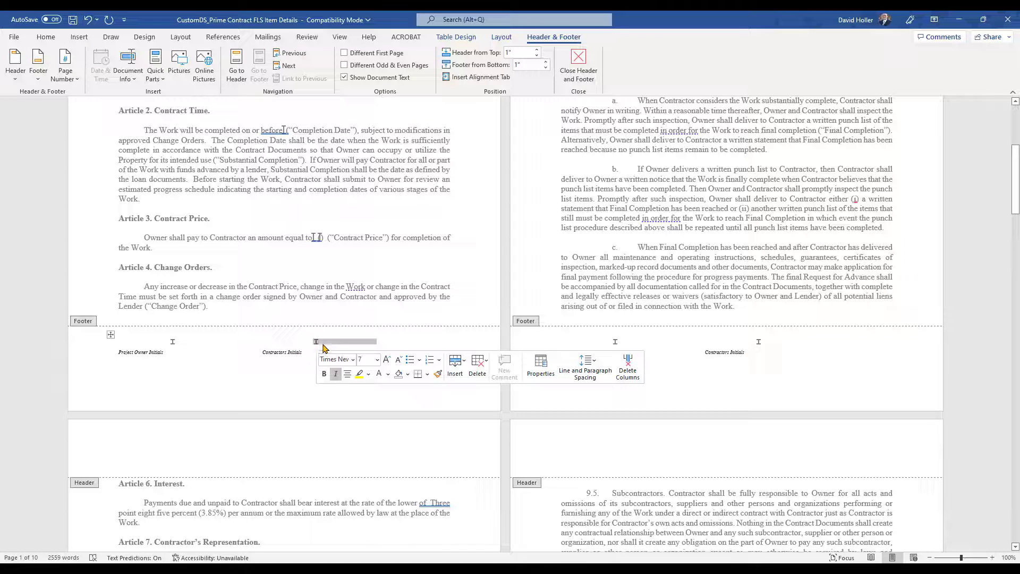
{"action": "left_click", "coordinate": [388, 374]}
{"action": "left_click", "coordinate": [387, 418]}
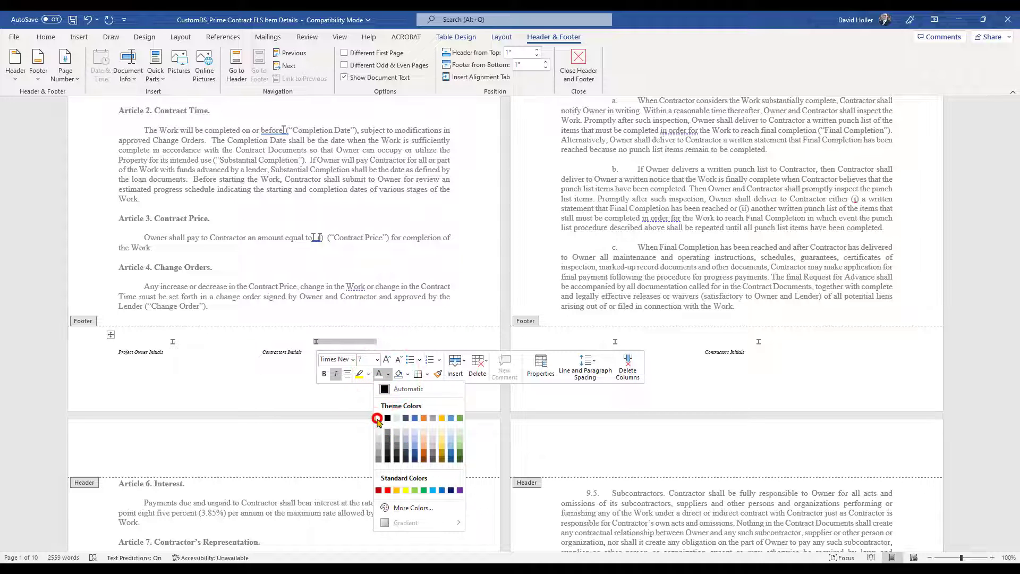
{"action": "left_click", "coordinate": [289, 374]}
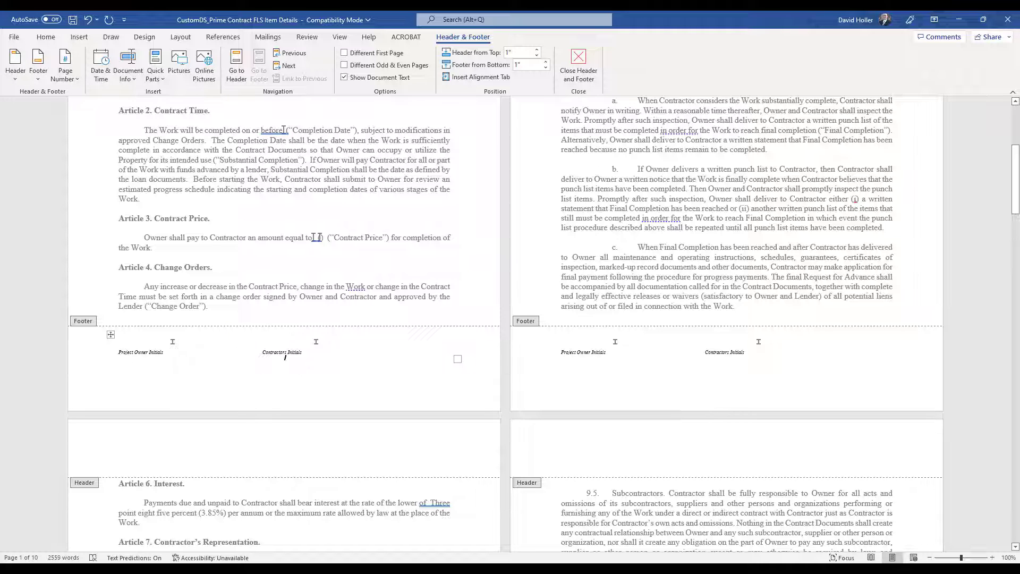
Save the prime contract template and switch to the settings in Corecon
{"action": "left_click", "coordinate": [14, 37]}
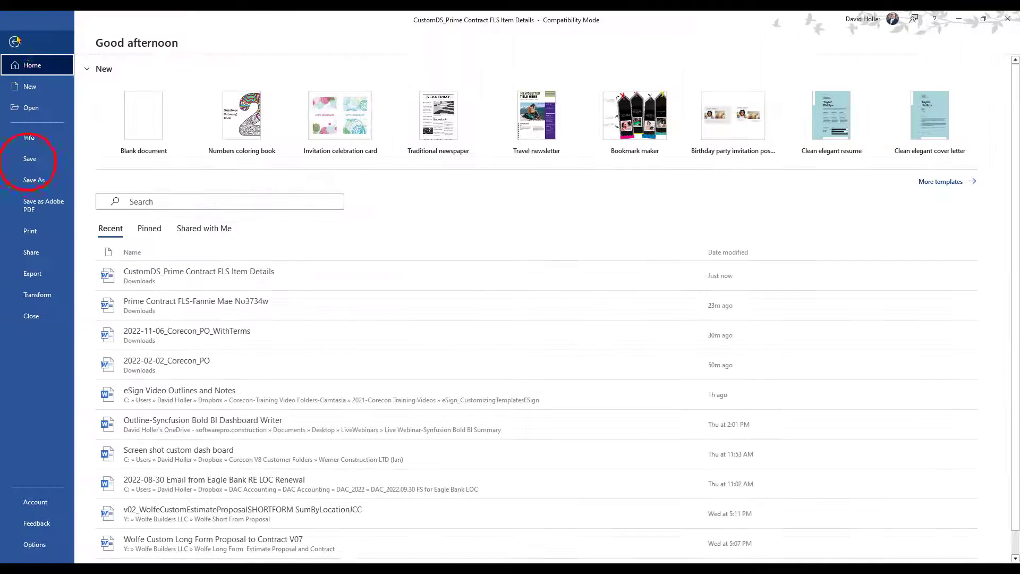
{"action": "left_click", "coordinate": [28, 160]}
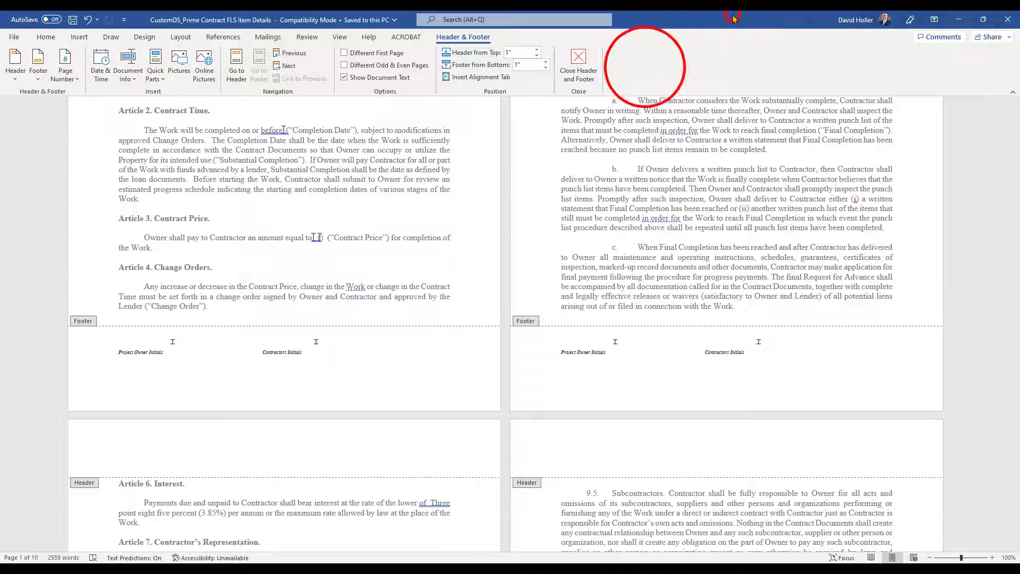
{"action": "double_click", "coordinate": [732, 17]}
{"action": "left_click", "coordinate": [733, 17]}
{"action": "left_click", "coordinate": [645, 67]}
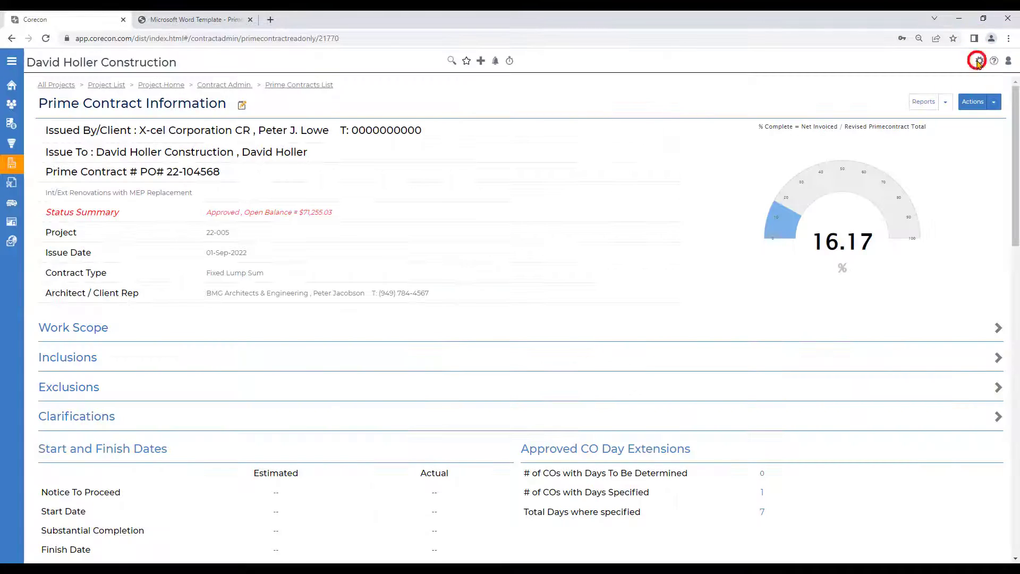
Open the Word template upload form from the detail report templates
{"action": "left_click", "coordinate": [29, 155]}
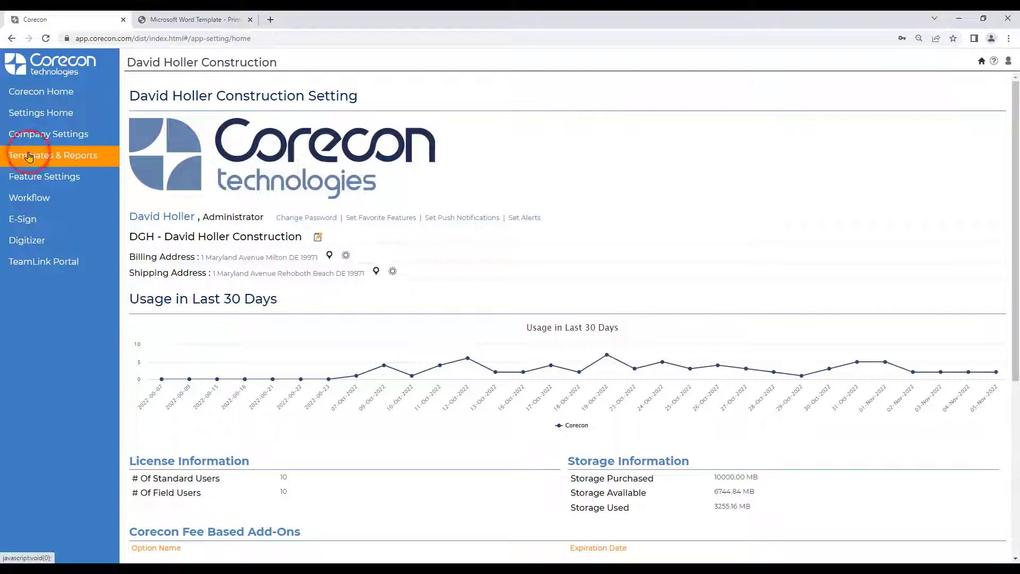
{"action": "left_click", "coordinate": [55, 272]}
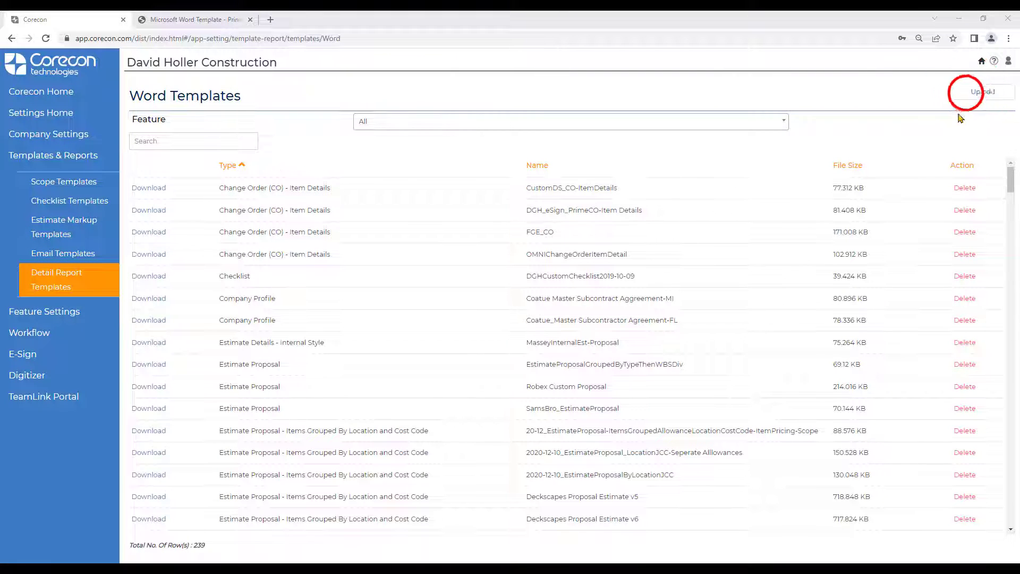
{"action": "left_click", "coordinate": [983, 92]}
Set the upload's feature to "Prime Contract - Fixed Lump Sum - Item Details" and its name to CustomDS_PrimeContractFLSItems
{"action": "left_click", "coordinate": [384, 153]}
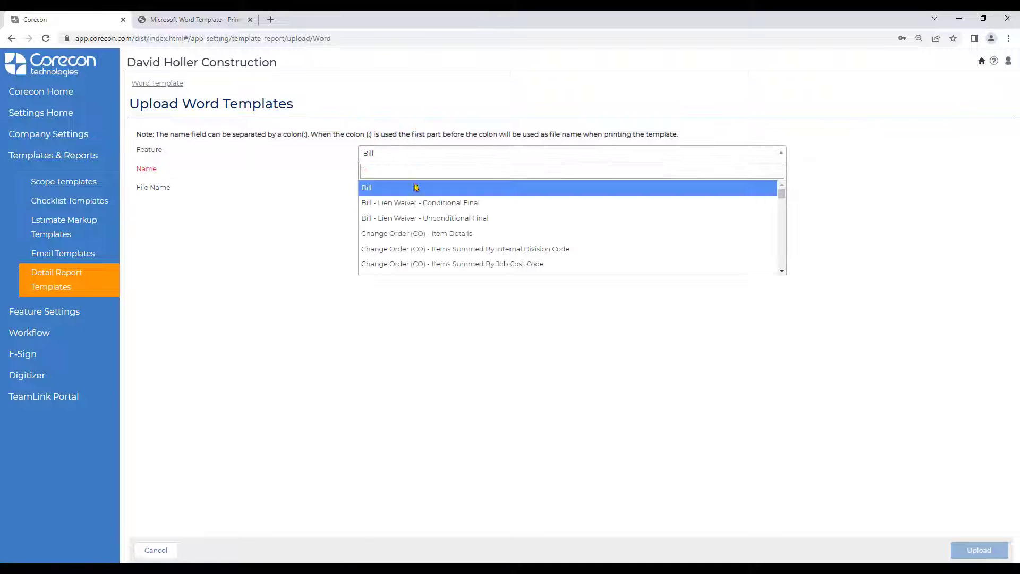
{"action": "scroll", "coordinate": [419, 218], "scroll_direction": "down", "scroll_amount": 5}
{"action": "scroll", "coordinate": [422, 224], "scroll_direction": "down", "scroll_amount": 5}
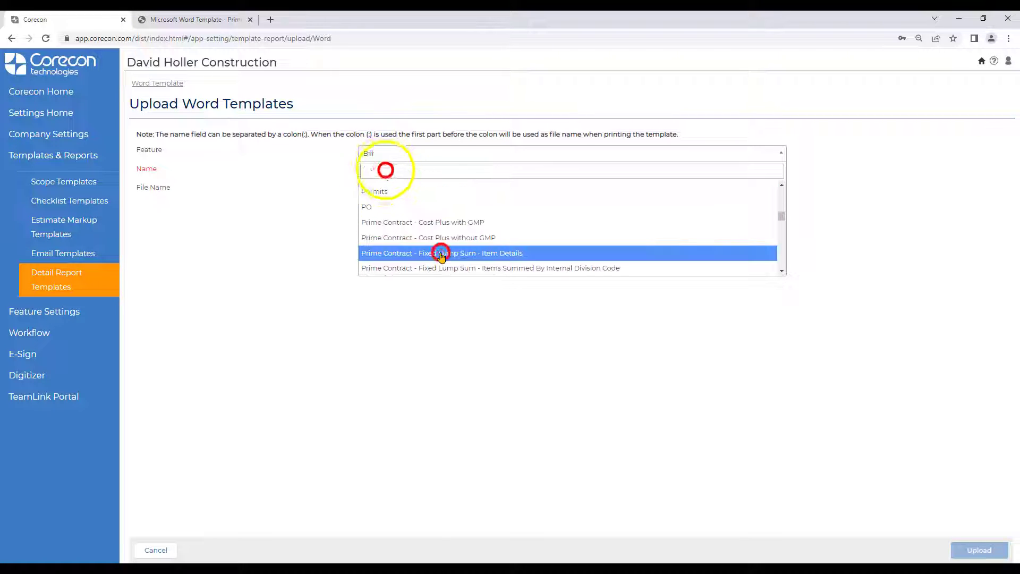
{"action": "left_click", "coordinate": [441, 253]}
{"action": "left_click", "coordinate": [385, 170]}
{"action": "right_click", "coordinate": [385, 170]}
{"action": "left_click", "coordinate": [425, 267]}
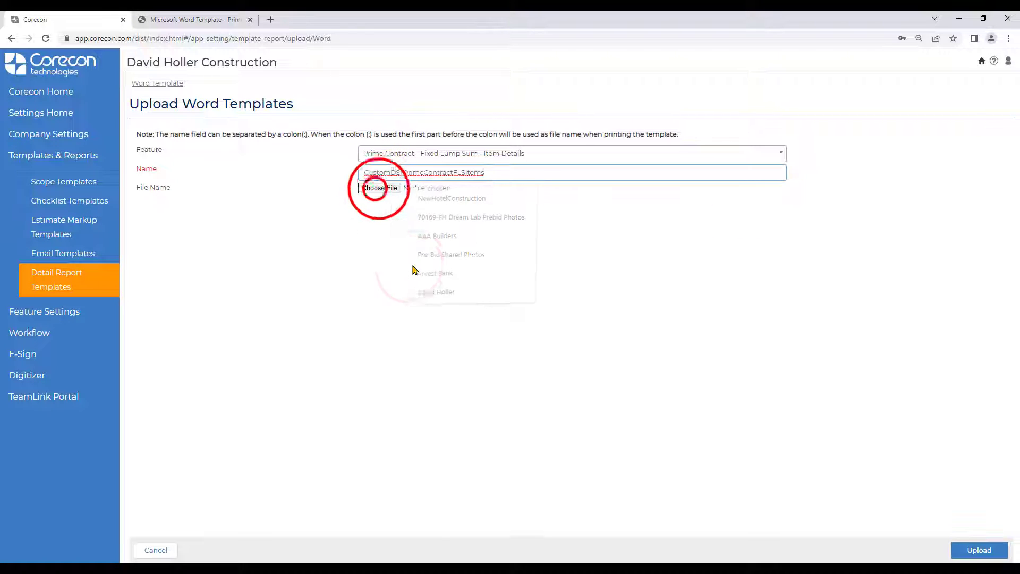
Choose the file "CustomDS_Prime Contract FLS Item Details" from Downloads and upload it as the template
{"action": "left_click", "coordinate": [380, 188]}
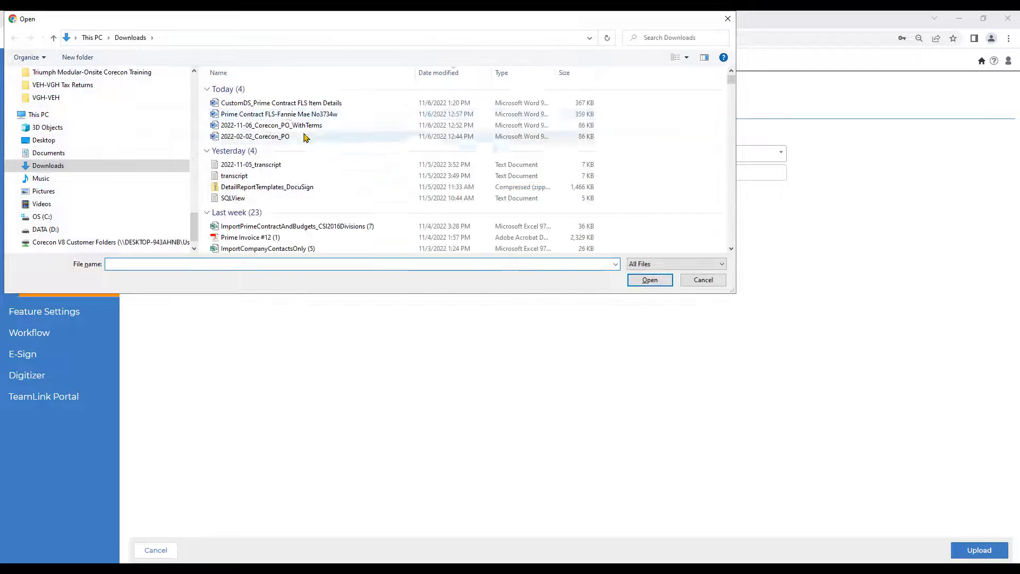
{"action": "left_click", "coordinate": [293, 104]}
{"action": "left_click", "coordinate": [648, 280]}
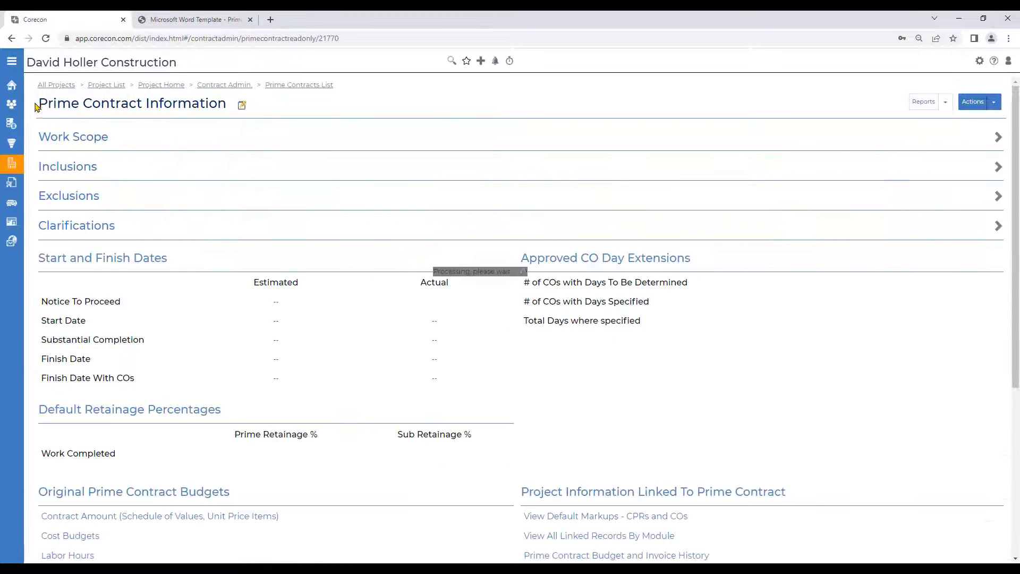
Generate a PDF report of the prime contract using the CustomDS_PrimeContractFLSItems template
{"action": "left_click", "coordinate": [941, 101]}
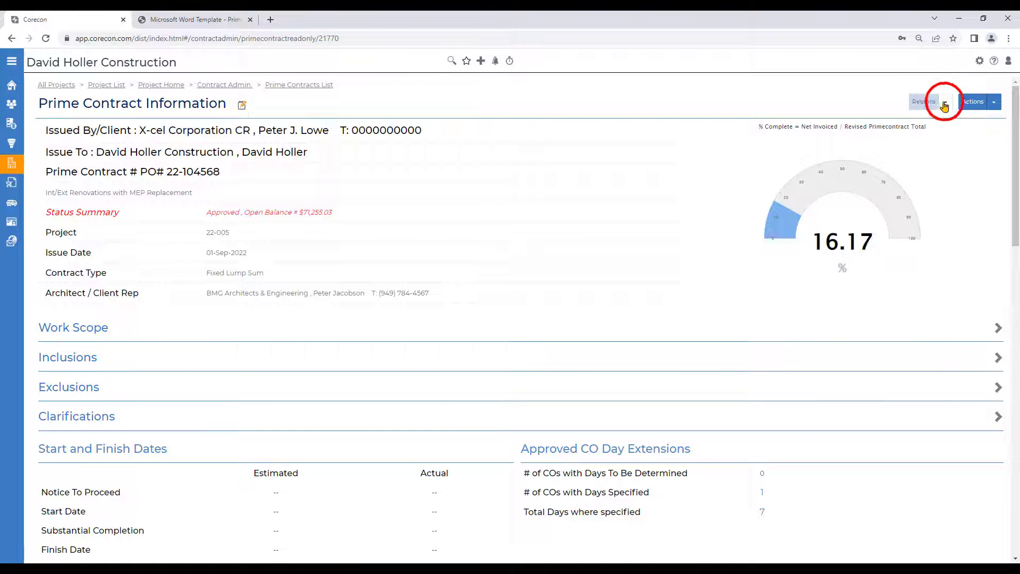
{"action": "left_click", "coordinate": [906, 120]}
{"action": "left_click", "coordinate": [905, 121]}
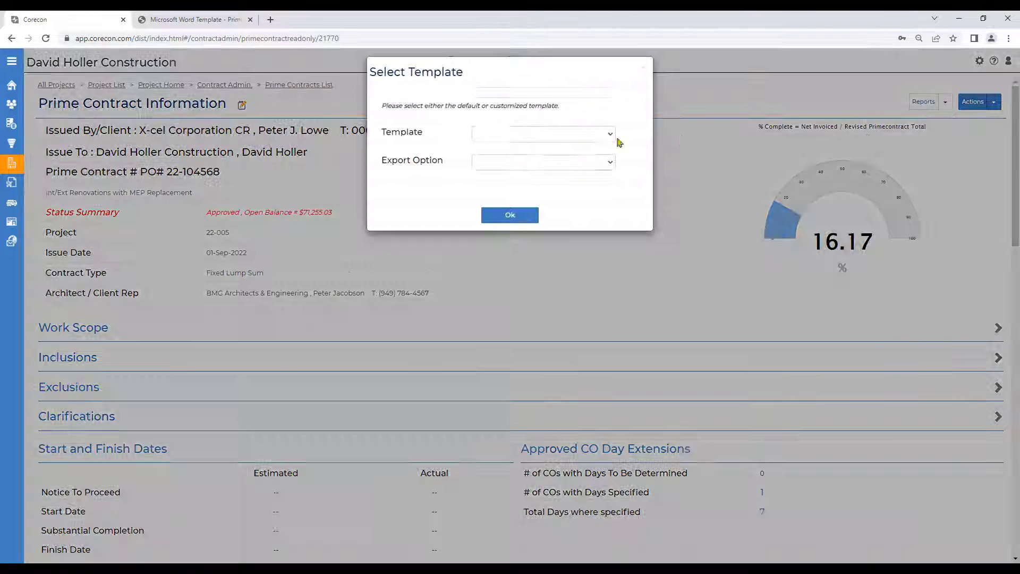
{"action": "left_click", "coordinate": [499, 153]}
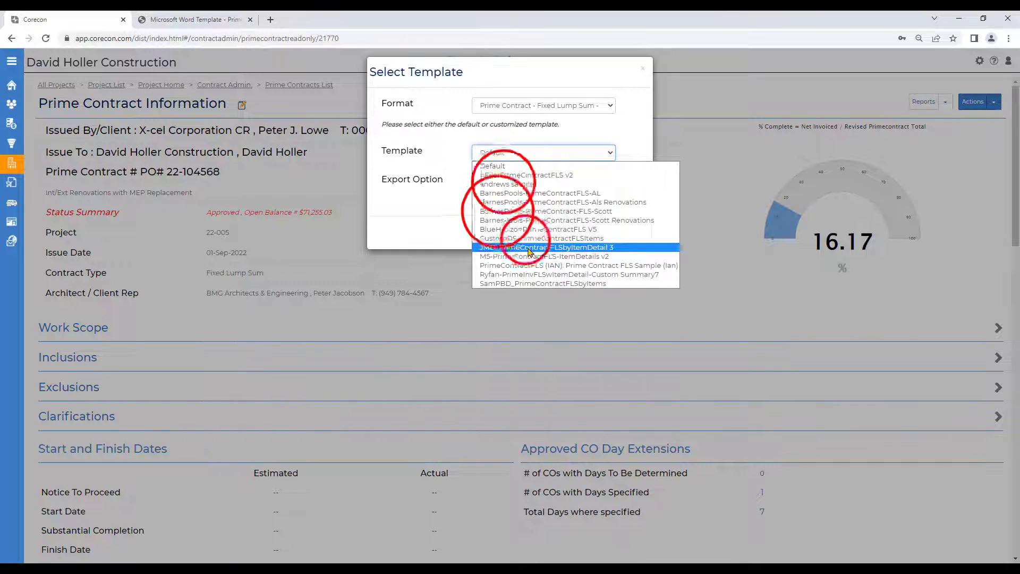
{"action": "left_click", "coordinate": [531, 238]}
{"action": "left_click", "coordinate": [509, 232]}
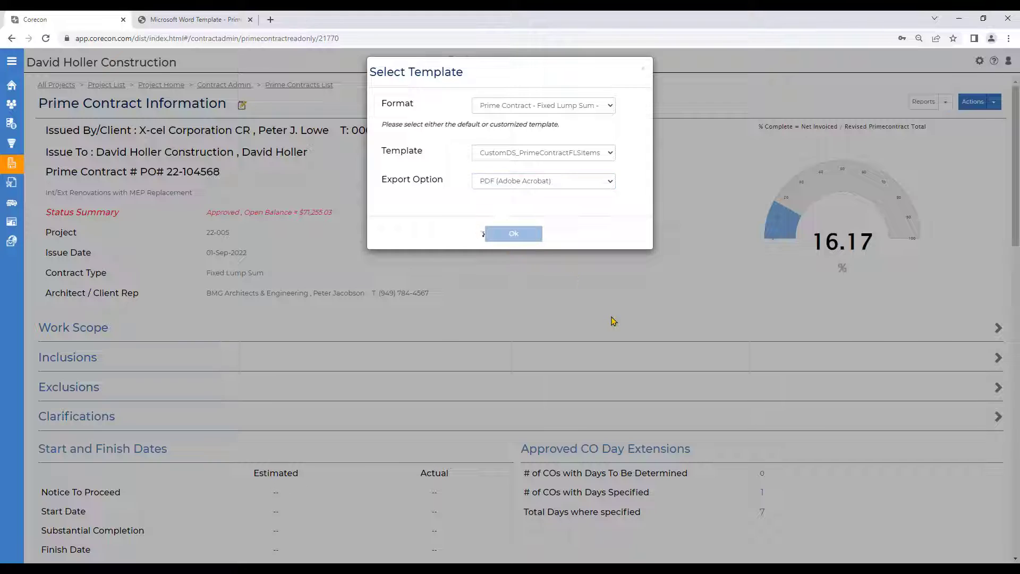
Review the generated contract PDF for the footer initials on each page and the signature block, then close it
{"action": "scroll", "coordinate": [476, 380], "scroll_direction": "down", "scroll_amount": 6}
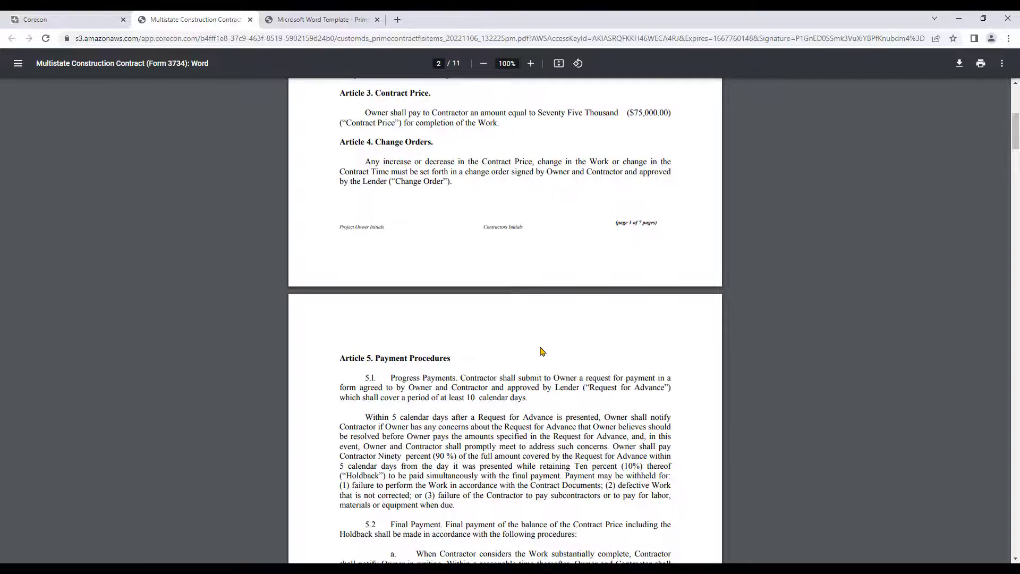
{"action": "scroll", "coordinate": [542, 350], "scroll_direction": "down", "scroll_amount": 10}
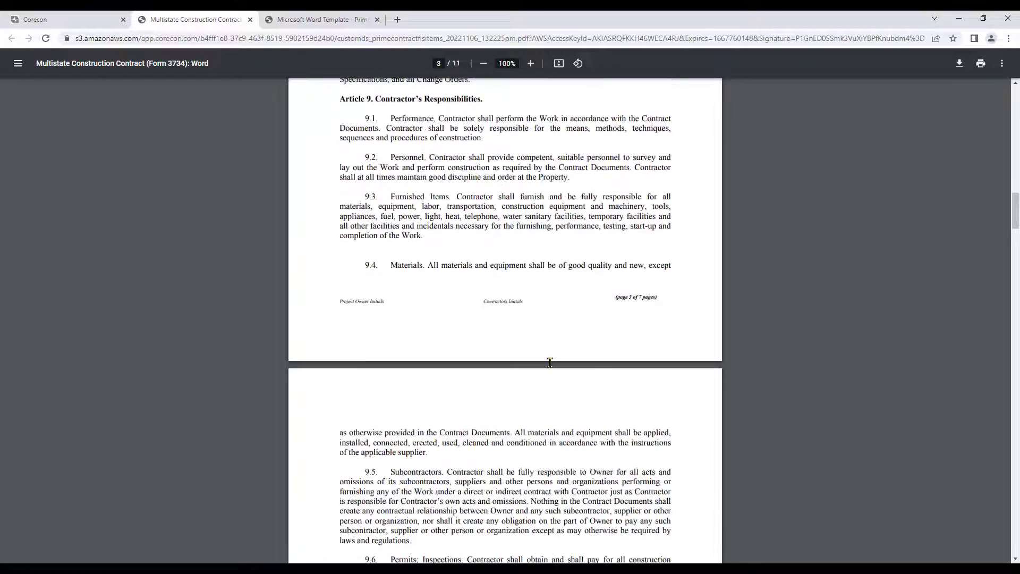
{"action": "scroll", "coordinate": [550, 362], "scroll_direction": "down", "scroll_amount": 3}
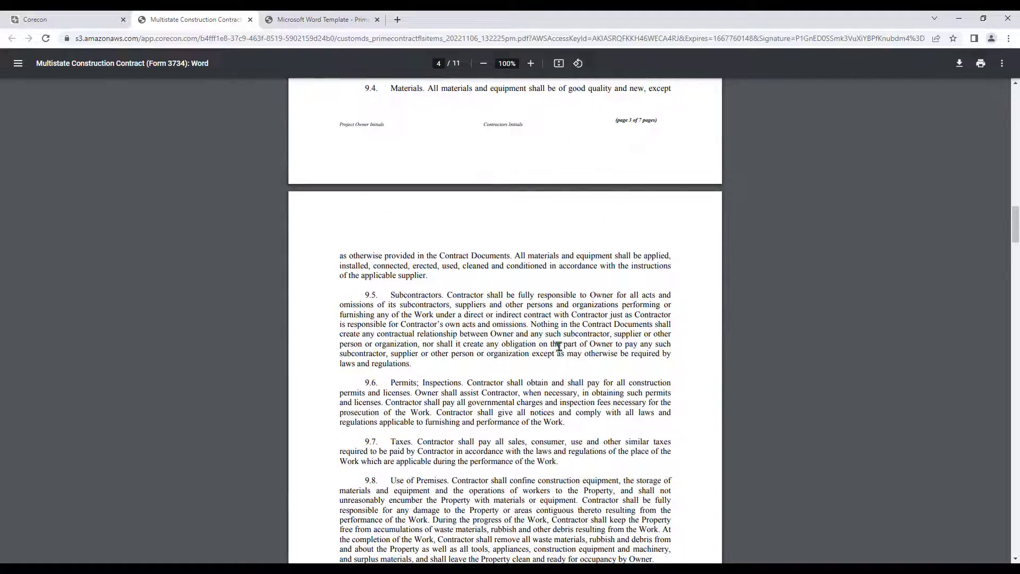
{"action": "scroll", "coordinate": [559, 346], "scroll_direction": "down", "scroll_amount": 10}
{"action": "scroll", "coordinate": [552, 372], "scroll_direction": "down", "scroll_amount": 5}
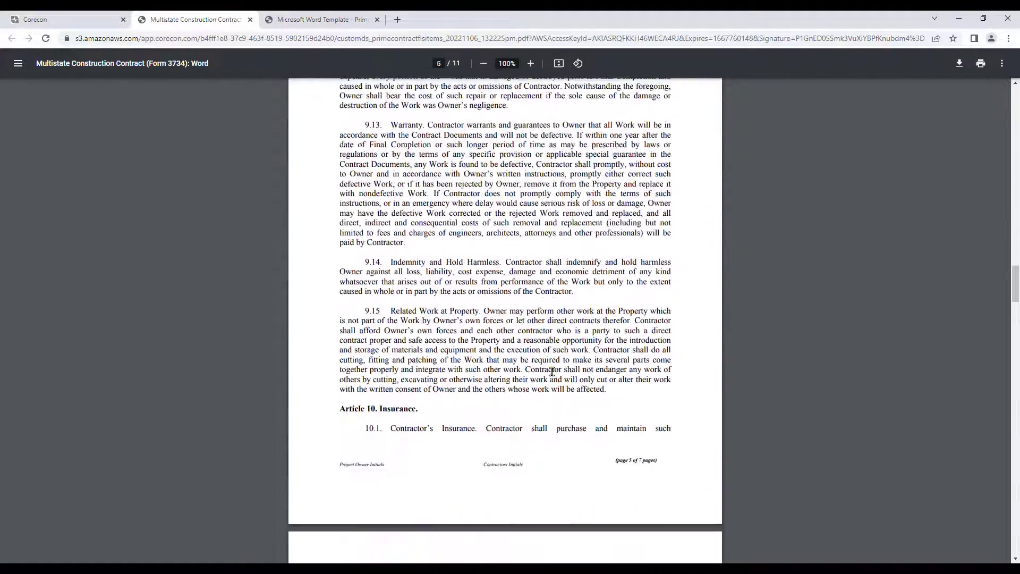
{"action": "scroll", "coordinate": [552, 371], "scroll_direction": "down", "scroll_amount": 14}
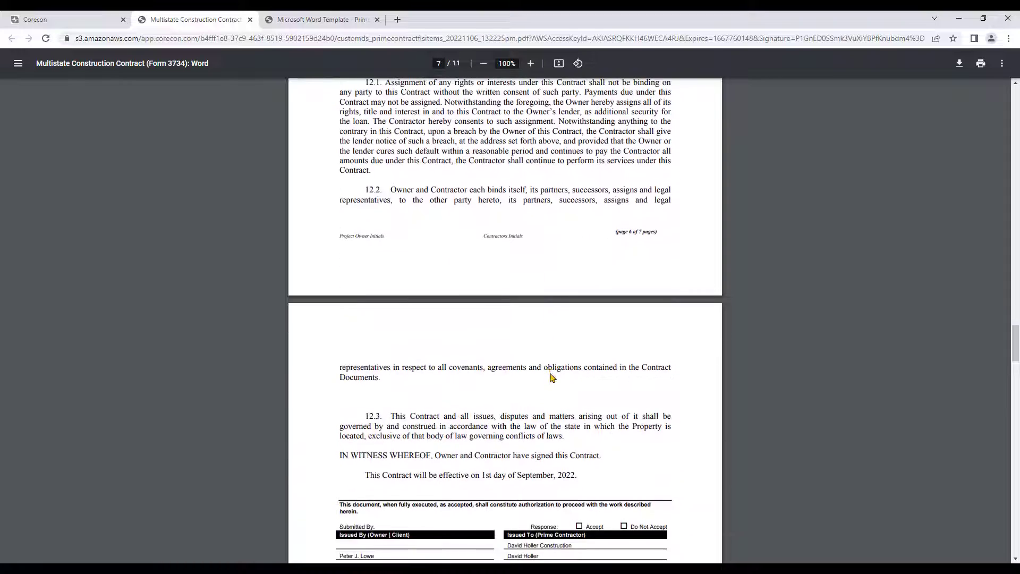
{"action": "scroll", "coordinate": [552, 377], "scroll_direction": "down", "scroll_amount": 5}
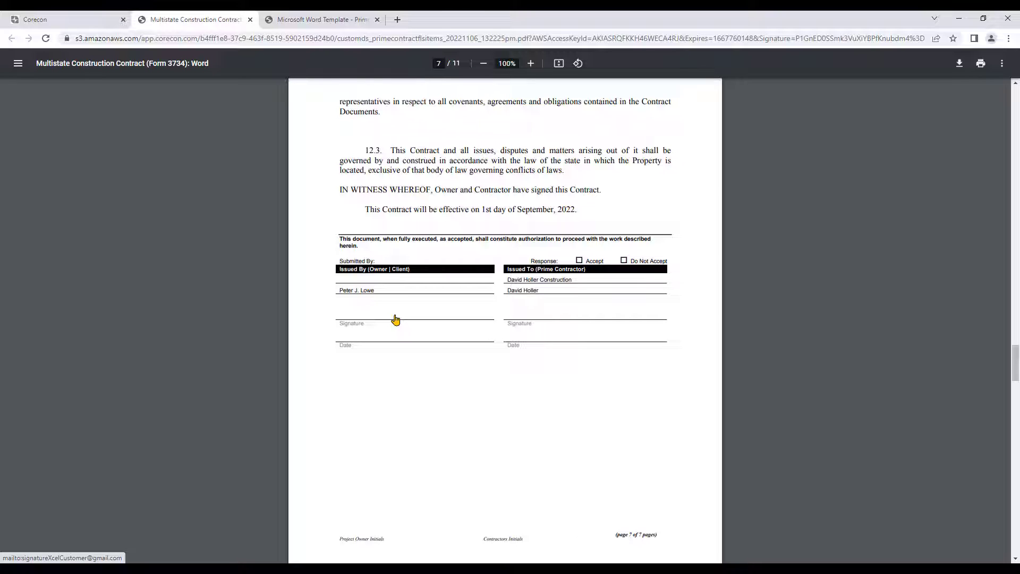
{"action": "left_click", "coordinate": [250, 20]}
Export the prime contract with the CustomDS_PrimeContractFLSItems template using the "Save PDF to Linked Files" option
{"action": "left_click", "coordinate": [534, 155]}
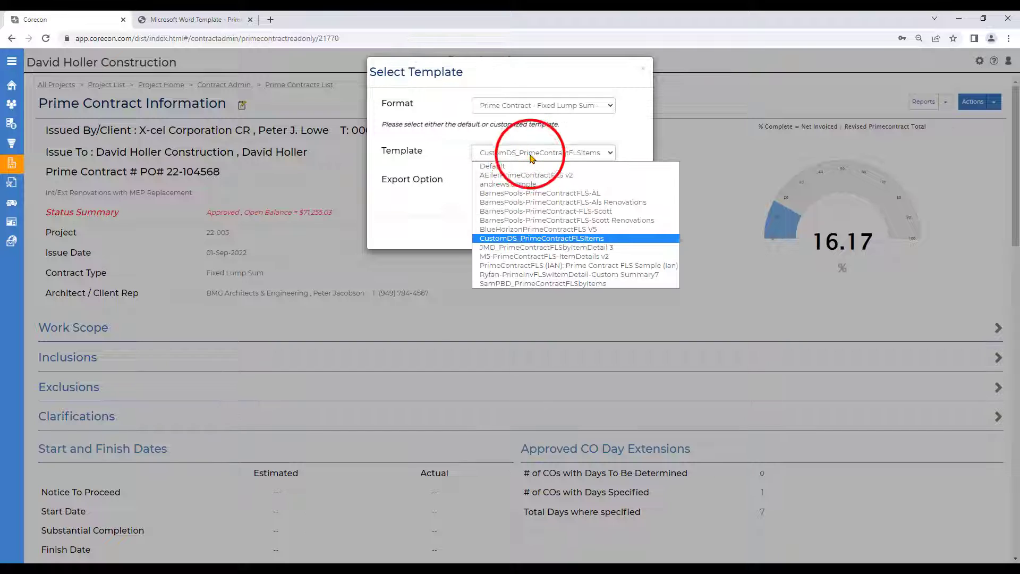
{"action": "left_click", "coordinate": [532, 158]}
{"action": "left_click", "coordinate": [523, 181]}
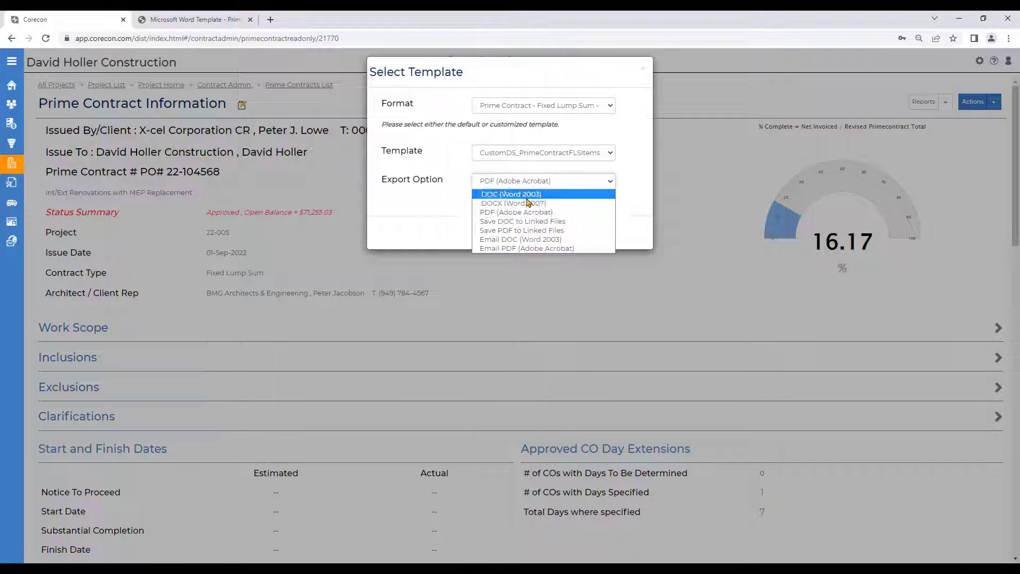
{"action": "left_click", "coordinate": [492, 226]}
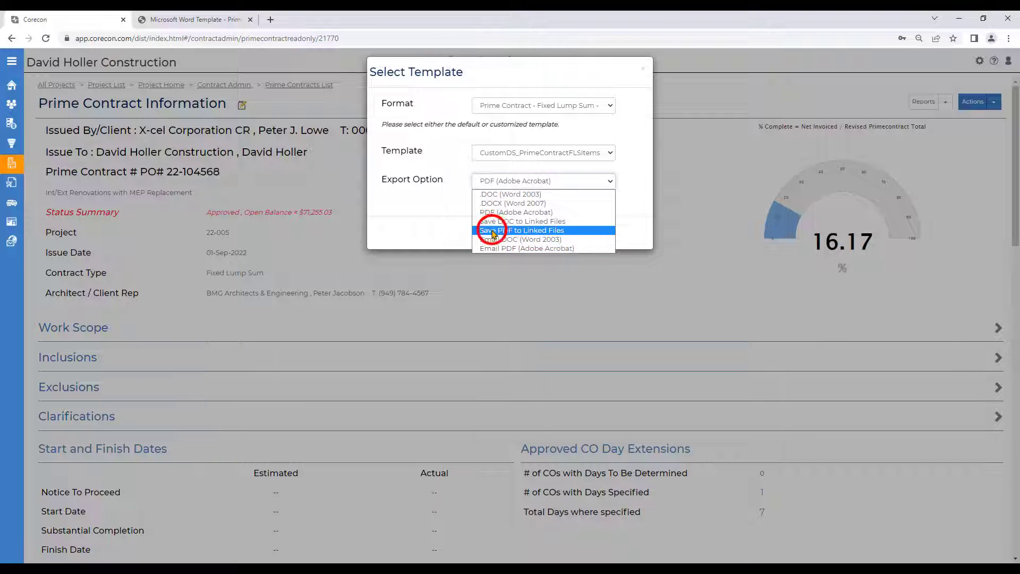
{"action": "left_click", "coordinate": [493, 231]}
{"action": "left_click", "coordinate": [510, 234]}
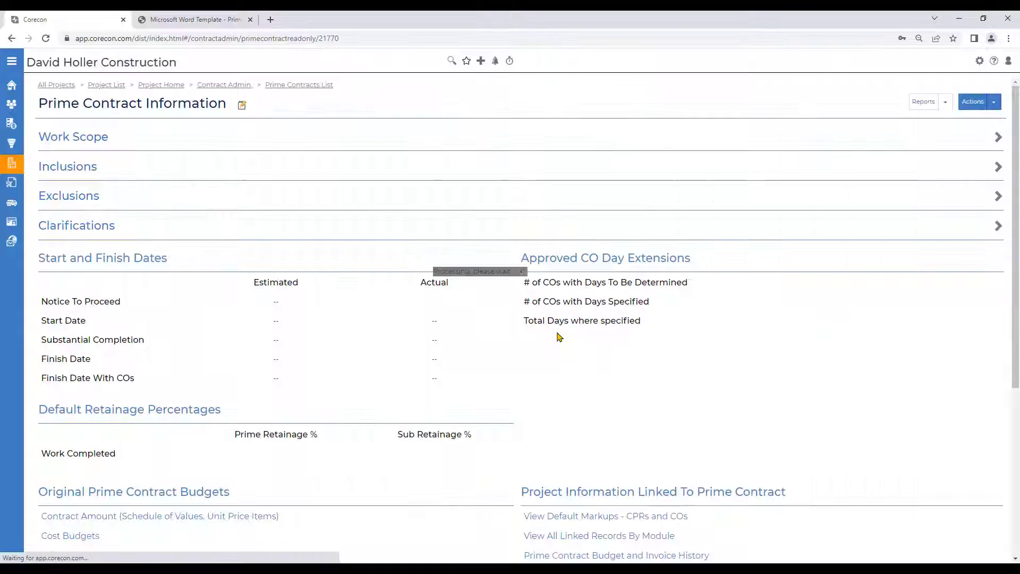
Show the E-sign option for the newly saved prime contract PDF under Linked Files
{"action": "scroll", "coordinate": [557, 337], "scroll_direction": "down", "scroll_amount": 15}
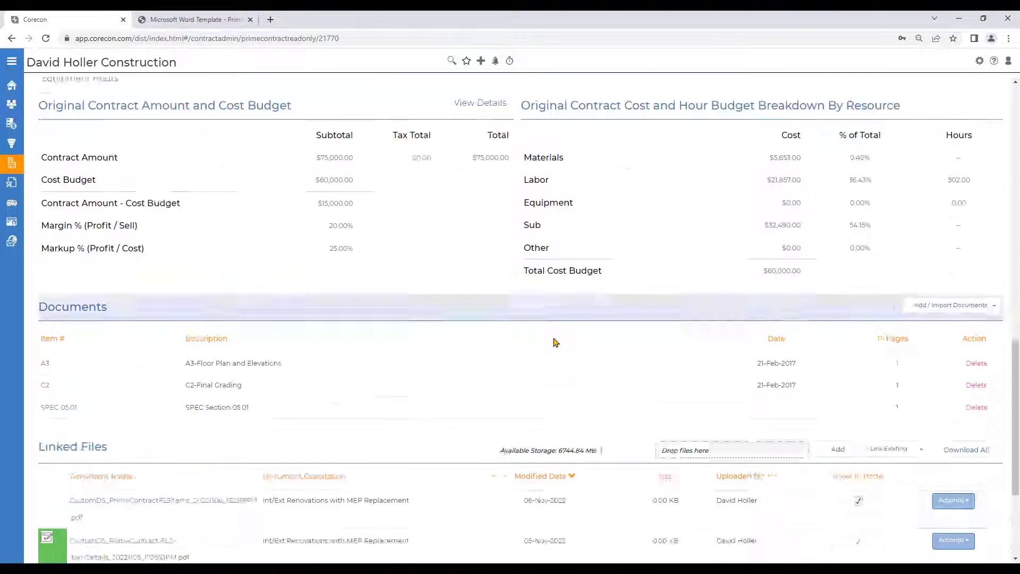
{"action": "left_click", "coordinate": [964, 411]}
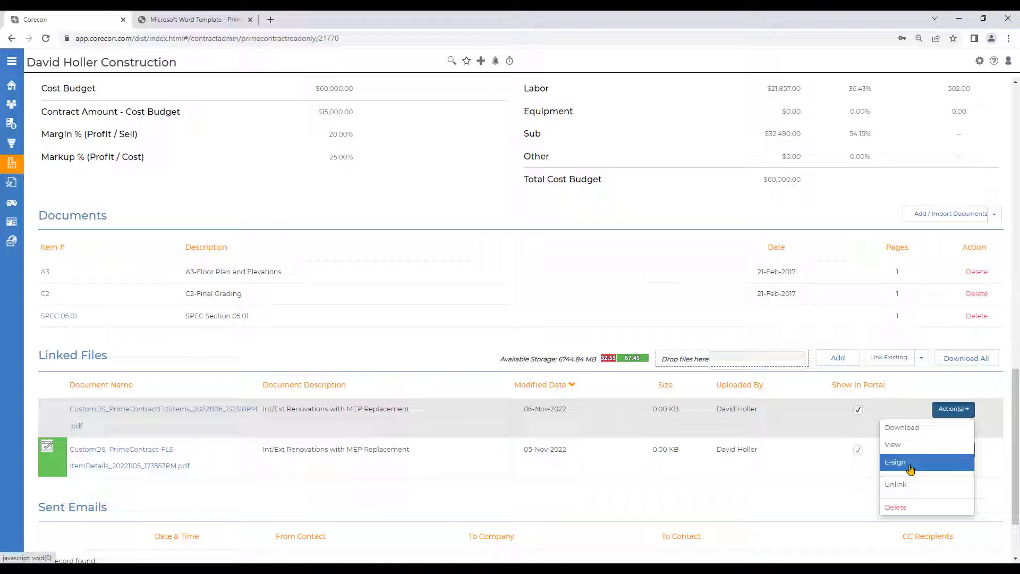
{"action": "left_click", "coordinate": [439, 293]}
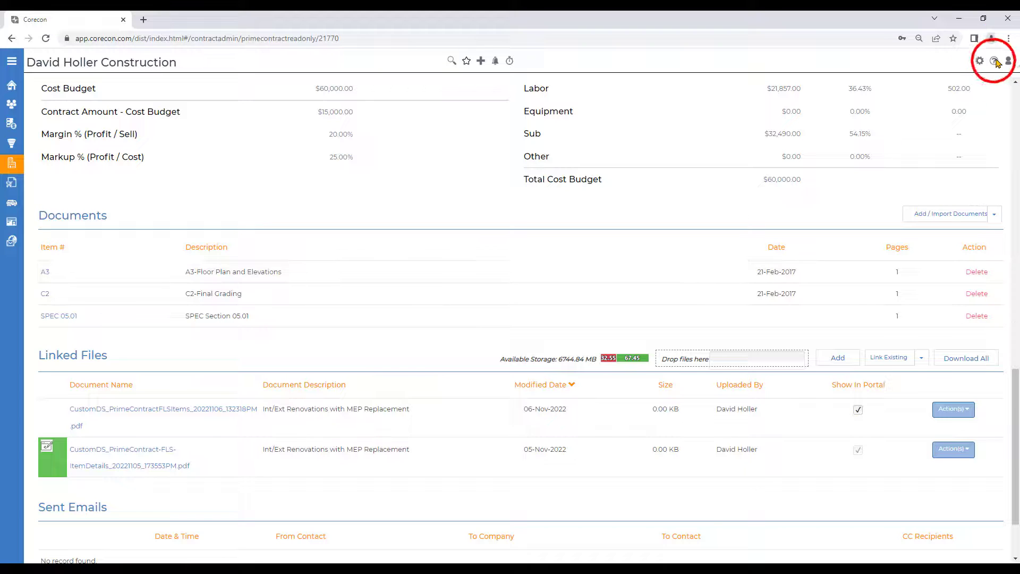
Open the knowledge base's DocuSign article under Integration And Public APIs, eSignatures Services, and view its Word templates with special E-Sign bookmarks section
{"action": "left_click", "coordinate": [992, 62]}
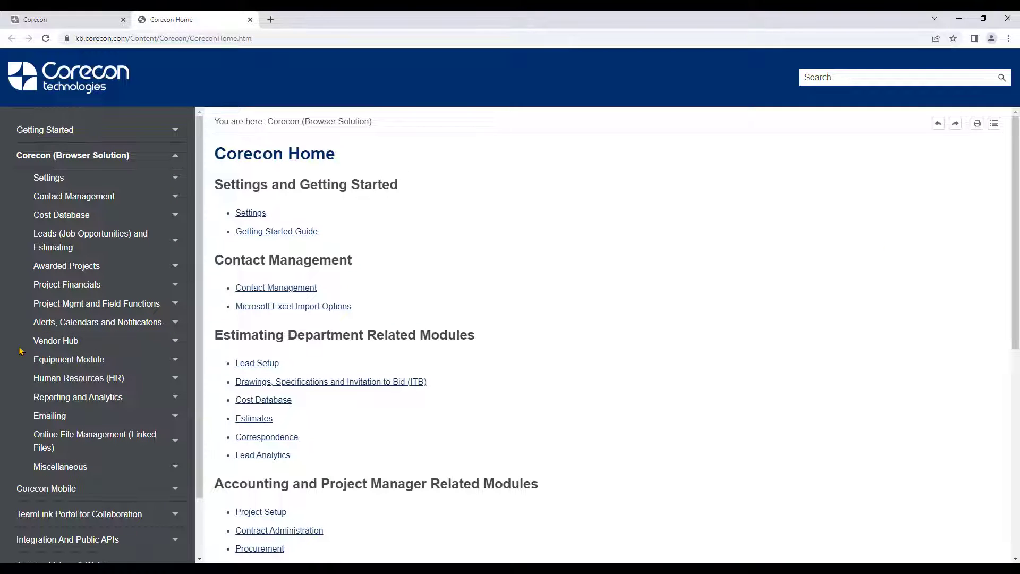
{"action": "scroll", "coordinate": [32, 372], "scroll_direction": "down", "scroll_amount": 1}
{"action": "left_click", "coordinate": [53, 472]}
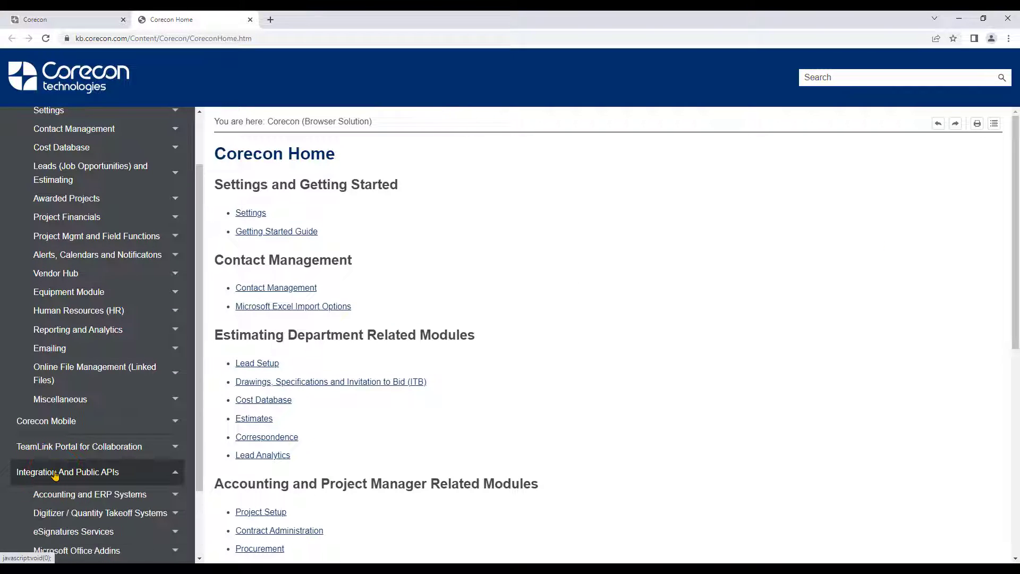
{"action": "scroll", "coordinate": [68, 472], "scroll_direction": "down", "scroll_amount": 2}
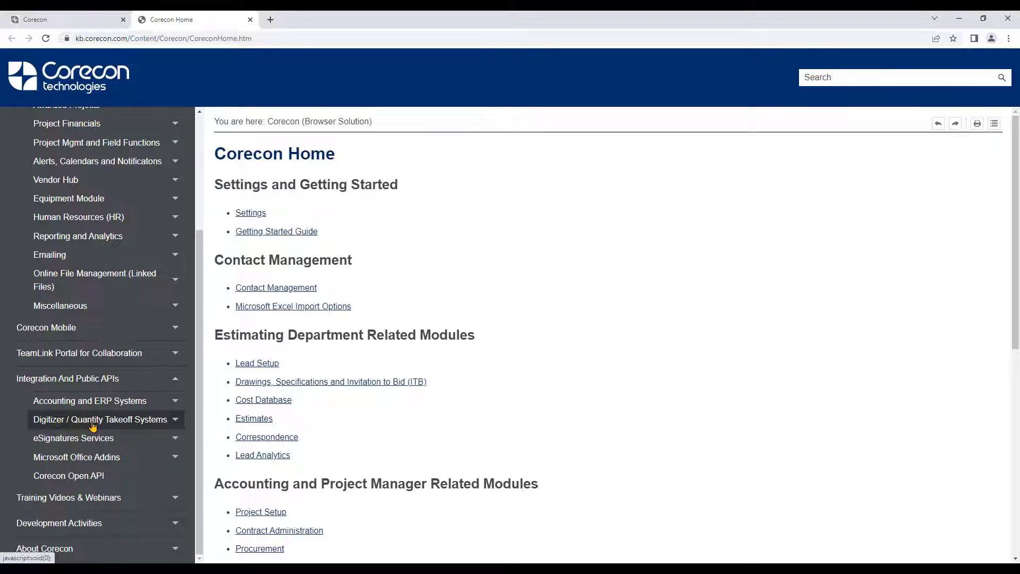
{"action": "left_click", "coordinate": [59, 439]}
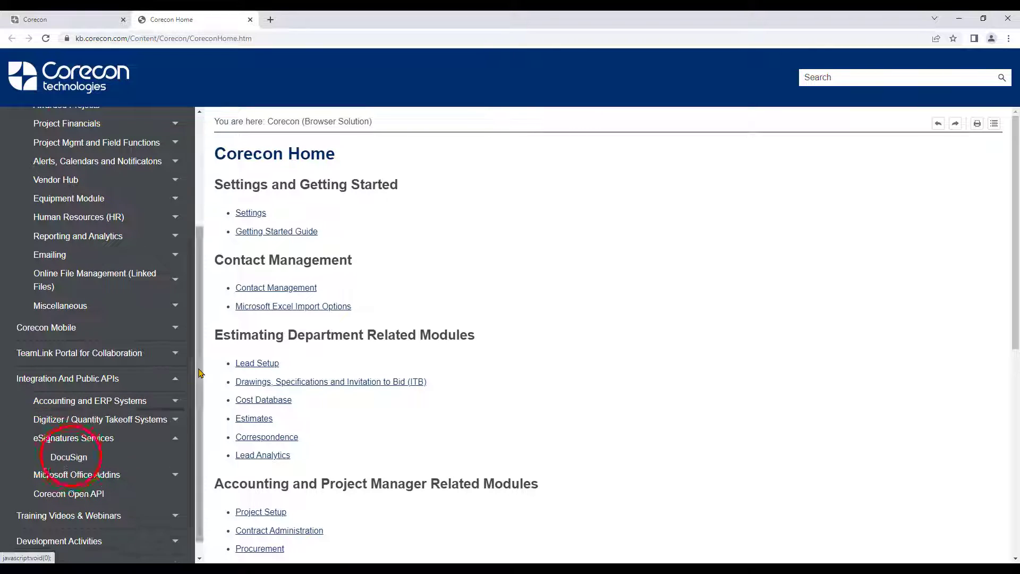
{"action": "left_click", "coordinate": [68, 455]}
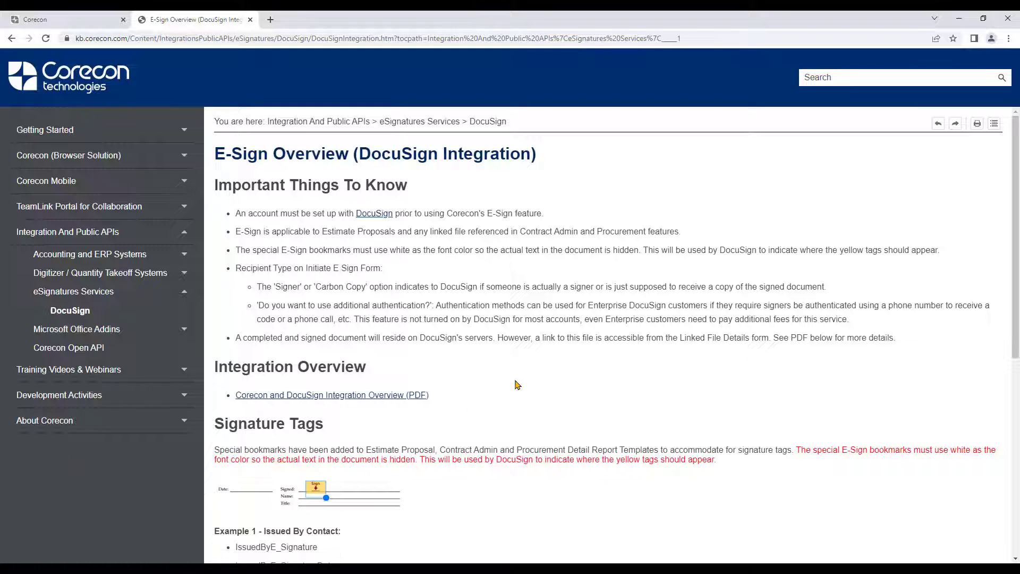
{"action": "scroll", "coordinate": [517, 384], "scroll_direction": "down", "scroll_amount": 5}
{"action": "scroll", "coordinate": [517, 384], "scroll_direction": "down", "scroll_amount": 2}
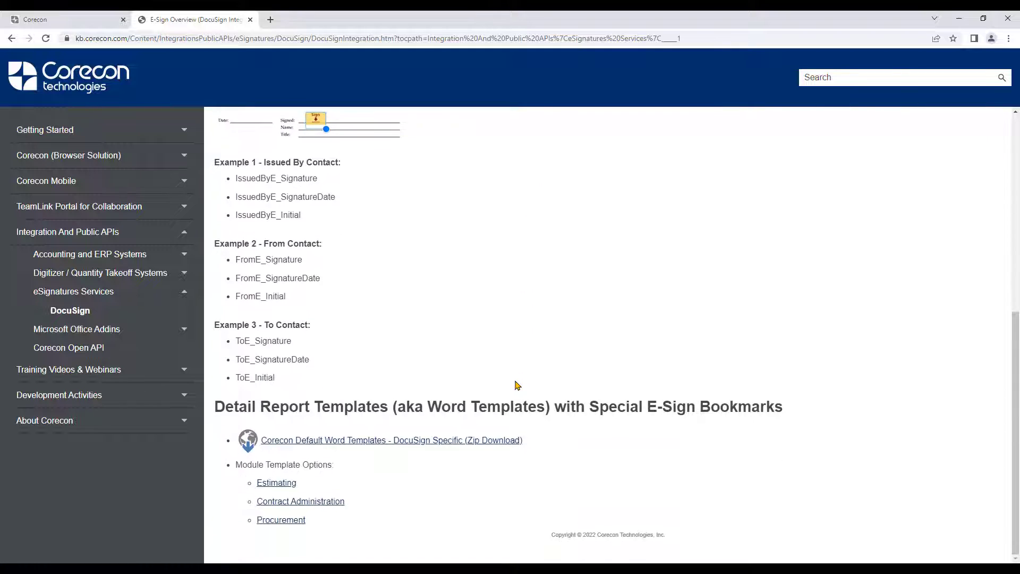